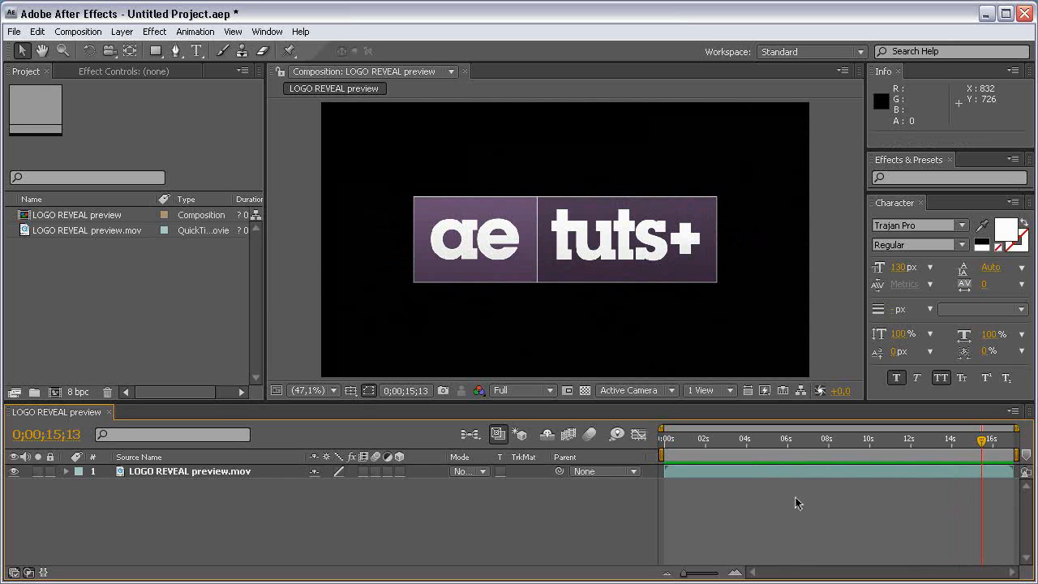
# Create a new 150 by 150 px composition named Custom particle
pyautogui.click(59, 392)
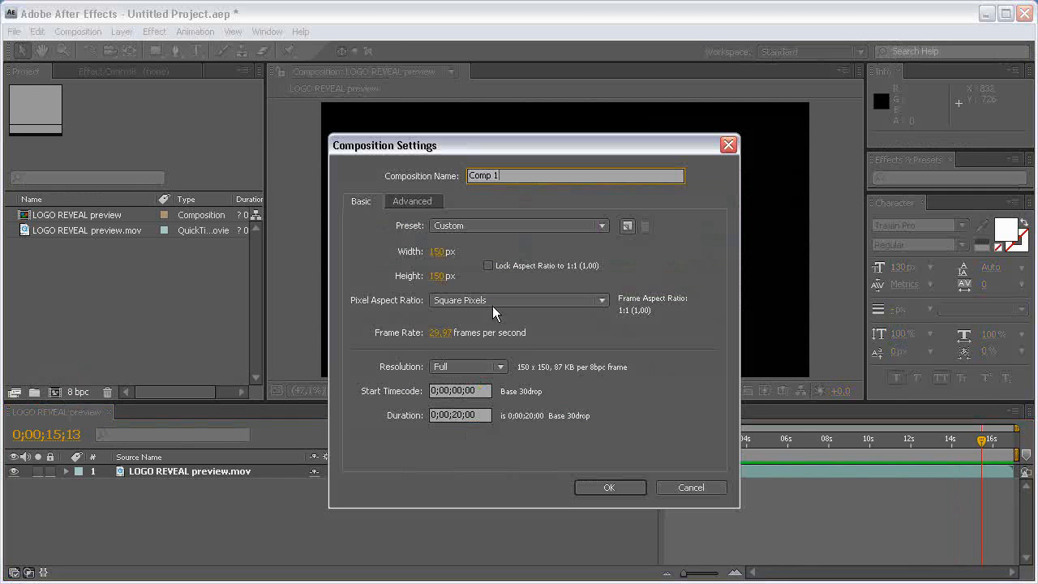
pyautogui.moveTo(599, 150); pyautogui.dragTo(618, 142)
pyautogui.click(459, 246)
pyautogui.write('150')
pyautogui.press('Tab')
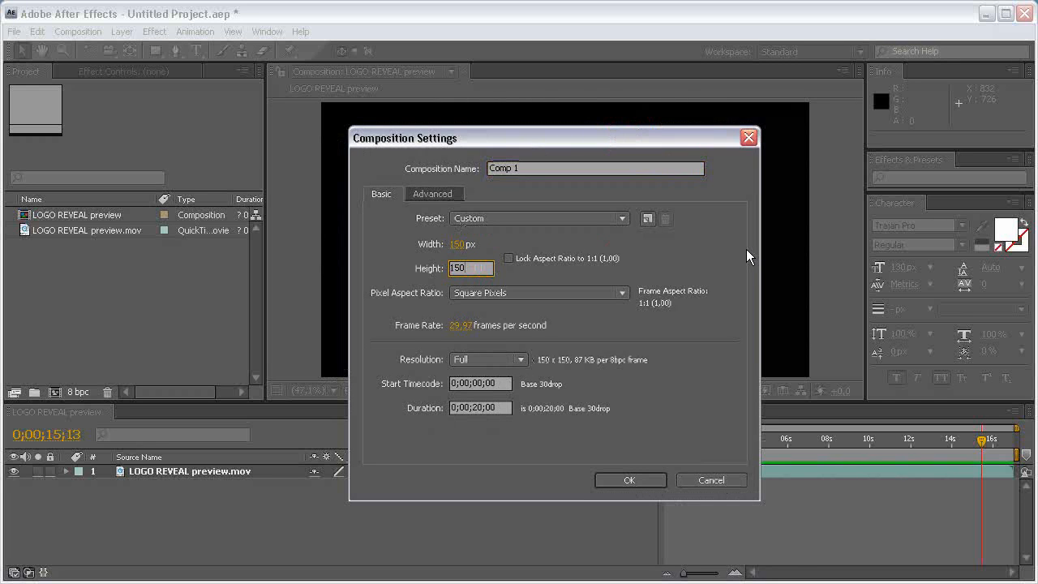
pyautogui.click(540, 169)
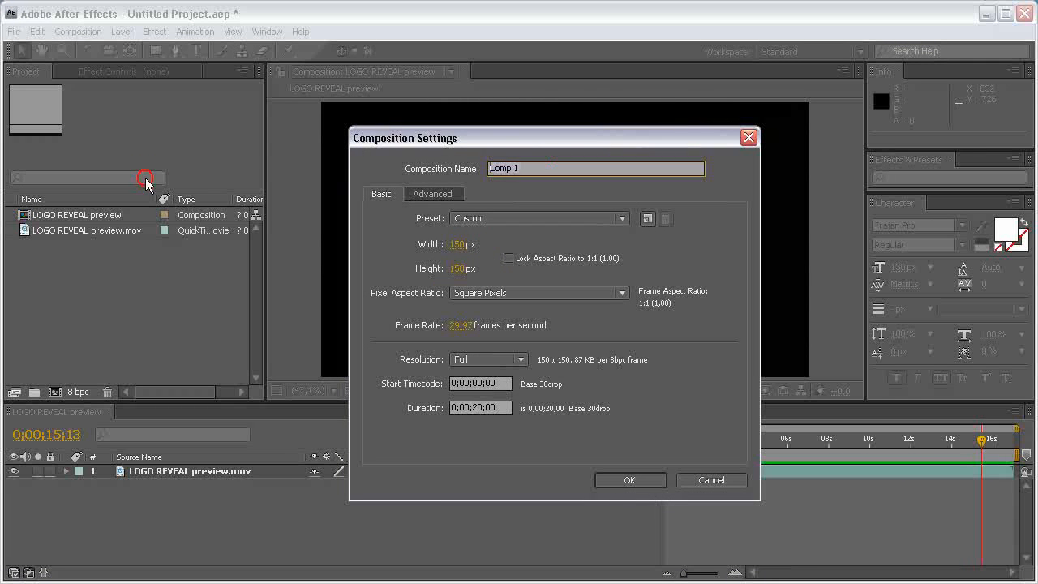
pyautogui.write('C')
pyautogui.click(629, 480)
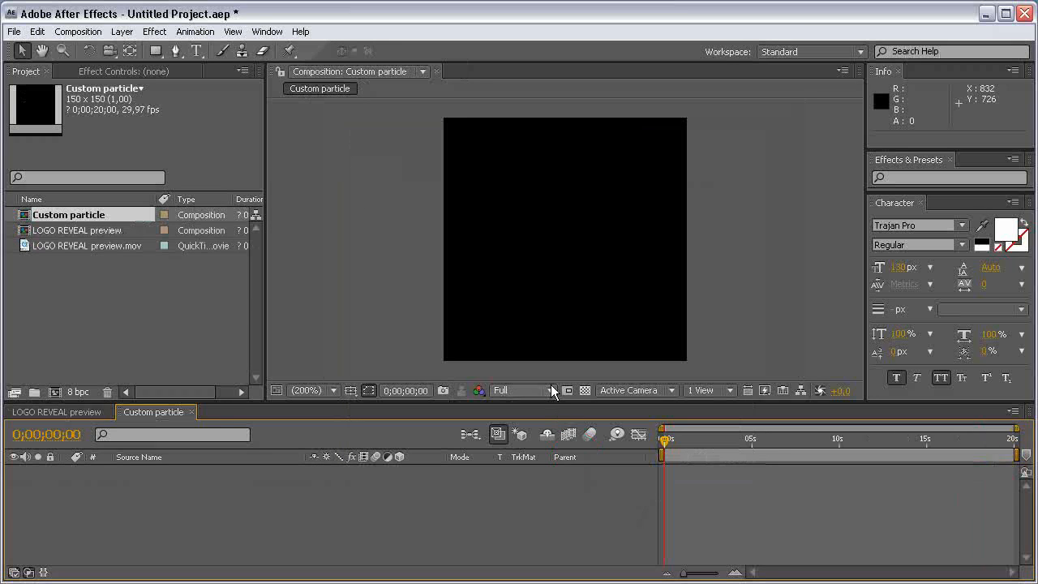
# Add a text layer containing a single capital A to the Custom particle composition
pyautogui.moveTo(555, 399); pyautogui.dragTo(555, 385)
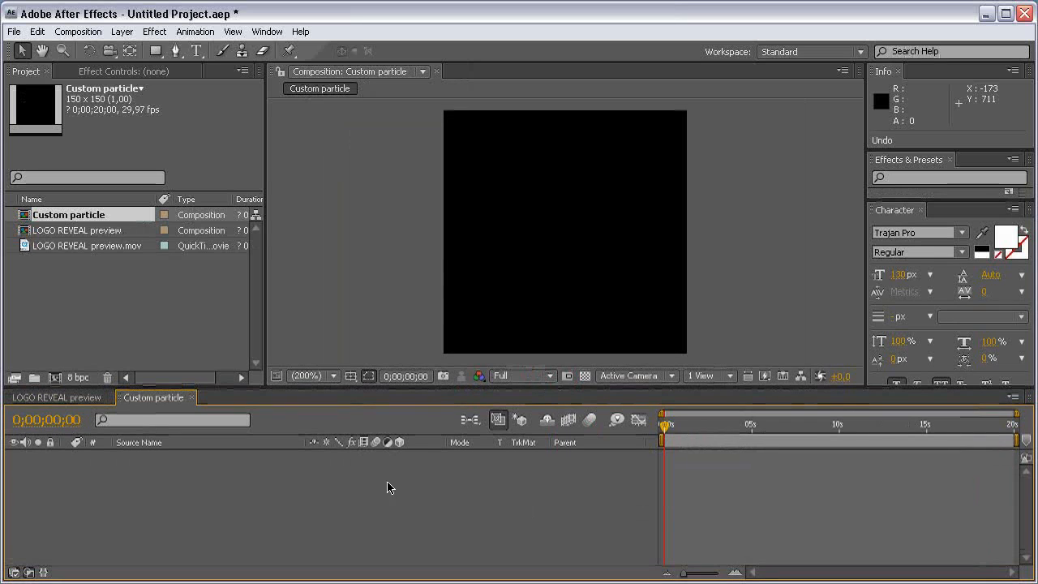
pyautogui.hotkey('ctrl', 't')
pyautogui.click(525, 235)
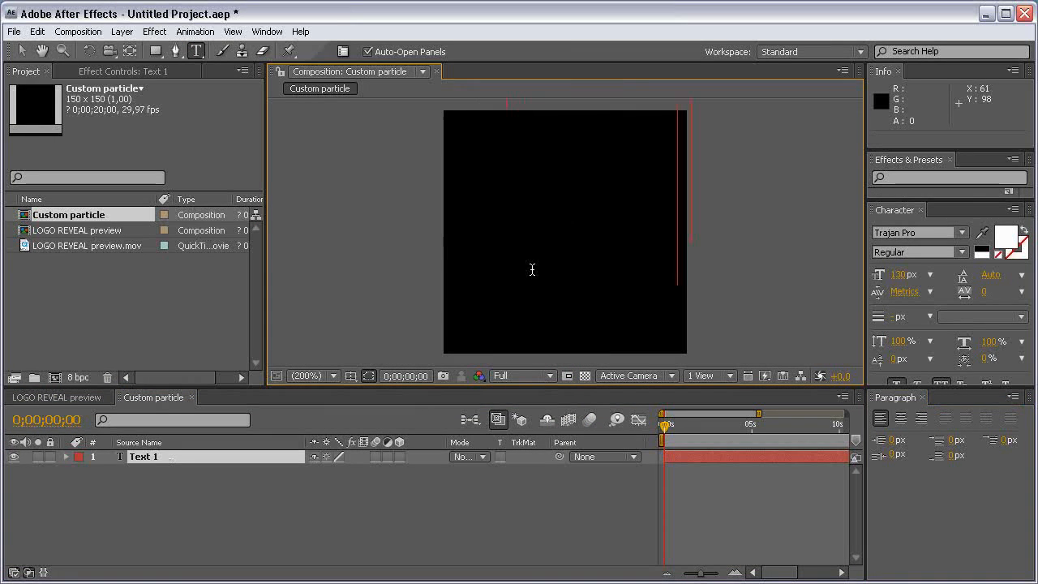
pyautogui.write('A')
pyautogui.click(22, 51)
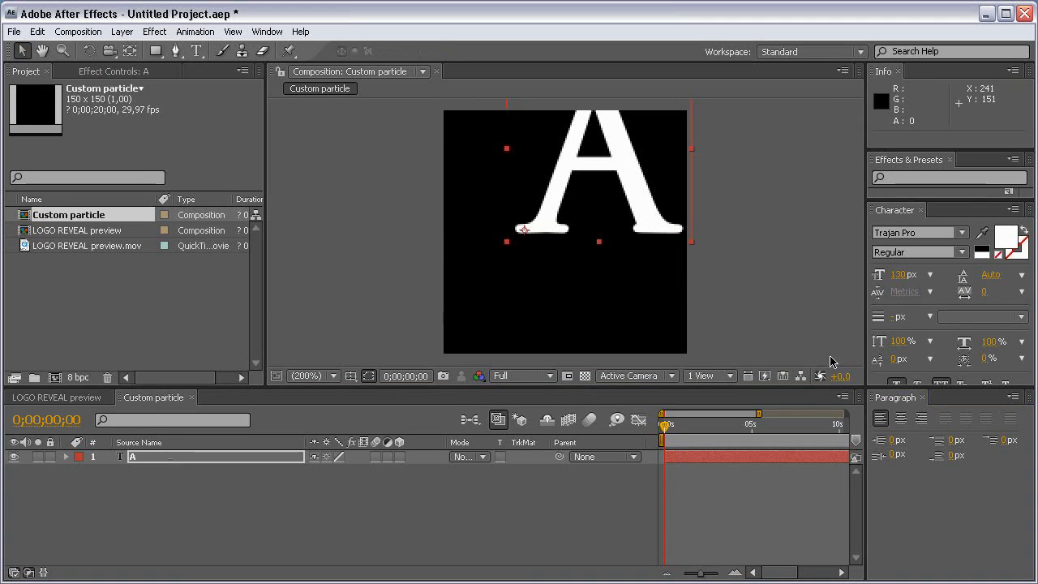
# Show the title/action safe guides and centre the letter A in the composition frame
pyautogui.moveTo(933, 386); pyautogui.dragTo(932, 405)
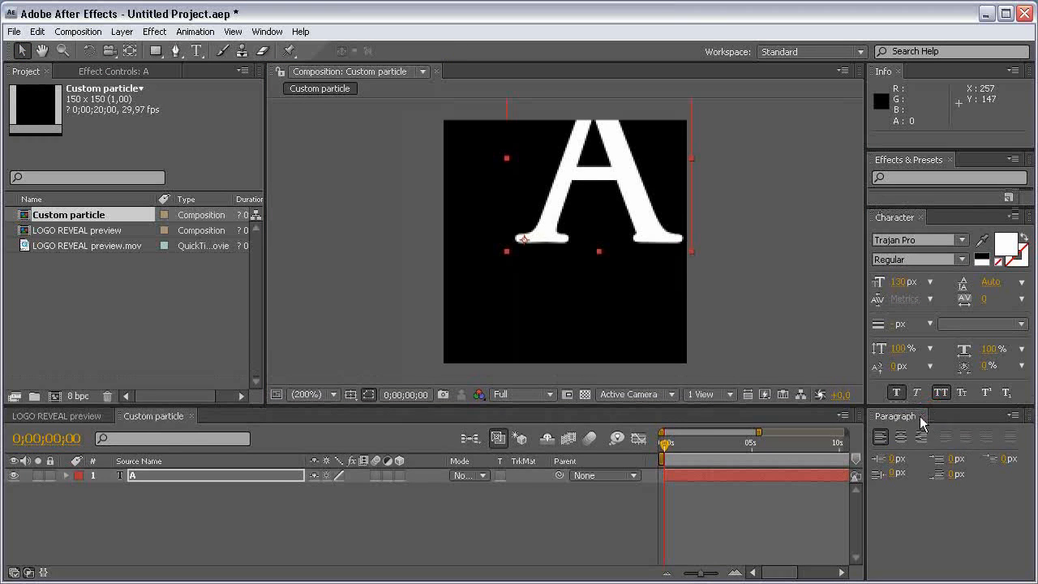
pyautogui.click(921, 416)
pyautogui.moveTo(591, 186); pyautogui.dragTo(559, 241)
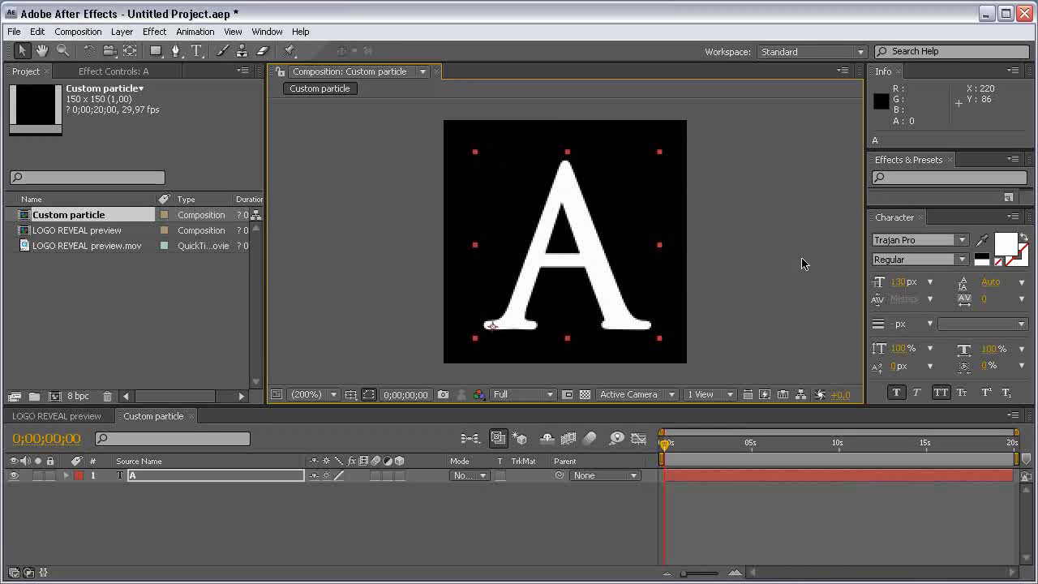
pyautogui.press("'")
pyautogui.moveTo(589, 255); pyautogui.dragTo(585, 256)
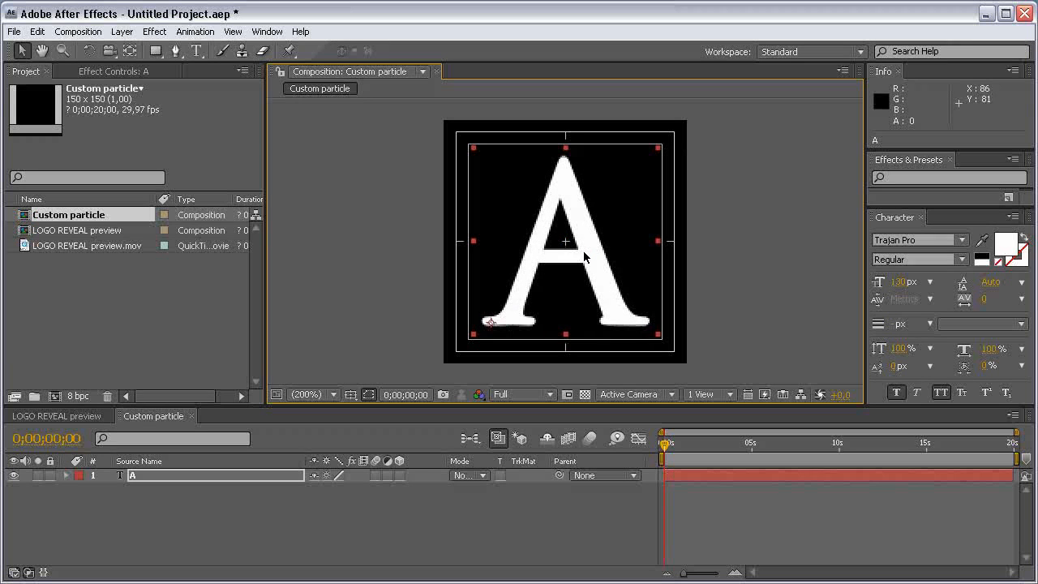
pyautogui.click(897, 393)
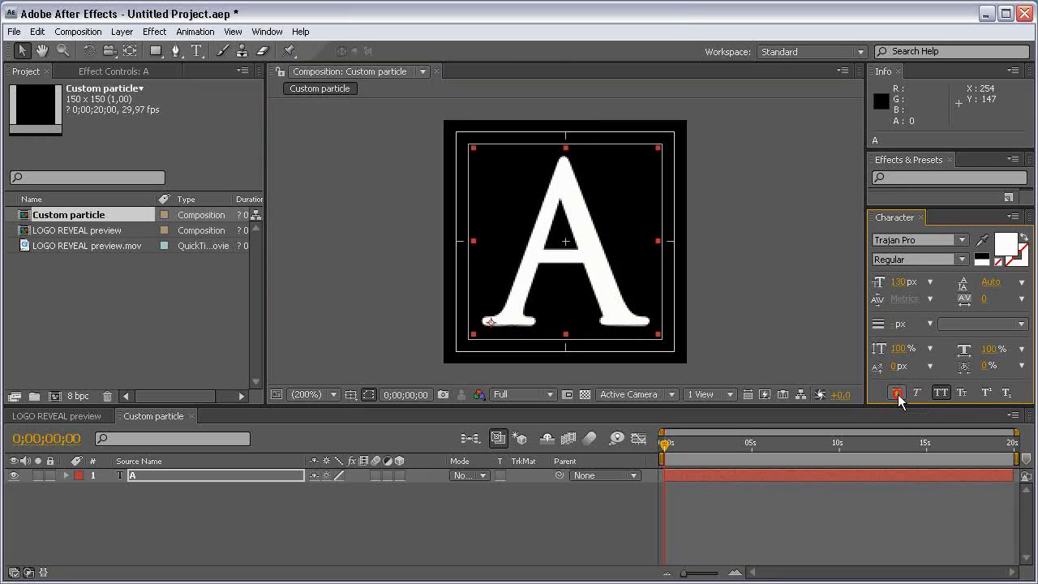
# Trim the A text layer so that it lasts only the first frame of the composition
pyautogui.click(258, 480)
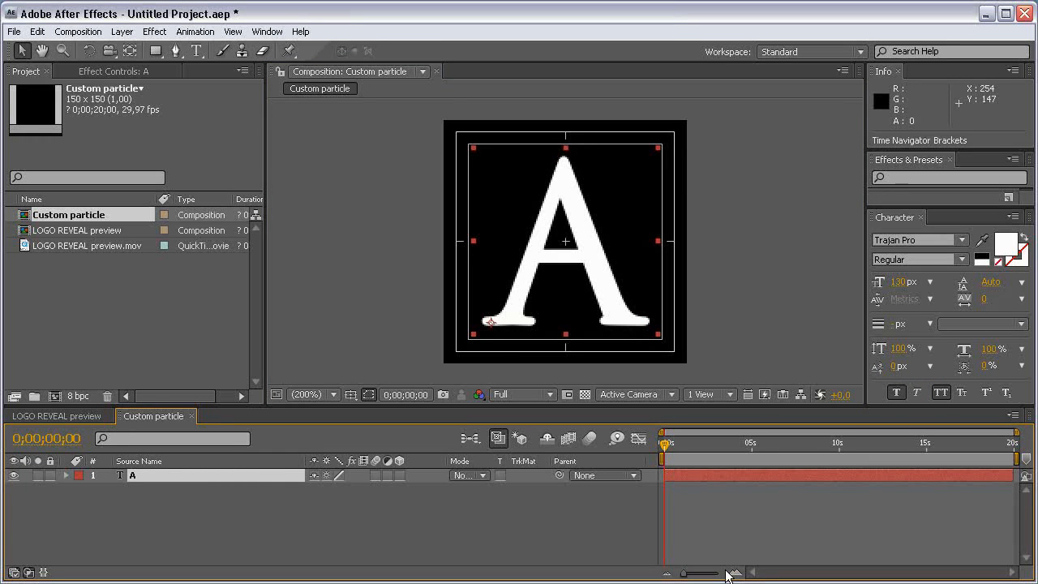
pyautogui.hotkey('alt', ']')
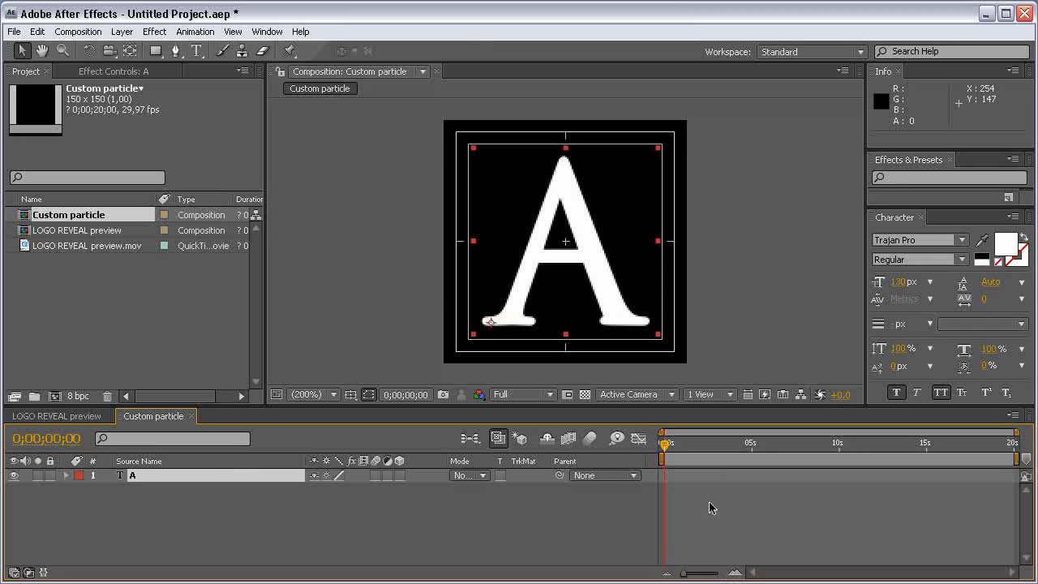
pyautogui.press('=')
pyautogui.press('=')
pyautogui.press('=')
pyautogui.press('=')
pyautogui.click(743, 571)
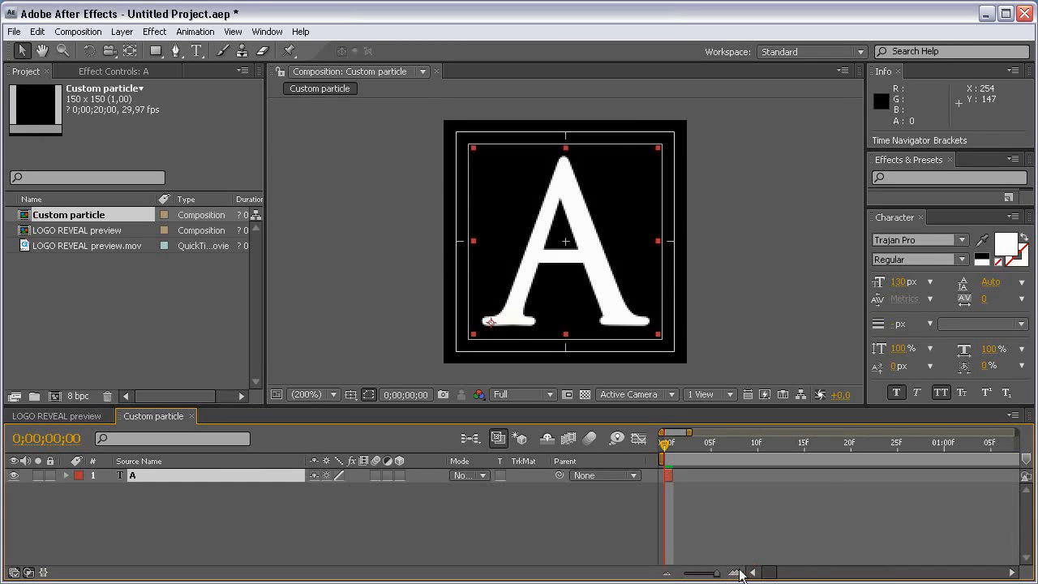
# Duplicate the A layer, start the copy at frame 1 and change its letter to B
pyautogui.click(186, 472)
pyautogui.hotkey('ctrl', 'd')
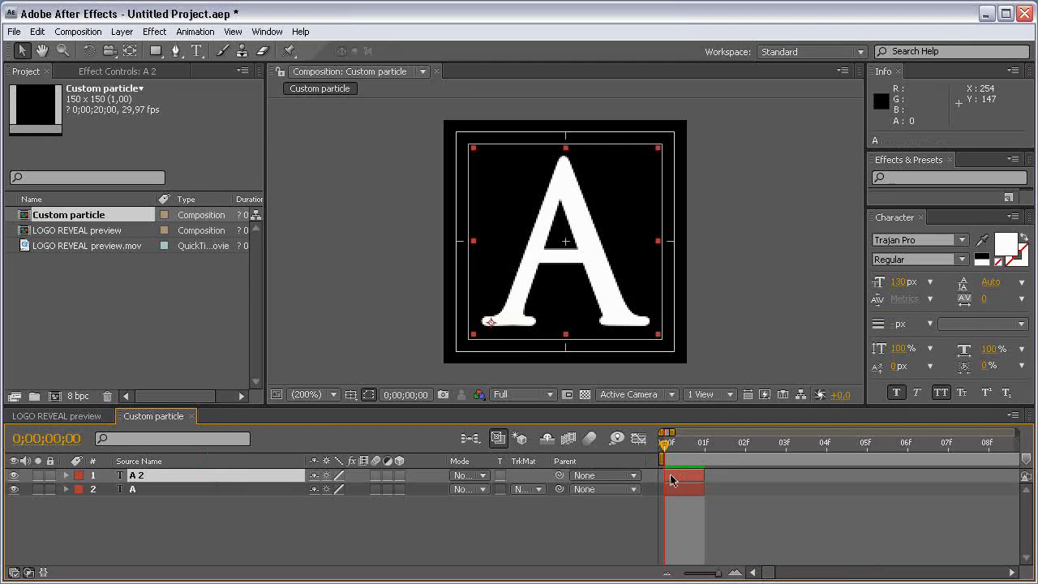
pyautogui.moveTo(670, 477); pyautogui.dragTo(721, 479)
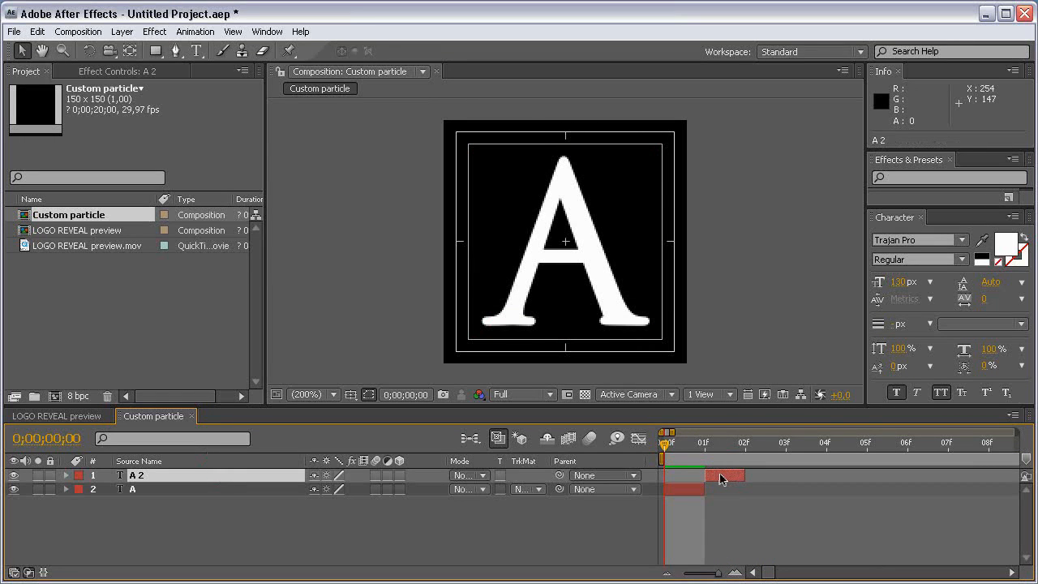
pyautogui.hotkey('ctrl', 't')
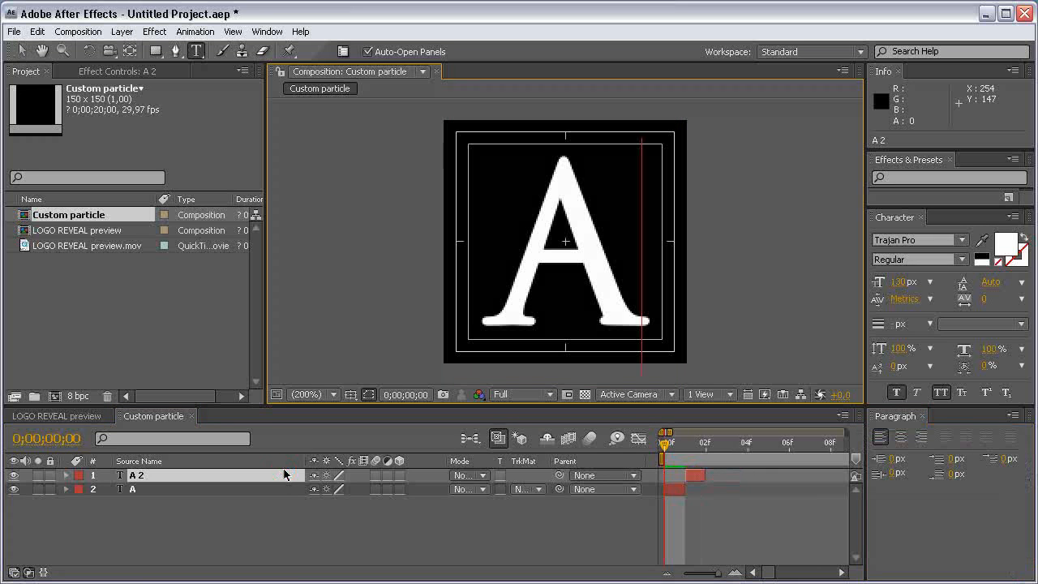
pyautogui.click(448, 529)
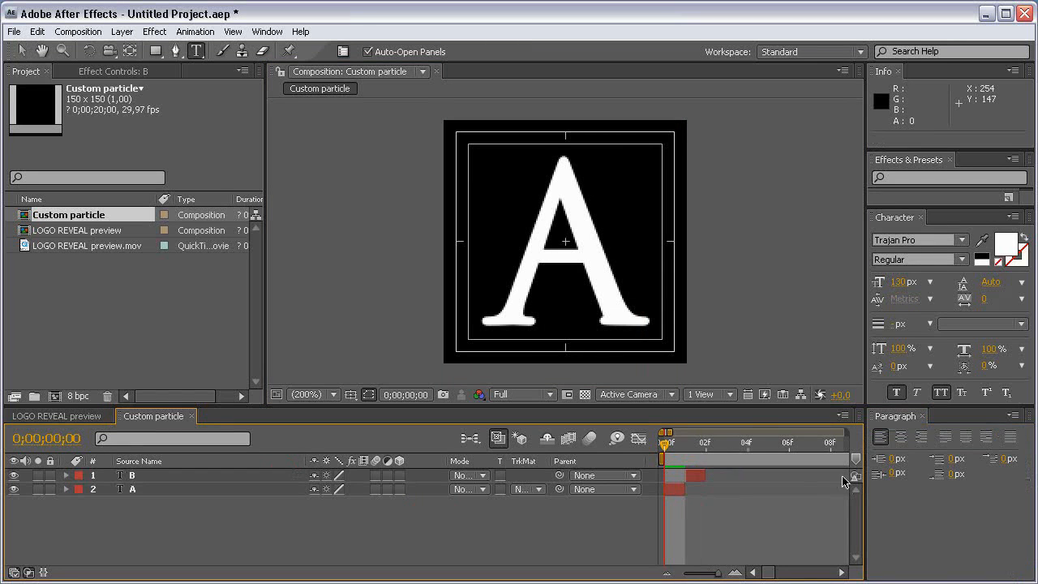
pyautogui.click(686, 442)
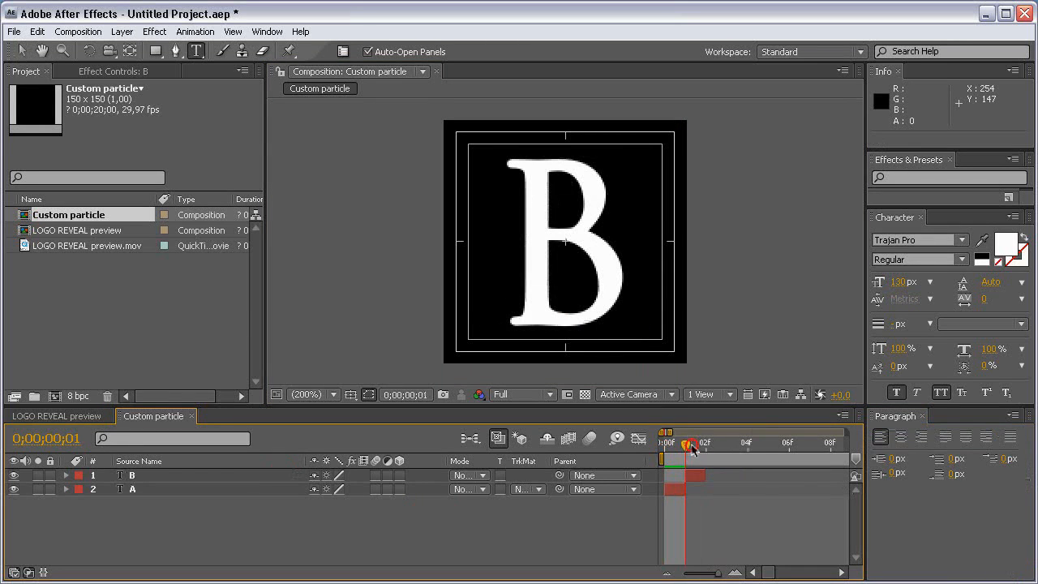
# Duplicate the B layer, start the copy at frame 2 and change its letter to C
pyautogui.click(274, 475)
pyautogui.hotkey('ctrl', 'd')
pyautogui.moveTo(695, 477); pyautogui.dragTo(711, 472)
pyautogui.click(714, 451)
pyautogui.doubleClick(714, 477)
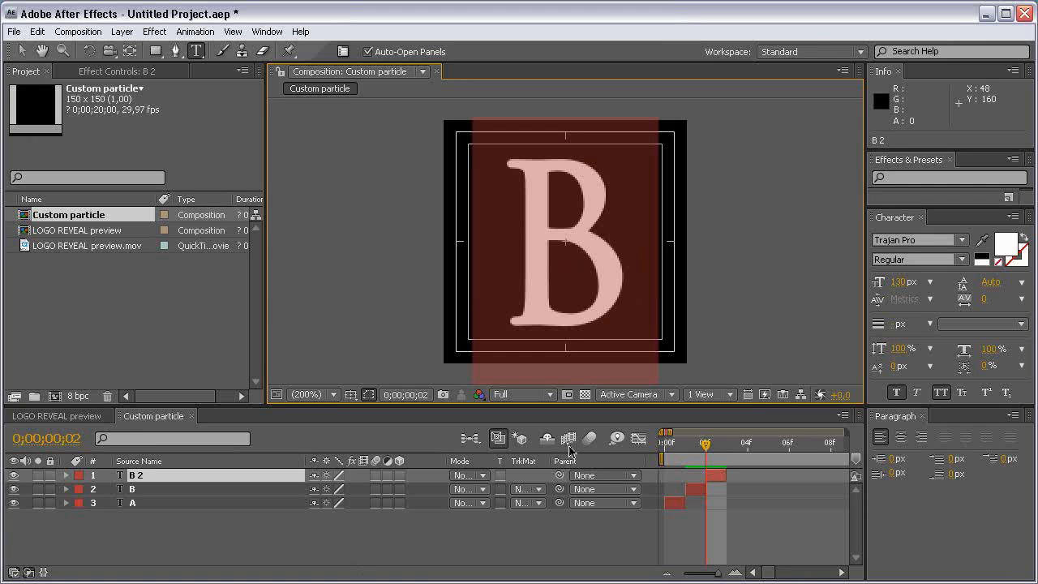
pyautogui.write('C')
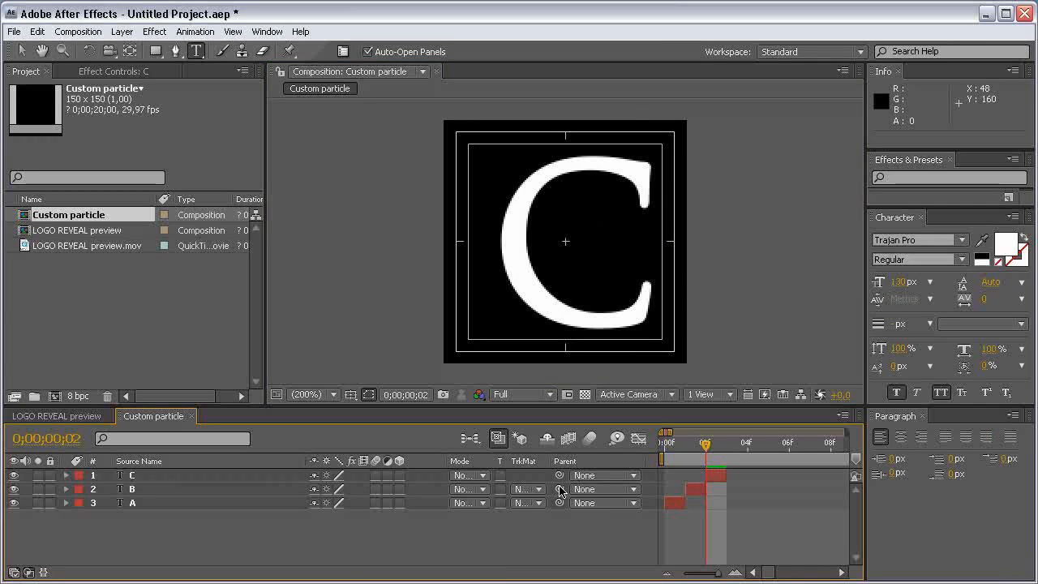
pyautogui.click(629, 521)
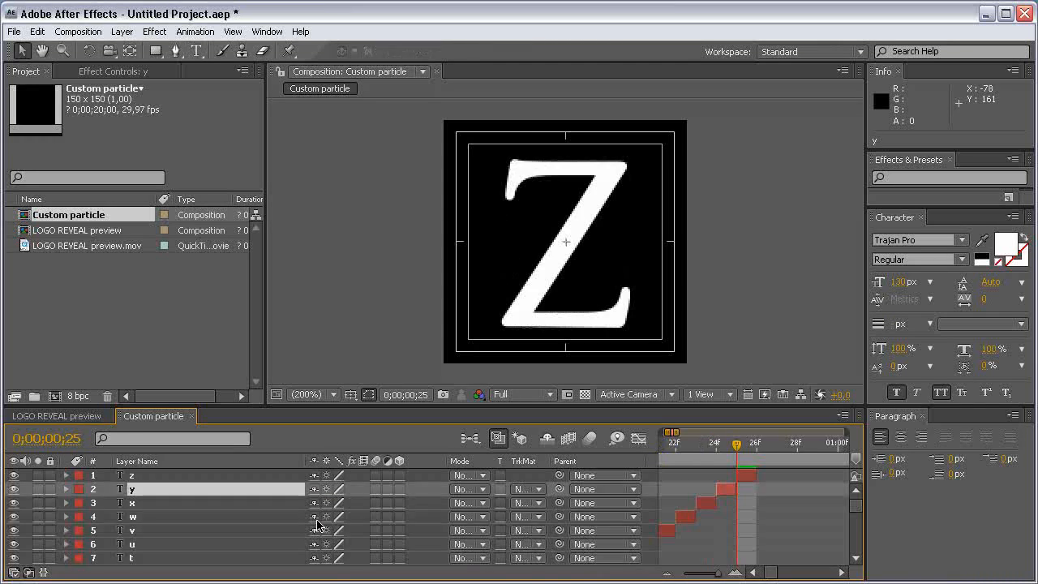
# Try ending the work area at 0;00;00;26, just after the z layer
pyautogui.click(243, 475)
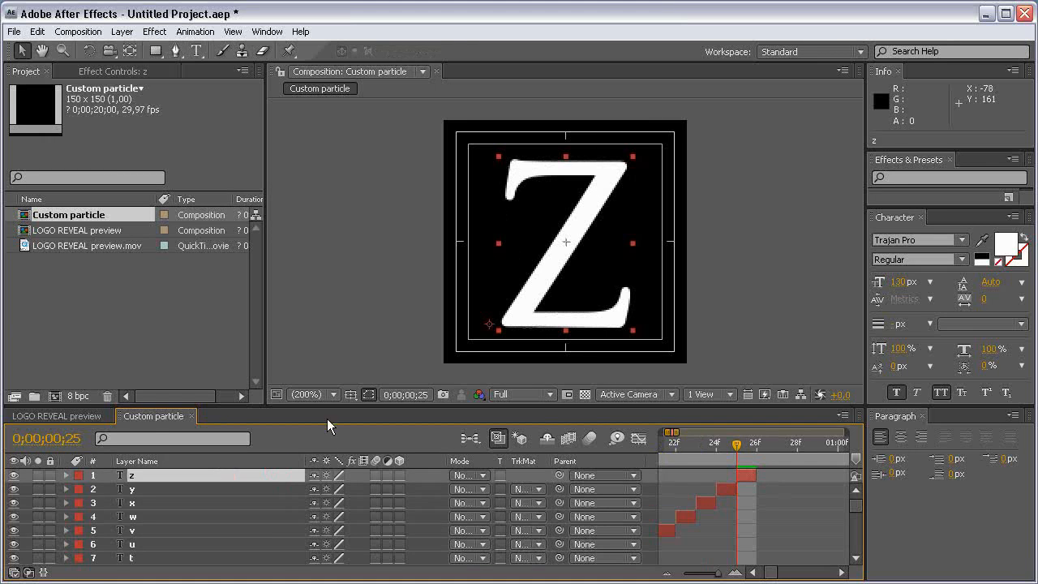
pyautogui.moveTo(328, 407); pyautogui.dragTo(328, 367)
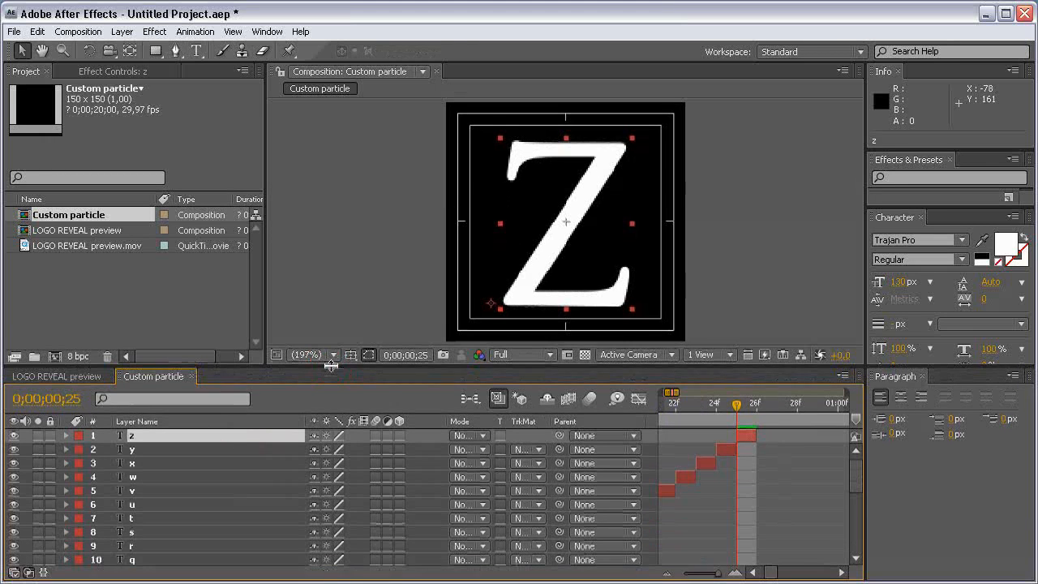
pyautogui.click(753, 411)
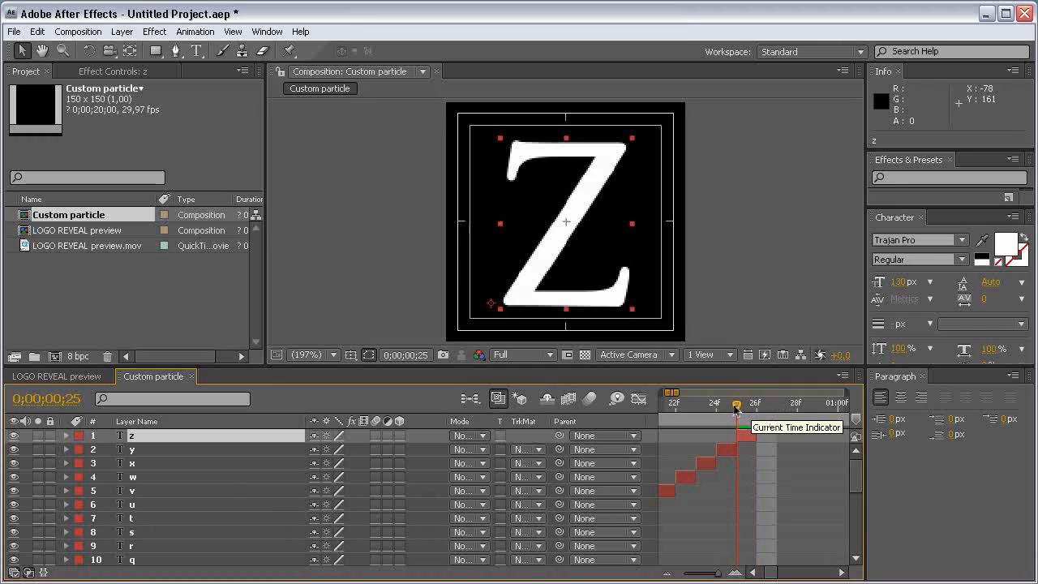
pyautogui.click(732, 408)
pyautogui.moveTo(741, 405); pyautogui.dragTo(755, 406)
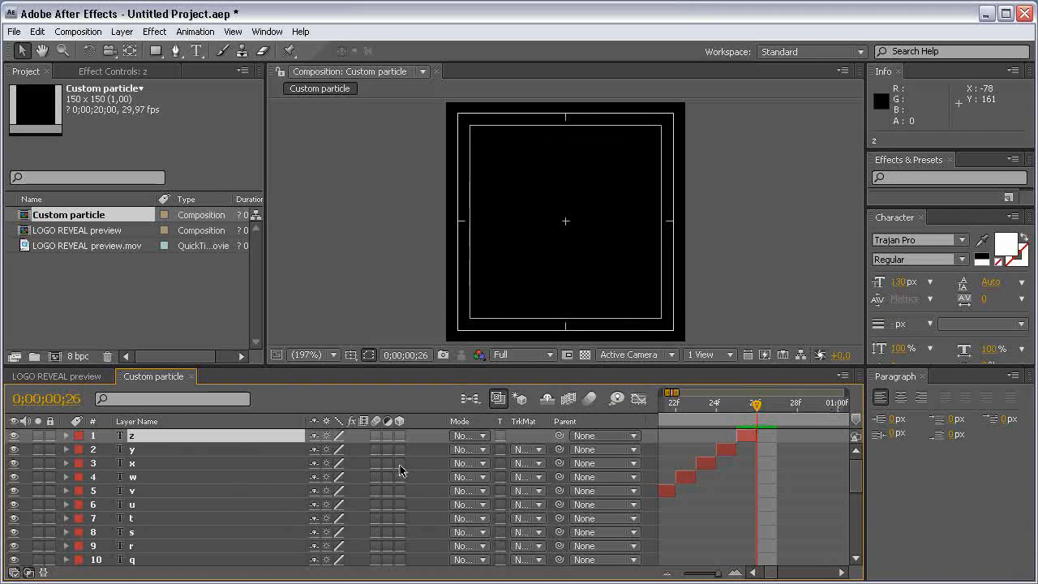
pyautogui.moveTo(757, 407)
pyautogui.mouseDown()
pyautogui.moveTo(776, 407)
pyautogui.moveTo(743, 407)
pyautogui.moveTo(758, 408)
pyautogui.mouseUp()
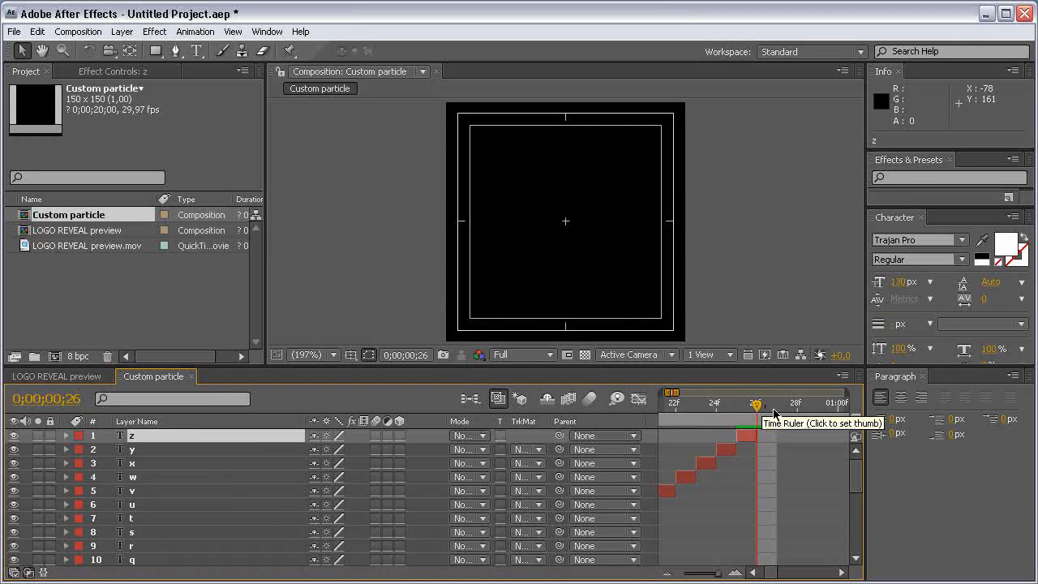
pyautogui.press('n')
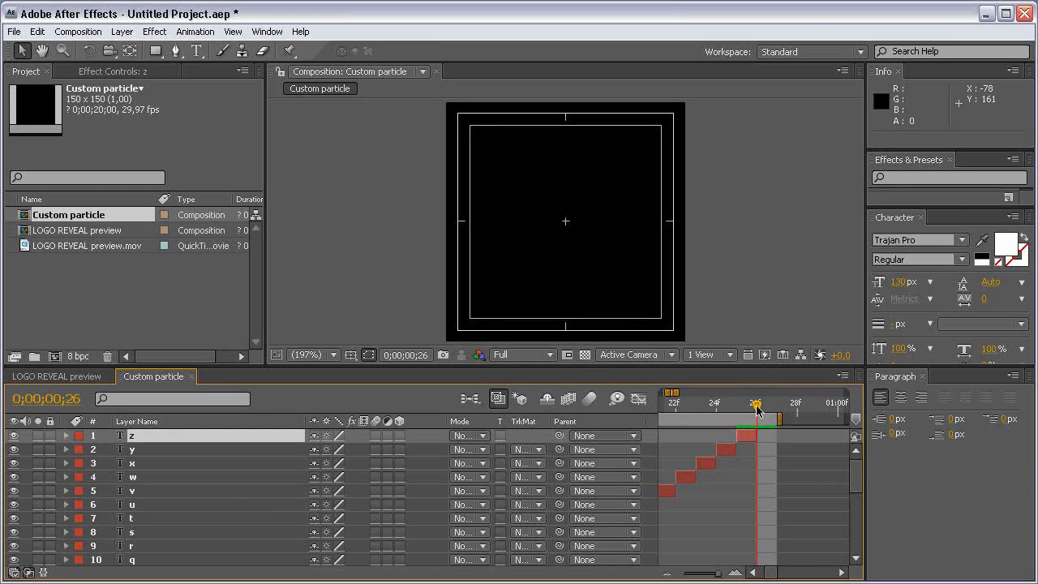
# Set the work area to end at 0;00;00;25, the frame that holds the z layer
pyautogui.press('-')
pyautogui.press('-')
pyautogui.press('=')
pyautogui.press('=')
pyautogui.press('=')
pyautogui.moveTo(748, 404); pyautogui.dragTo(728, 406)
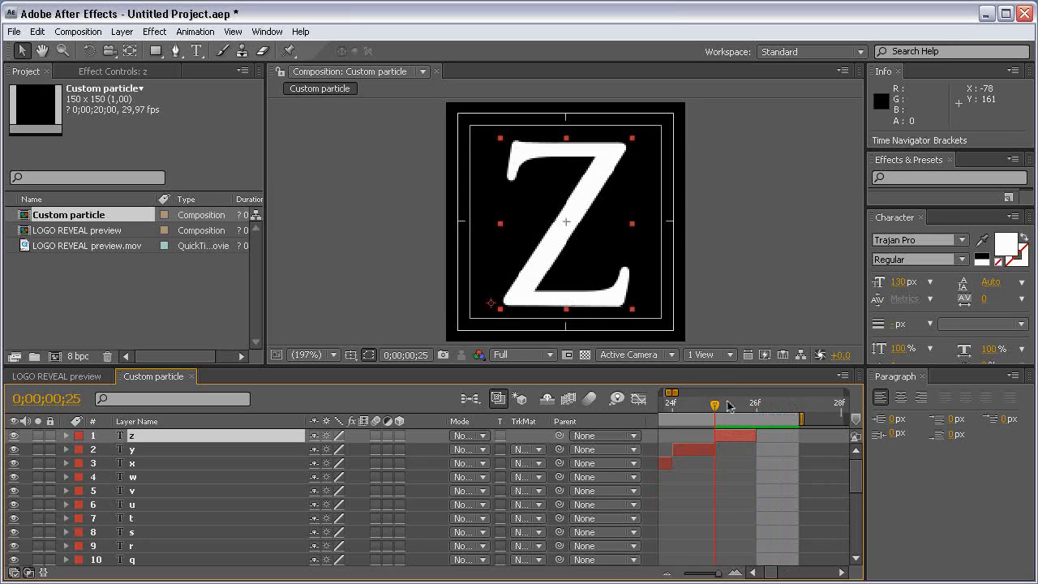
pyautogui.press('-')
pyautogui.press('-')
pyautogui.press('-')
pyautogui.press('-')
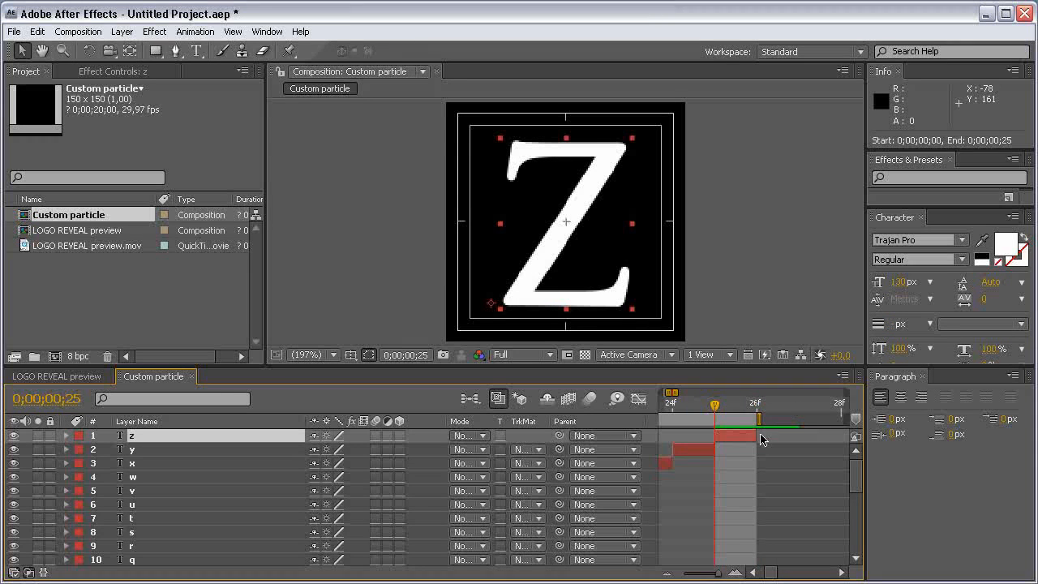
# Trim the Custom particle composition to its work area
pyautogui.press('-')
pyautogui.press('-')
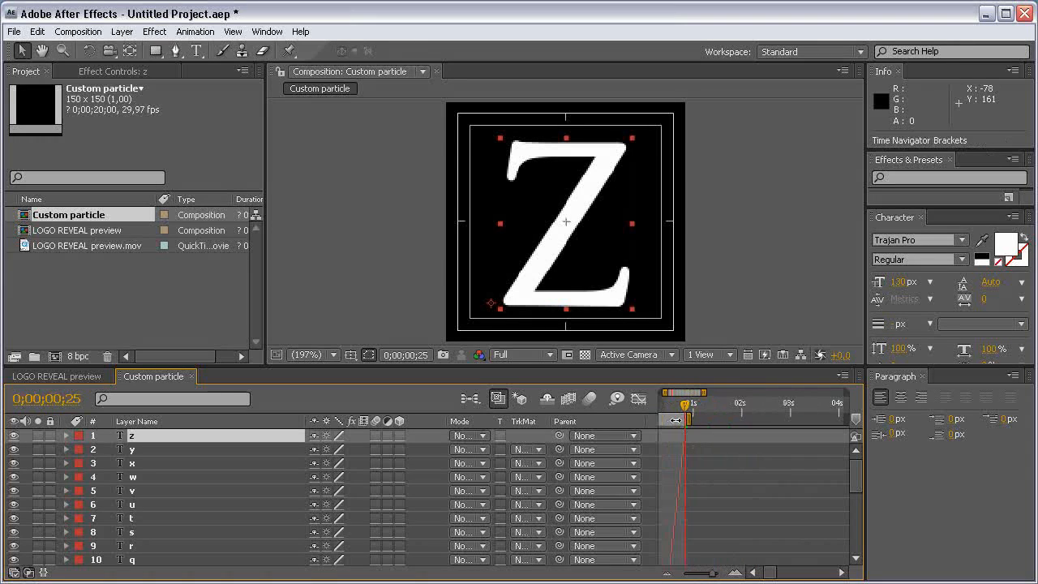
pyautogui.rightClick(667, 421)
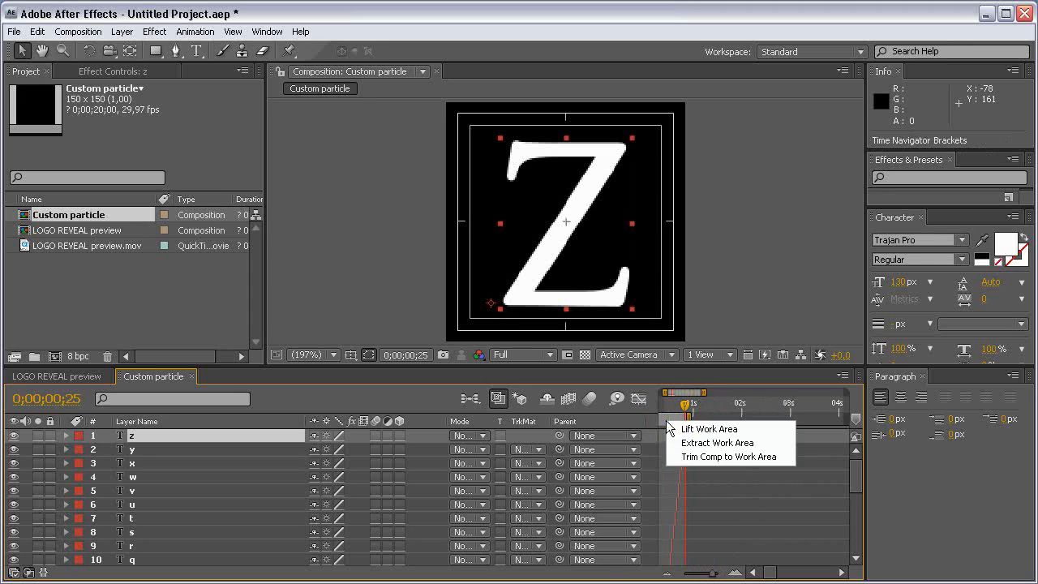
pyautogui.click(734, 456)
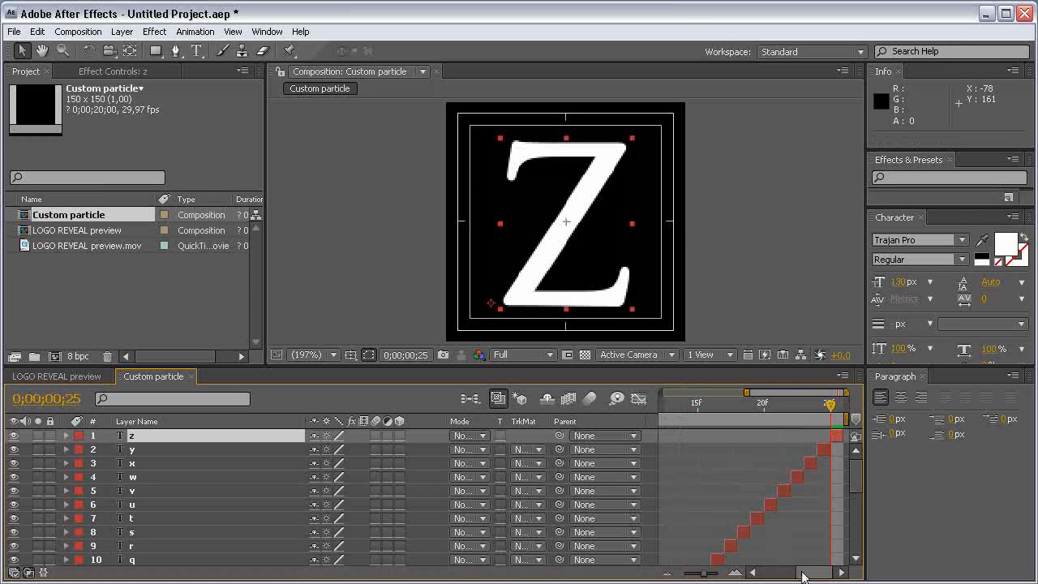
# Preview the alphabet sequence from the first frame and return the playhead to 0;00;00;00
pyautogui.moveTo(826, 405); pyautogui.dragTo(614, 399)
pyautogui.press('-')
pyautogui.press('KP_0')
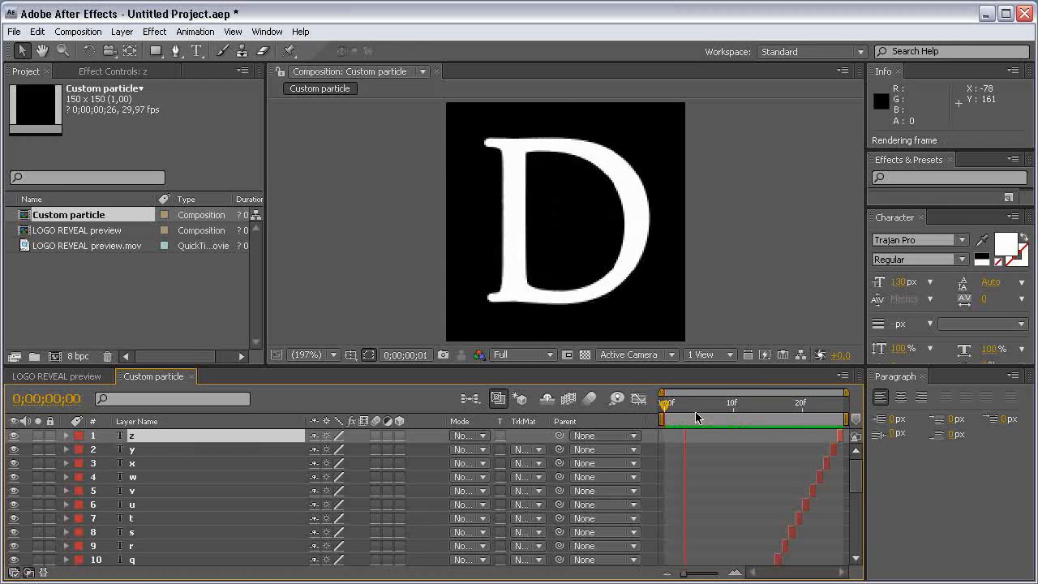
pyautogui.press('space')
pyautogui.moveTo(708, 404); pyautogui.dragTo(639, 410)
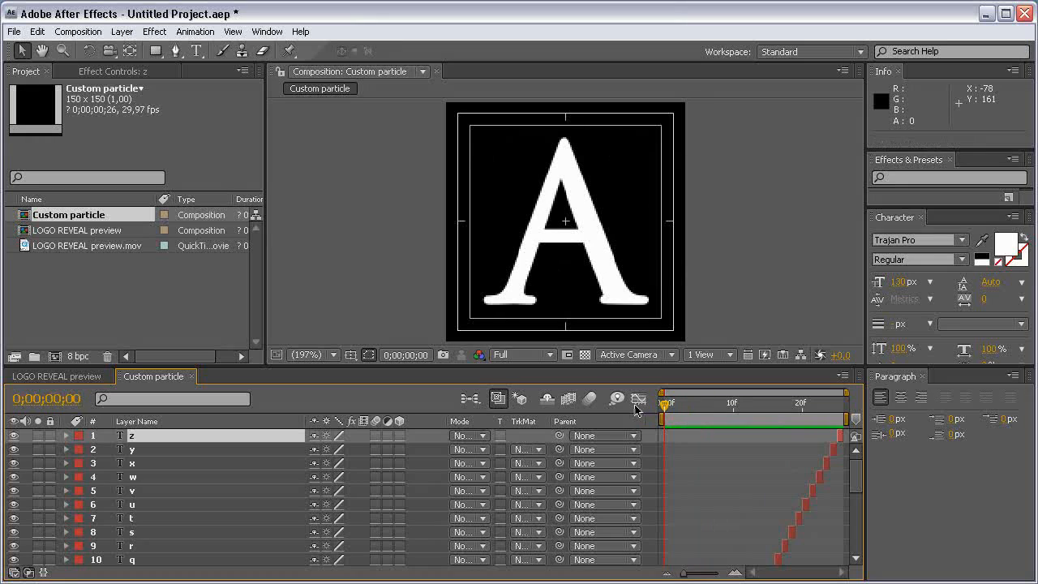
# Close the Paragraph panel to widen the timeline, and enlarge the composition view with its title/action safe guides hidden
pyautogui.click(923, 377)
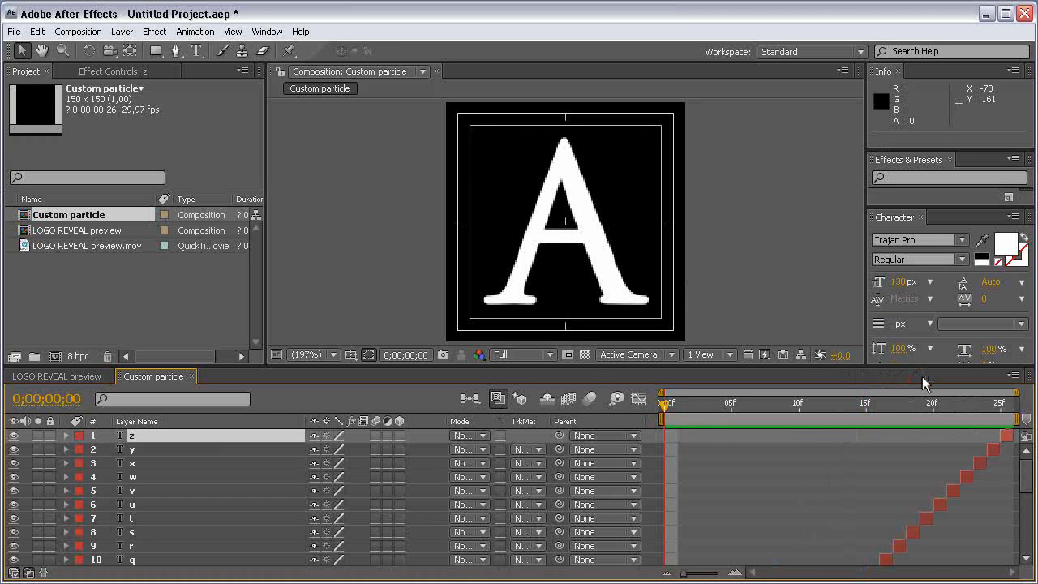
pyautogui.moveTo(598, 372); pyautogui.dragTo(598, 403)
pyautogui.click(350, 386)
pyautogui.click(390, 403)
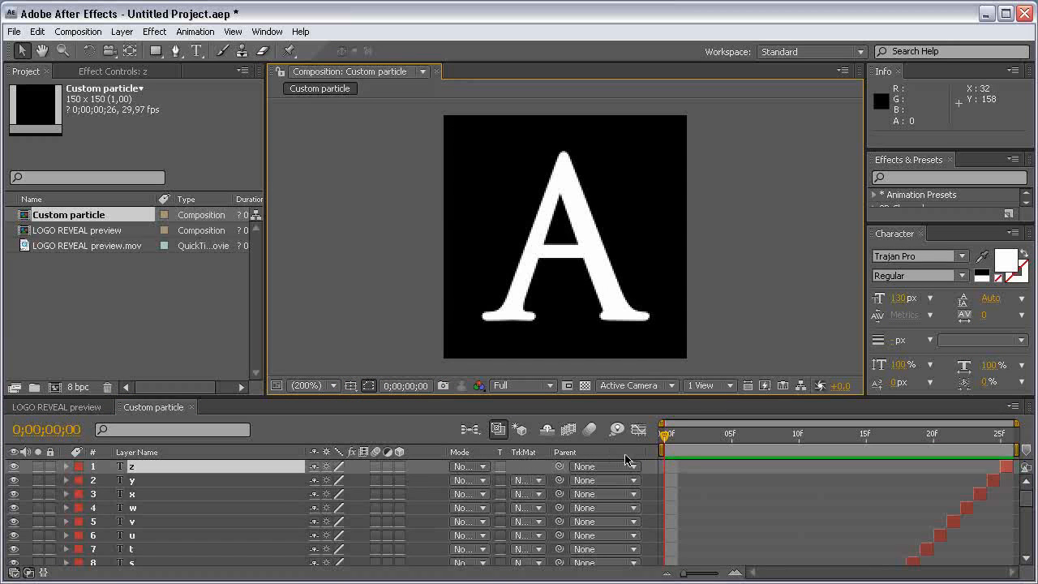
# Add an adjustment layer above all the letter layers in the Custom particle composition
pyautogui.rightClick(652, 469)
pyautogui.moveTo(685, 476)
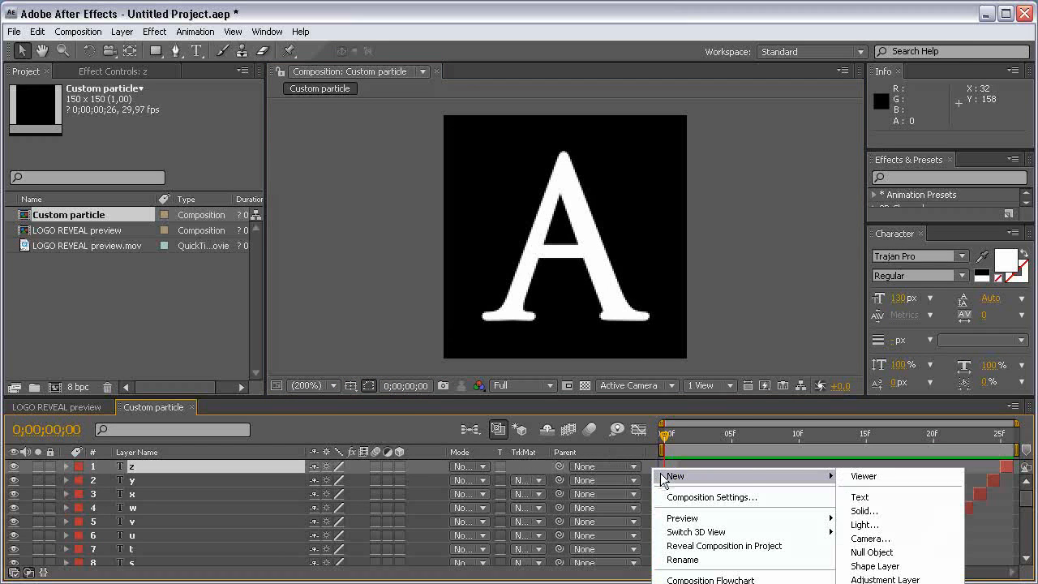
pyautogui.click(932, 580)
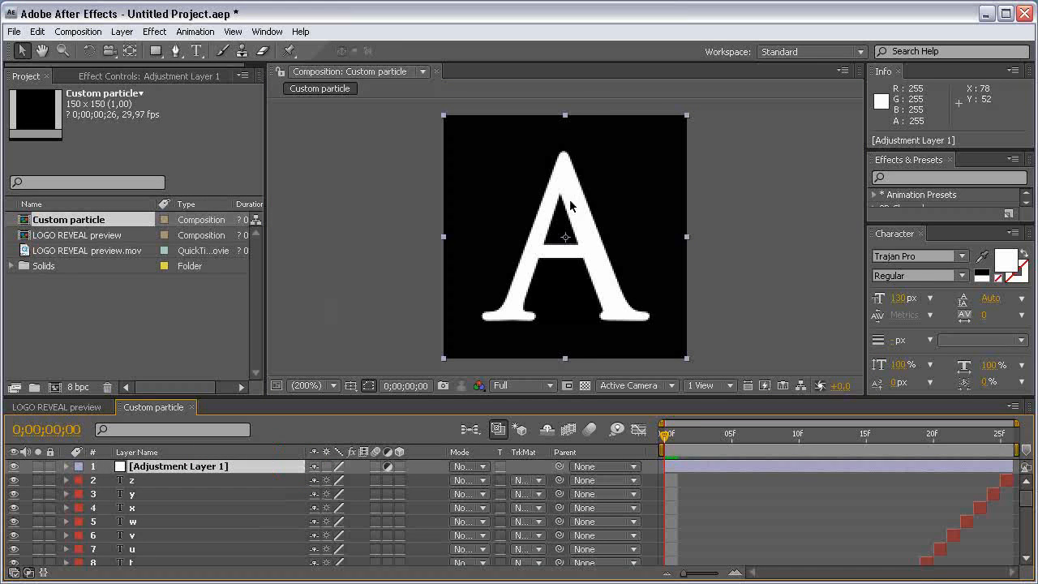
# Apply a Ramp effect to the adjustment layer, starting at 75, 19 and ending at 75, 124 to span the letter's height
pyautogui.click(151, 34)
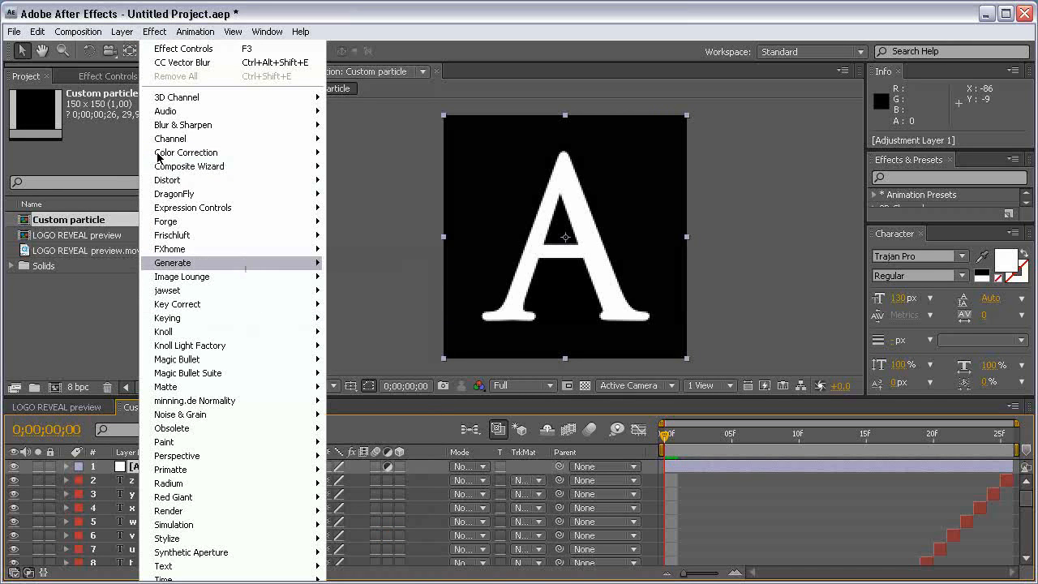
pyautogui.click(398, 464)
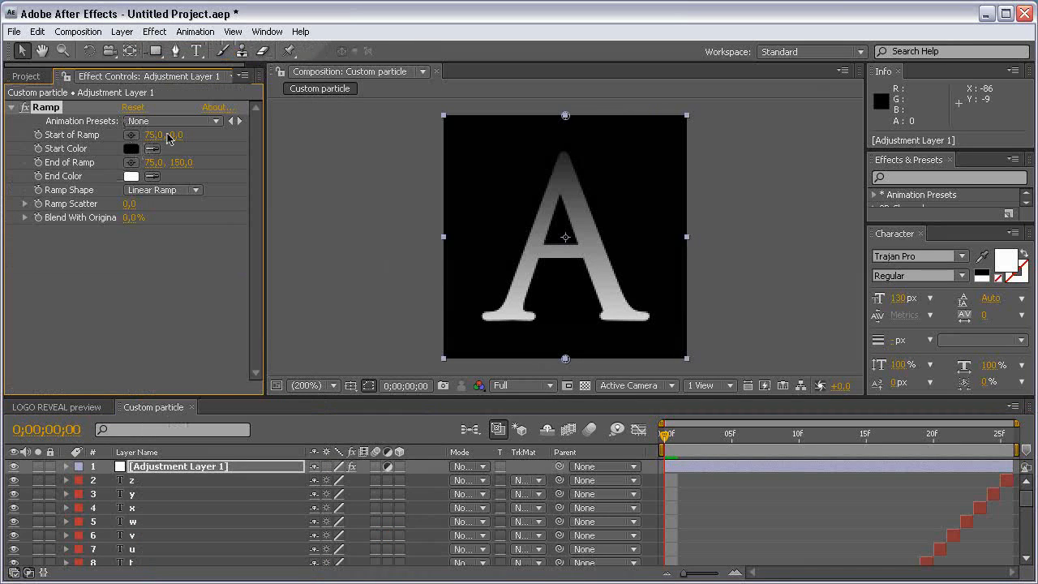
pyautogui.moveTo(179, 136); pyautogui.dragTo(193, 133)
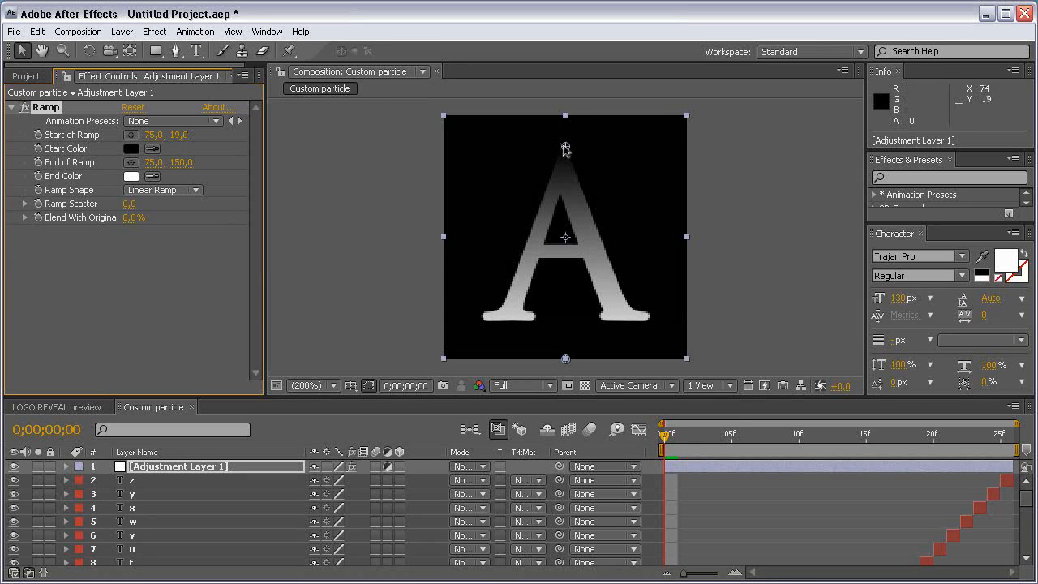
pyautogui.moveTo(183, 163); pyautogui.dragTo(171, 167)
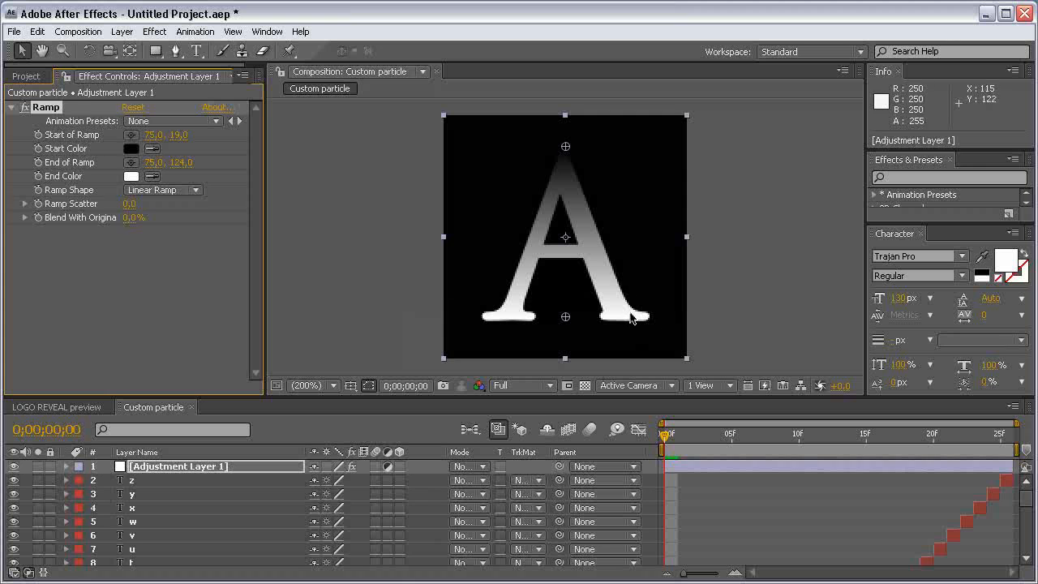
# Set the Ramp's start color to mid grey 8E8E8E
pyautogui.click(130, 149)
pyautogui.moveTo(368, 232)
pyautogui.mouseDown()
pyautogui.moveTo(348, 232)
pyautogui.moveTo(322, 265)
pyautogui.mouseUp()
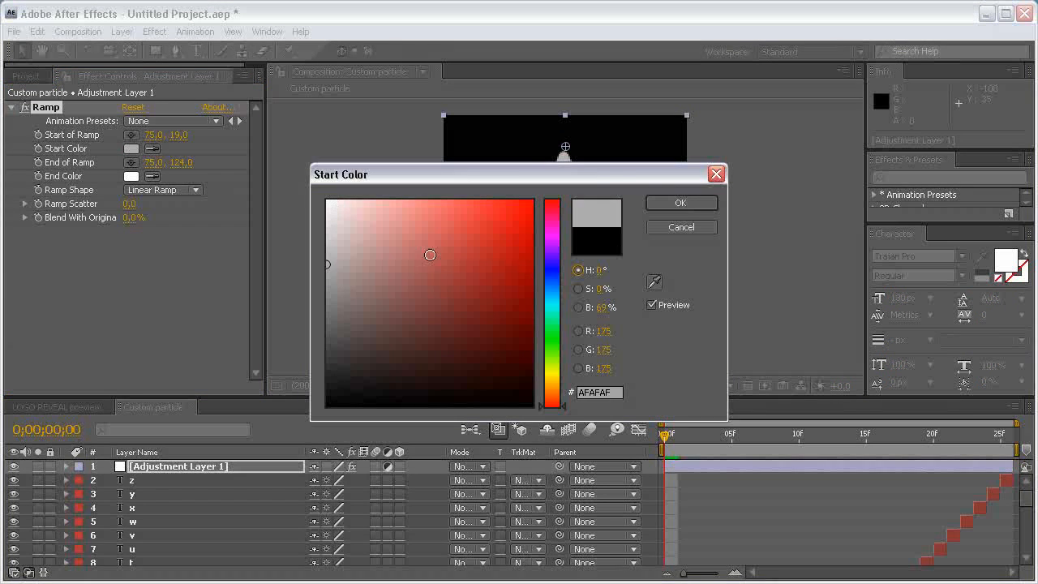
pyautogui.moveTo(592, 171); pyautogui.dragTo(866, 289)
pyautogui.moveTo(606, 386); pyautogui.dragTo(601, 409)
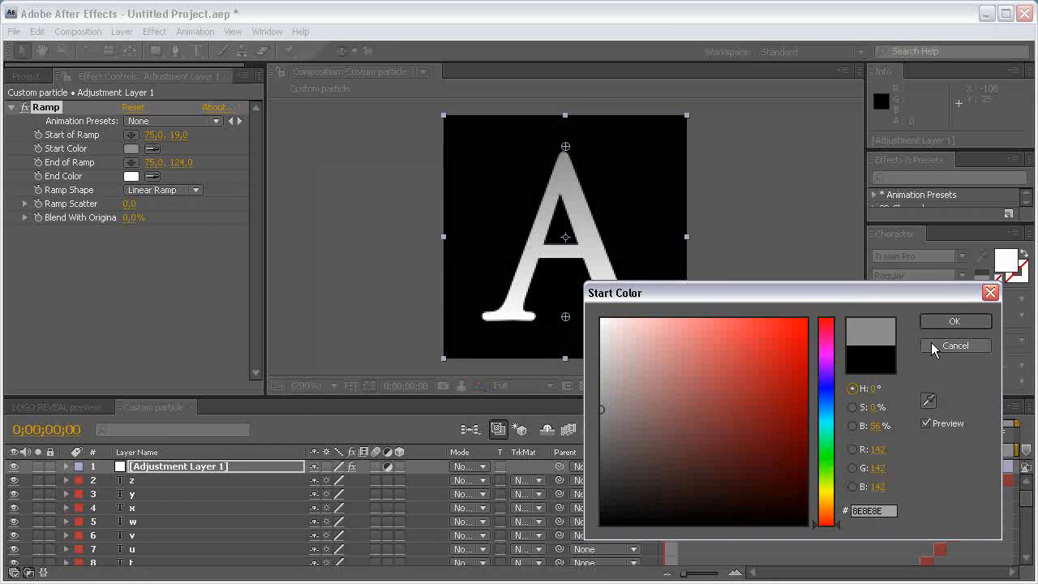
pyautogui.click(954, 322)
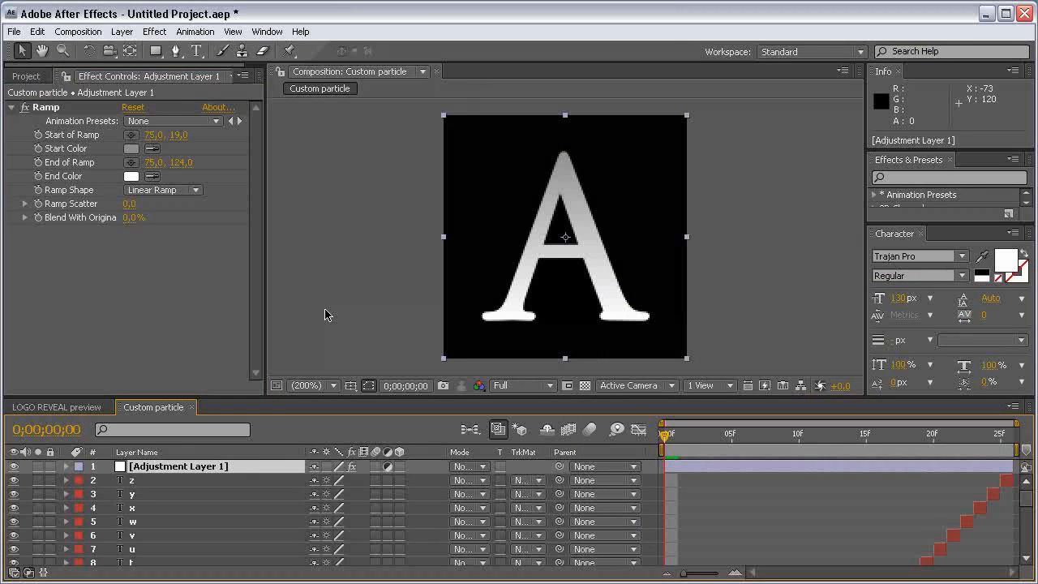
# Apply the Colorama effect to the adjustment layer and enlarge the composition view
pyautogui.click(154, 31)
pyautogui.moveTo(297, 154)
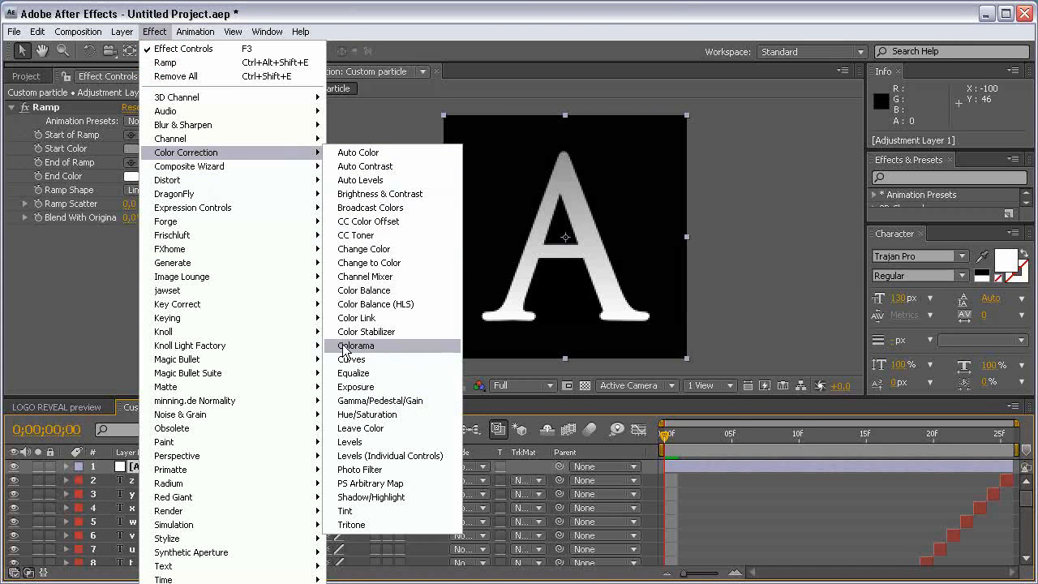
pyautogui.click(385, 347)
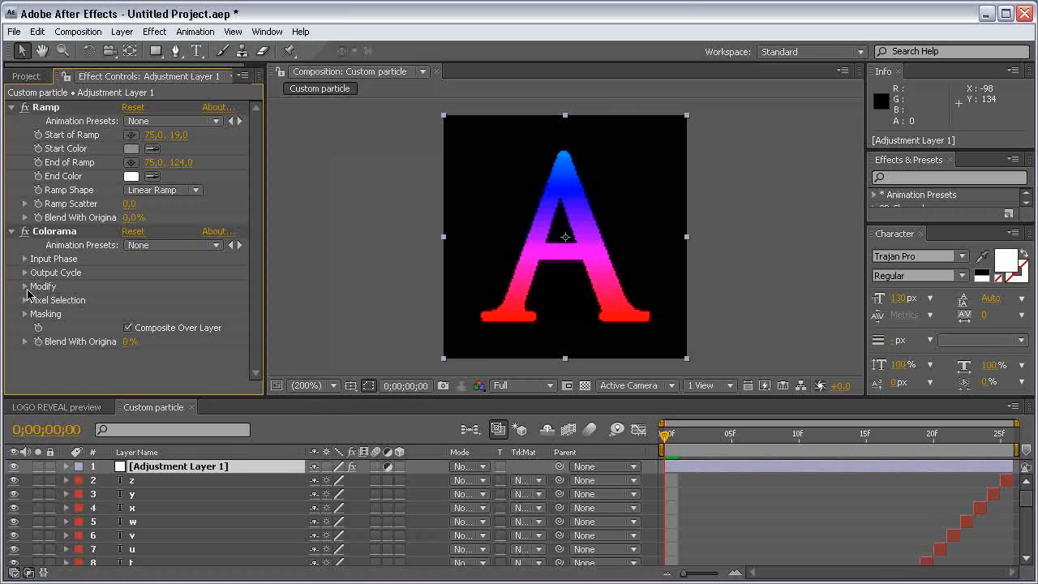
pyautogui.moveTo(225, 395); pyautogui.dragTo(226, 423)
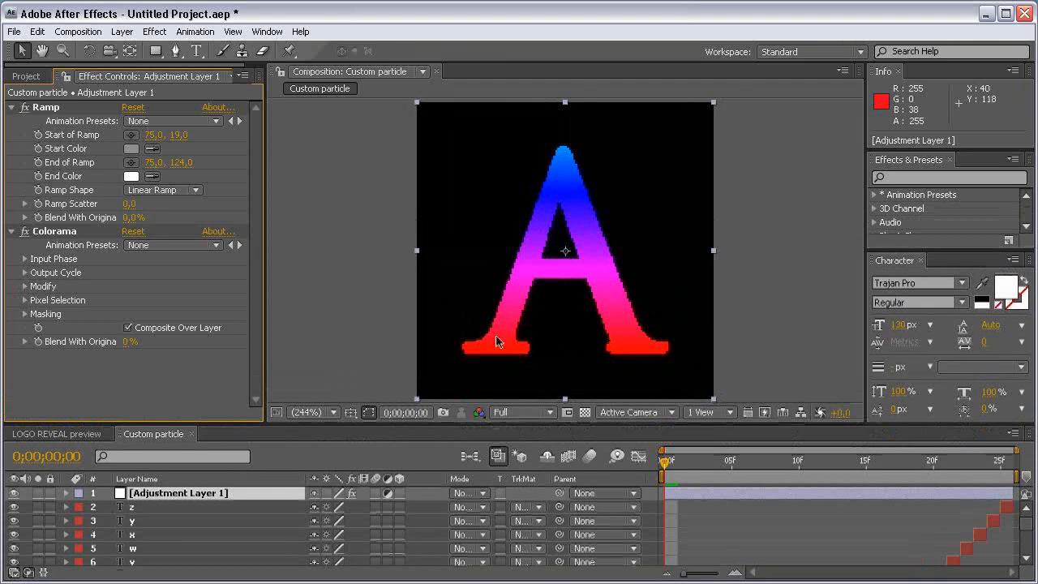
# Turn off Modify Alpha in Colorama, comparing the letter's edges up close with the effect disabled and enabled
pyautogui.click(25, 286)
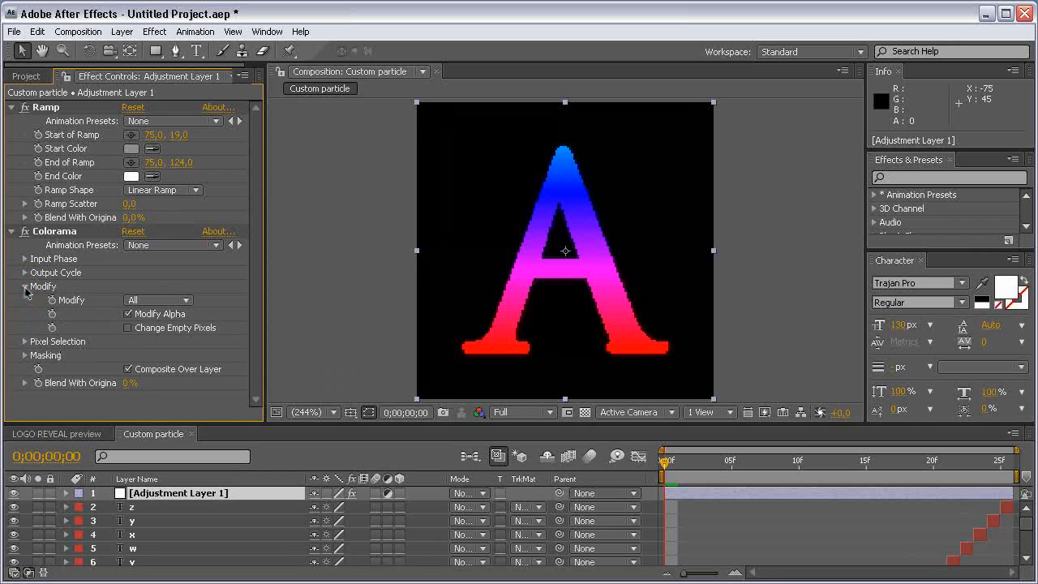
pyautogui.click(128, 315)
pyautogui.click(128, 315)
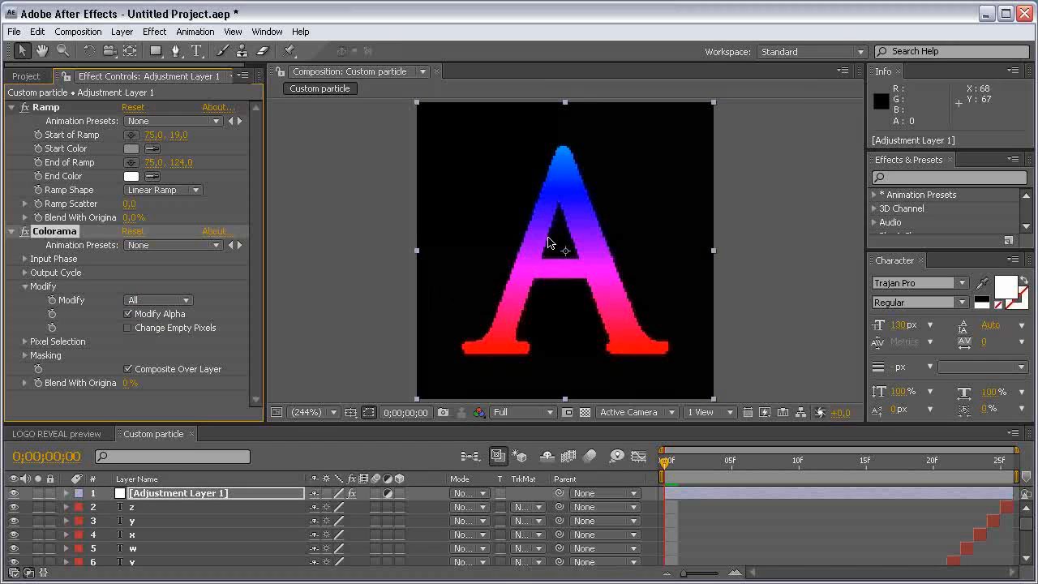
pyautogui.scroll(3, 560, 243)
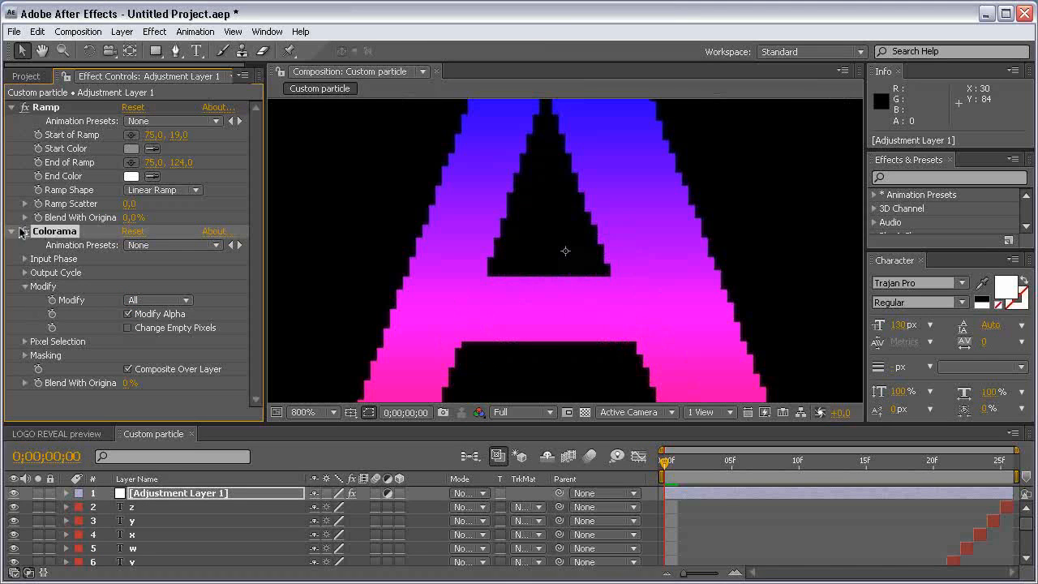
pyautogui.click(26, 232)
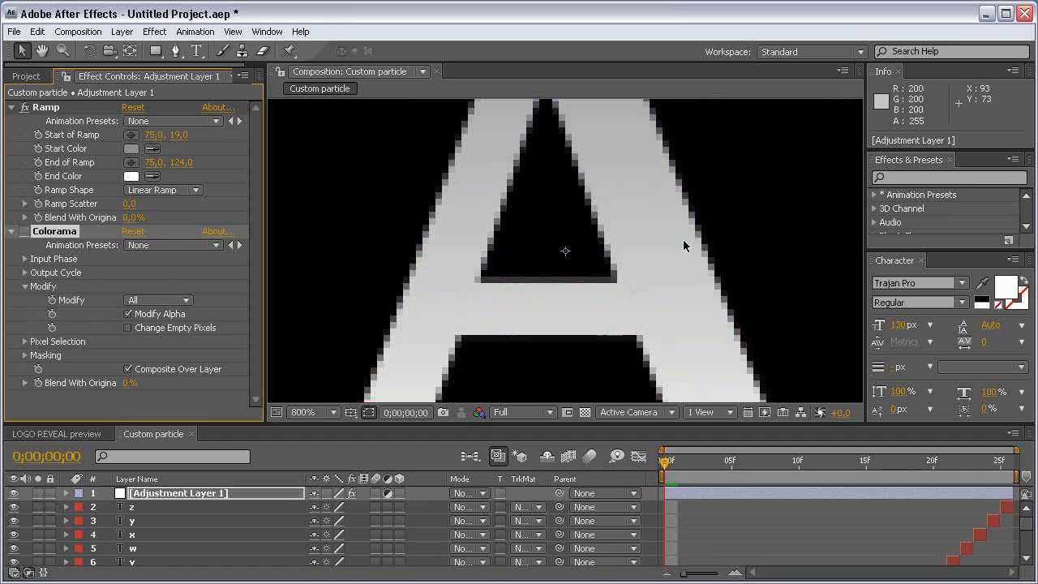
pyautogui.click(25, 232)
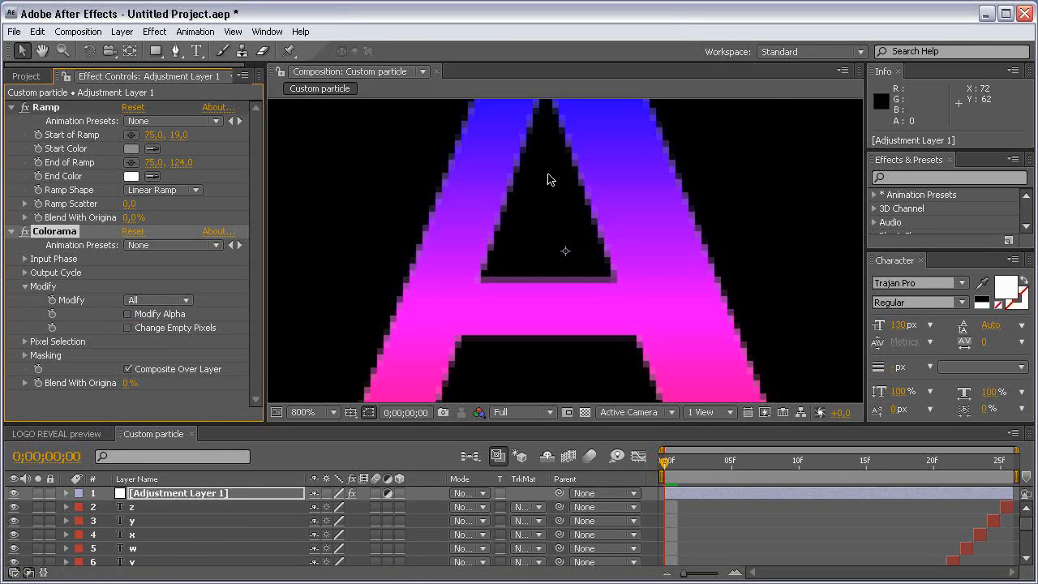
pyautogui.press(',')
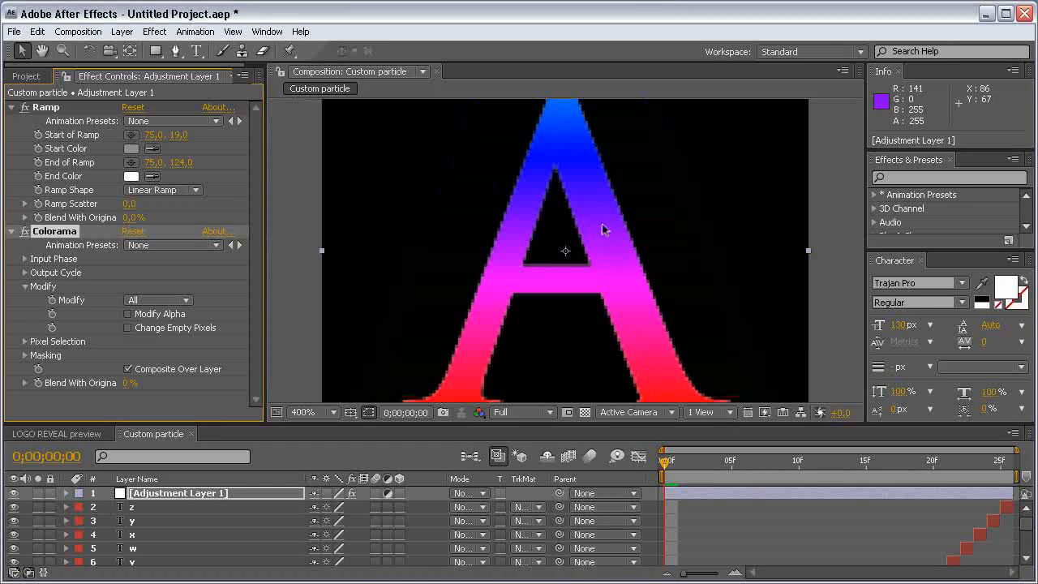
# Set Colorama's output cycle to the Golden 1 preset palette and collapse the settings of both effects
pyautogui.click(26, 286)
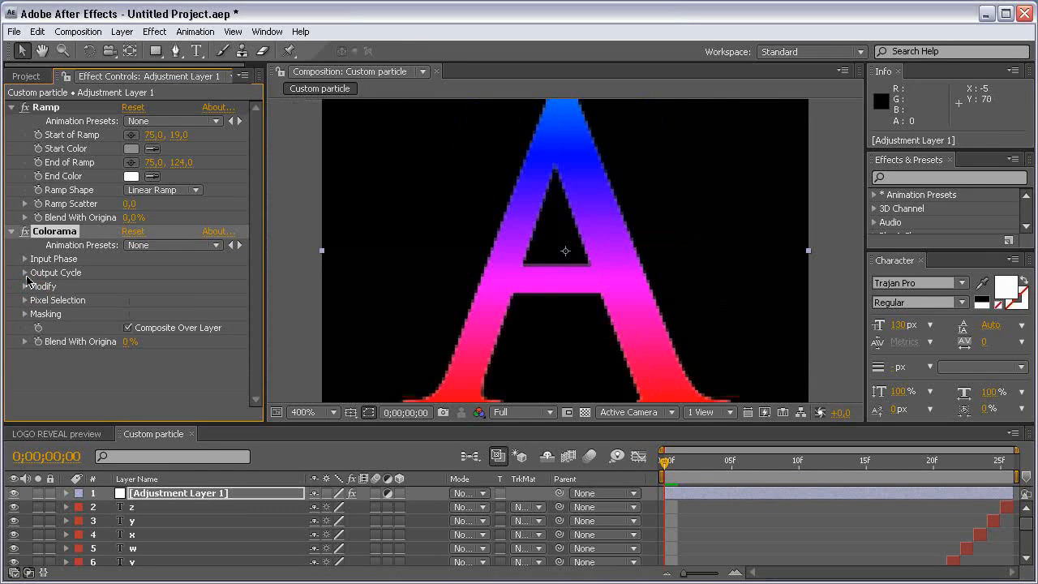
pyautogui.click(25, 274)
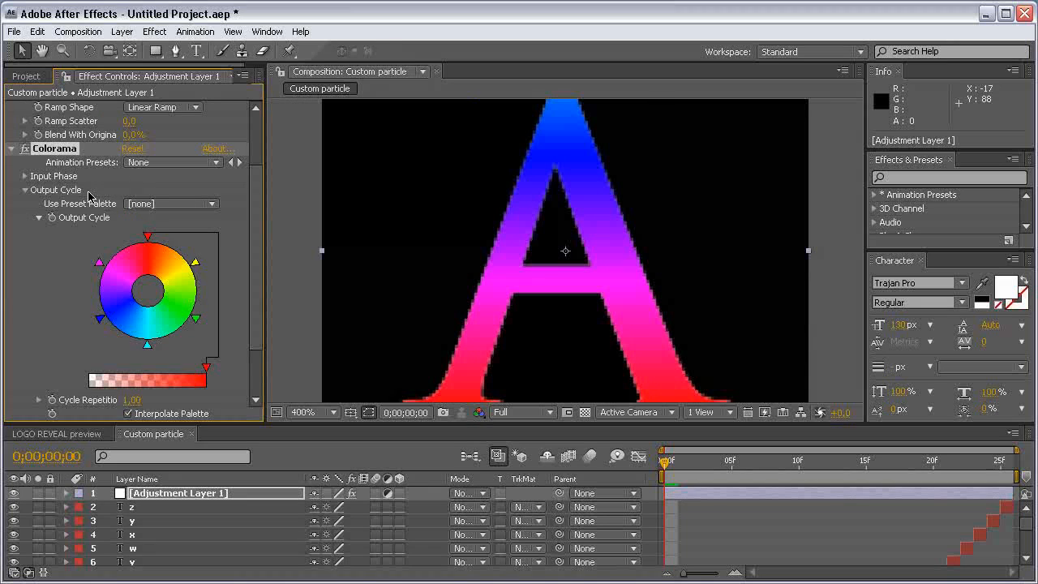
pyautogui.click(159, 211)
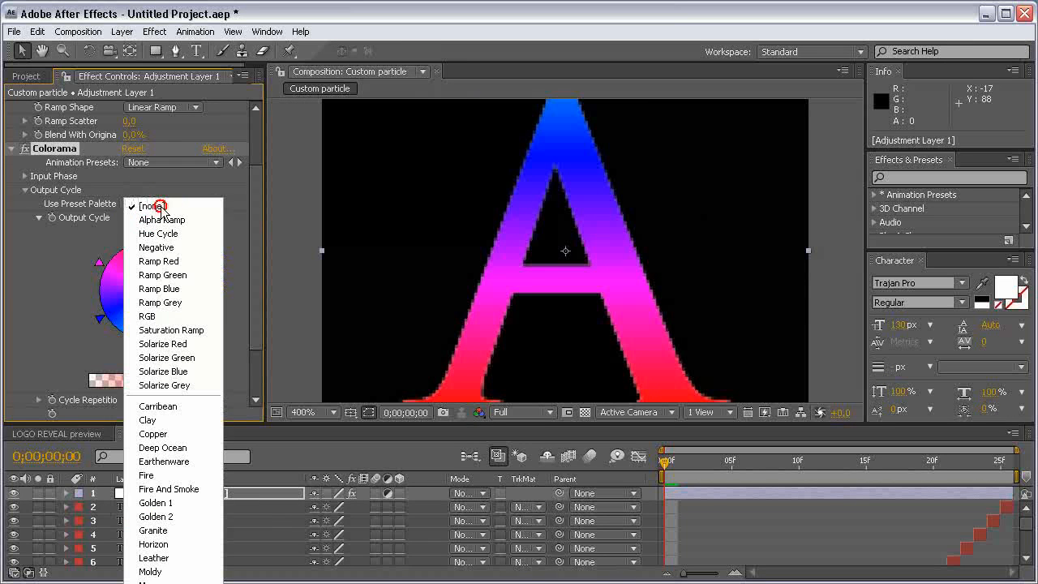
pyautogui.click(176, 506)
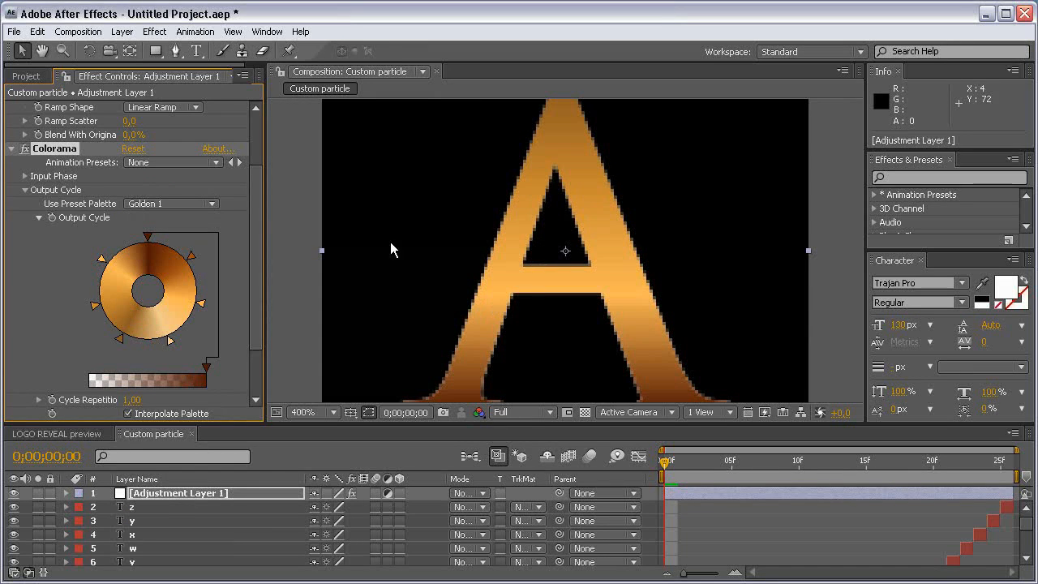
pyautogui.click(12, 150)
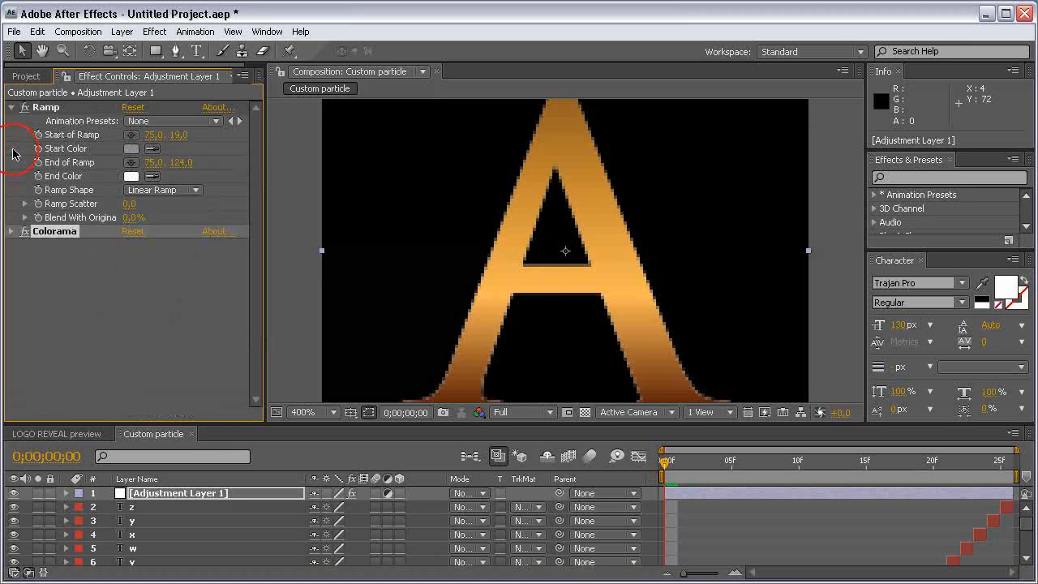
pyautogui.click(12, 106)
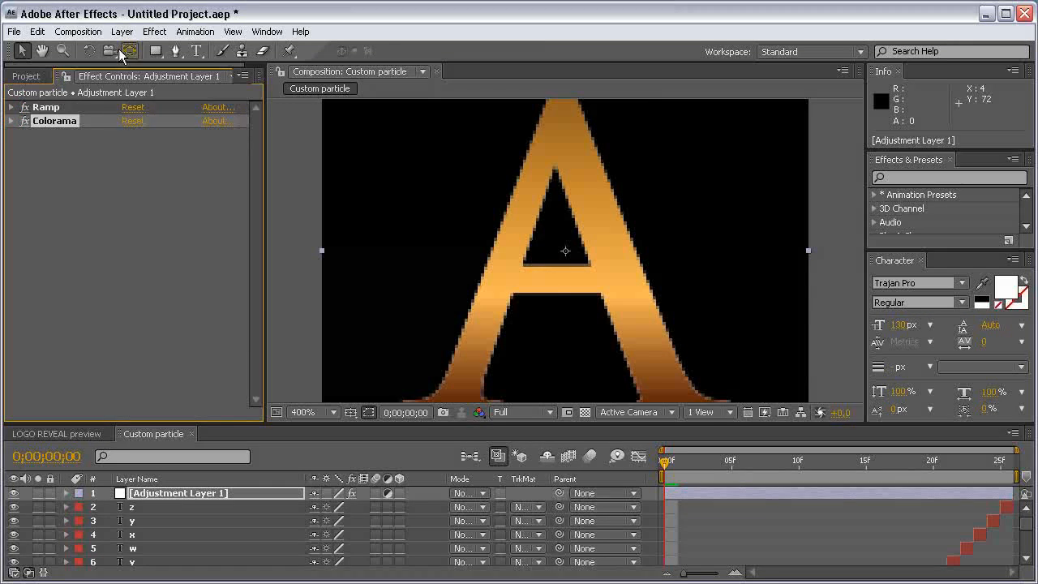
# Apply a Bevel Alpha effect to the adjustment layer with an edge thickness of 2,30
pyautogui.click(153, 32)
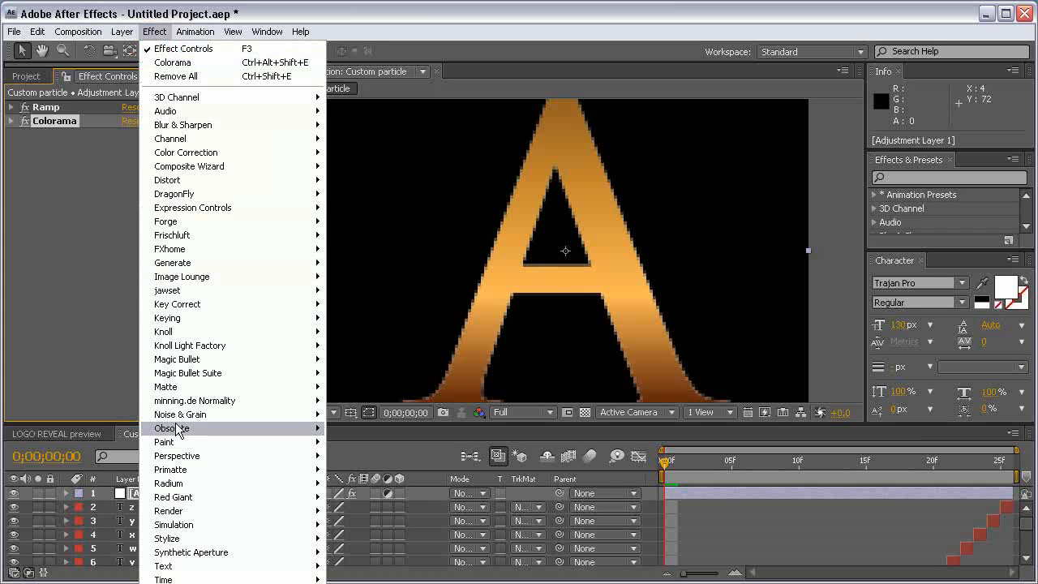
pyautogui.moveTo(272, 463)
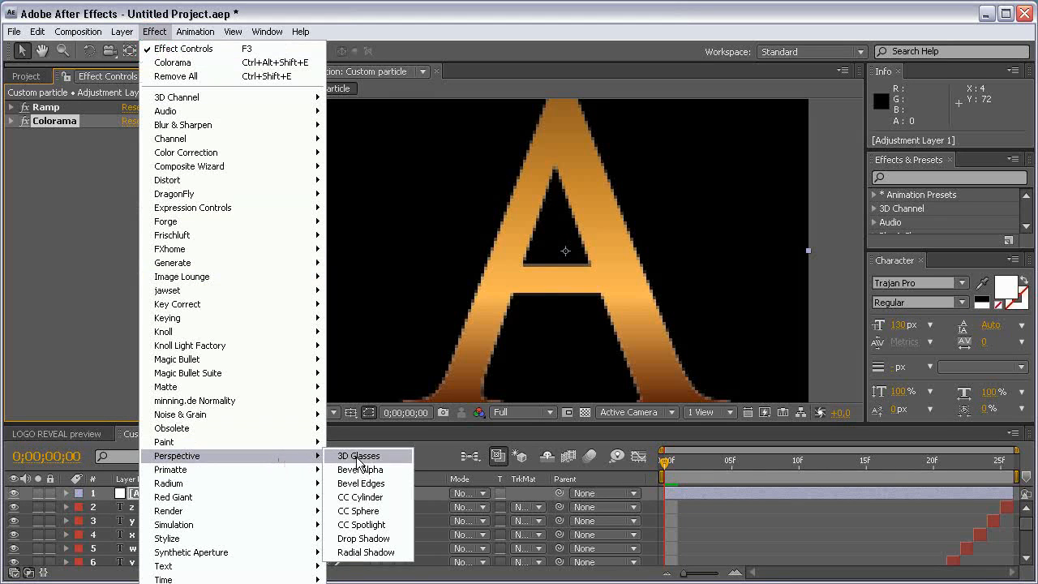
pyautogui.click(391, 472)
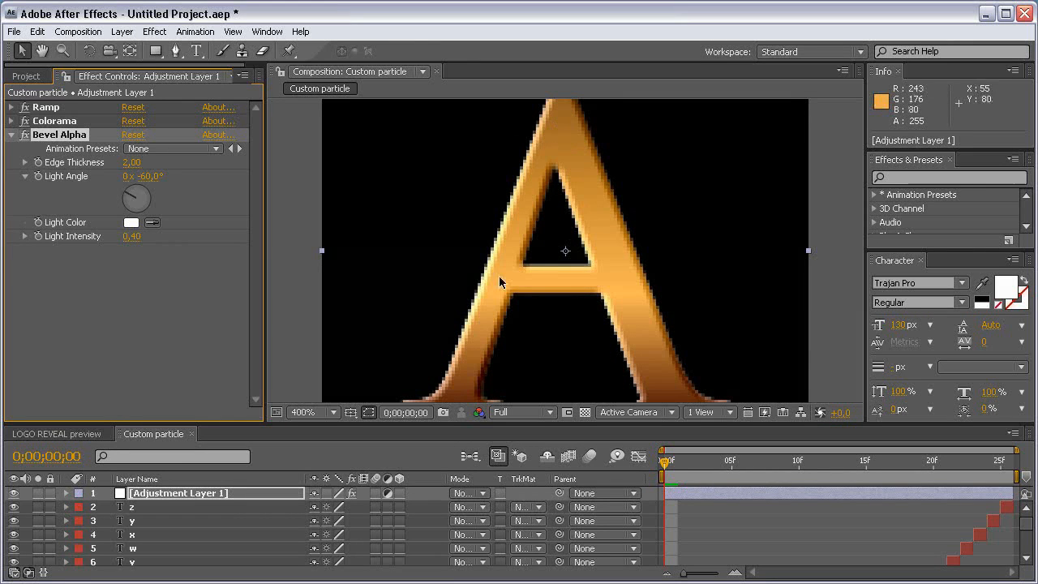
pyautogui.click(146, 161)
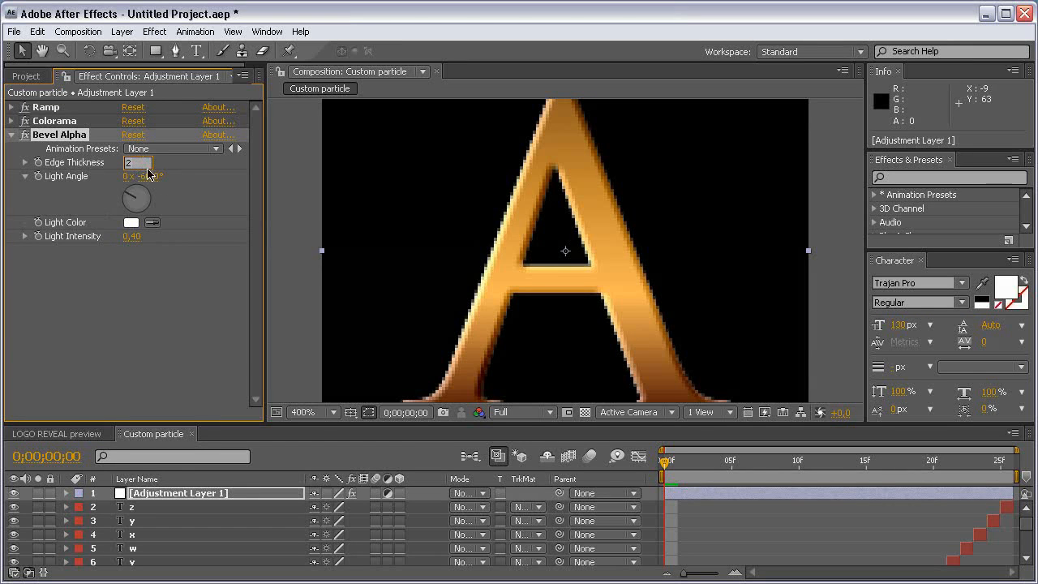
pyautogui.write(',30')
pyautogui.press('Return')
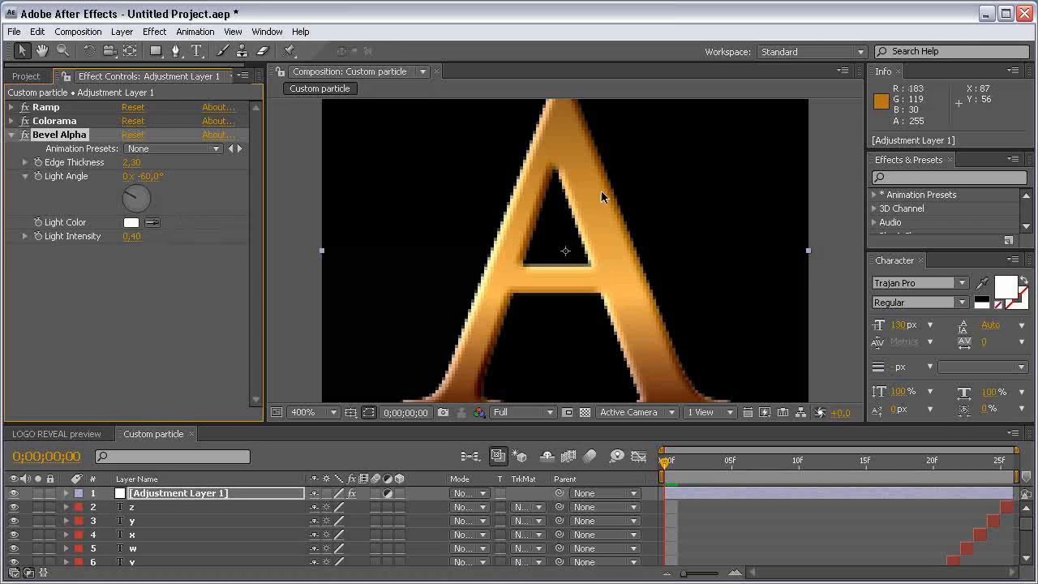
pyautogui.click(12, 136)
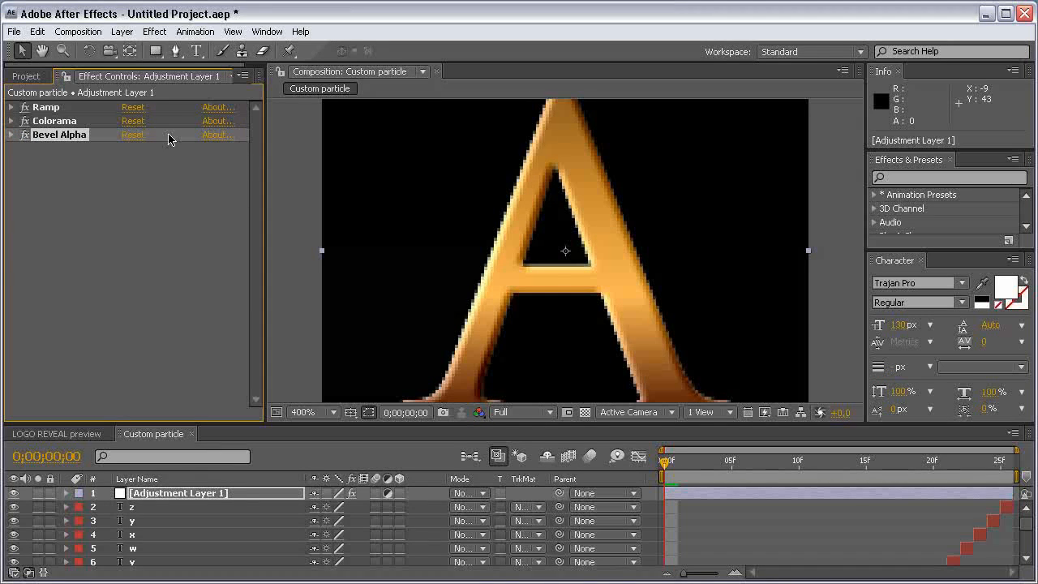
# Apply a Tint effect after Bevel Alpha on the adjustment layer
pyautogui.click(156, 35)
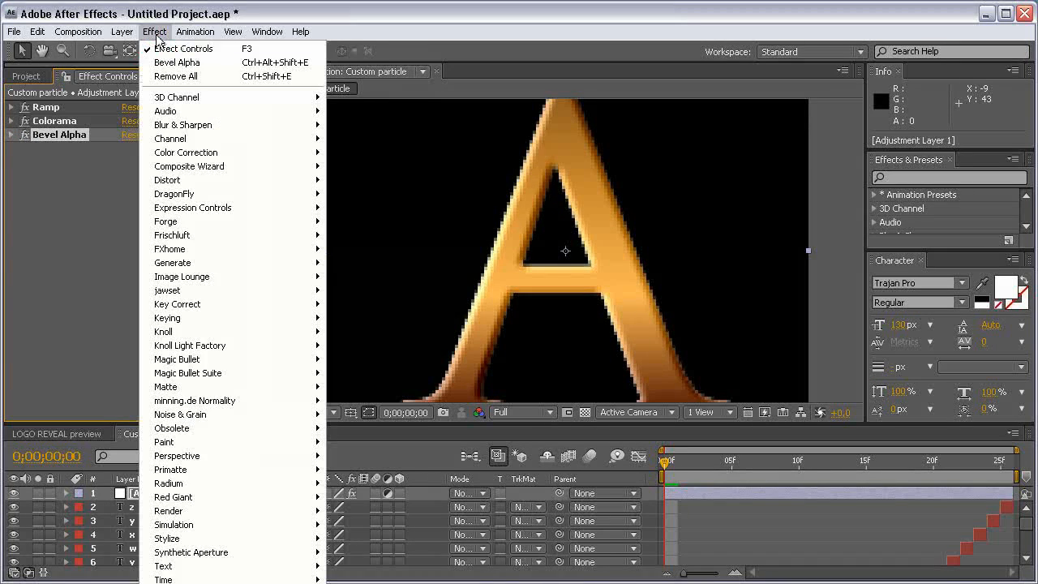
pyautogui.moveTo(261, 154)
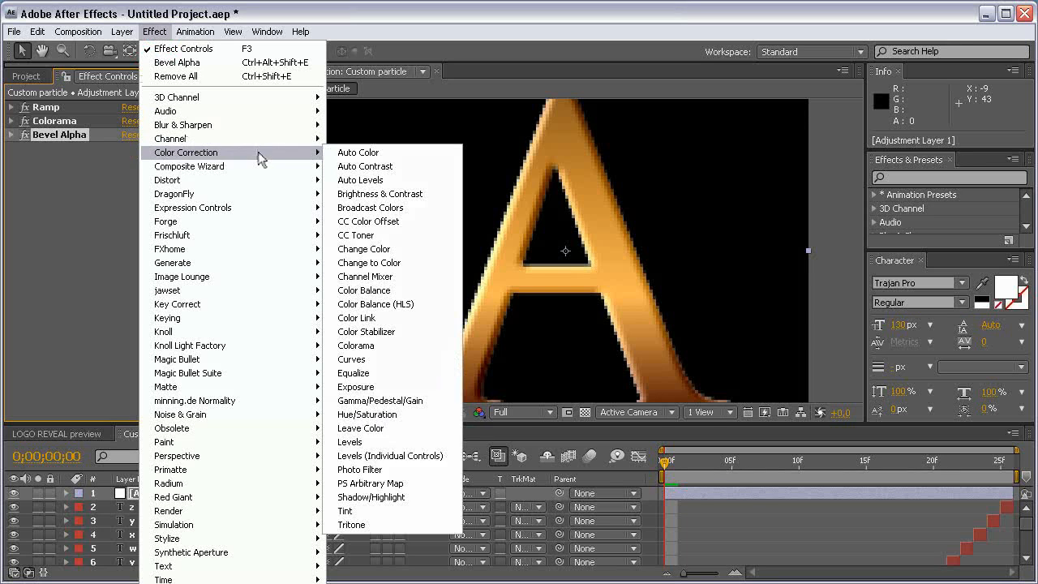
pyautogui.click(427, 510)
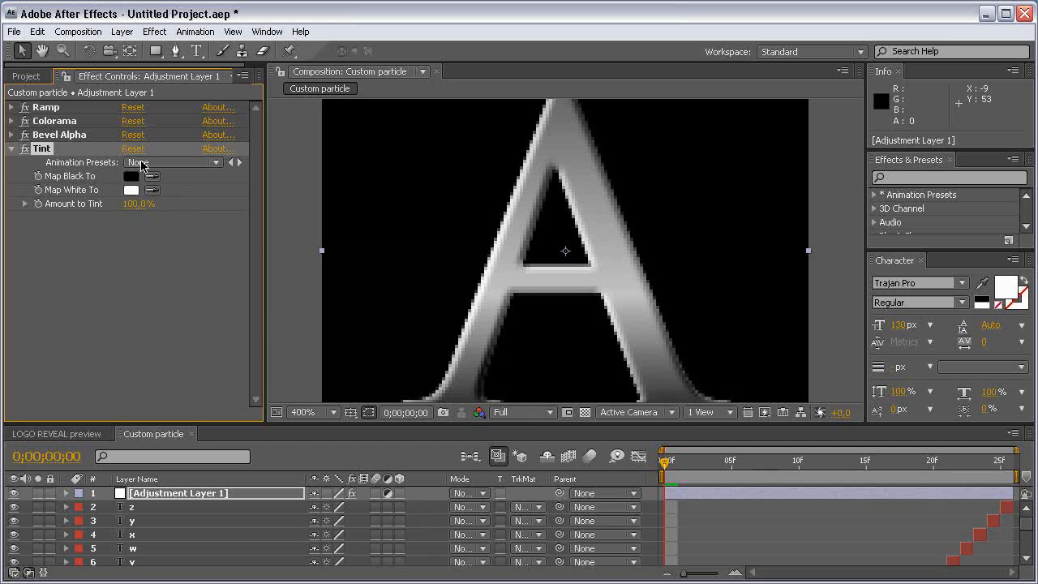
# Collapse the Tint settings and apply a Curves effect after it on the adjustment layer
pyautogui.click(12, 149)
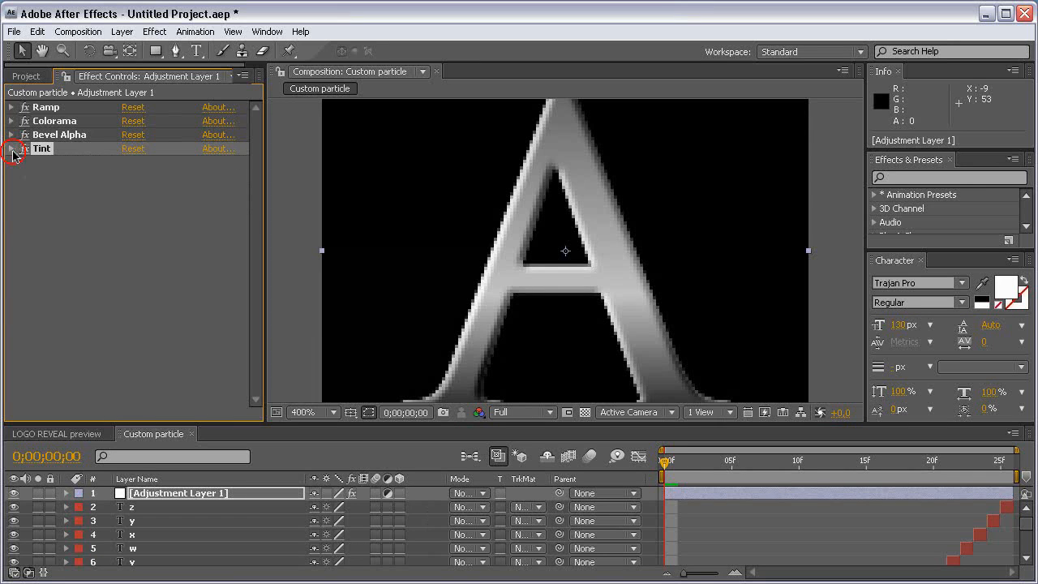
pyautogui.click(155, 32)
pyautogui.moveTo(285, 154)
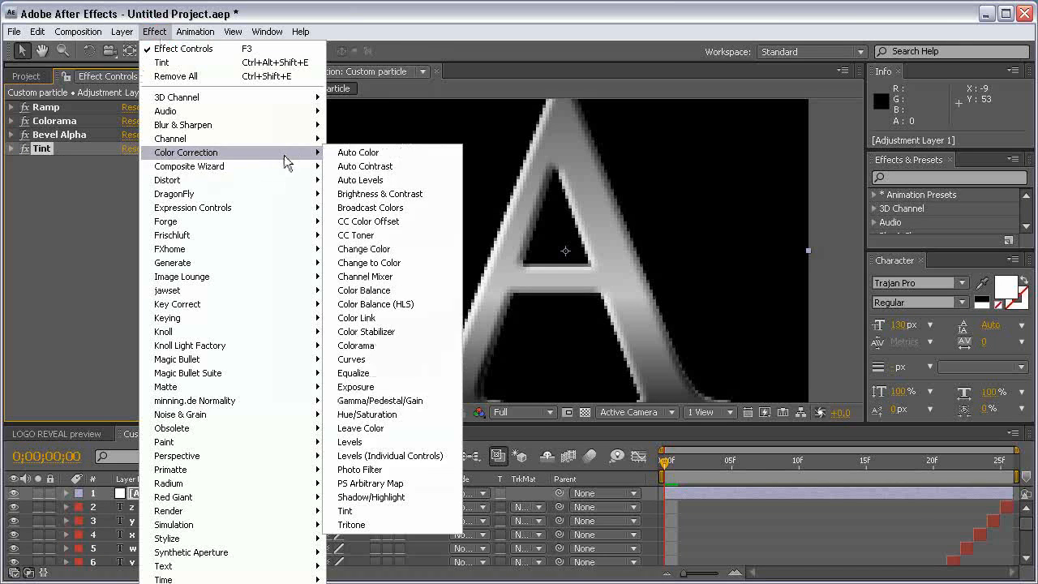
pyautogui.click(383, 360)
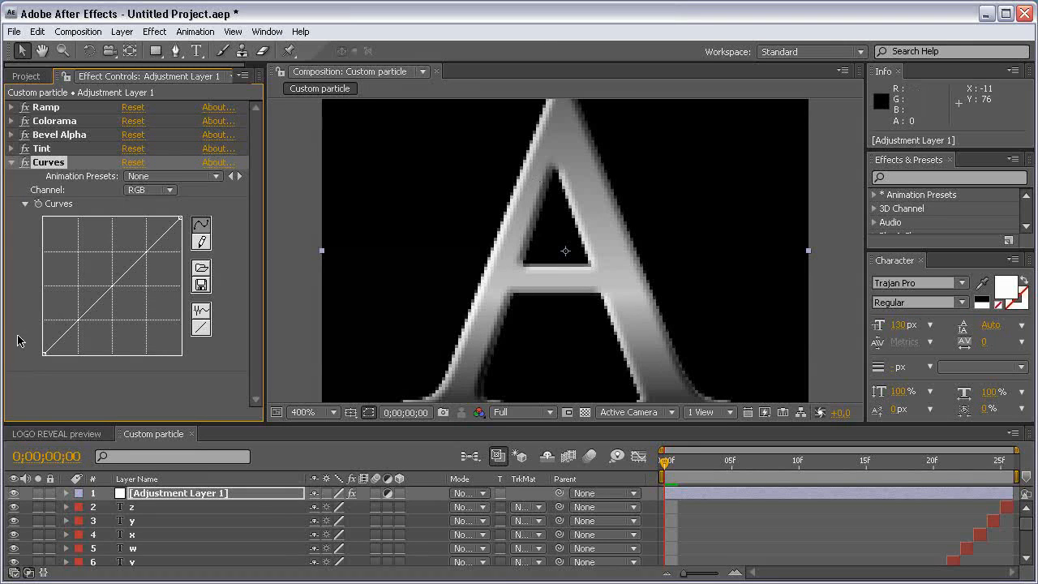
# Shape the RGB curve into a wave that starts at maximum, alternates two deep dips with two full-height peaks, and ends at zero
pyautogui.moveTo(44, 354); pyautogui.dragTo(27, 201)
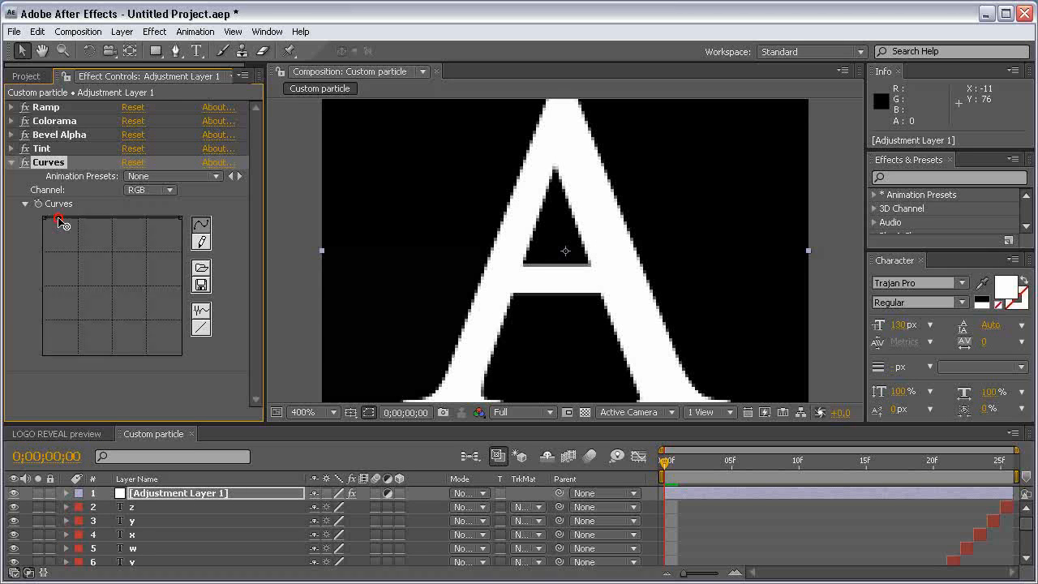
pyautogui.moveTo(59, 217); pyautogui.dragTo(62, 324)
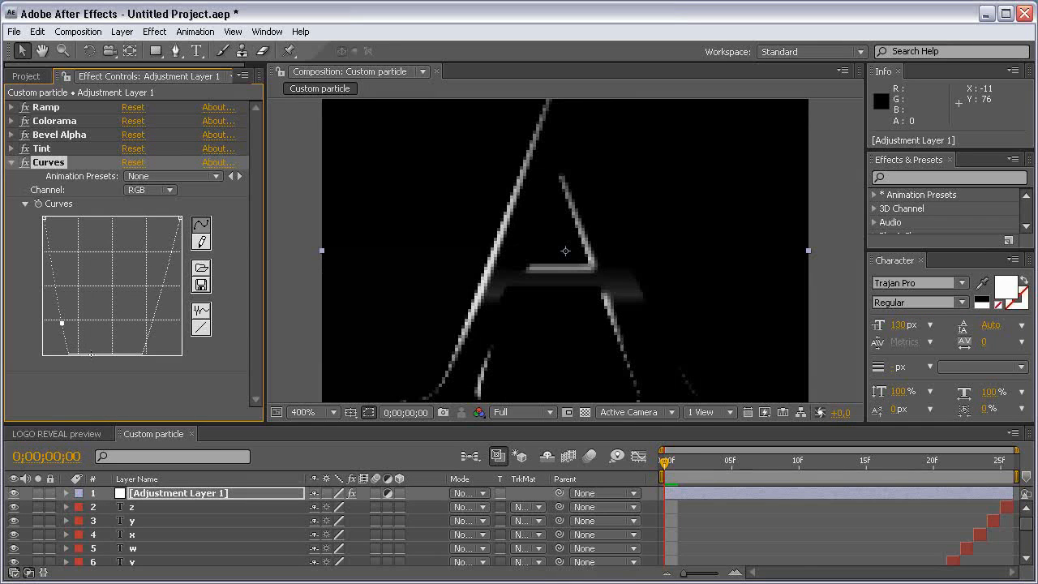
pyautogui.click(91, 354)
pyautogui.moveTo(92, 355)
pyautogui.mouseDown()
pyautogui.moveTo(99, 218)
pyautogui.moveTo(131, 222)
pyautogui.moveTo(134, 306)
pyautogui.moveTo(129, 297)
pyautogui.mouseUp()
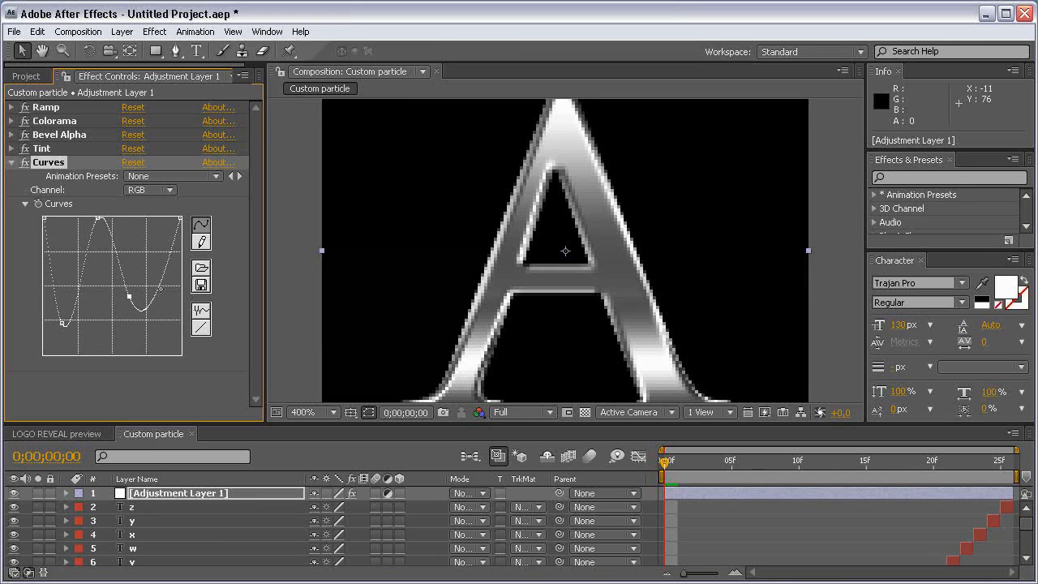
pyautogui.moveTo(164, 284)
pyautogui.mouseDown()
pyautogui.moveTo(165, 218)
pyautogui.moveTo(181, 224)
pyautogui.moveTo(187, 369)
pyautogui.mouseUp()
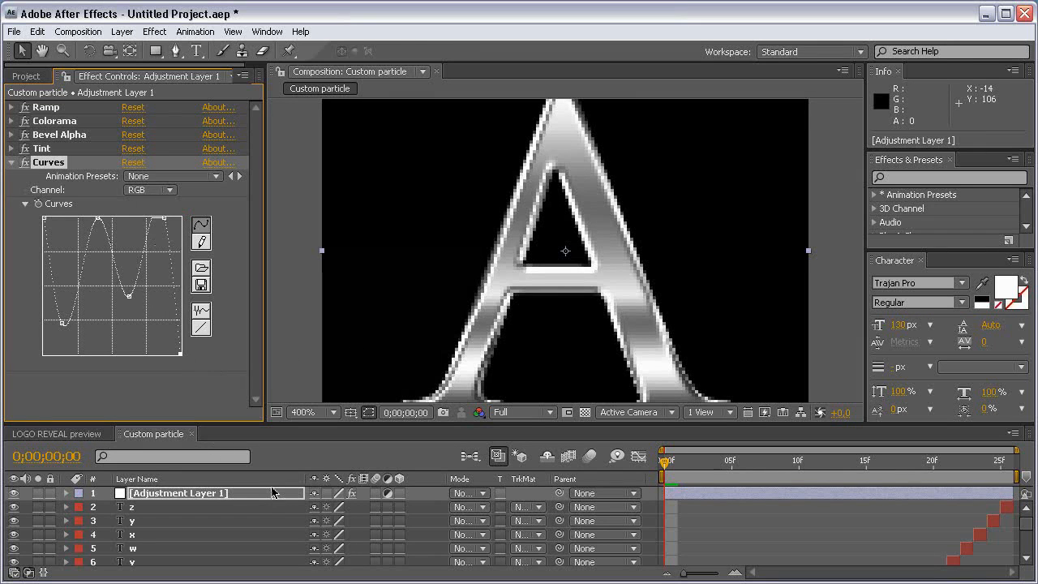
# View the whole letter, collapse the Curves settings and make the timeline area slightly taller
pyautogui.scroll(-1, 516, 217)
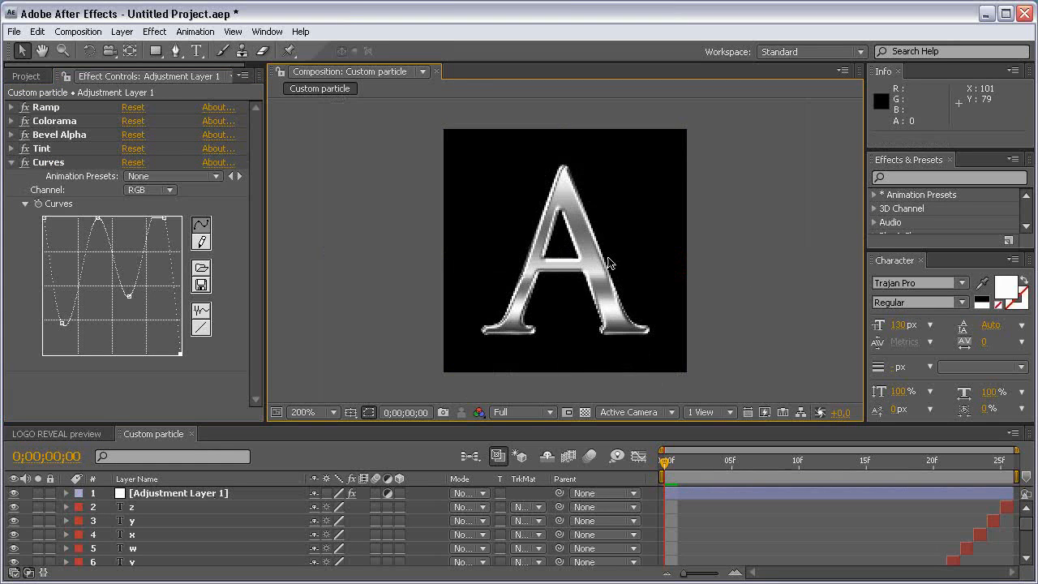
pyautogui.scroll(1, 611, 264)
pyautogui.scroll(-1, 622, 263)
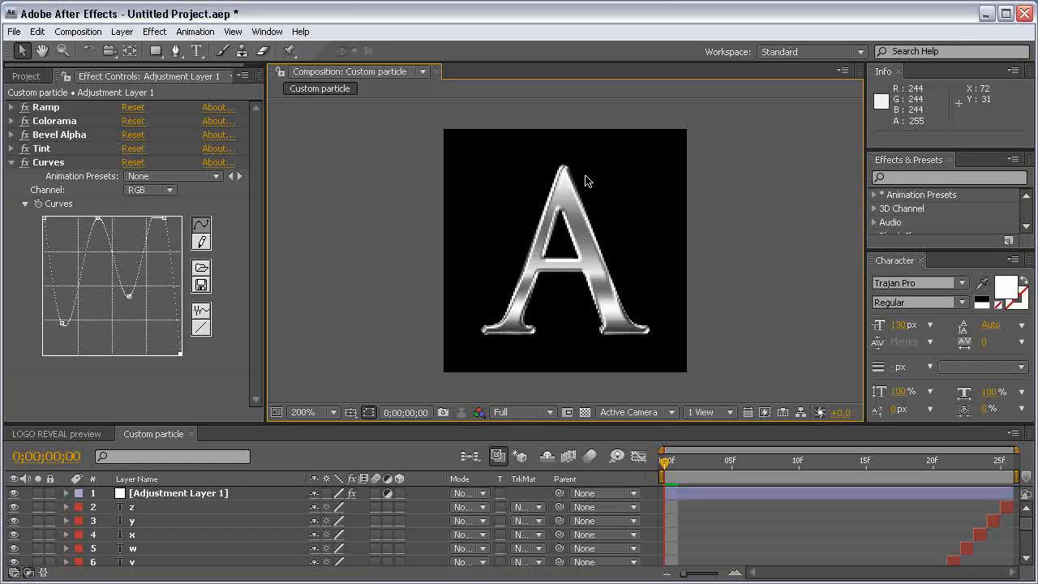
pyautogui.click(11, 163)
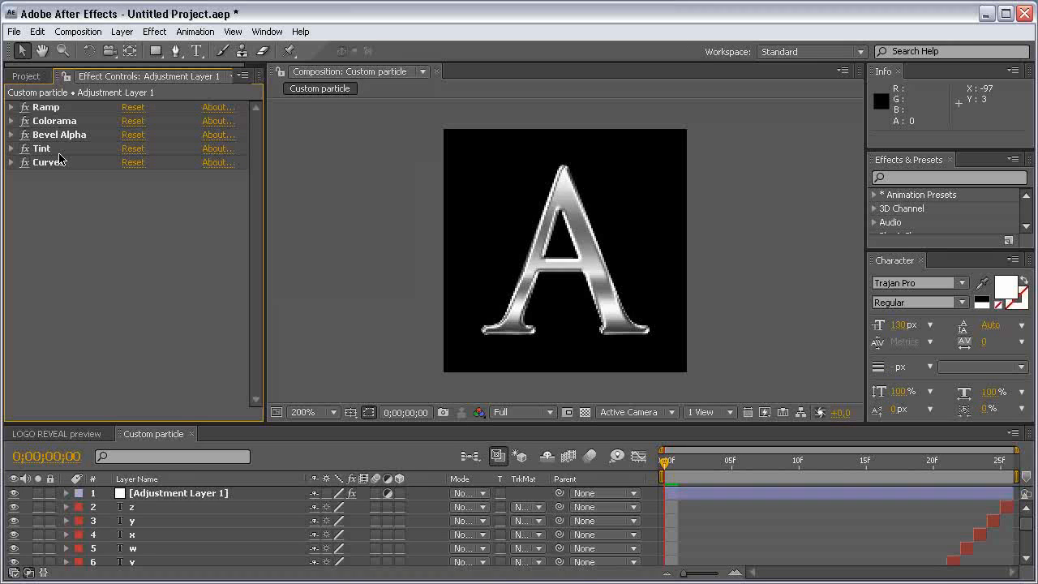
pyautogui.moveTo(571, 422); pyautogui.dragTo(584, 410)
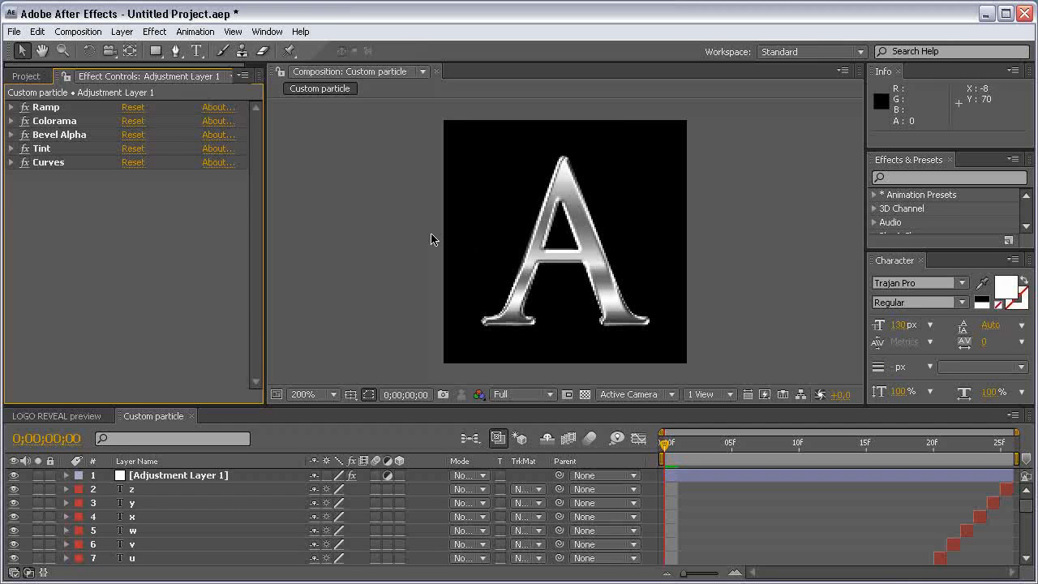
# Create a composition named Characters Animation with the HDTV 1080 29.97 preset and a duration of 0;00;20;00
pyautogui.click(78, 32)
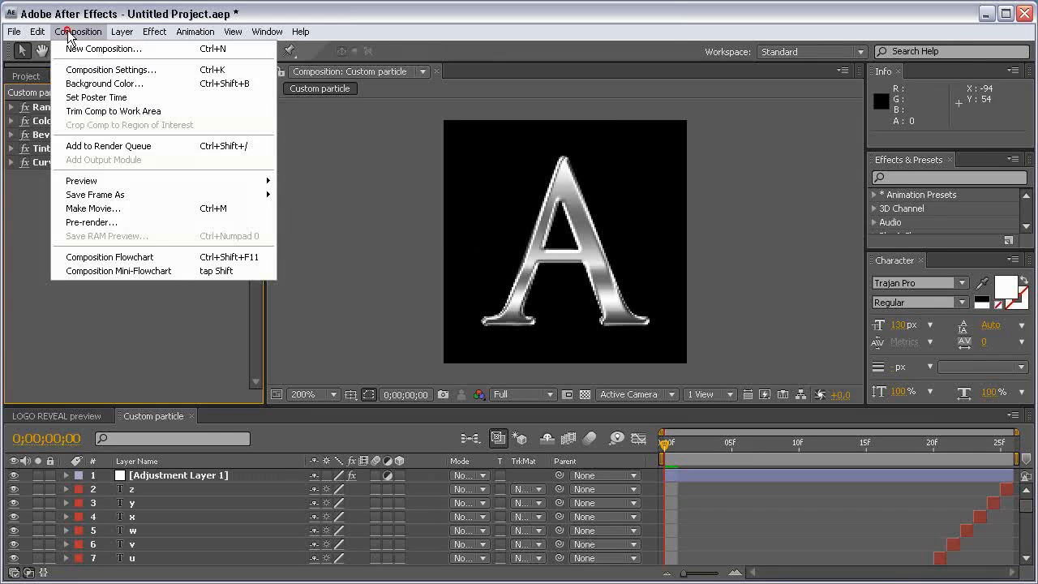
pyautogui.click(84, 50)
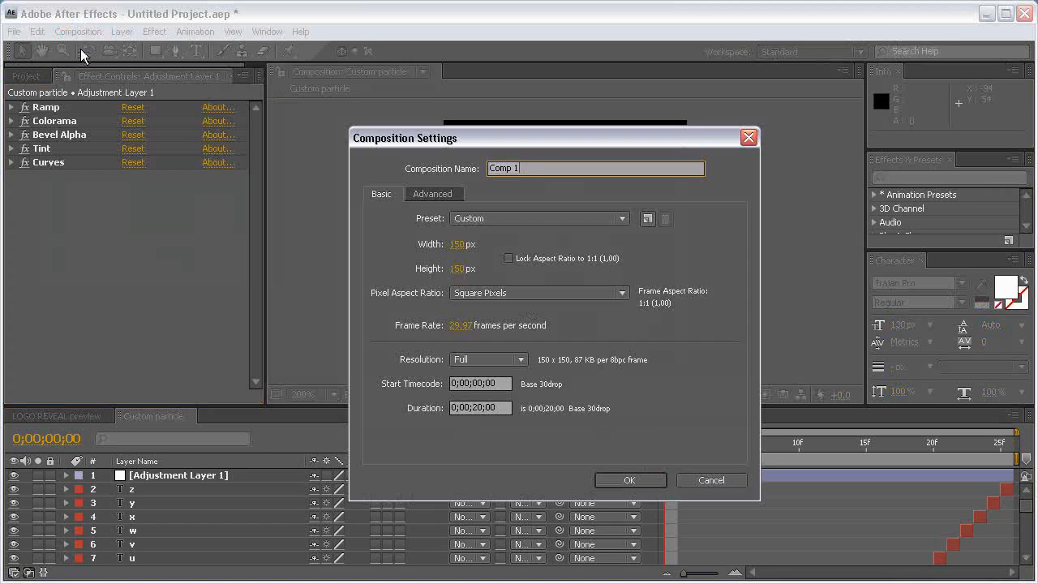
pyautogui.click(501, 219)
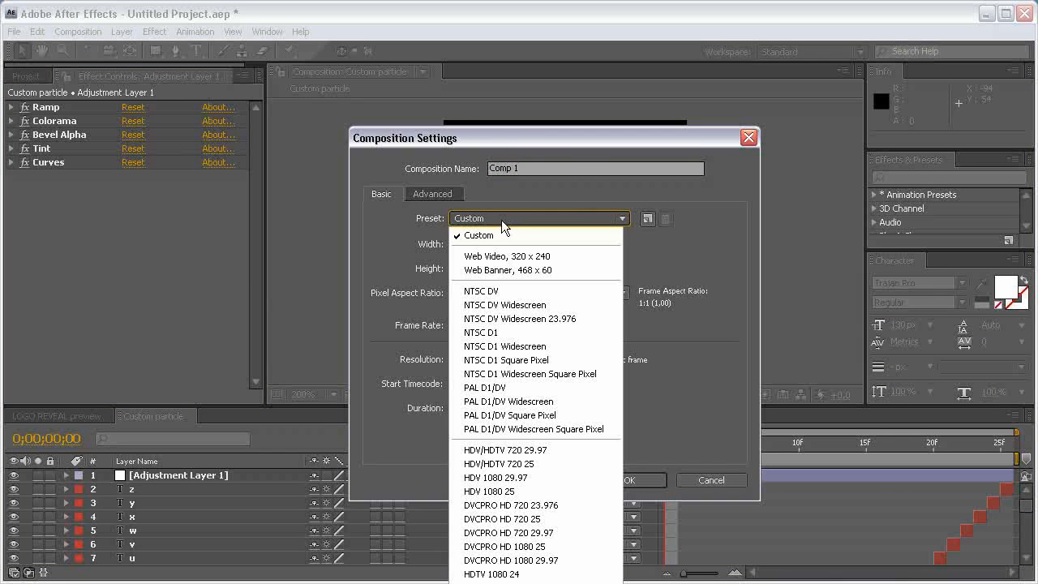
pyautogui.click(564, 152)
pyautogui.moveTo(563, 138); pyautogui.dragTo(600, 64)
pyautogui.click(581, 151)
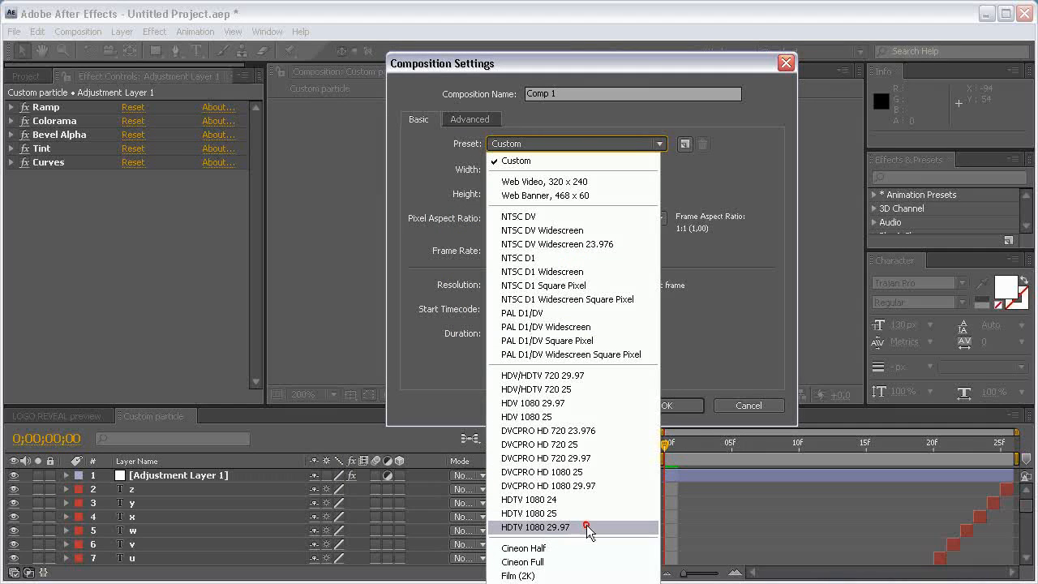
pyautogui.click(587, 526)
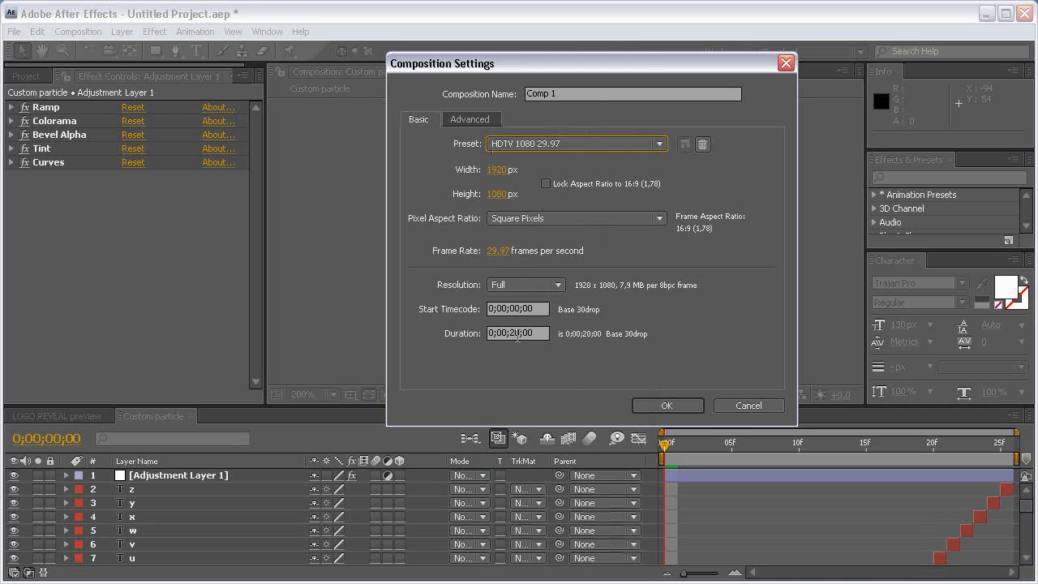
pyautogui.hotkey('shift', 'Tab')
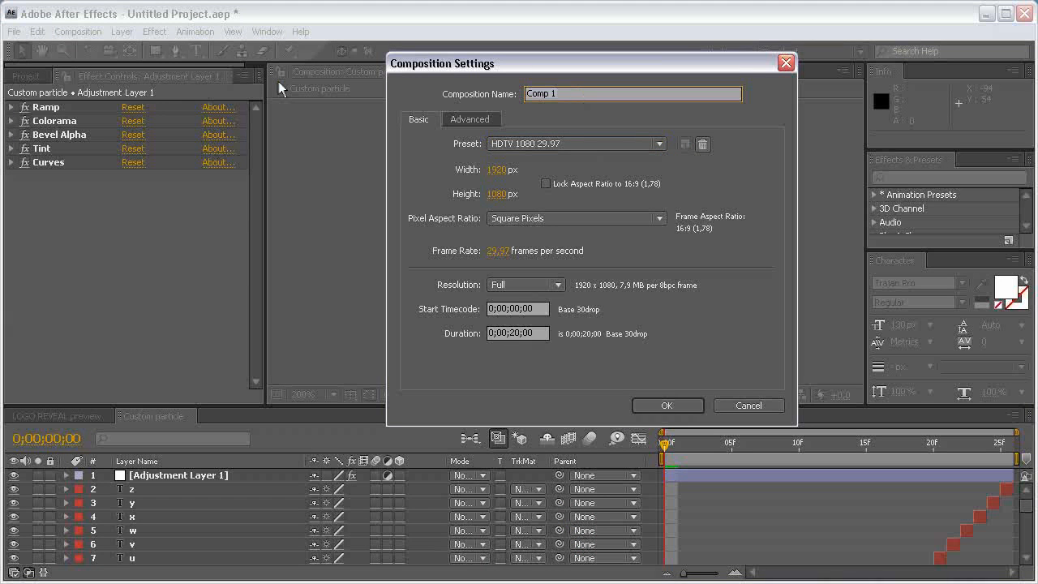
pyautogui.write('Characters Animation')
pyautogui.press('Return')
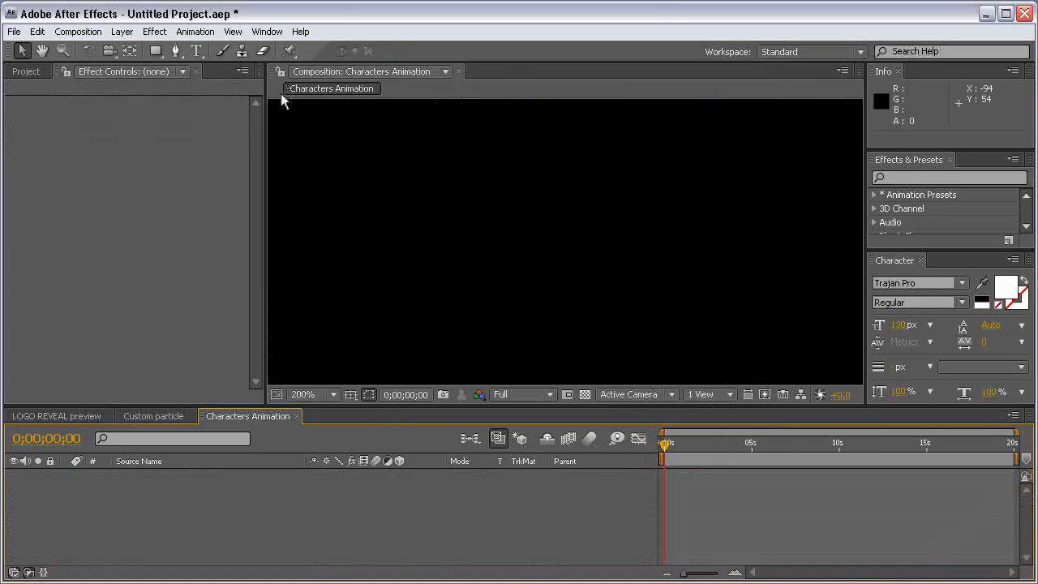
# Add the Custom particle composition as a layer in Characters Animation and hide it
pyautogui.click(32, 73)
pyautogui.click(97, 329)
pyautogui.moveTo(66, 235); pyautogui.dragTo(212, 488)
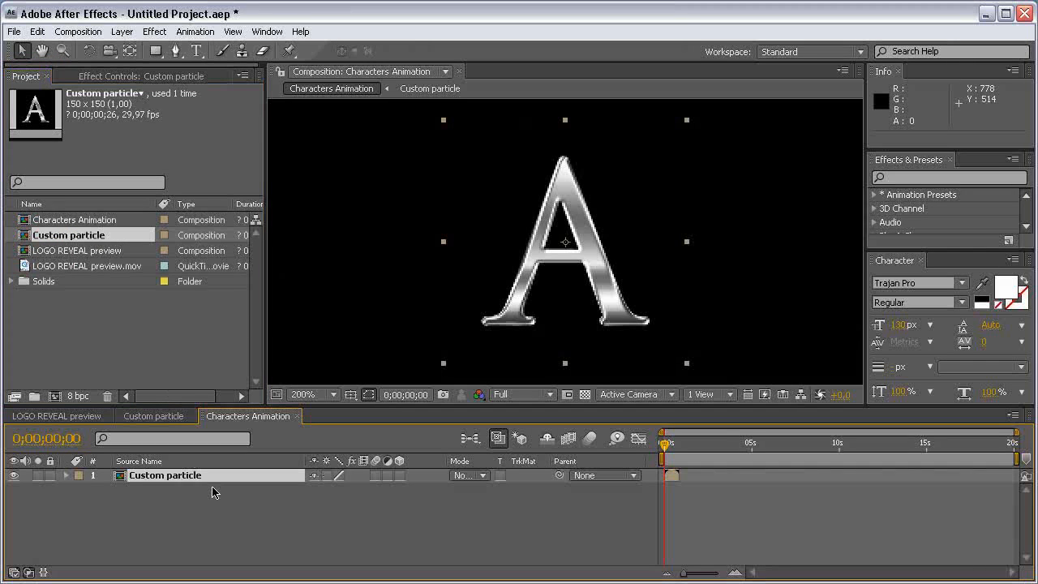
pyautogui.click(14, 475)
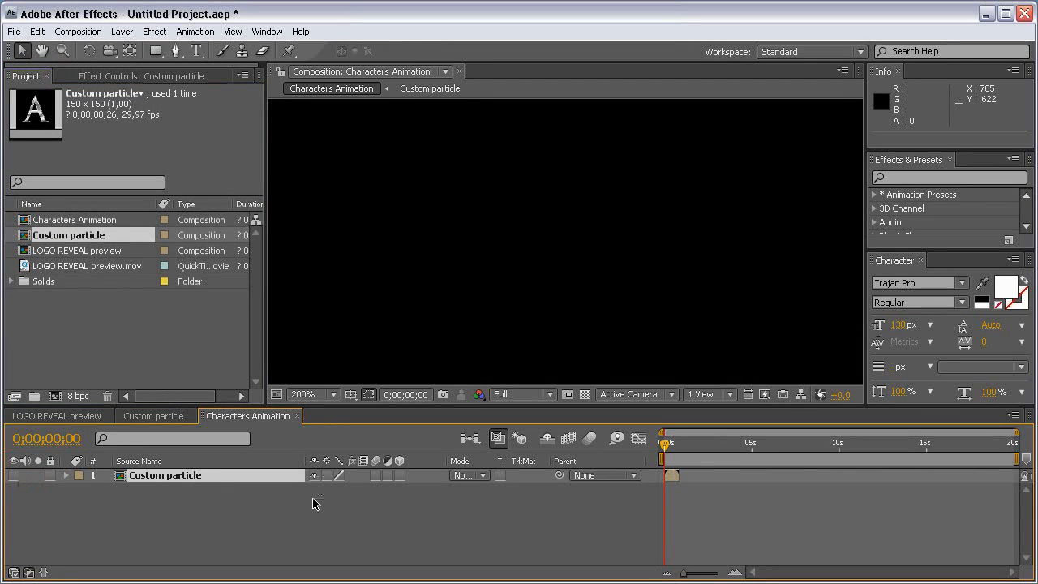
# Create a black 1920 x 1080 px solid layer named Fractal noise
pyautogui.click(121, 31)
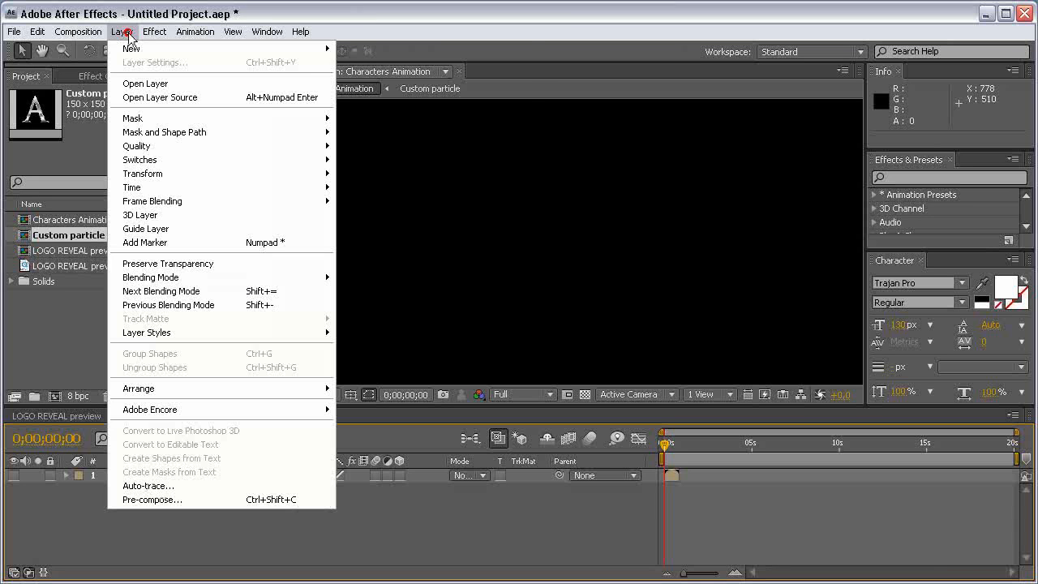
pyautogui.moveTo(306, 49)
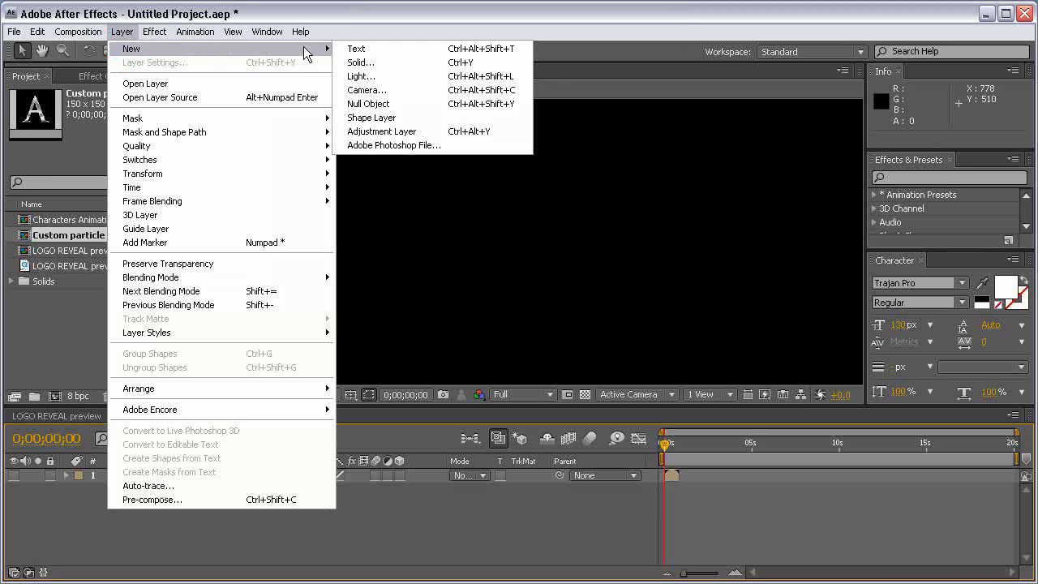
pyautogui.click(395, 63)
pyautogui.click(504, 396)
pyautogui.click(669, 435)
pyautogui.click(870, 357)
pyautogui.click(956, 321)
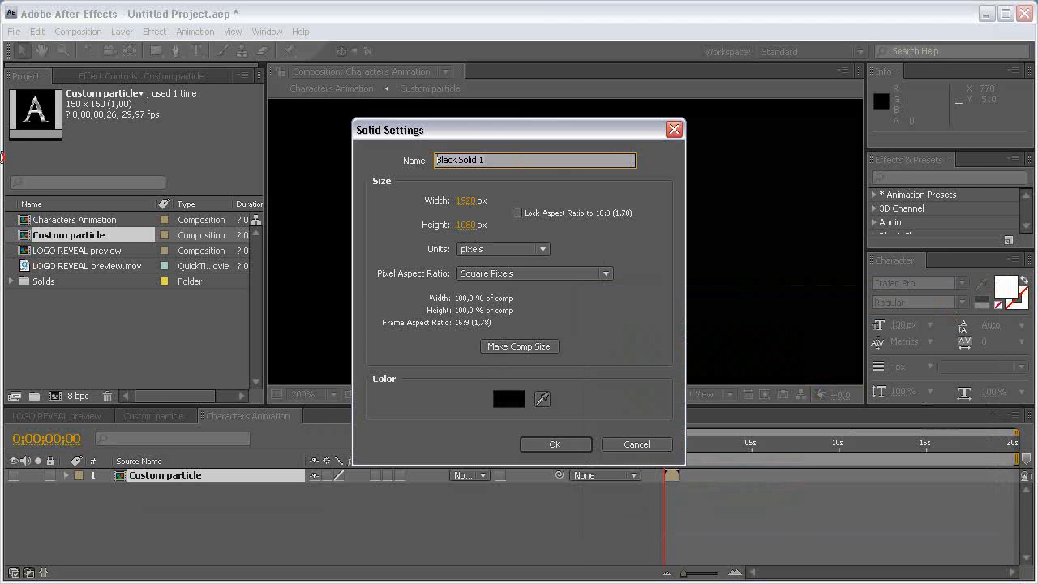
pyautogui.write('Fractal noise')
pyautogui.click(554, 445)
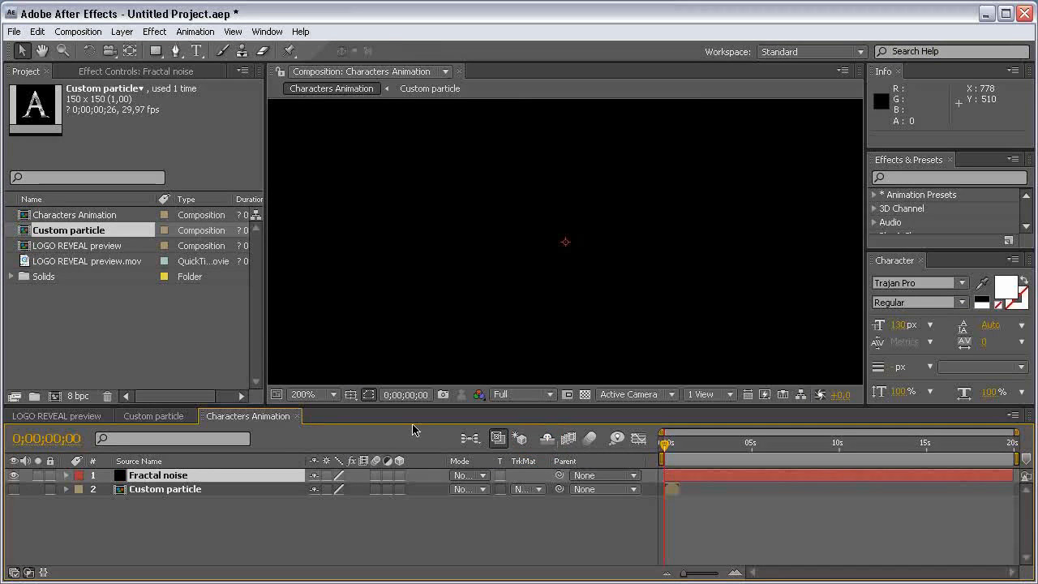
# Apply a Fractal Noise effect to the solid and enlarge the effect settings area
pyautogui.click(154, 32)
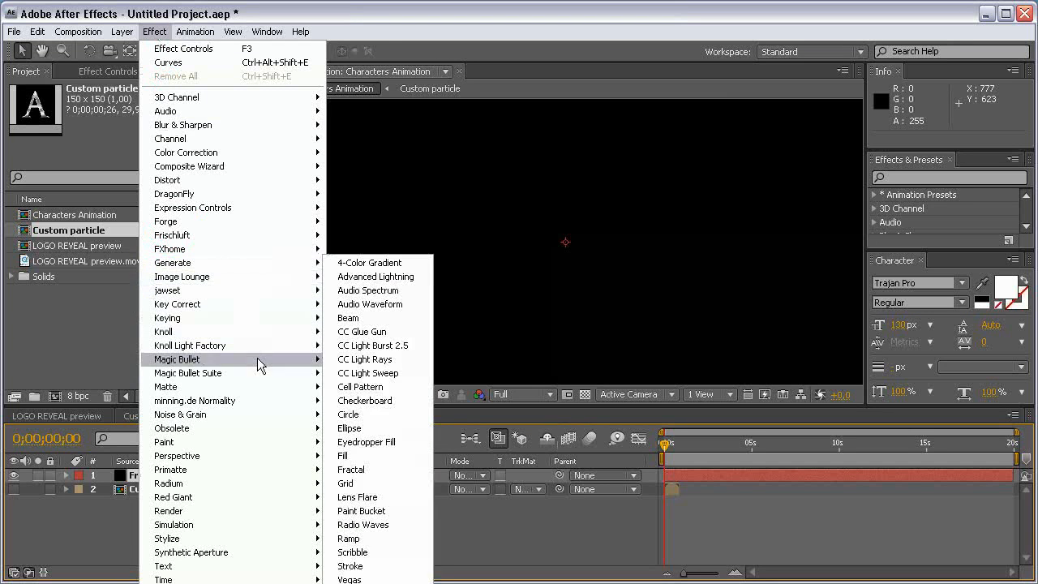
pyautogui.moveTo(268, 413)
pyautogui.click(365, 442)
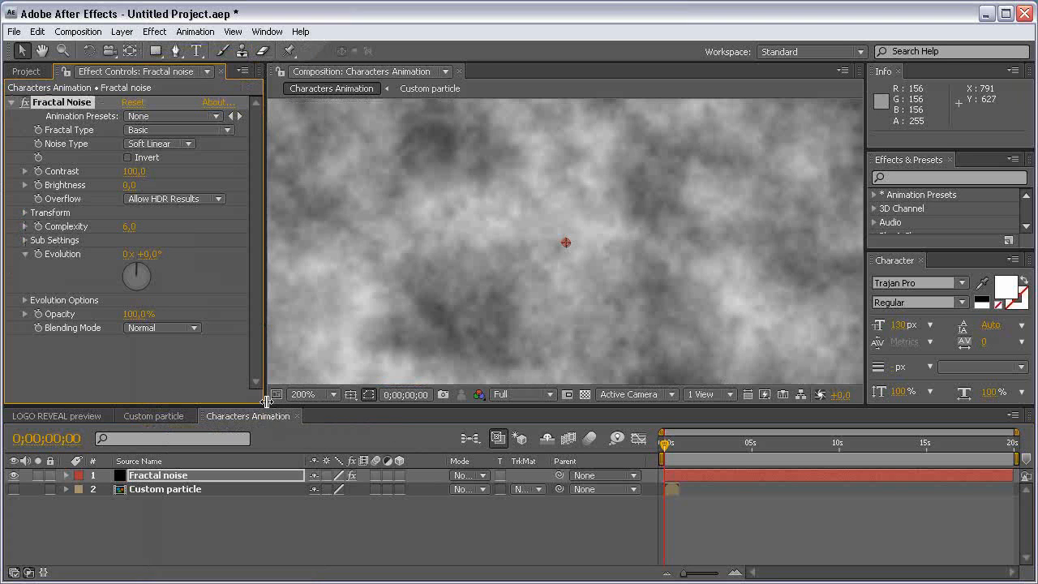
pyautogui.moveTo(265, 405); pyautogui.dragTo(298, 449)
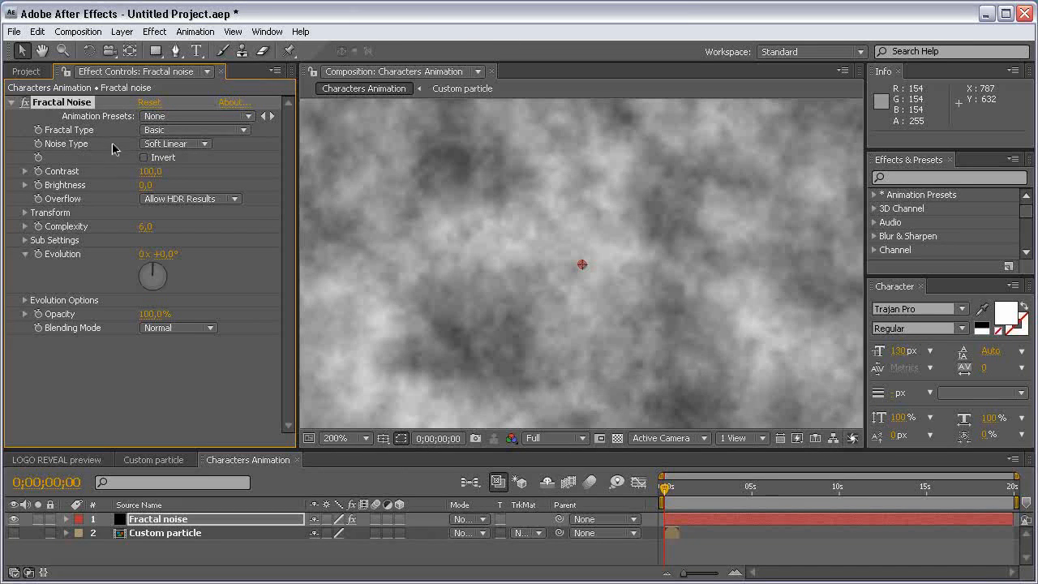
# Set the Fractal Noise noise type to Spline and its contrast to 280
pyautogui.click(175, 144)
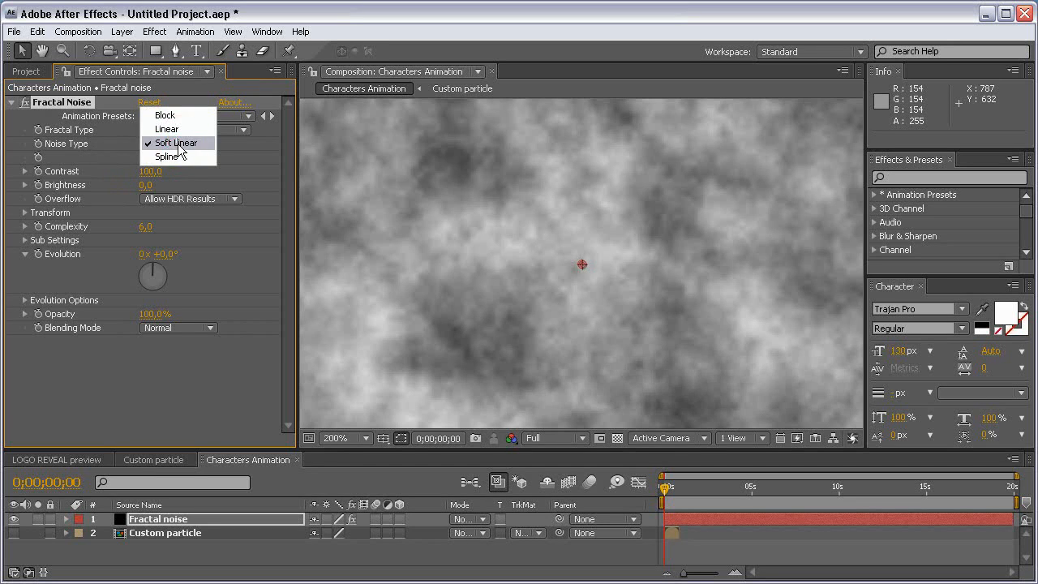
pyautogui.click(185, 159)
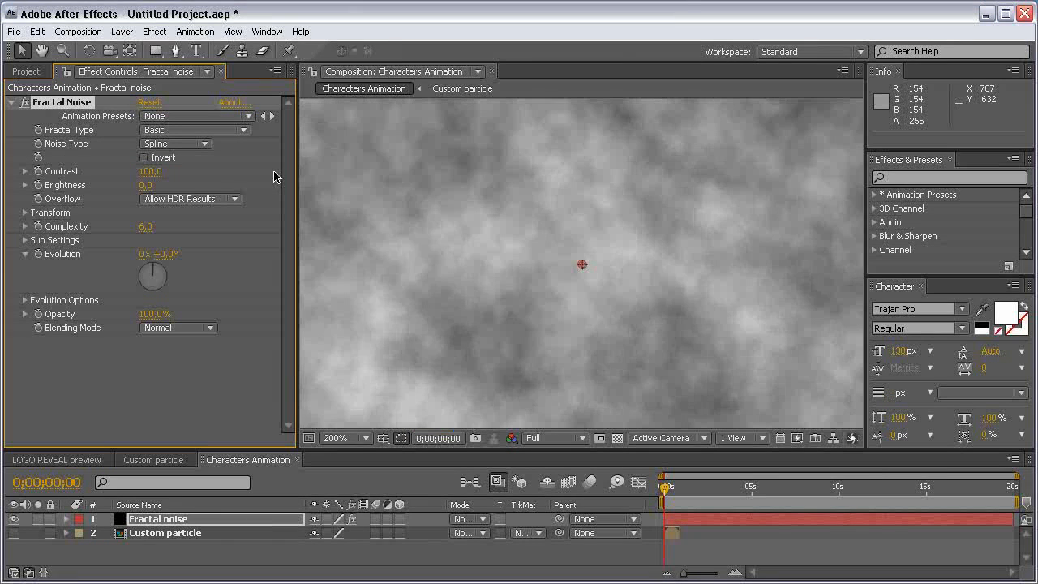
pyautogui.click(152, 173)
pyautogui.write('280')
pyautogui.press('Return')
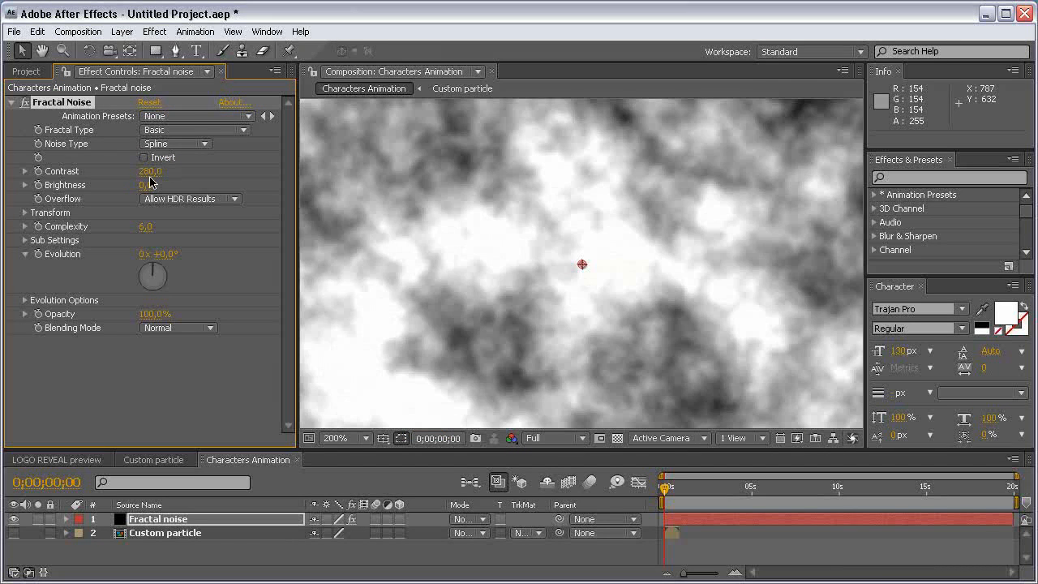
# Adjust the Fractal Noise brightness, settling on a value of -25
pyautogui.click(147, 187)
pyautogui.write('-50')
pyautogui.press('Return')
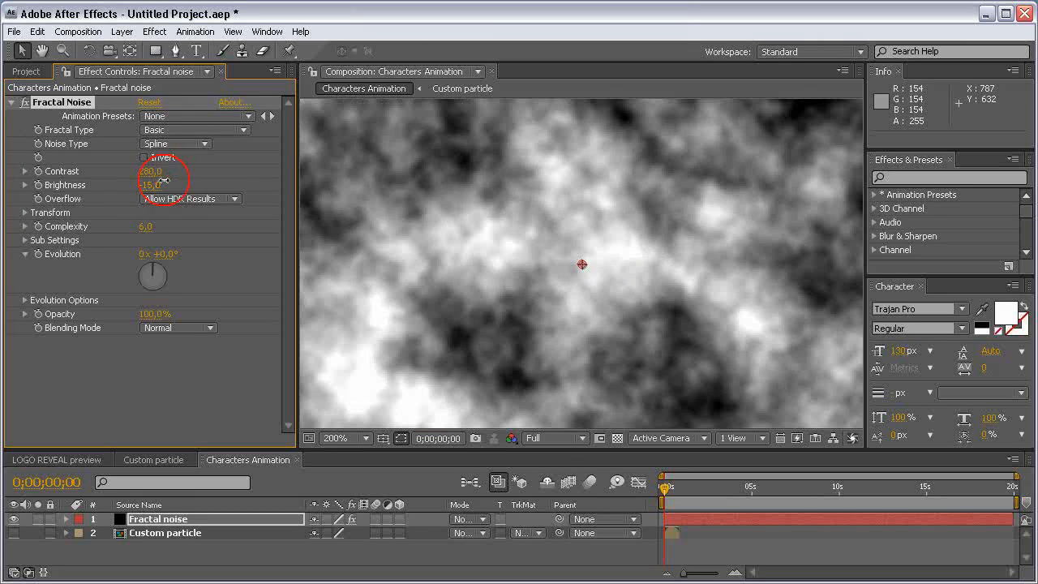
pyautogui.moveTo(148, 183); pyautogui.dragTo(135, 175)
pyautogui.click(151, 185)
pyautogui.write('-25')
pyautogui.press('Return')
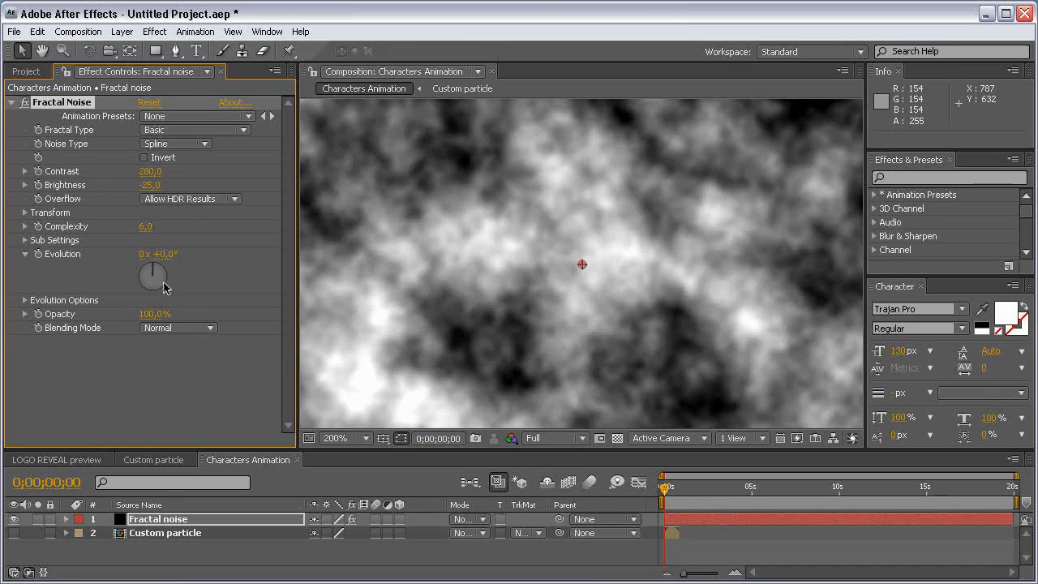
# Lower the composition preview resolution to Half and set the Fractal Noise complexity to 20
pyautogui.click(538, 438)
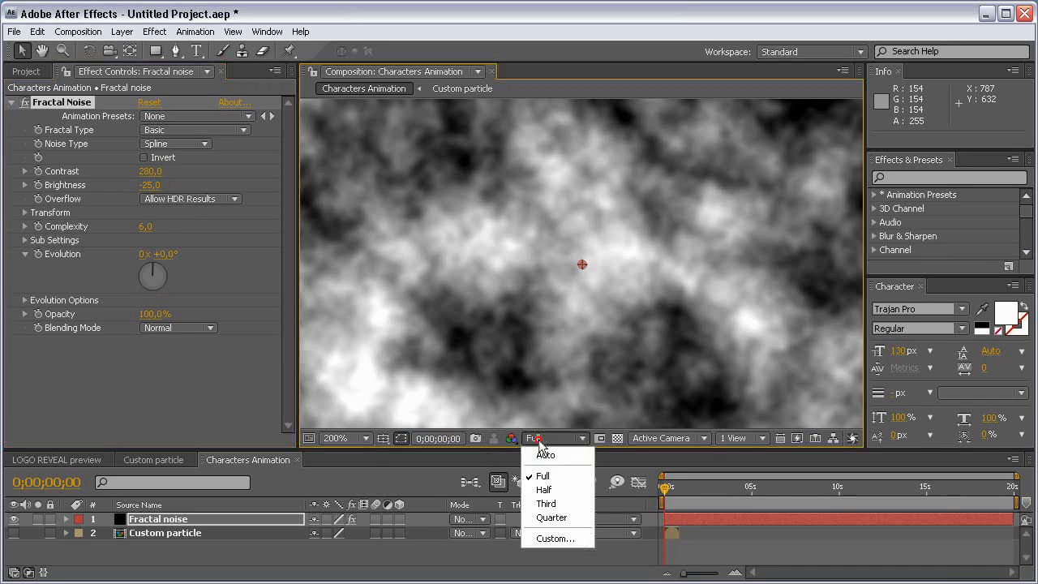
pyautogui.click(552, 490)
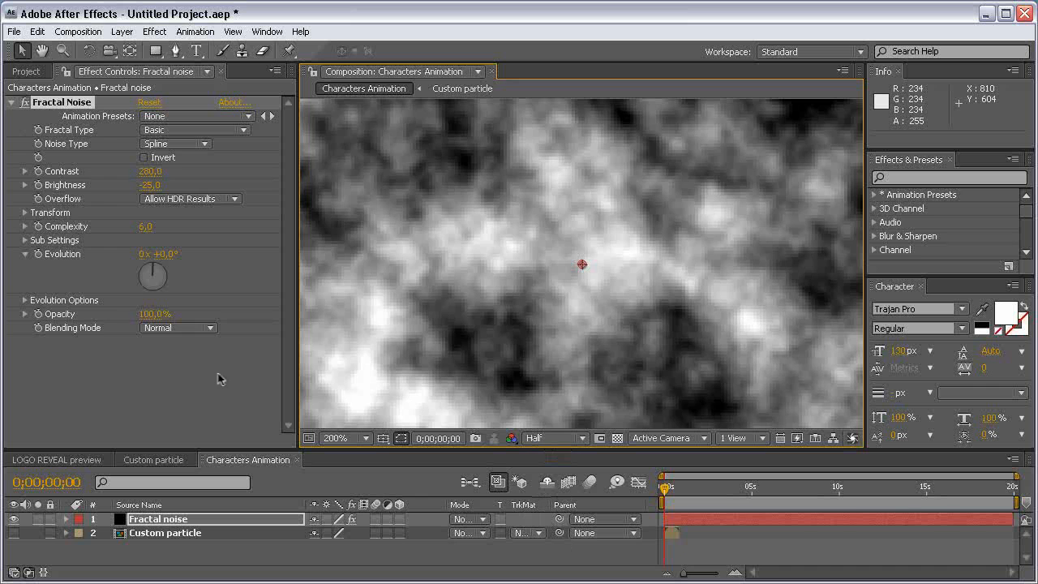
pyautogui.click(146, 227)
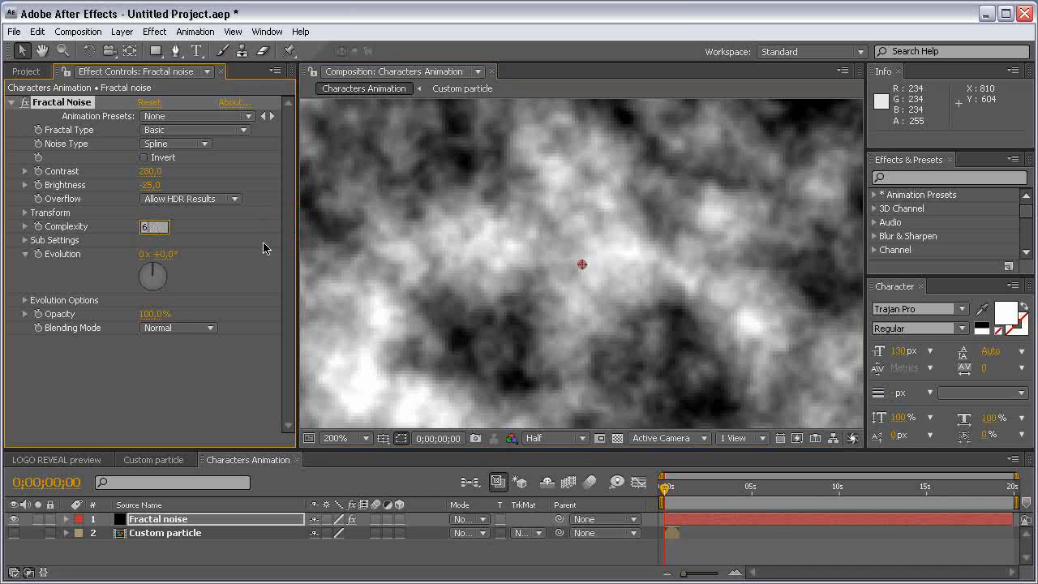
pyautogui.press('Return')
# Turn off uniform scaling in the Fractal Noise transform settings and set the scale width to 400
pyautogui.click(25, 212)
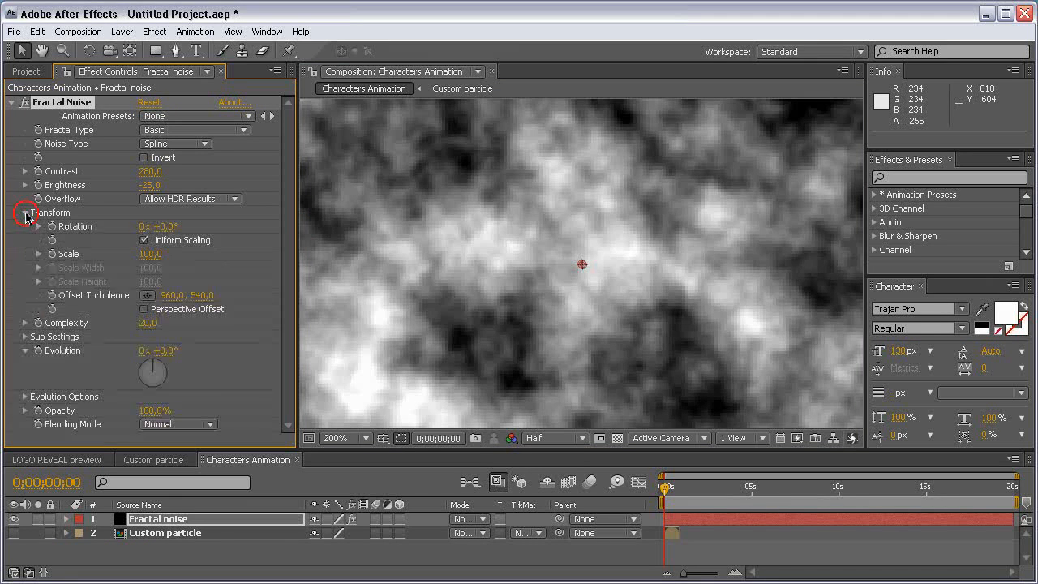
pyautogui.click(144, 241)
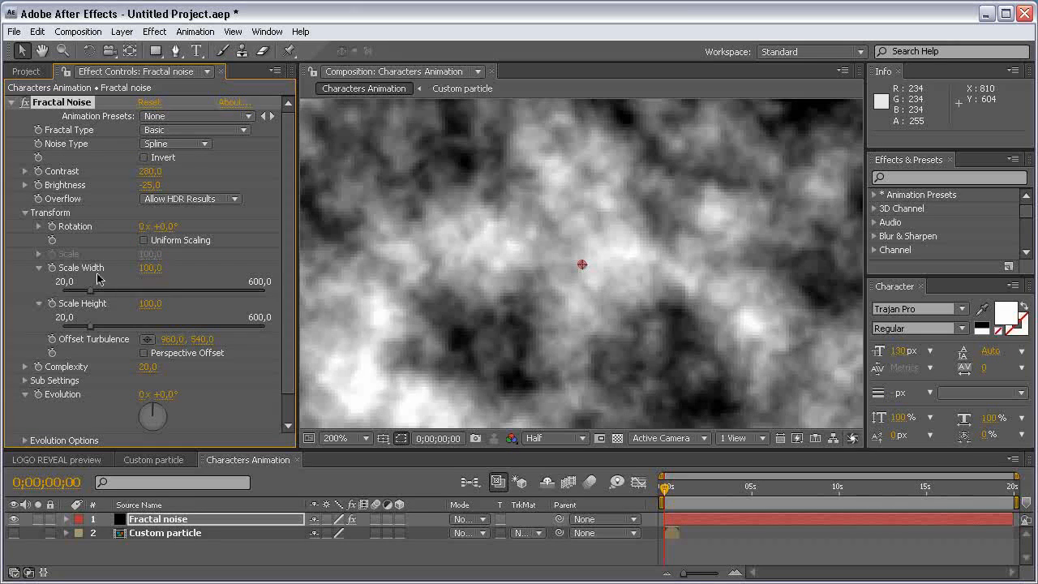
pyautogui.click(151, 268)
pyautogui.moveTo(151, 267); pyautogui.dragTo(158, 271)
pyautogui.click(153, 268)
pyautogui.write('400')
pyautogui.press('Return')
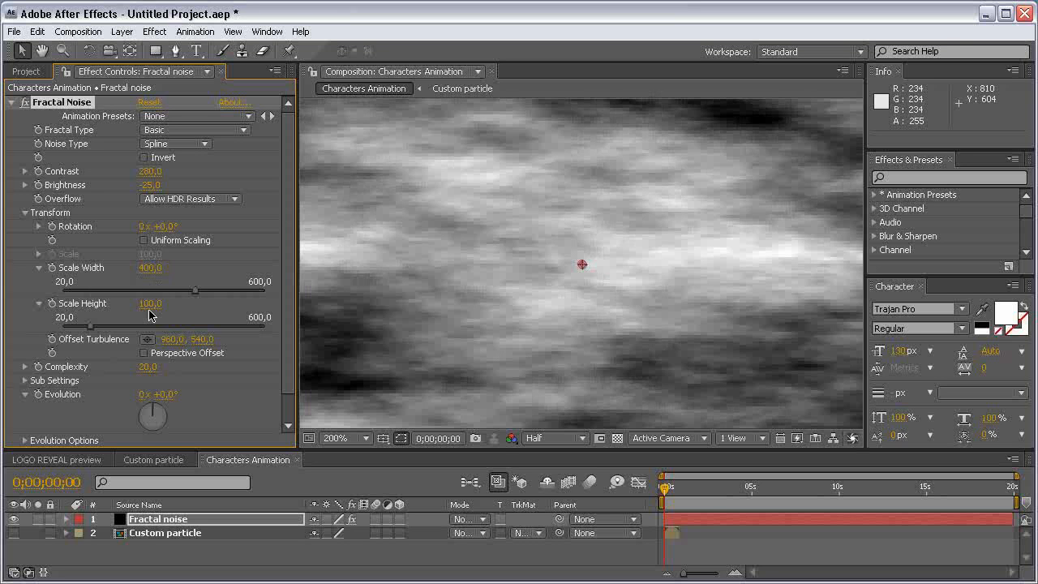
# Set the Fractal Noise scale height to 800 and show the whole composition frame
pyautogui.click(150, 304)
pyautogui.write('800')
pyautogui.press('Return')
pyautogui.scroll(-6, 584, 262)
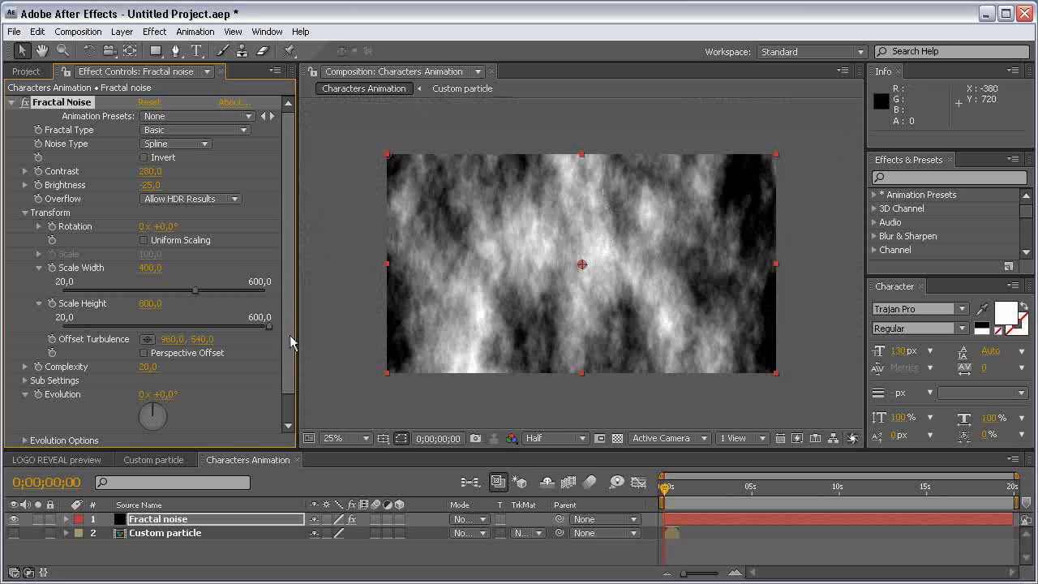
# Add the expression time * 150 to the Fractal Noise Evolution property
pyautogui.moveTo(290, 327); pyautogui.dragTo(289, 379)
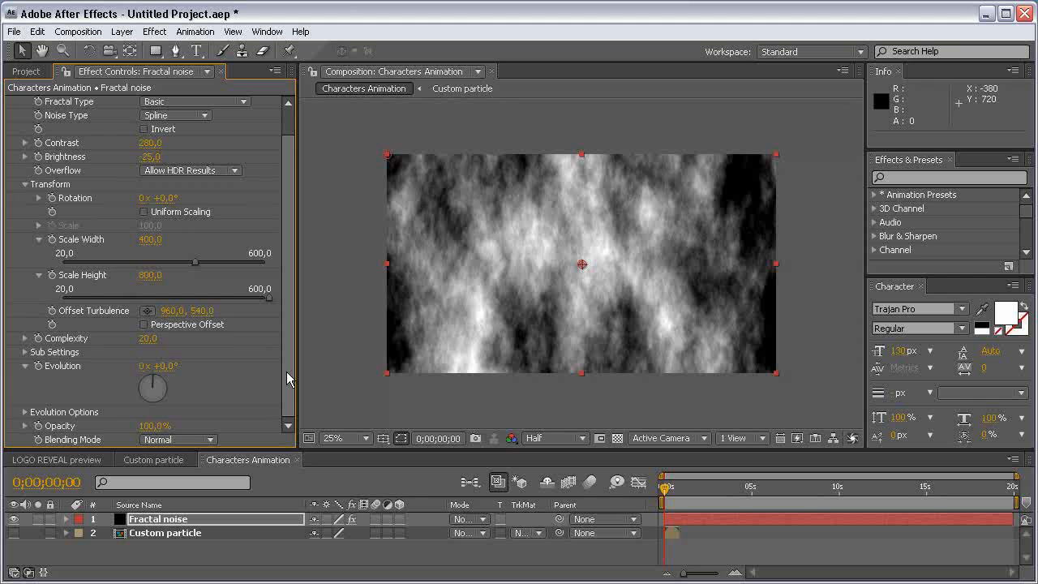
pyautogui.keyDown('alt'); pyautogui.click(38, 366); pyautogui.keyUp('alt')
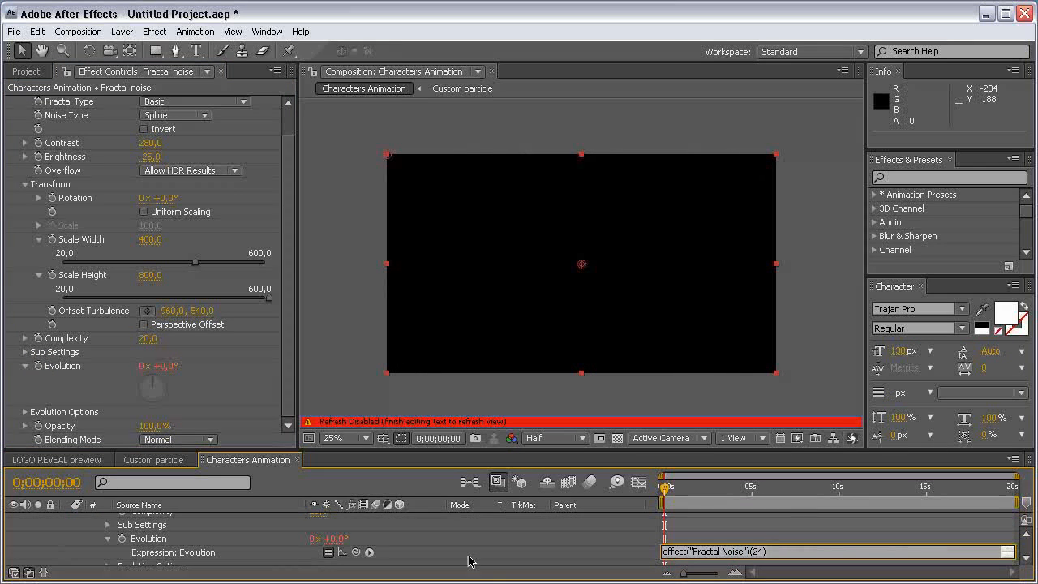
pyautogui.hotkey('ctrl', 'a')
pyautogui.press('BackSpace')
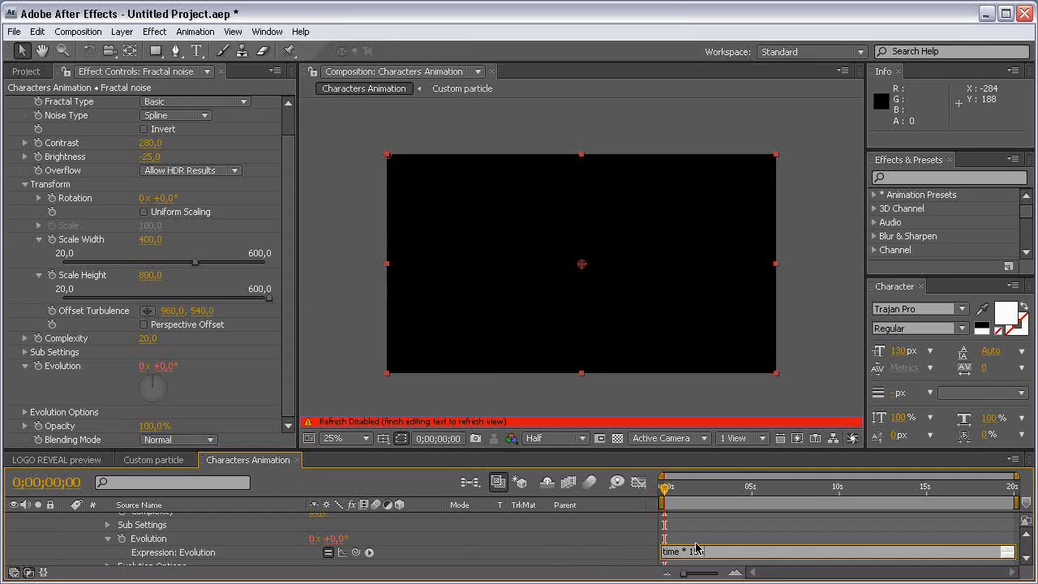
pyautogui.click(638, 534)
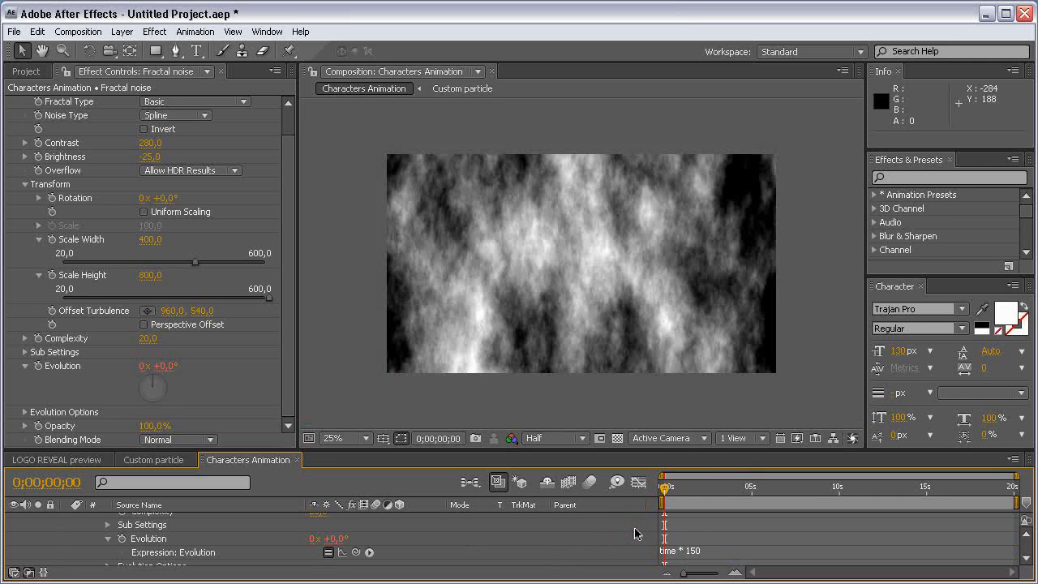
# Scrub through the timeline up to about 10 seconds to examine the evolving noise
pyautogui.moveTo(665, 490); pyautogui.dragTo(709, 490)
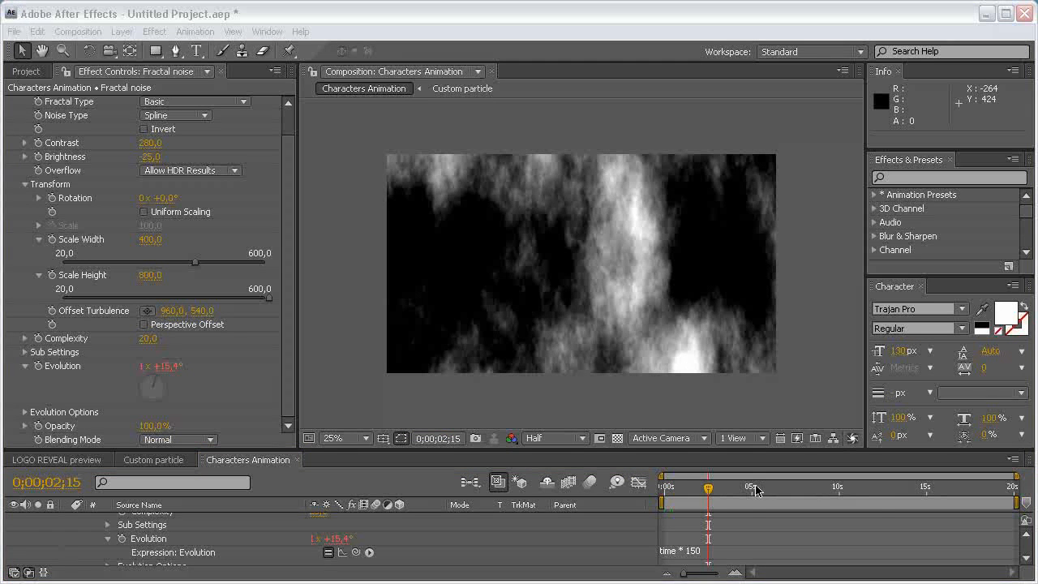
pyautogui.moveTo(758, 490); pyautogui.dragTo(835, 492)
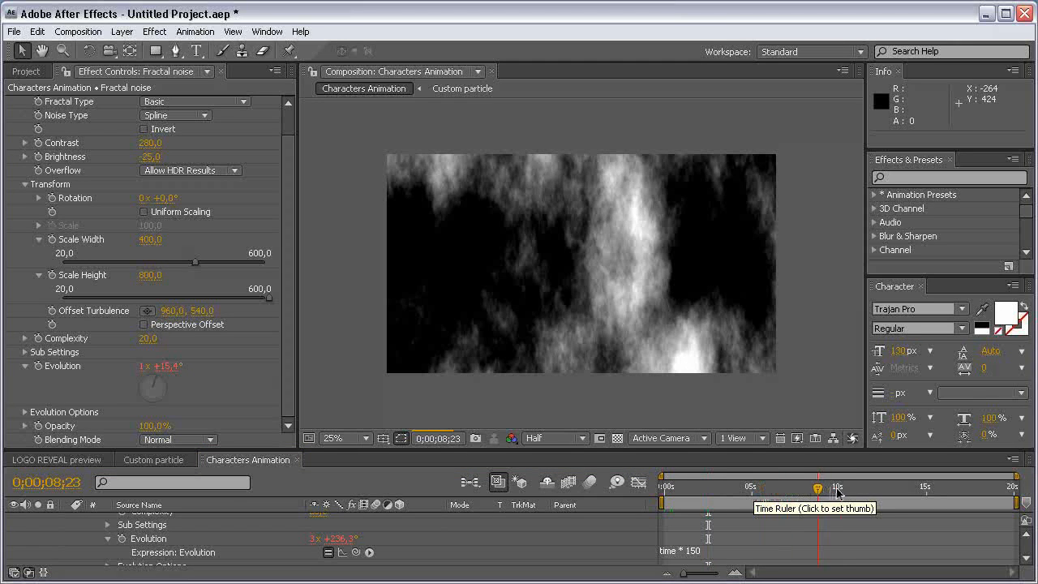
pyautogui.click(836, 491)
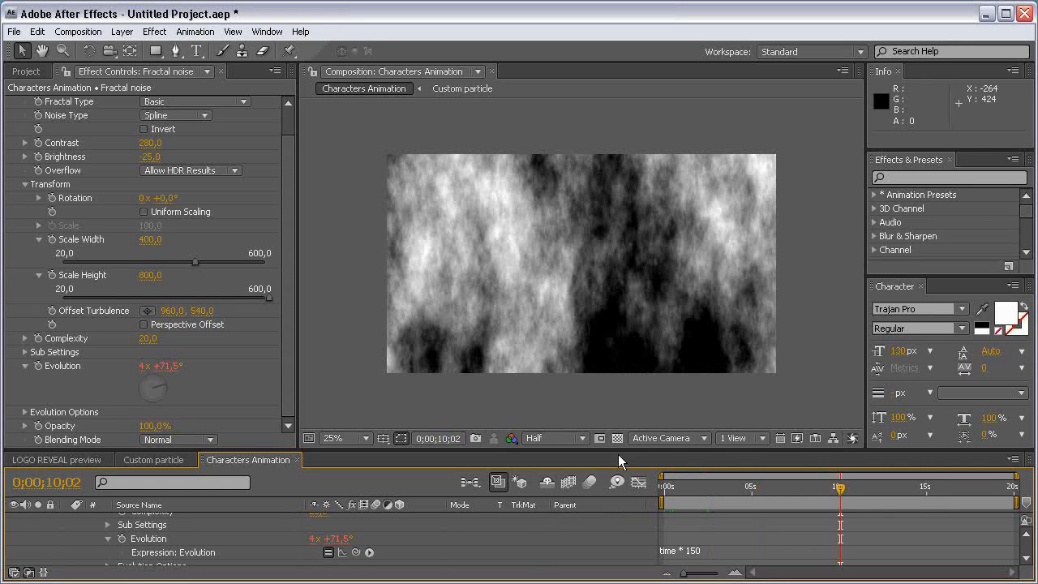
# Enlarge the timeline area and collapse the Fractal noise layer's properties
pyautogui.moveTo(619, 450); pyautogui.dragTo(618, 351)
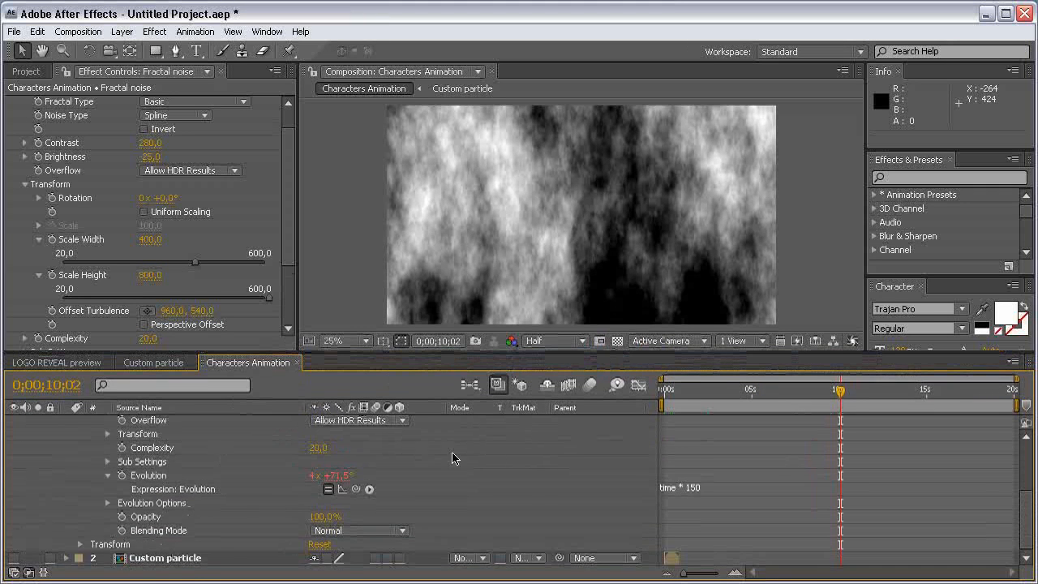
pyautogui.scroll(3, 493, 549)
pyautogui.click(65, 423)
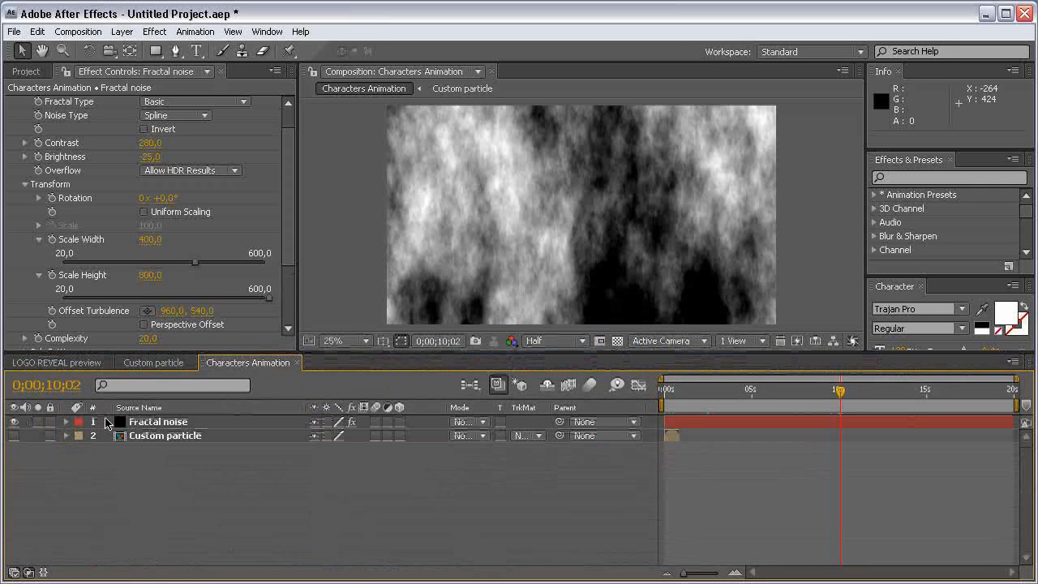
# Add an opacity keyframe of 0% to the Fractal noise layer at 0;00;02;00
pyautogui.click(160, 424)
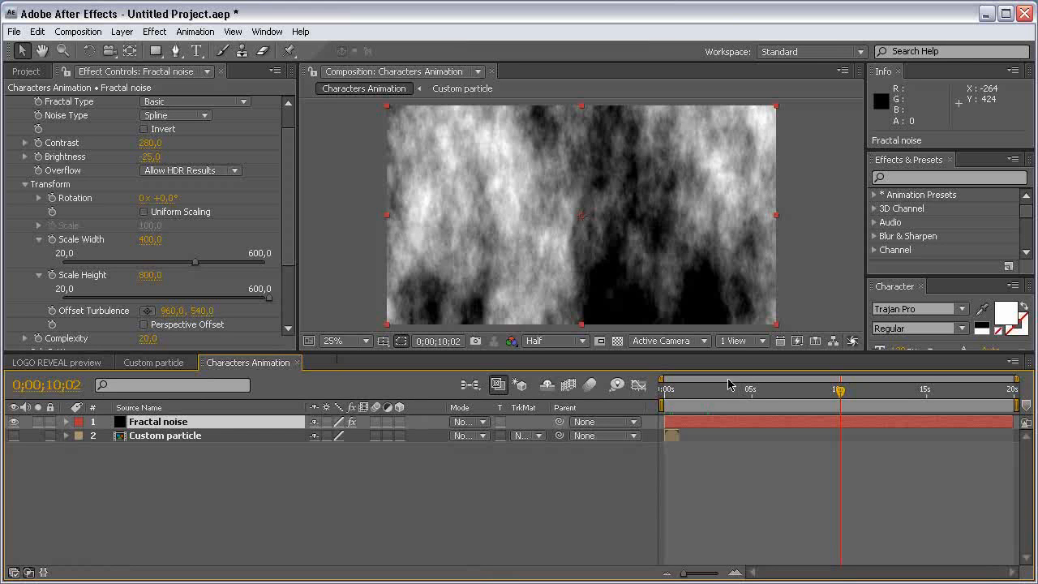
pyautogui.click(690, 392)
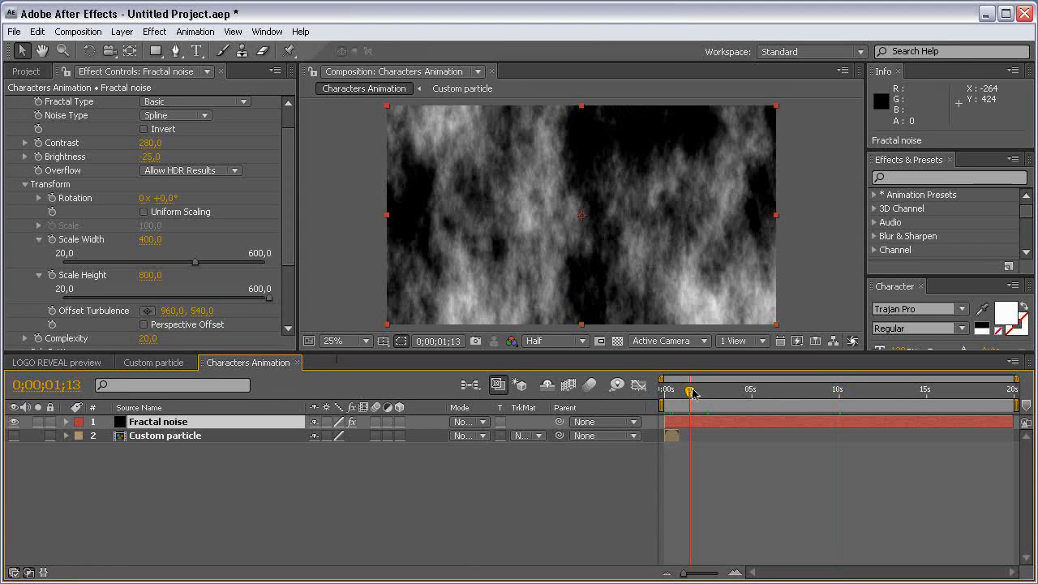
pyautogui.click(702, 393)
pyautogui.click(699, 393)
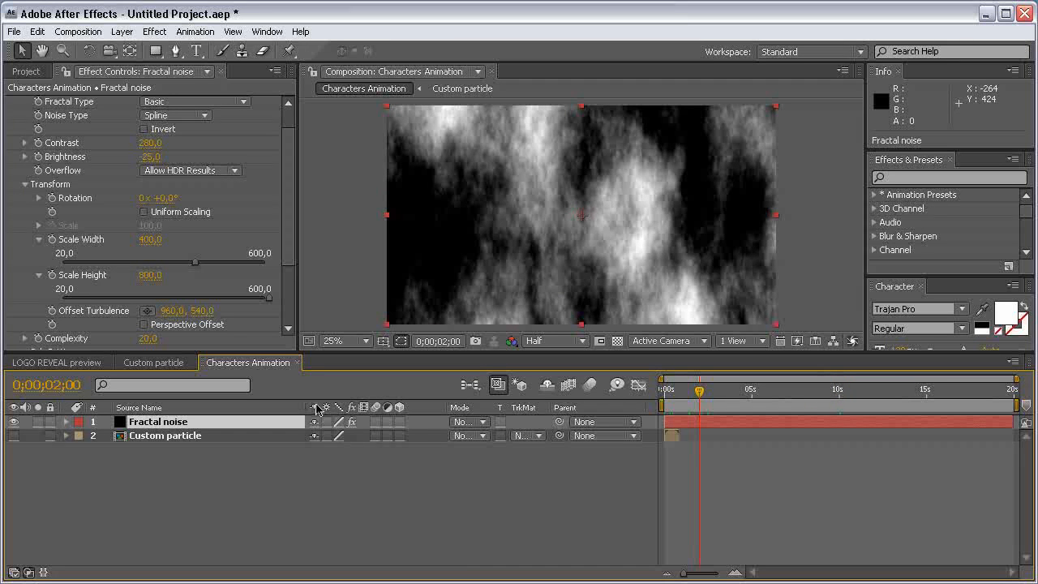
pyautogui.press('t')
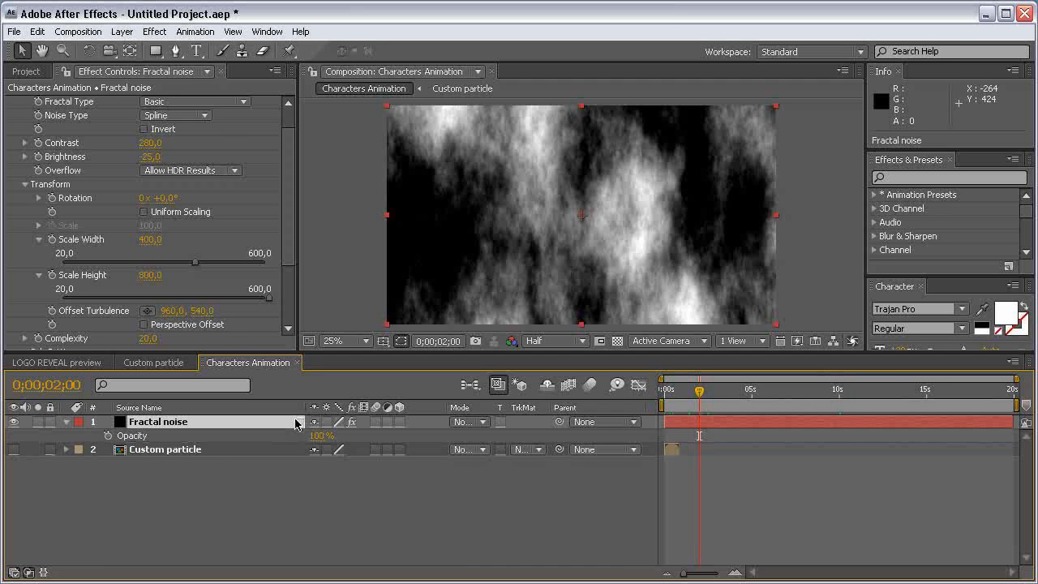
pyautogui.click(108, 435)
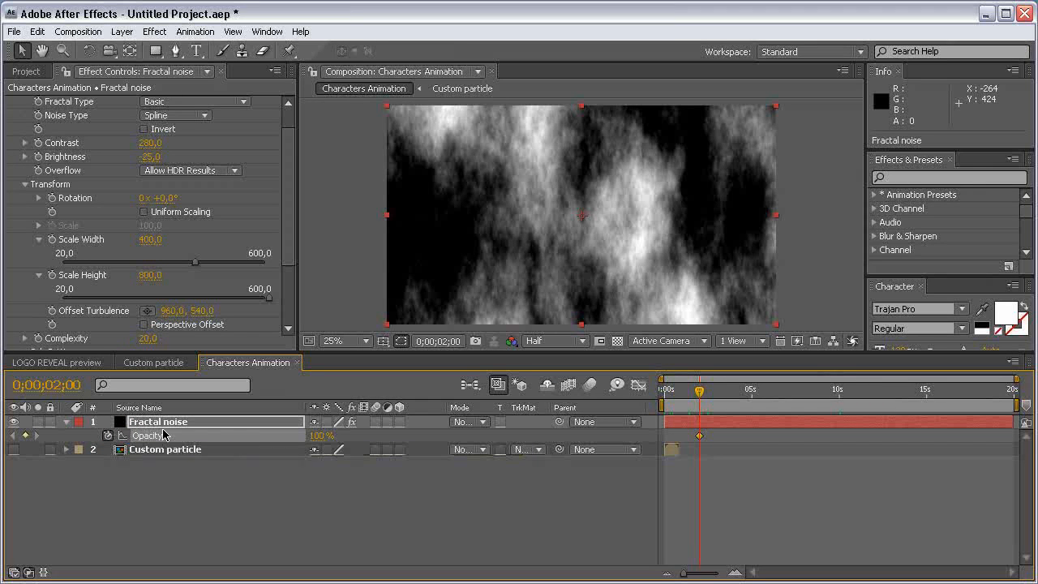
pyautogui.click(311, 441)
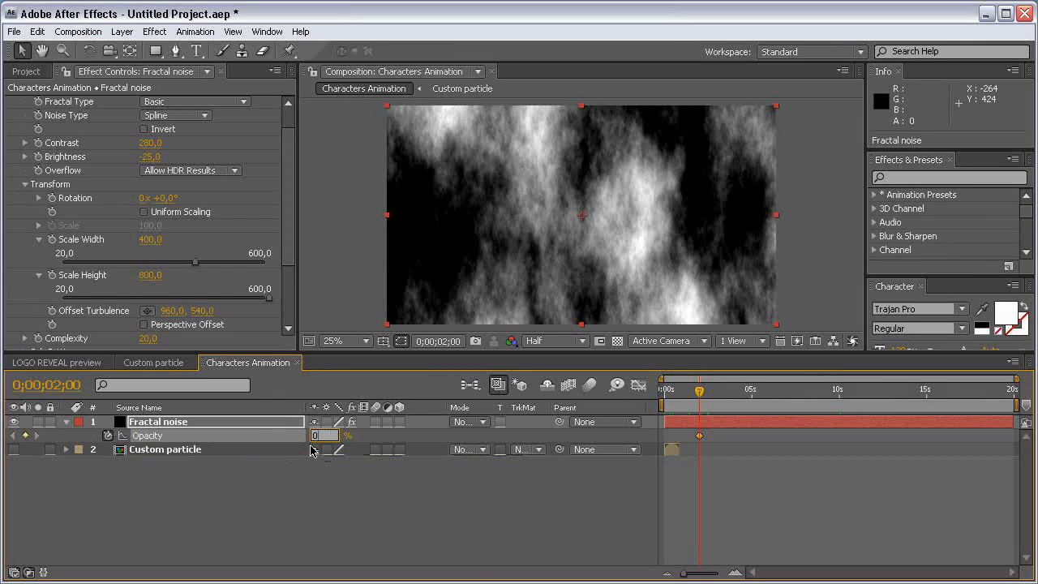
pyautogui.write('0')
pyautogui.press('Return')
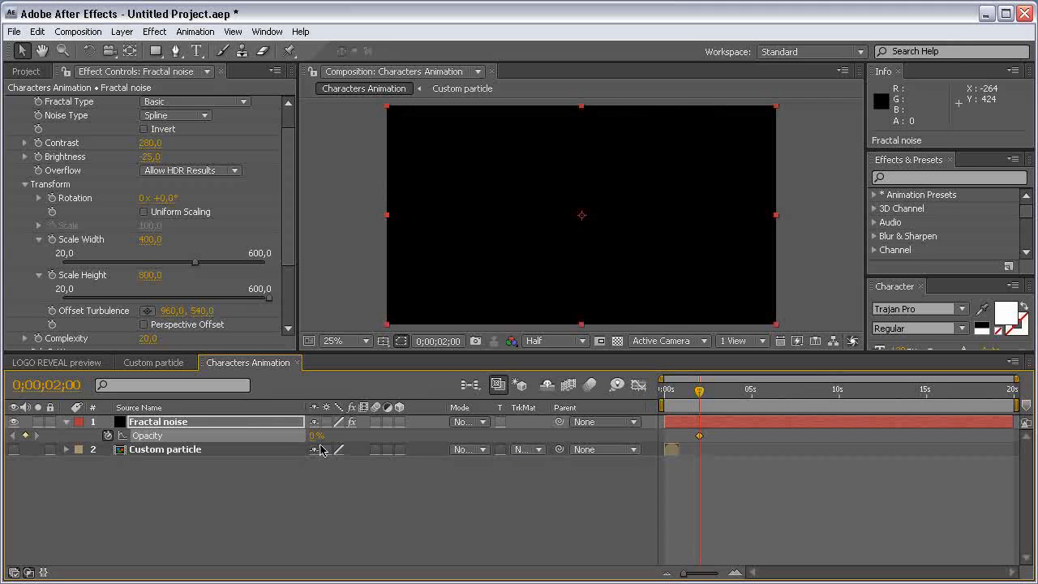
# Add a 100% opacity keyframe to the Fractal noise layer at 0;00;04;00, then collapse the layer and shrink the timeline area
pyautogui.click(740, 392)
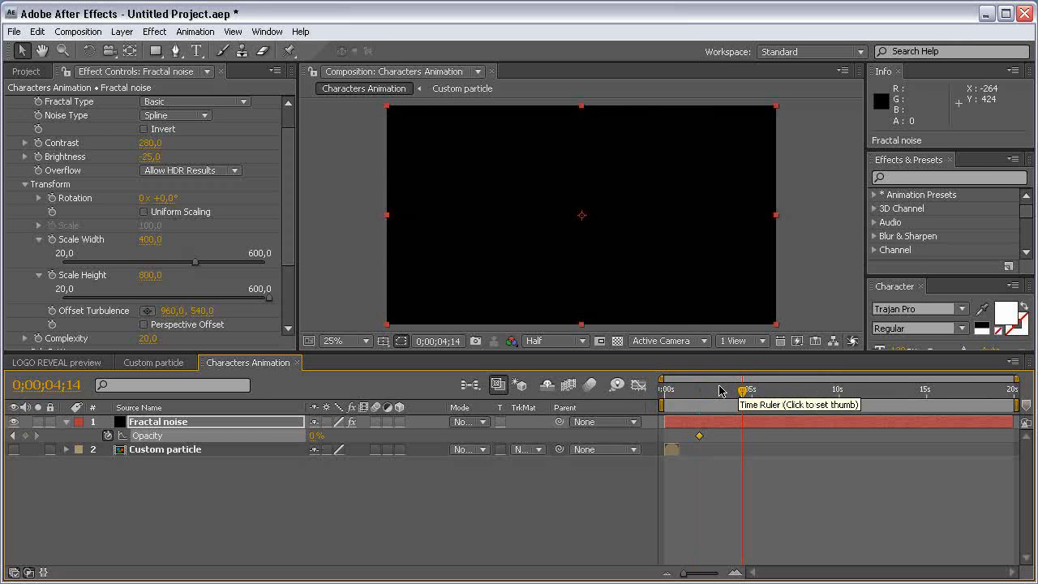
pyautogui.press('pageup')
pyautogui.press('pageup')
pyautogui.press('pageup')
pyautogui.press('pageup')
pyautogui.press('pageup')
pyautogui.press('pageup')
pyautogui.press('pageup')
pyautogui.press('pageup')
pyautogui.press('pageup')
pyautogui.press('pageup')
pyautogui.press('pageup')
pyautogui.press('pageup')
pyautogui.press('pageup')
pyautogui.press('pageup')
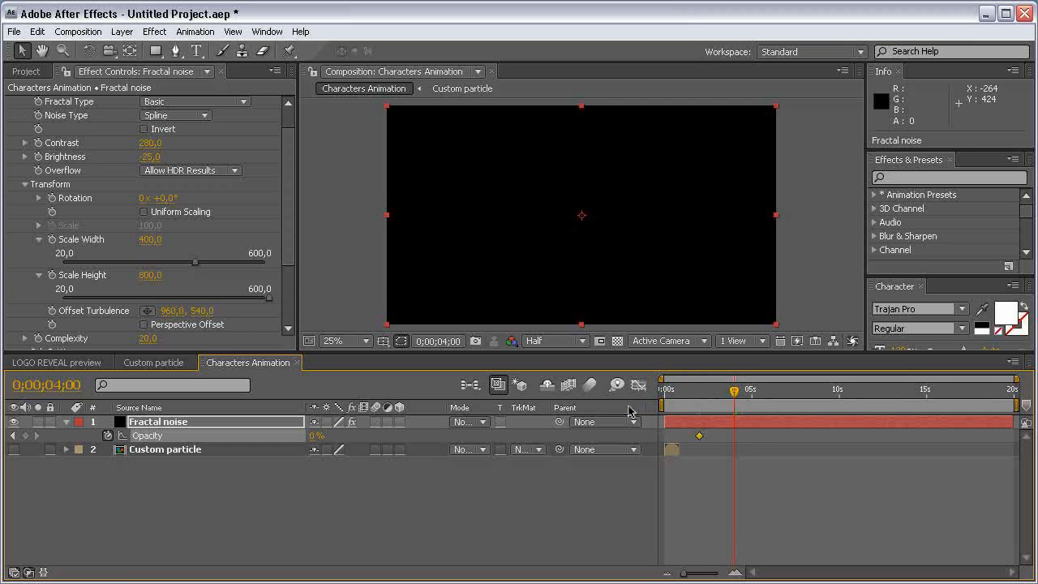
pyautogui.moveTo(314, 436); pyautogui.dragTo(771, 420)
pyautogui.click(570, 499)
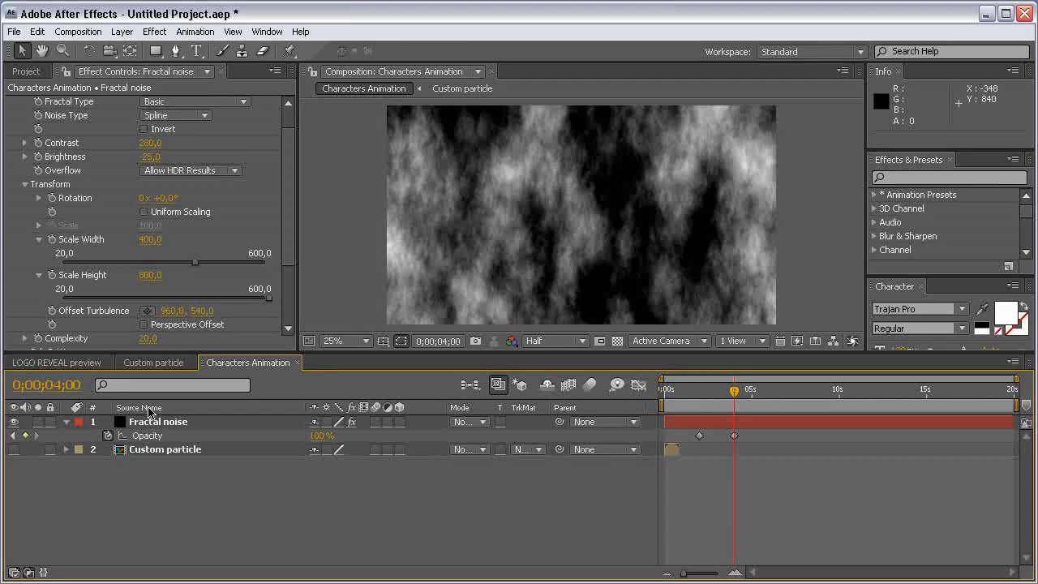
pyautogui.moveTo(411, 352); pyautogui.dragTo(412, 411)
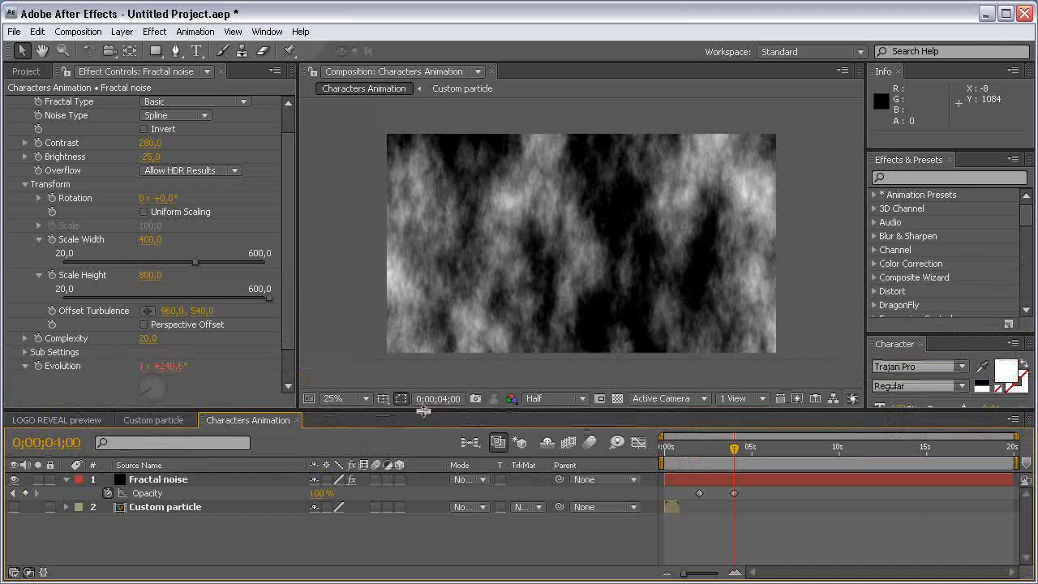
pyautogui.click(66, 481)
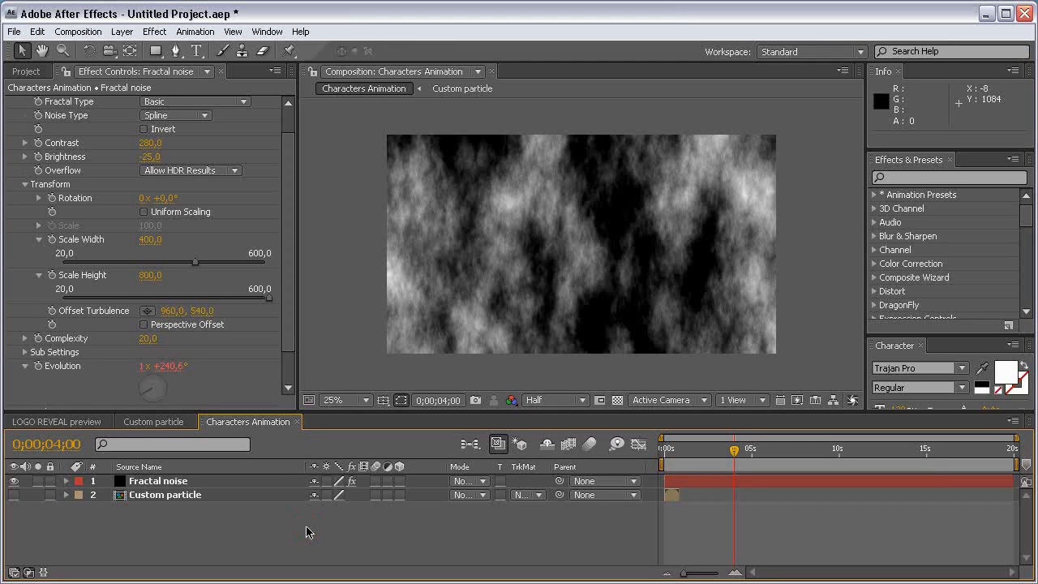
# Create a black 1920 x 1080 px solid layer named Lens Flare
pyautogui.click(122, 31)
pyautogui.moveTo(134, 48)
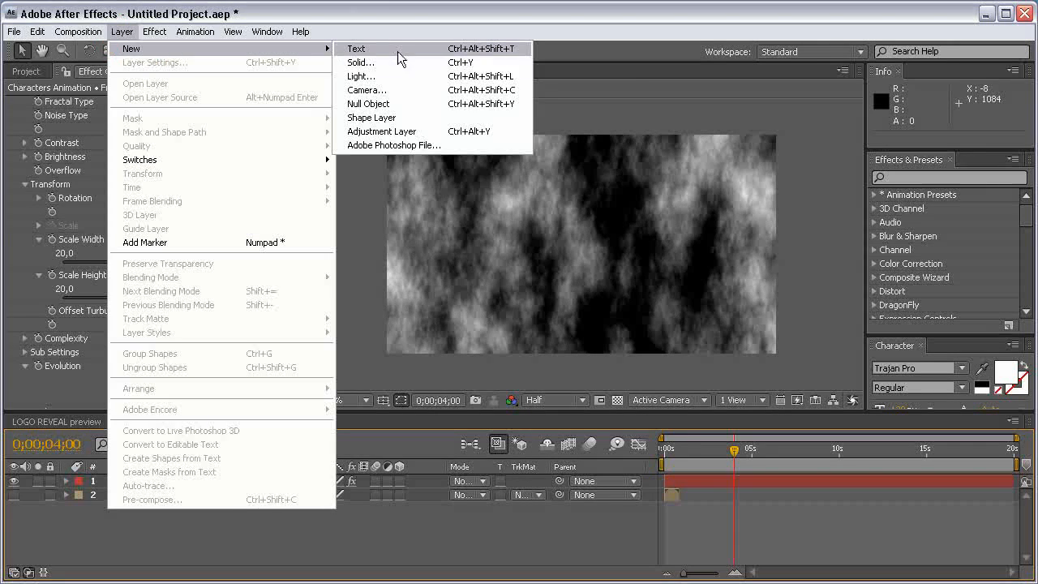
pyautogui.click(365, 62)
pyautogui.write('Lens Flare')
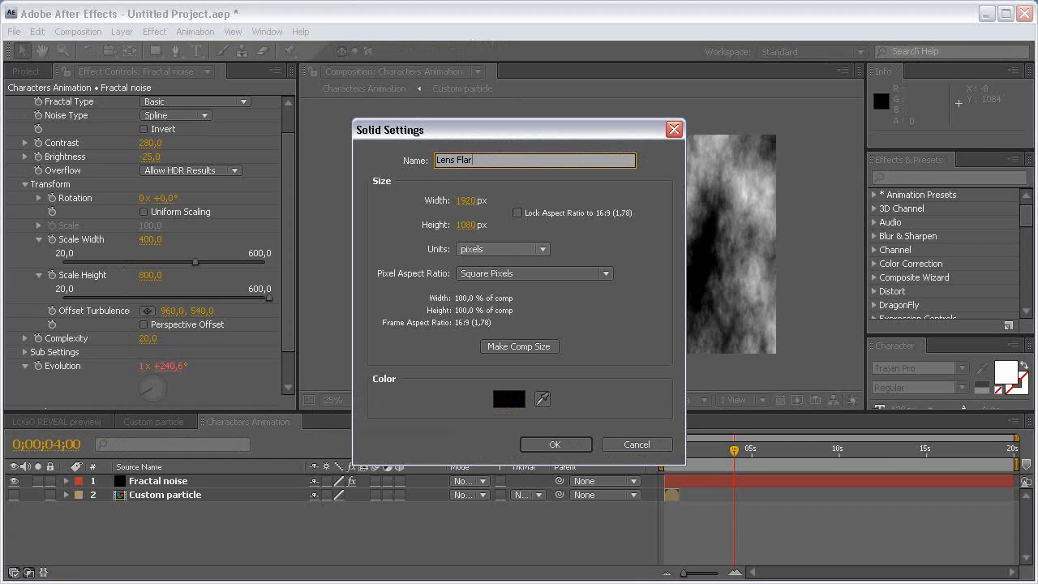
pyautogui.press('Return')
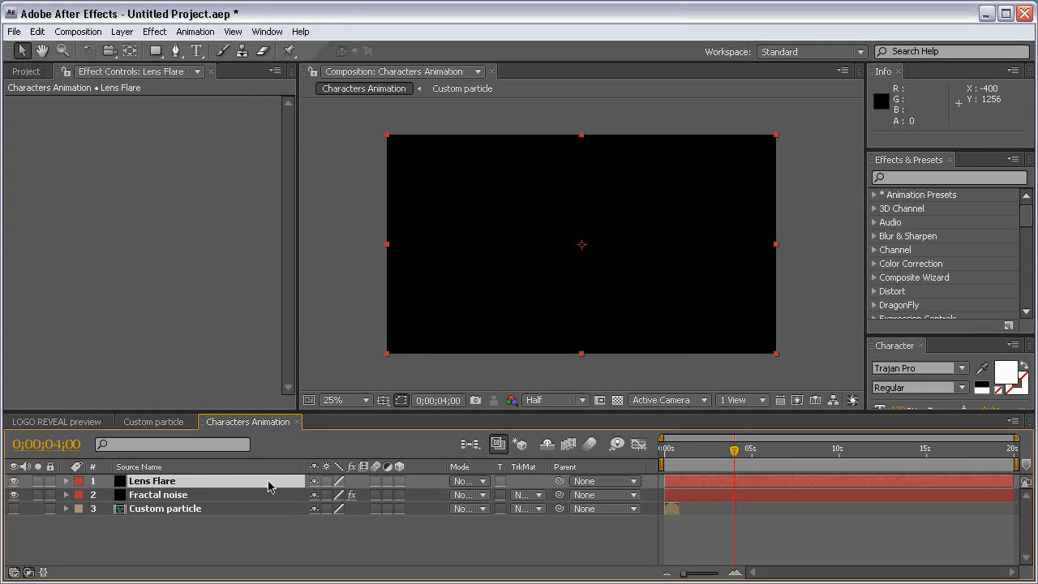
# Apply a Lens Flare effect to the Lens Flare solid
pyautogui.click(154, 32)
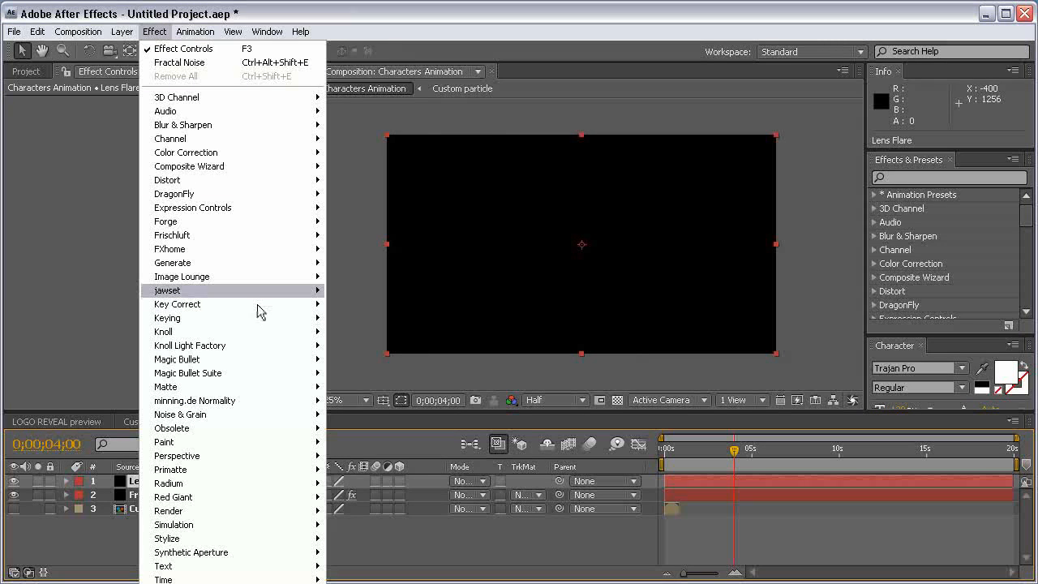
pyautogui.moveTo(268, 263)
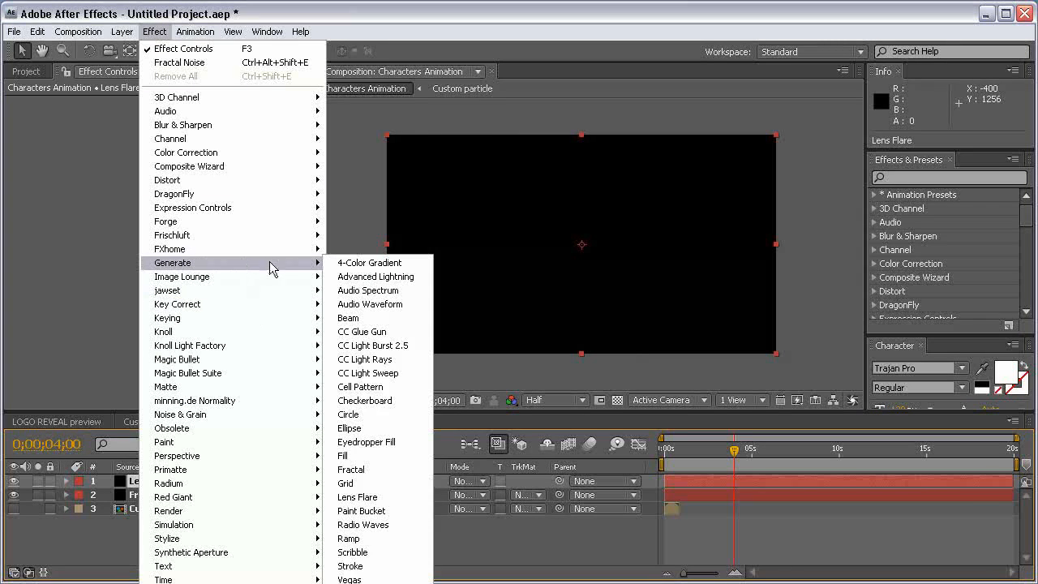
pyautogui.click(392, 500)
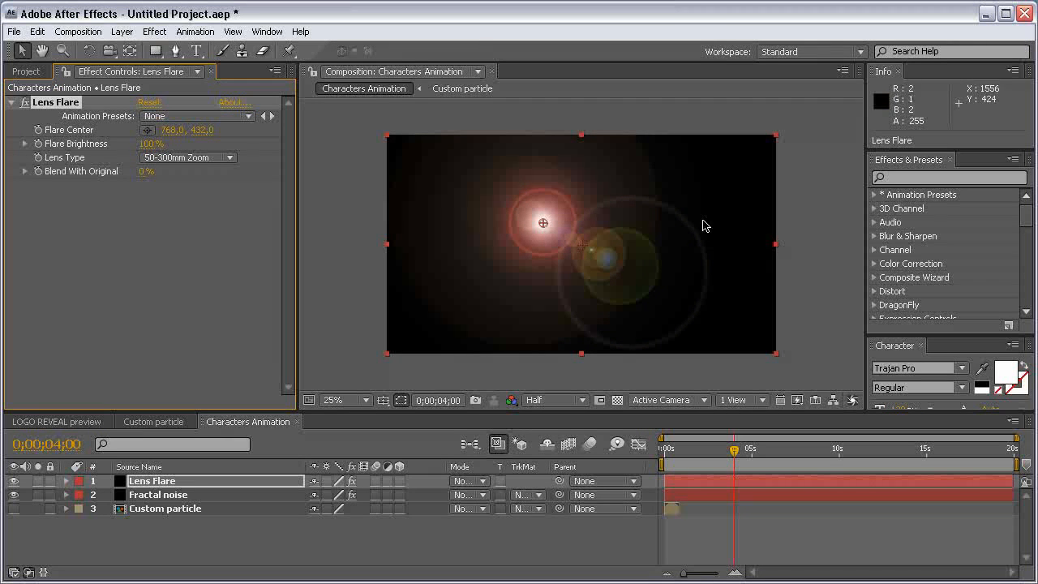
# Undo the last change to the lens flare and set its flare brightness to 120%
pyautogui.hotkey('ctrl', 'z')
pyautogui.click(150, 143)
pyautogui.write('120')
pyautogui.press('Return')
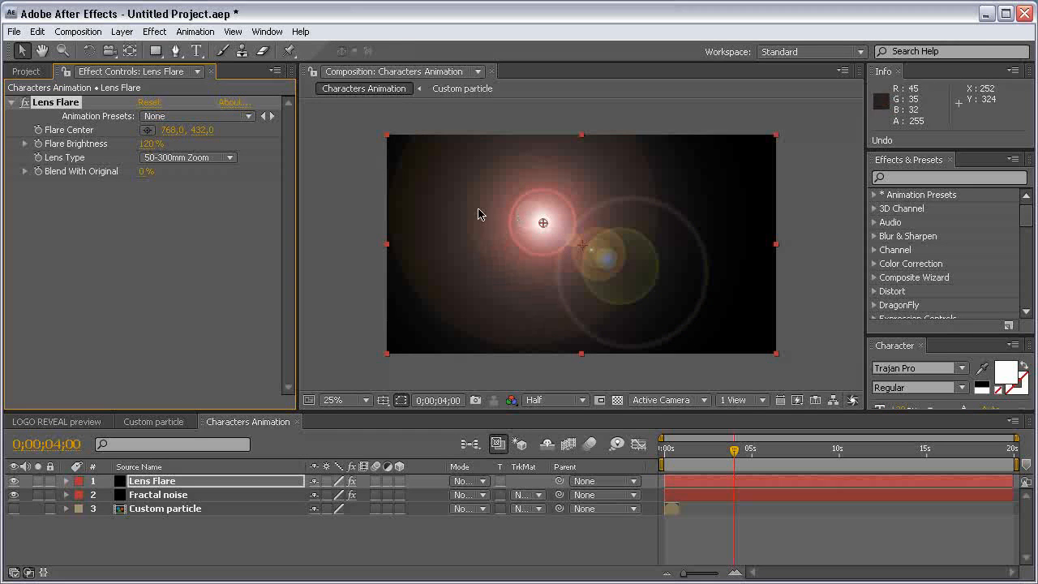
# Apply a Tint color correction effect to the Lens Flare layer to make the flare grayscale
pyautogui.click(156, 32)
pyautogui.moveTo(243, 153)
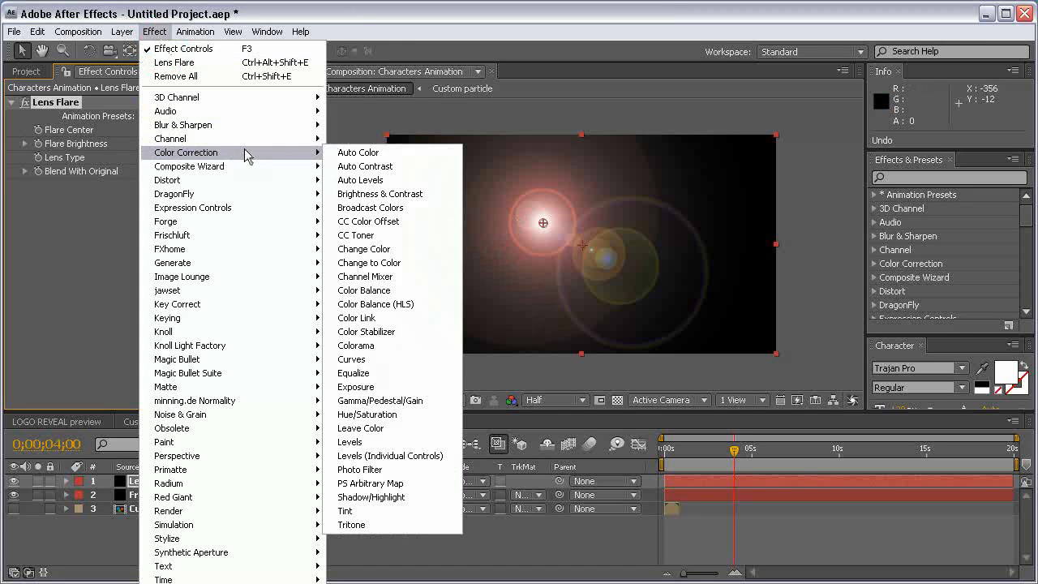
pyautogui.click(399, 511)
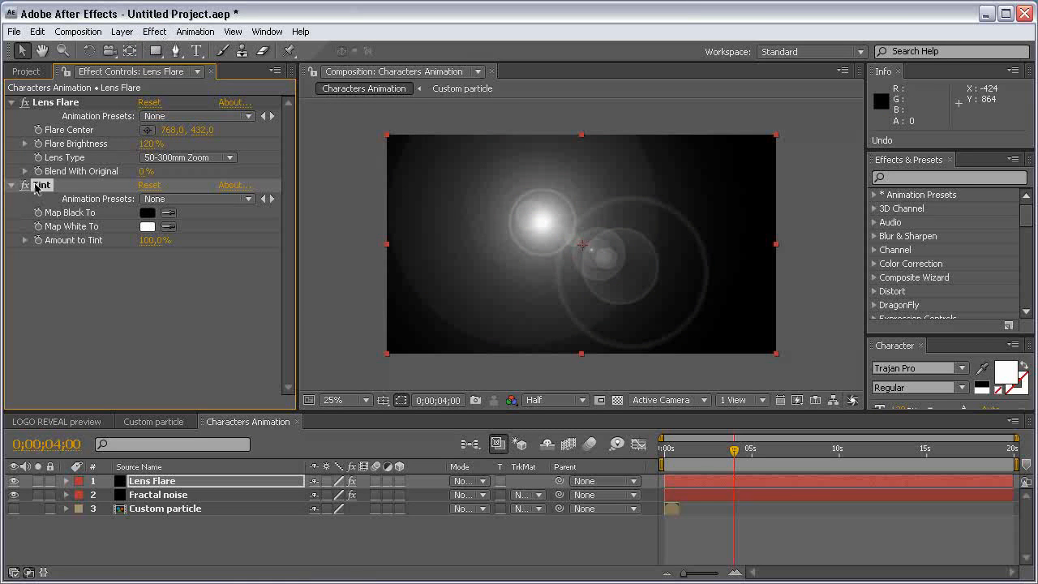
# Add a Curves effect to the Lens Flare layer, shape it into a contrast-boosting S-curve, and collapse the effect
pyautogui.click(155, 32)
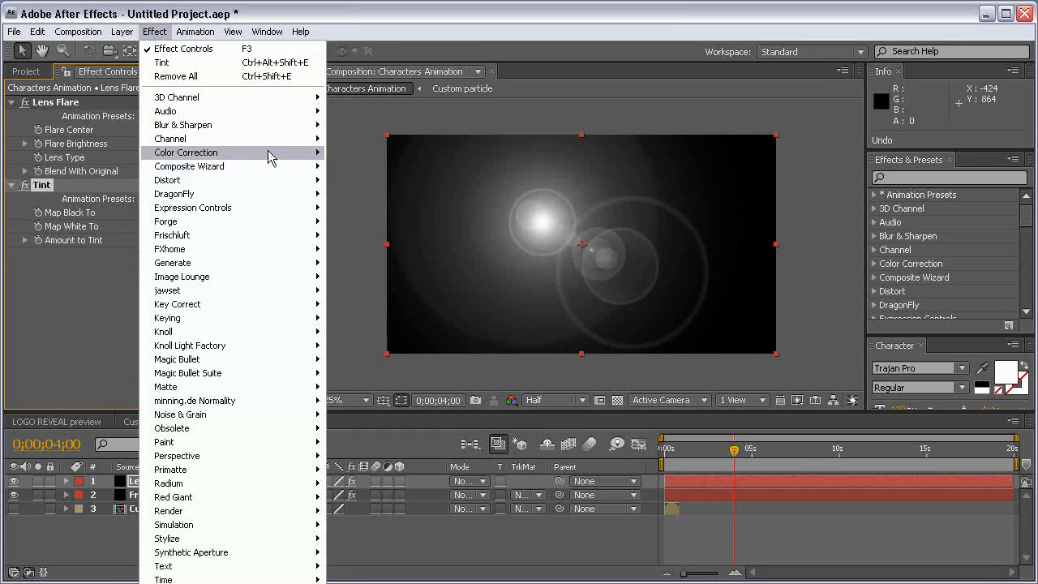
pyautogui.moveTo(270, 154)
pyautogui.click(369, 362)
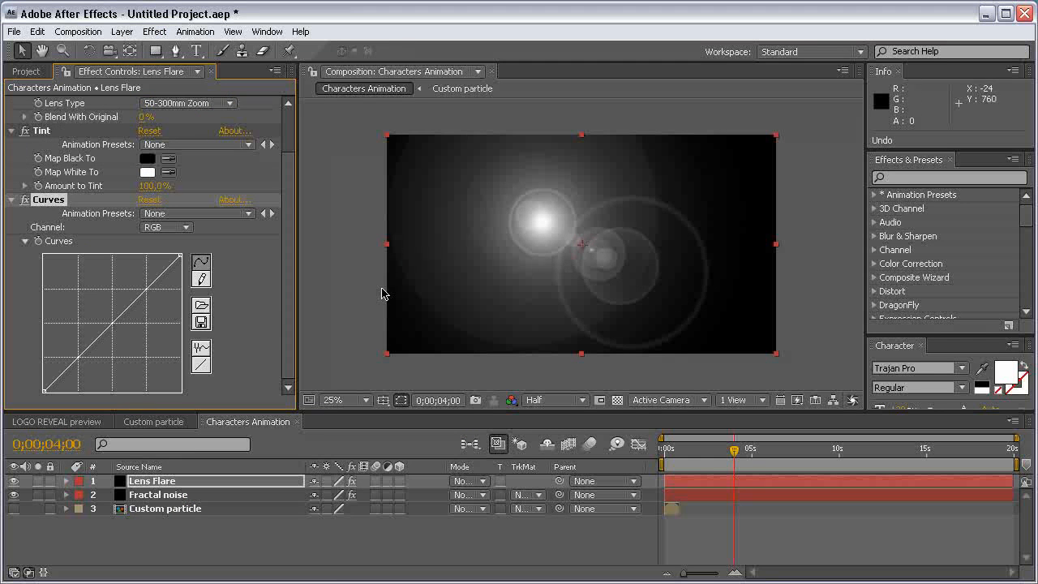
pyautogui.moveTo(146, 289); pyautogui.dragTo(136, 278)
pyautogui.moveTo(71, 358); pyautogui.dragTo(89, 365)
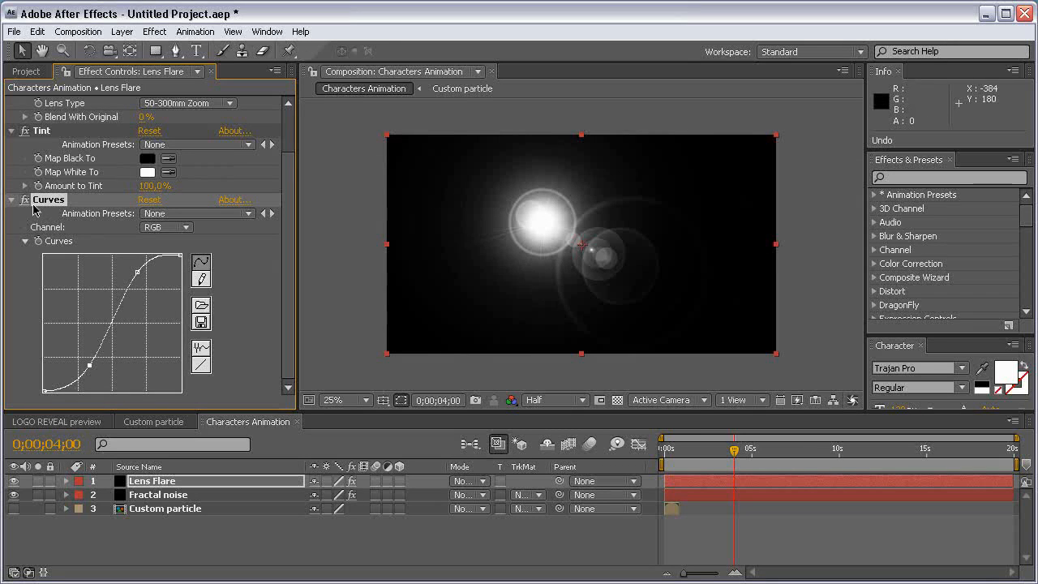
pyautogui.click(11, 201)
# Add a Fast Blur effect to the Lens Flare layer with Blurriness 100 and Repeat Edge Pixels on, and collapse the effects
pyautogui.click(154, 30)
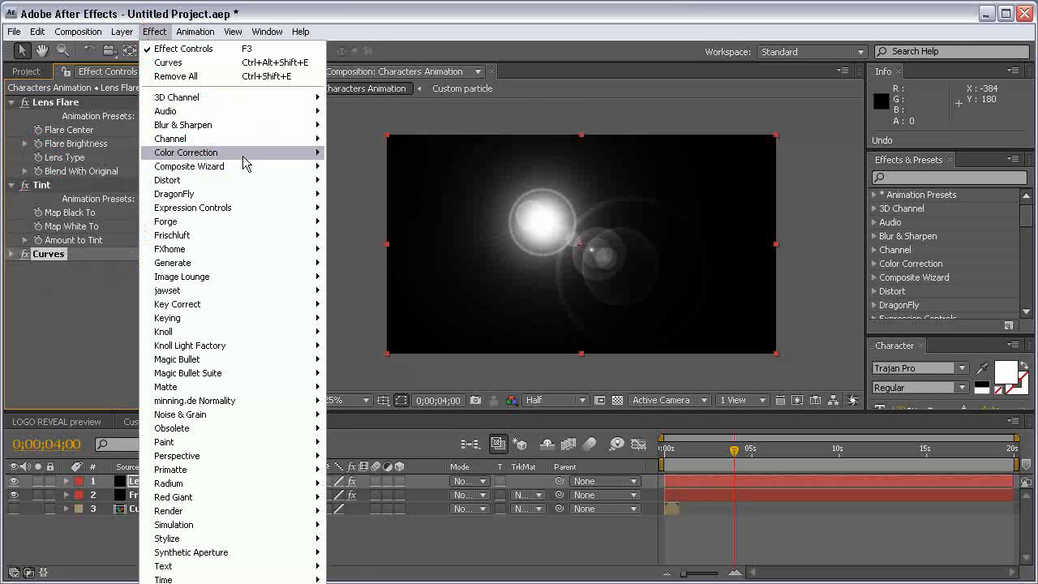
pyautogui.moveTo(278, 128)
pyautogui.click(442, 235)
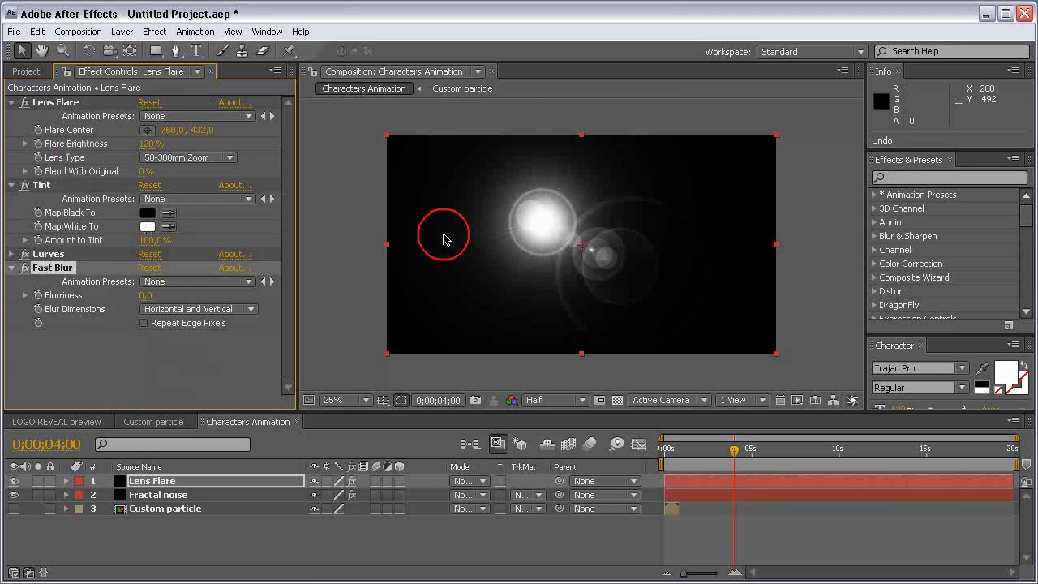
pyautogui.click(146, 295)
pyautogui.press('Return')
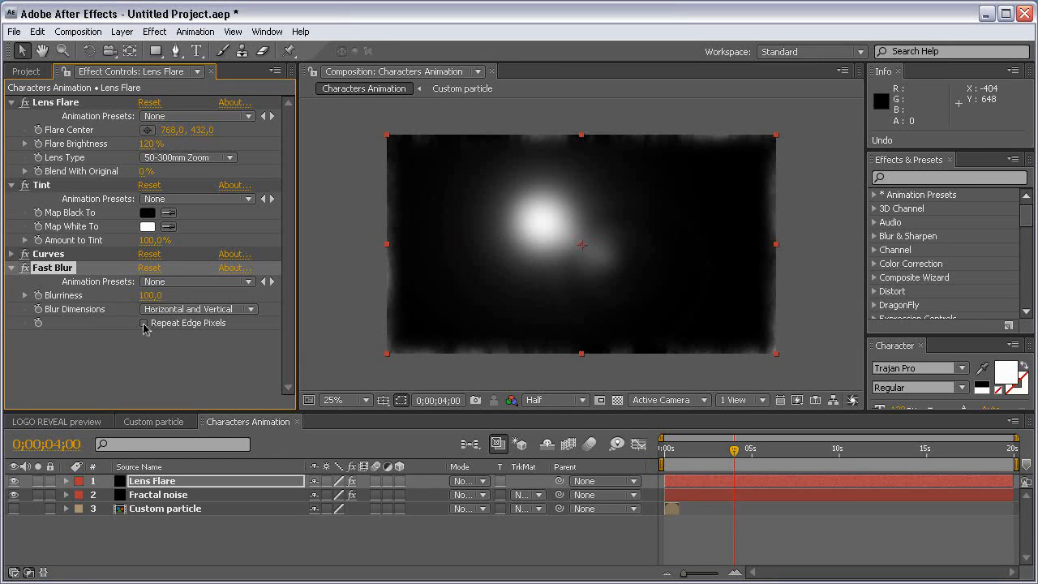
pyautogui.click(145, 324)
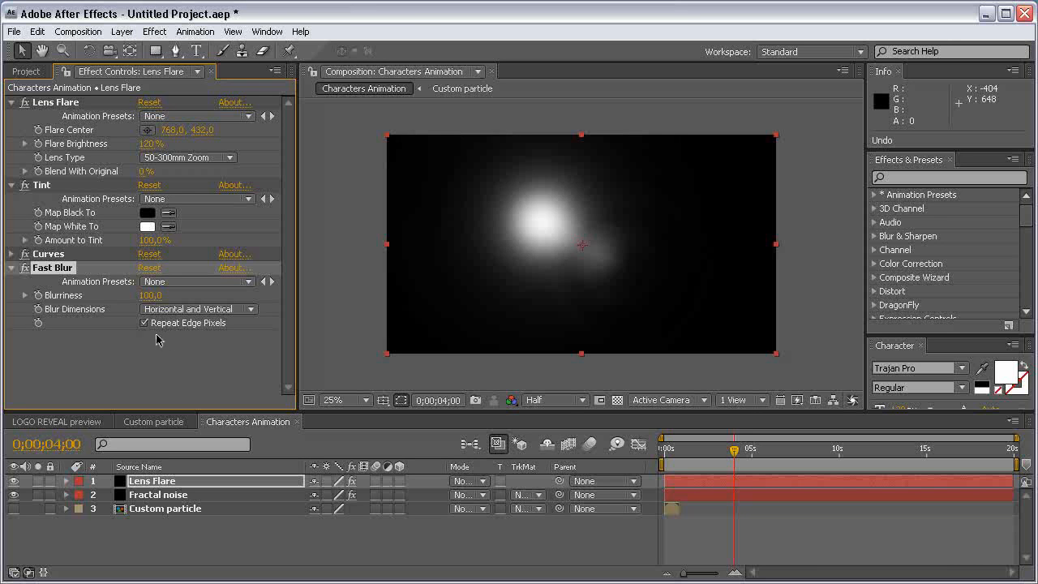
pyautogui.click(11, 269)
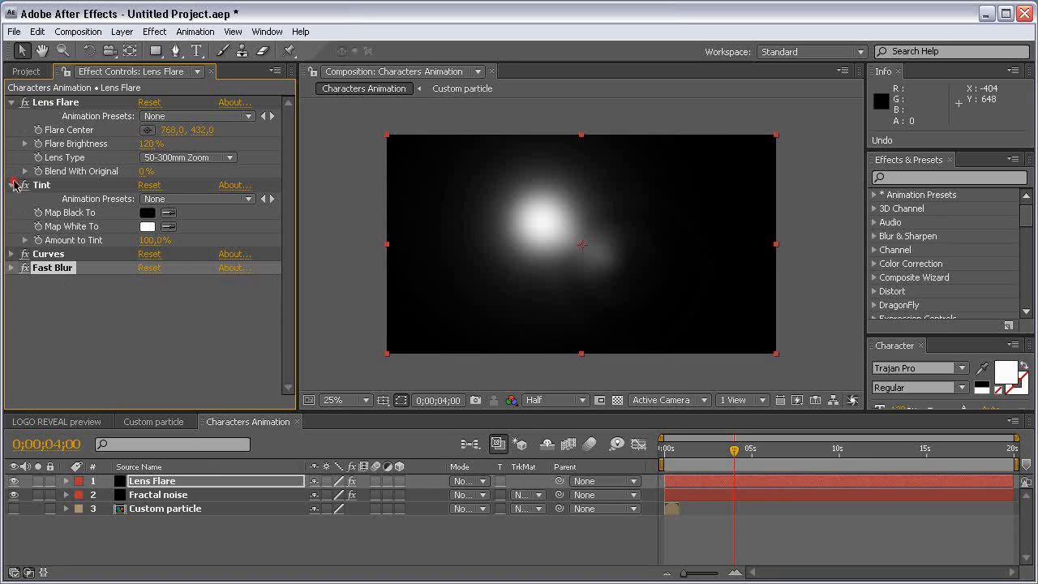
pyautogui.click(11, 185)
pyautogui.click(11, 103)
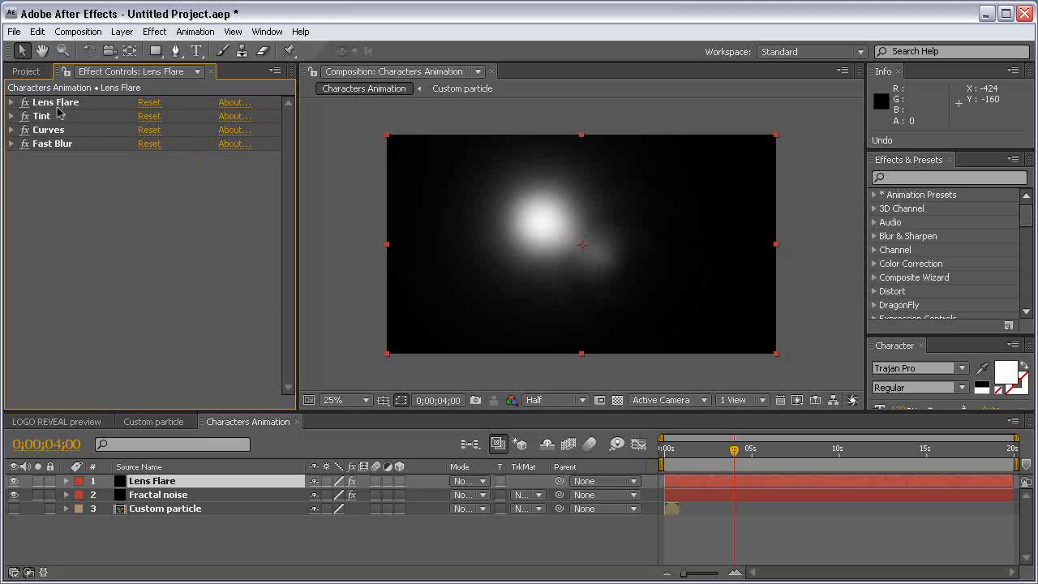
# Move the blurred flare's center to the middle of the frame at exactly 960, 580, and collapse the Lens Flare effect
pyautogui.click(12, 102)
pyautogui.click(148, 130)
pyautogui.click(581, 254)
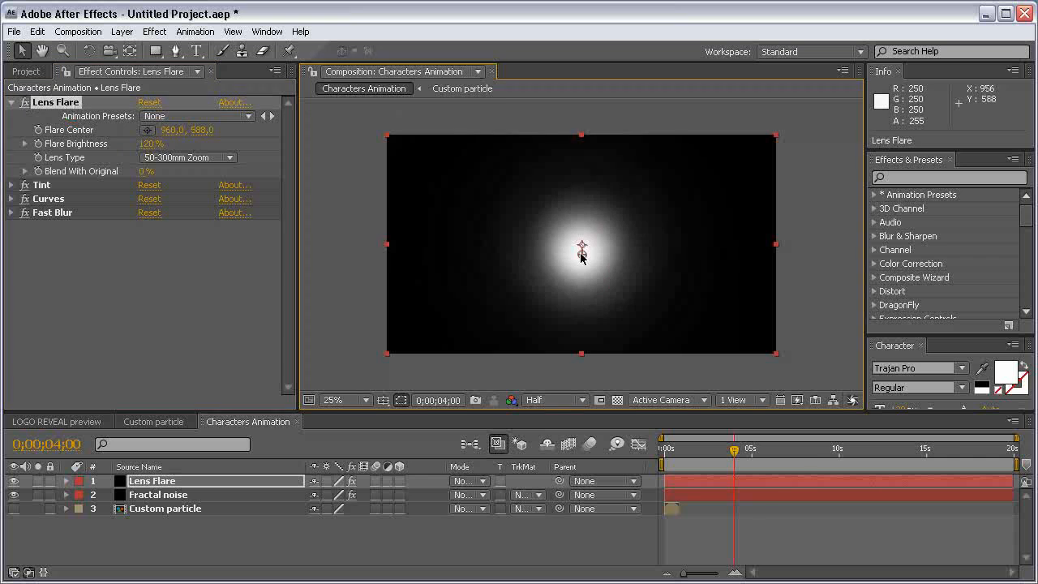
pyautogui.moveTo(581, 257); pyautogui.dragTo(581, 256)
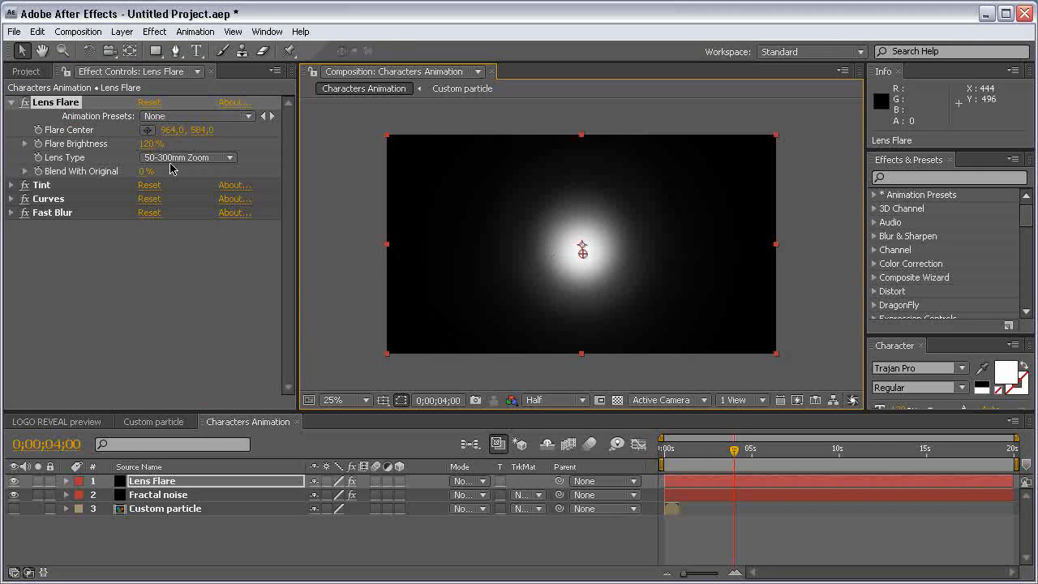
pyautogui.click(171, 130)
pyautogui.write('960')
pyautogui.press('Return')
pyautogui.click(199, 131)
pyautogui.write('580')
pyautogui.press('Return')
pyautogui.click(109, 295)
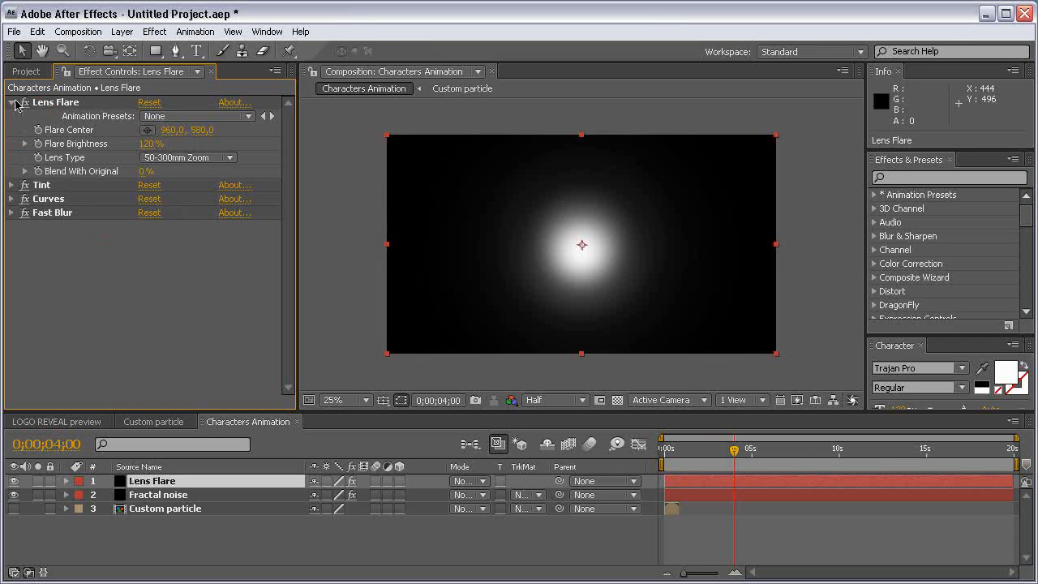
pyautogui.click(12, 102)
# Set the Fractal noise layer's track matte to Luma Matte "Lens Flare"
pyautogui.click(562, 533)
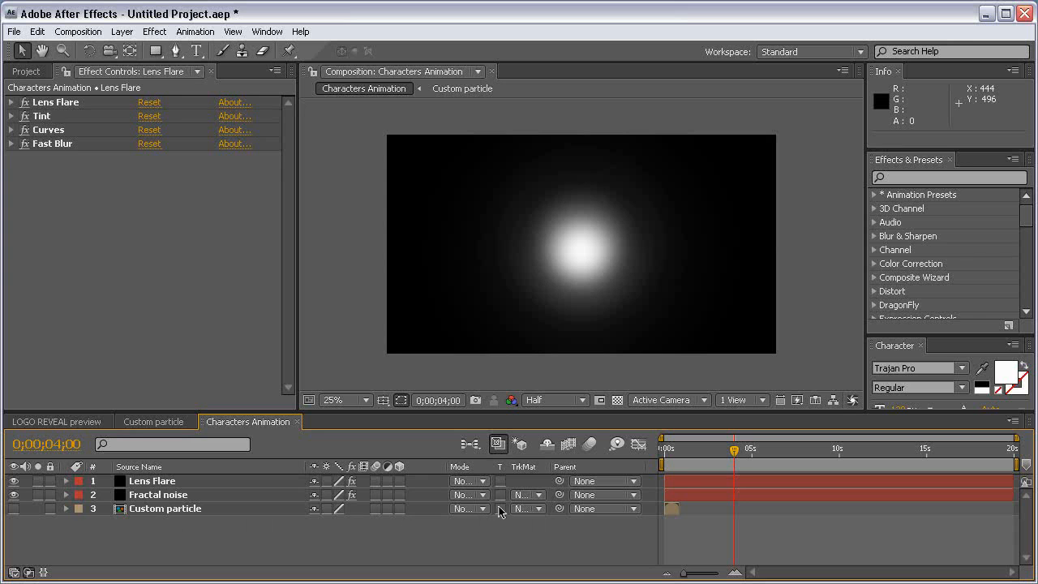
pyautogui.click(527, 495)
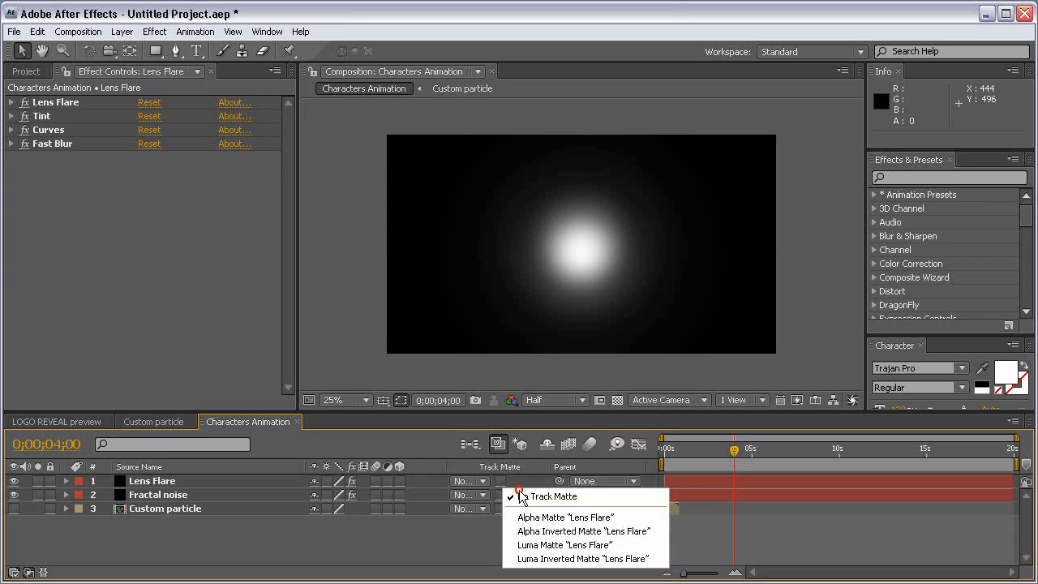
pyautogui.click(574, 545)
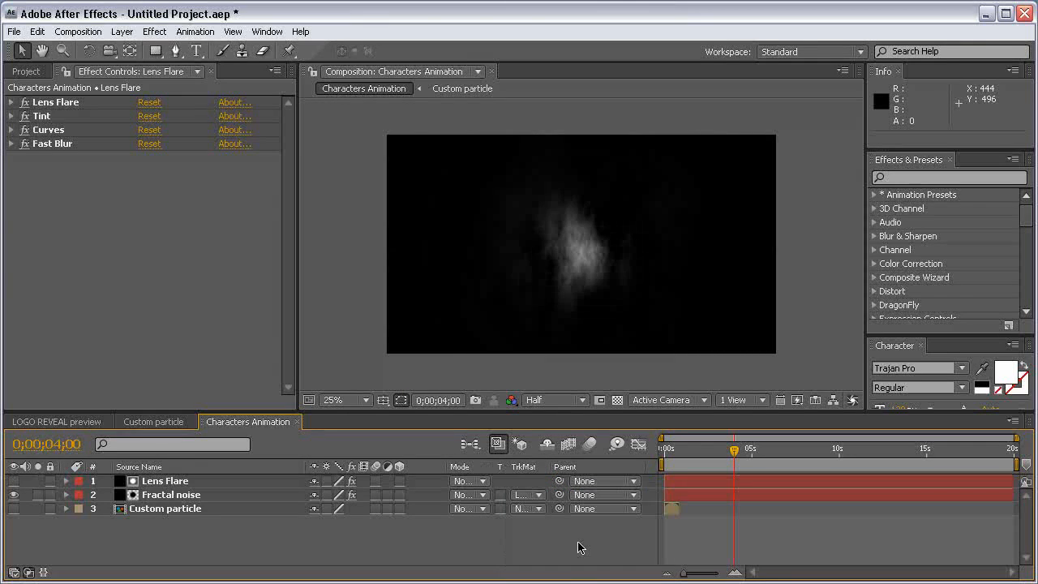
# Show and hide the Lens Flare matte layer, and scrub through the timeline to examine the matted fractal noise
pyautogui.click(185, 484)
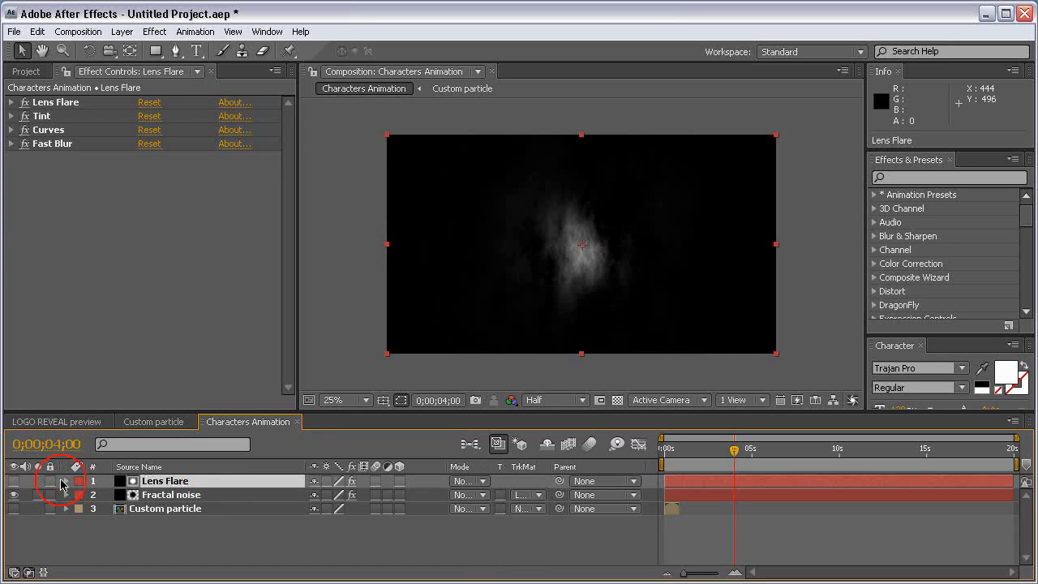
pyautogui.click(14, 482)
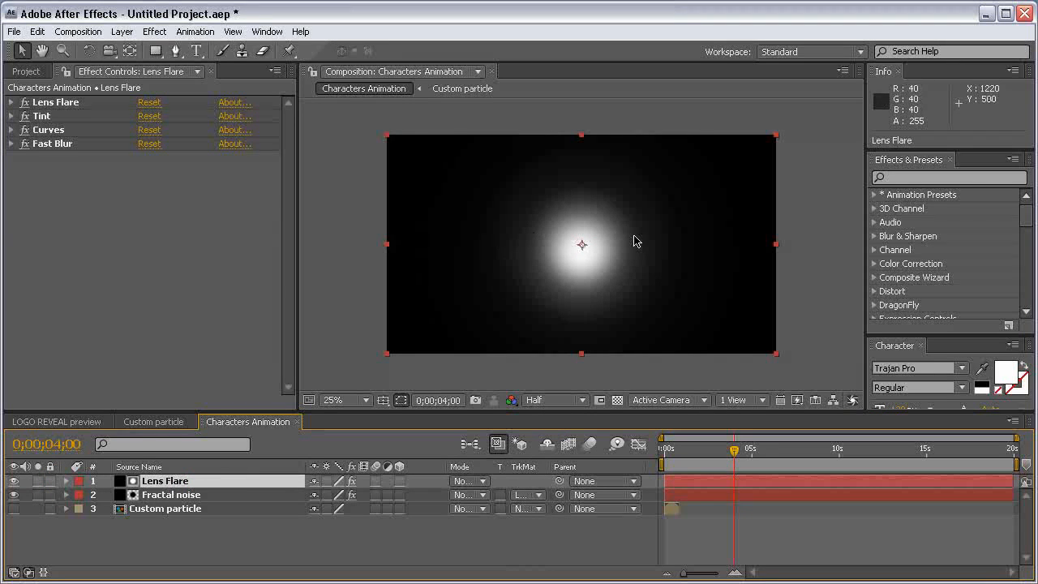
pyautogui.click(13, 481)
pyautogui.click(182, 496)
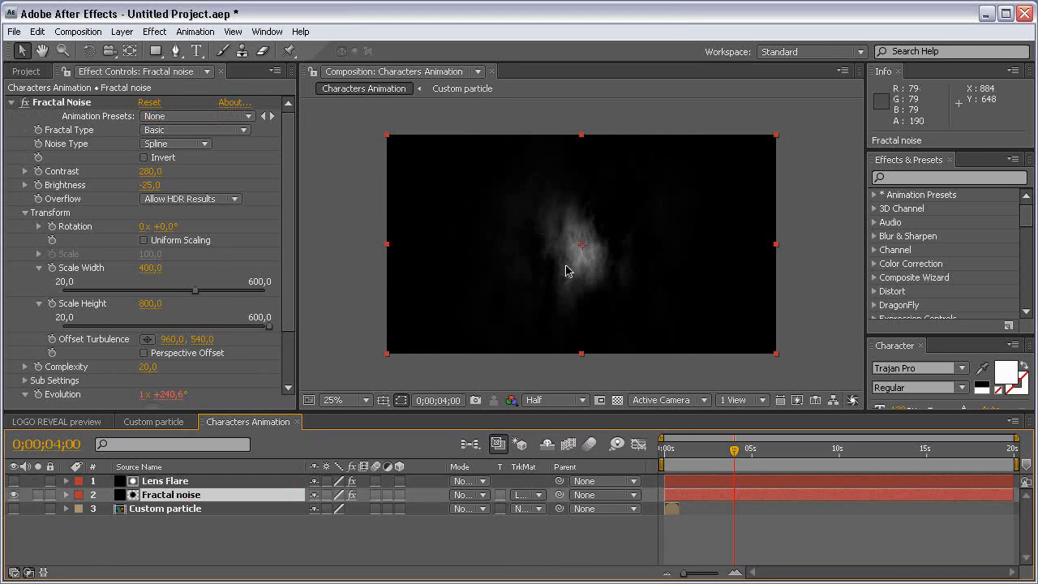
pyautogui.click(758, 450)
pyautogui.click(717, 450)
pyautogui.click(683, 449)
pyautogui.click(694, 448)
pyautogui.moveTo(695, 448); pyautogui.dragTo(758, 449)
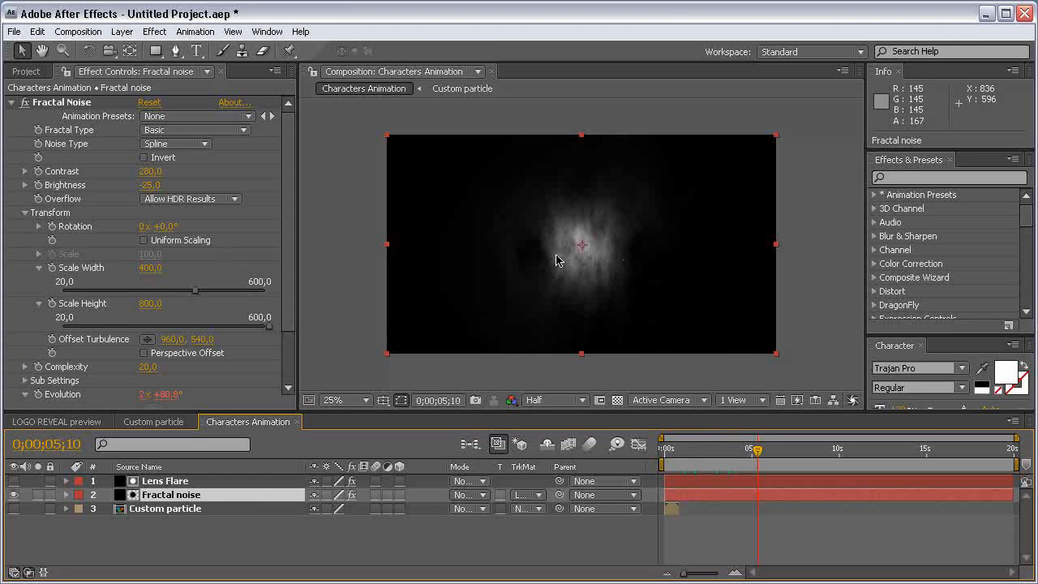
# Create a black 1920 x 1080 px solid layer named Lens Flare 1
pyautogui.click(122, 32)
pyautogui.moveTo(125, 49)
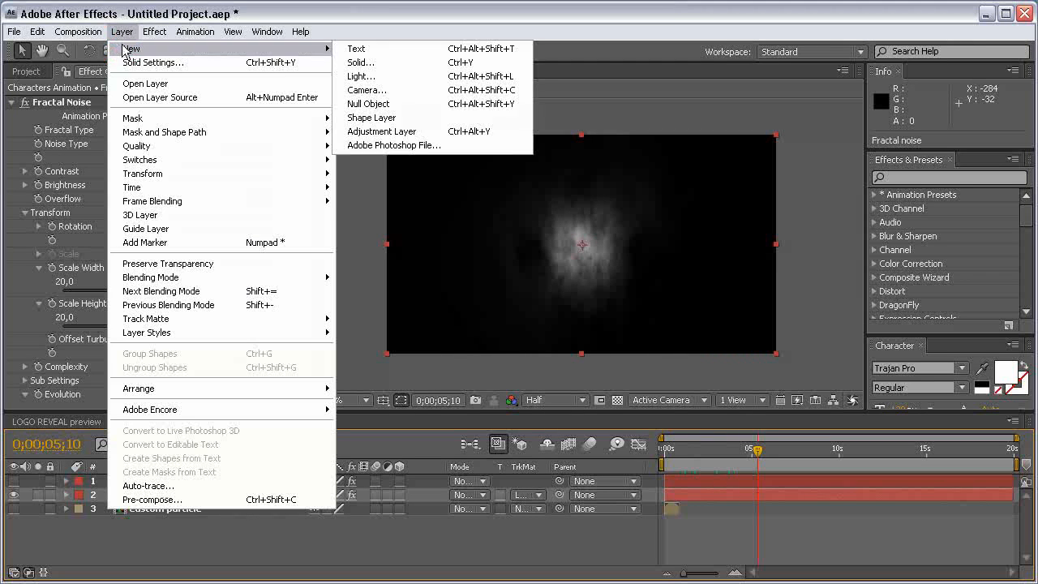
pyautogui.click(375, 59)
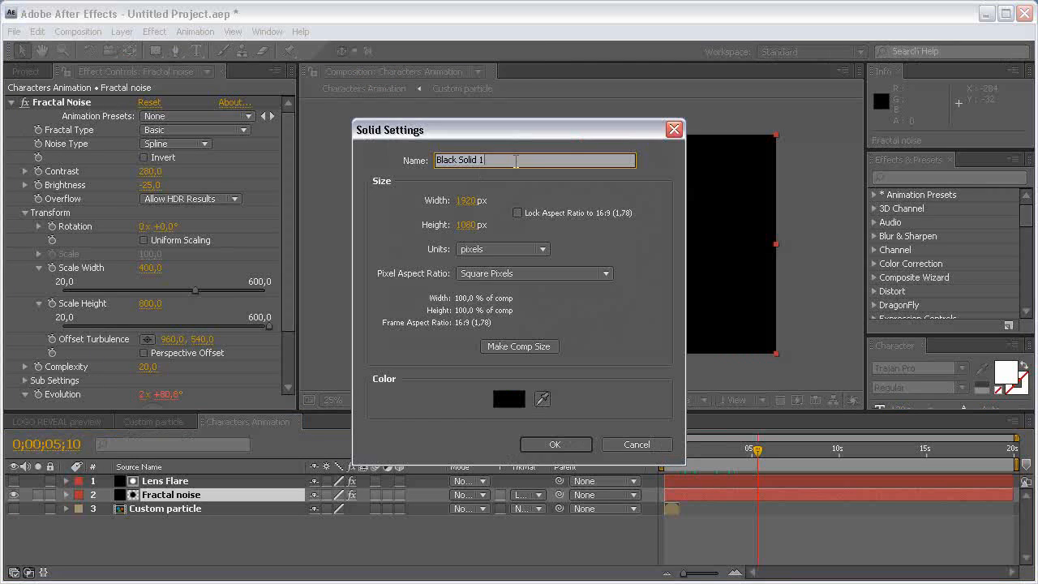
pyautogui.write('L')
pyautogui.press('Return')
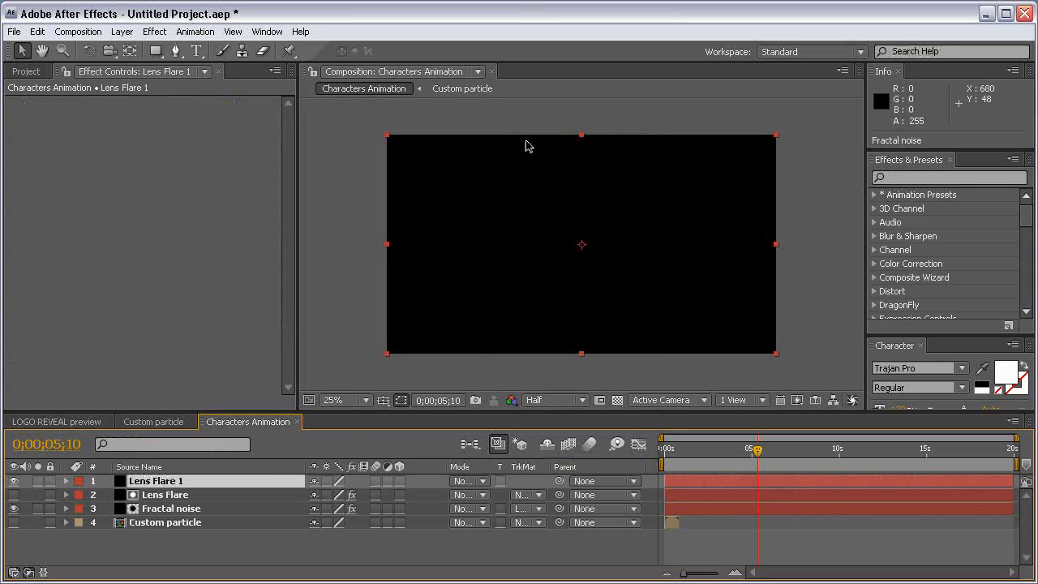
# Apply a Lens Flare effect to the Lens Flare 1 solid and collapse the effect
pyautogui.click(155, 32)
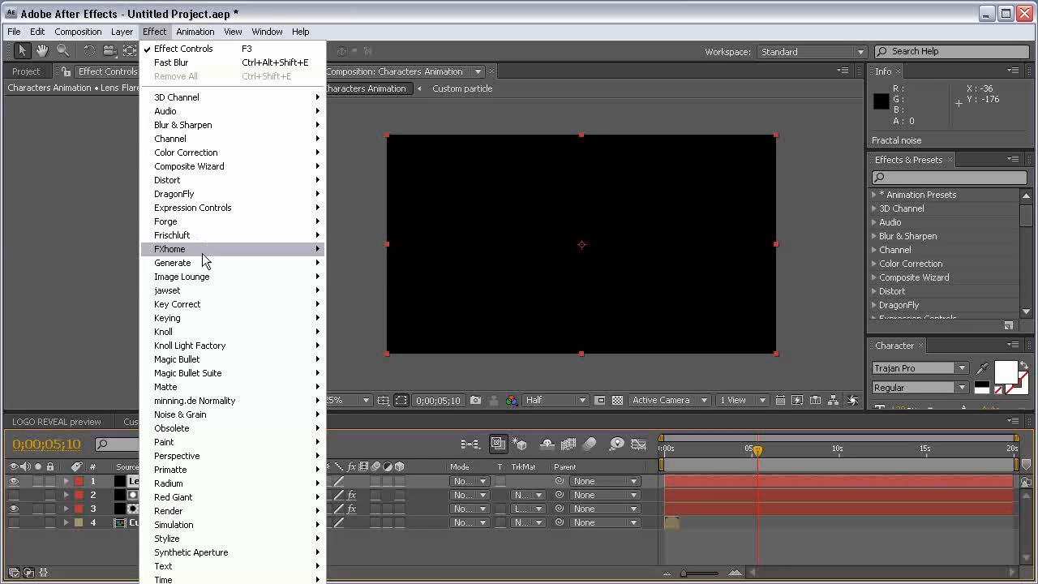
pyautogui.moveTo(204, 265)
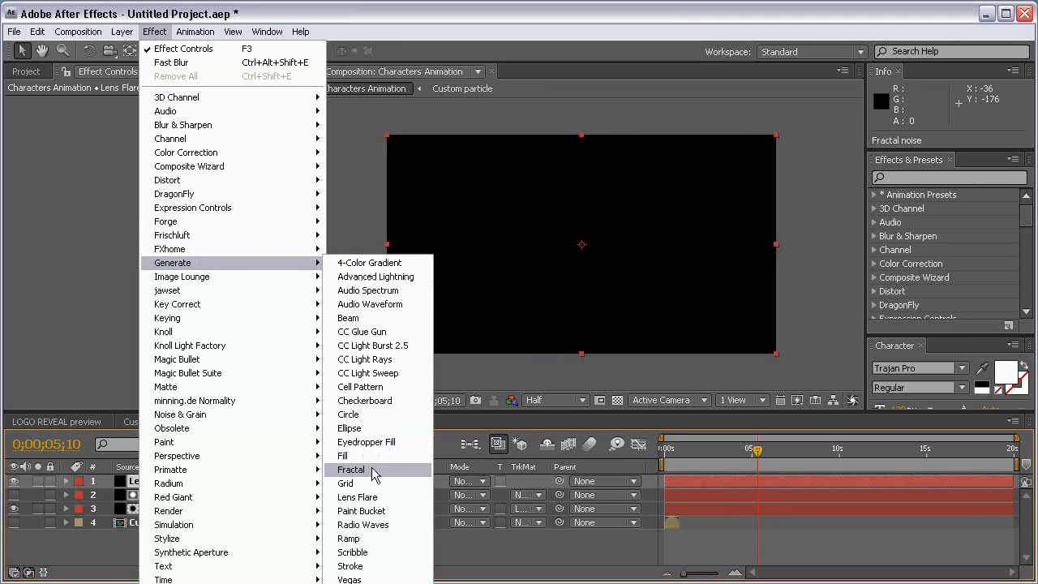
pyautogui.click(378, 498)
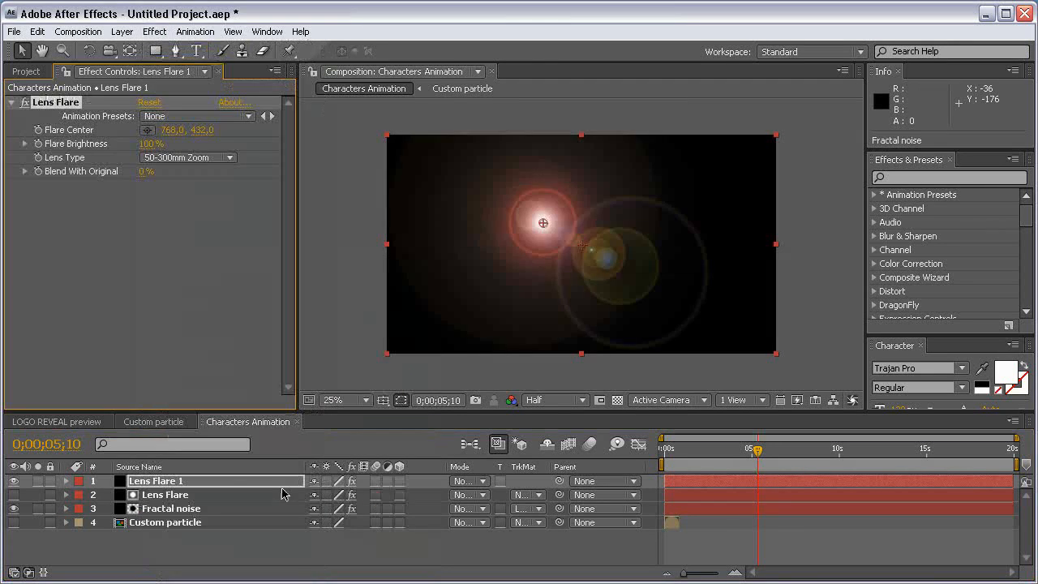
pyautogui.click(227, 483)
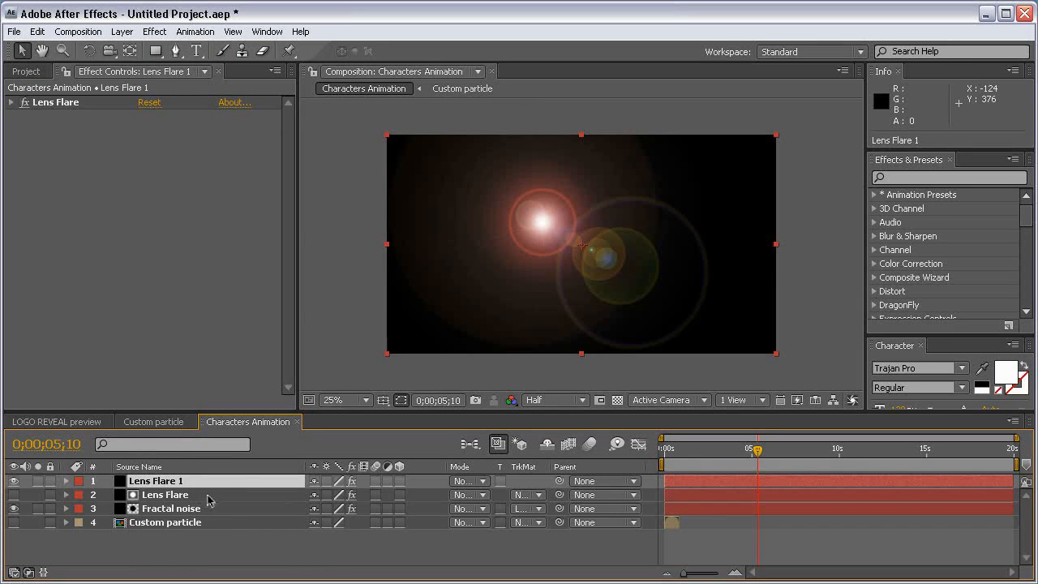
# Add a 100% opacity keyframe to the Lens Flare matte layer at 0;00;04;00
pyautogui.click(211, 498)
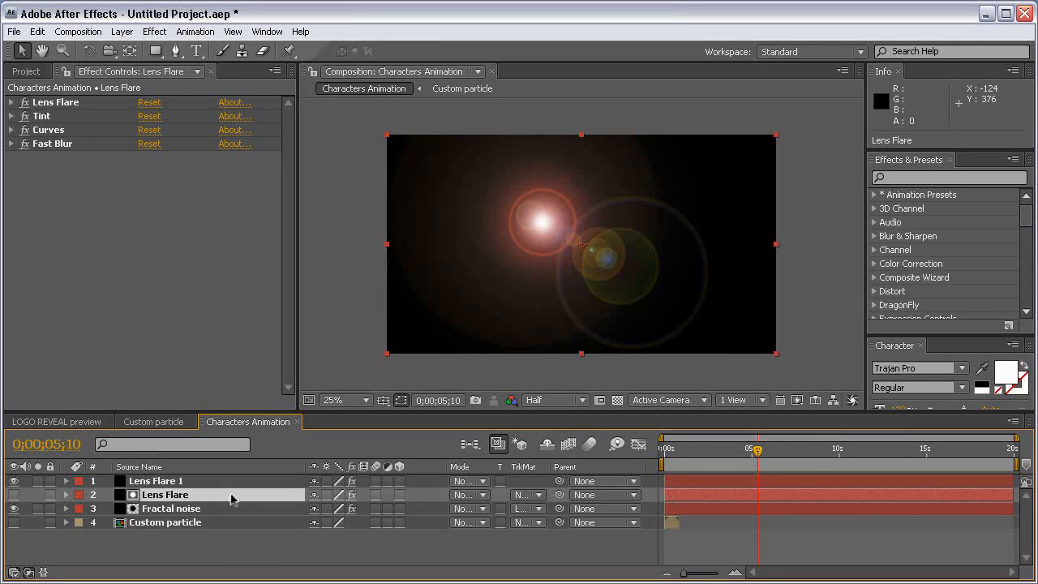
pyautogui.press('t')
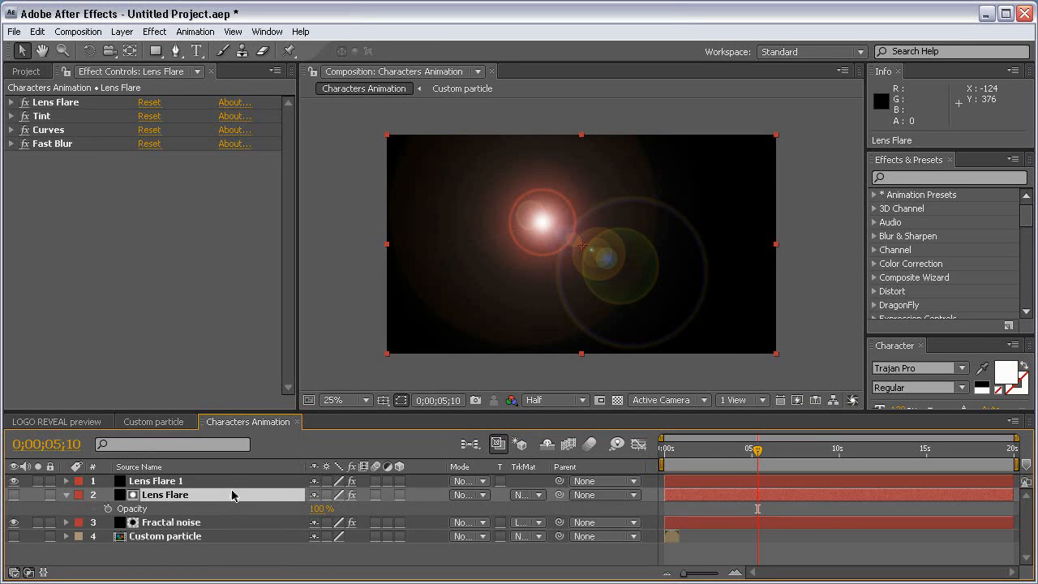
pyautogui.moveTo(746, 449); pyautogui.dragTo(734, 449)
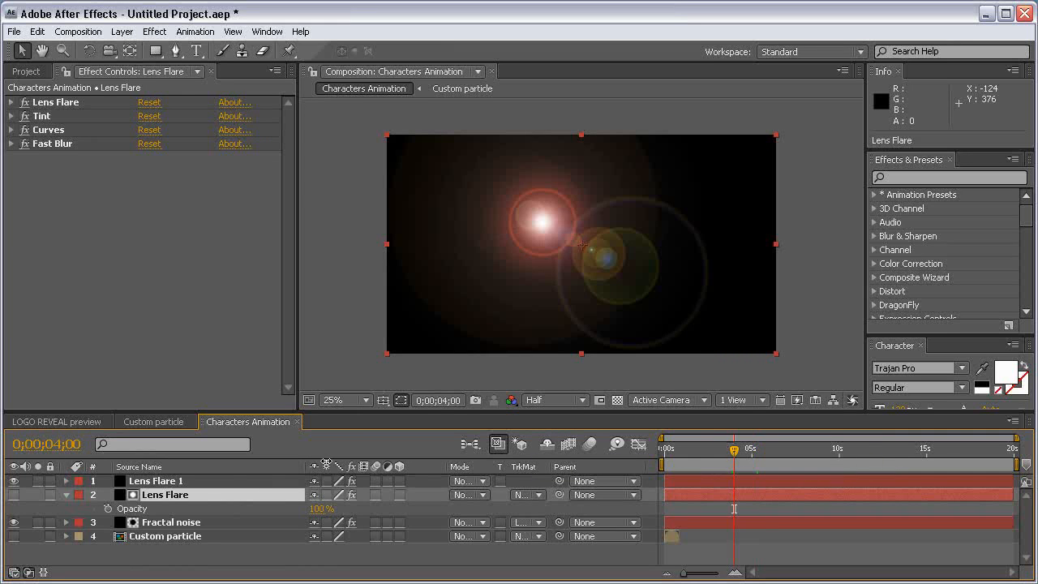
pyautogui.click(108, 508)
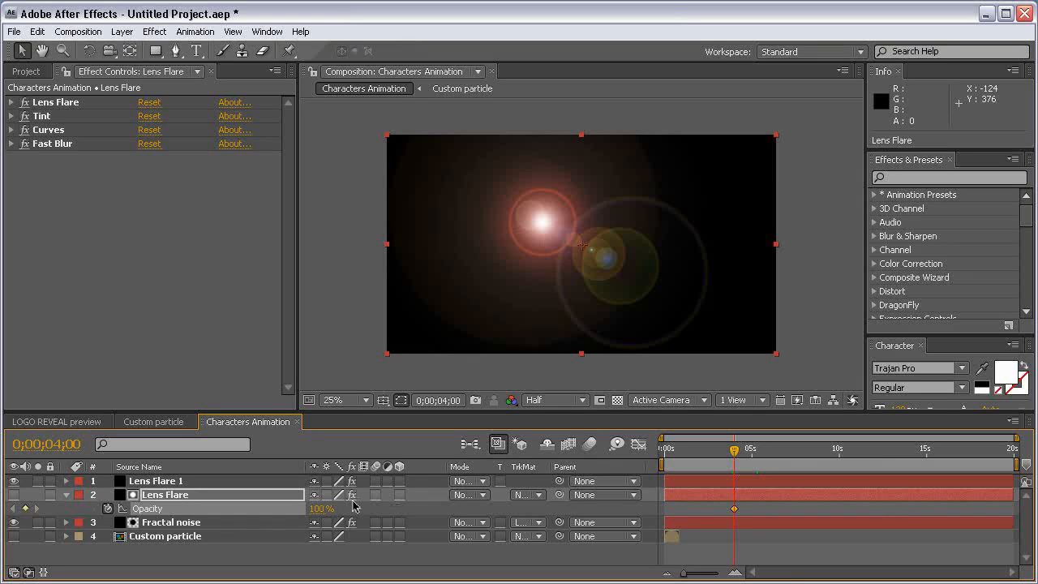
# Set the Lens Flare matte layer's opacity to 45% at 0;00;06;00 as a second keyframe
pyautogui.click(780, 451)
pyautogui.hotkey('shift', 'pageup')
pyautogui.press('pageup')
pyautogui.press('pageup')
pyautogui.press('pageup')
pyautogui.press('pageup')
pyautogui.click(320, 508)
pyautogui.write('45')
pyautogui.click(398, 555)
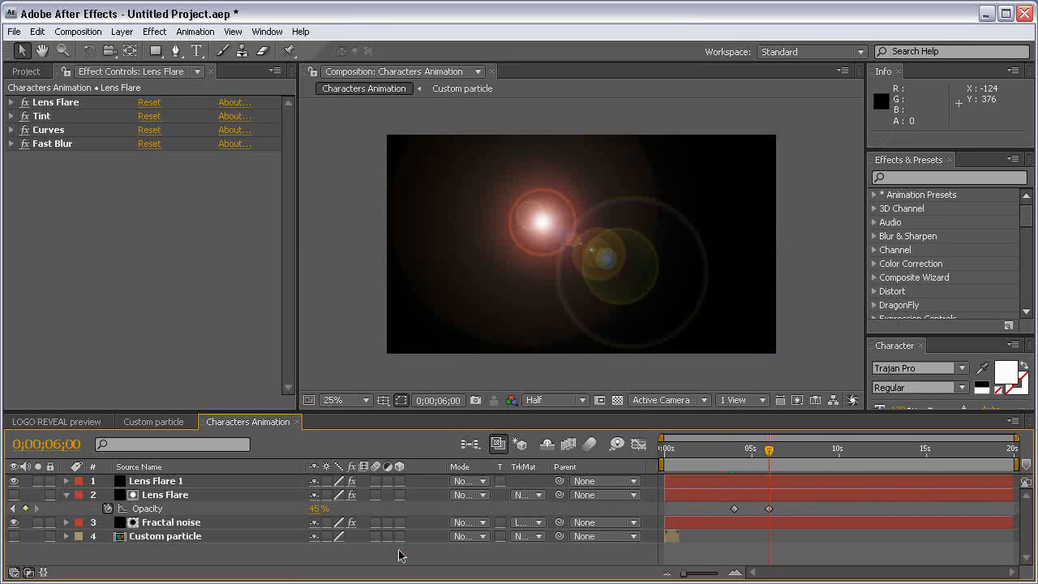
# Add another 45% opacity keyframe to the Lens Flare matte layer at 0;00;08;00
pyautogui.click(814, 454)
pyautogui.hotkey('shift', 'pageup')
pyautogui.hotkey('shift', 'pageup')
pyautogui.press('pagedown')
pyautogui.press('pagedown')
pyautogui.press('pagedown')
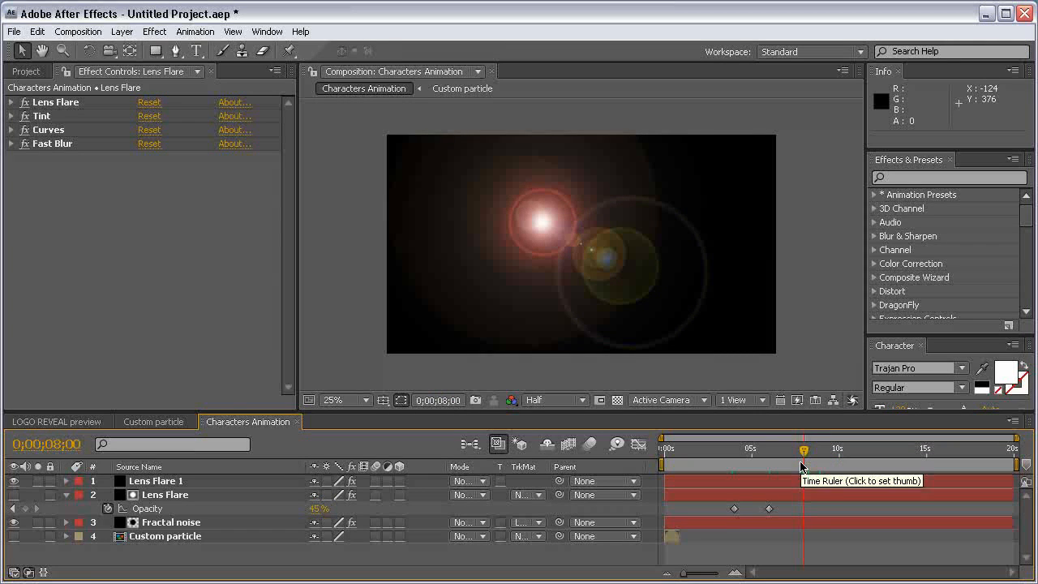
pyautogui.click(25, 509)
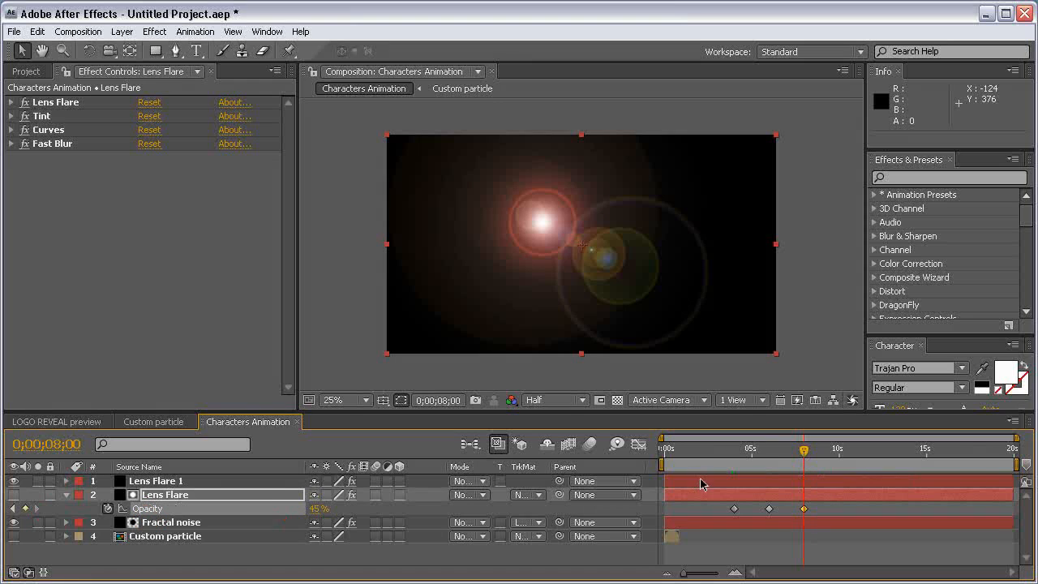
# Set the Lens Flare matte layer's opacity to 65% near the 10-second mark as a new keyframe
pyautogui.click(837, 451)
pyautogui.moveTo(837, 454); pyautogui.dragTo(839, 453)
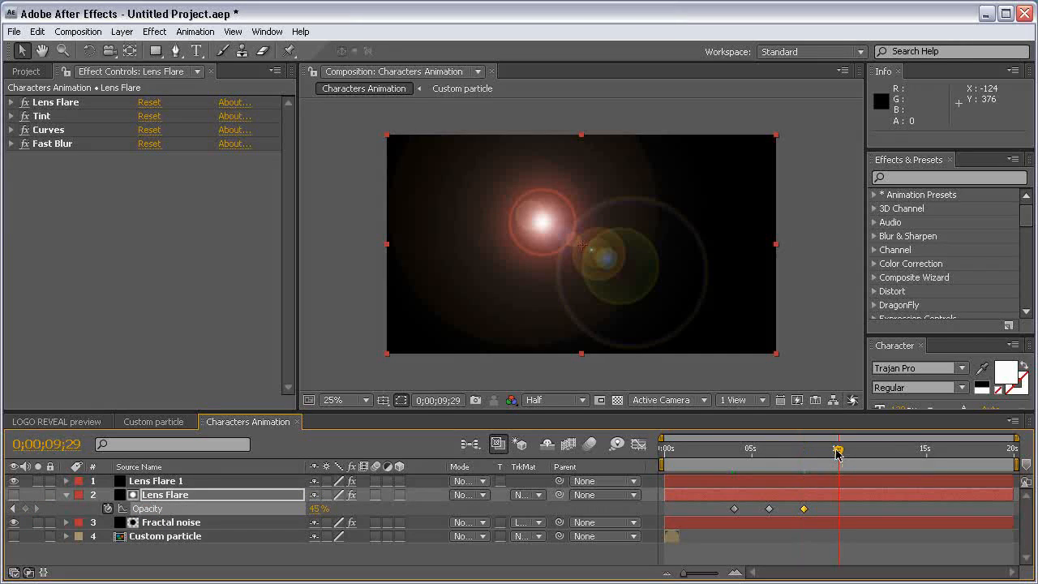
pyautogui.click(315, 510)
pyautogui.press('Return')
# Set the Lens Flare matte layer's opacity to 0% at 0;00;11;00 as the last keyframe
pyautogui.click(856, 451)
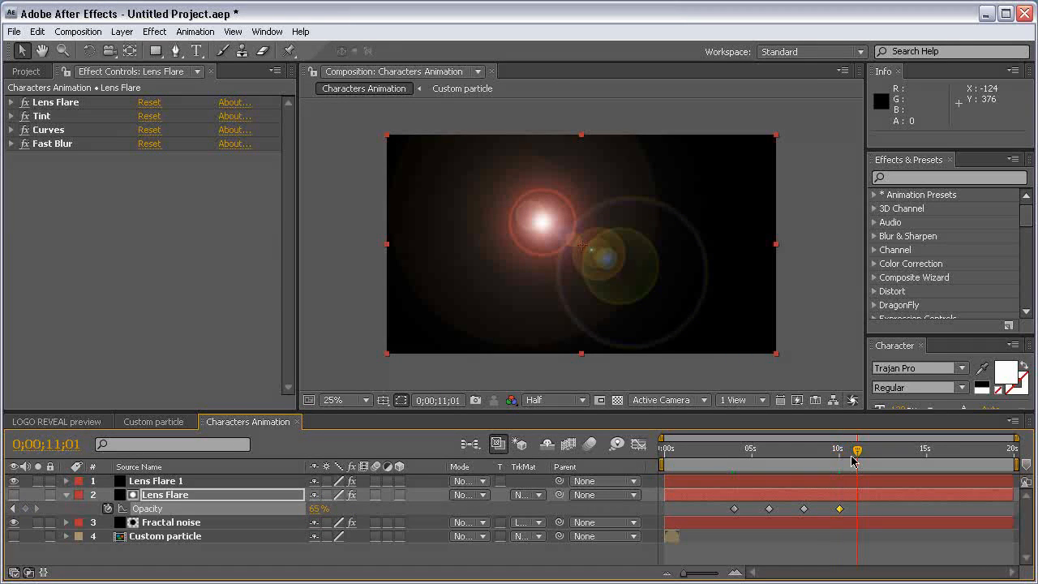
pyautogui.click(319, 509)
pyautogui.press('Return')
pyautogui.click(454, 559)
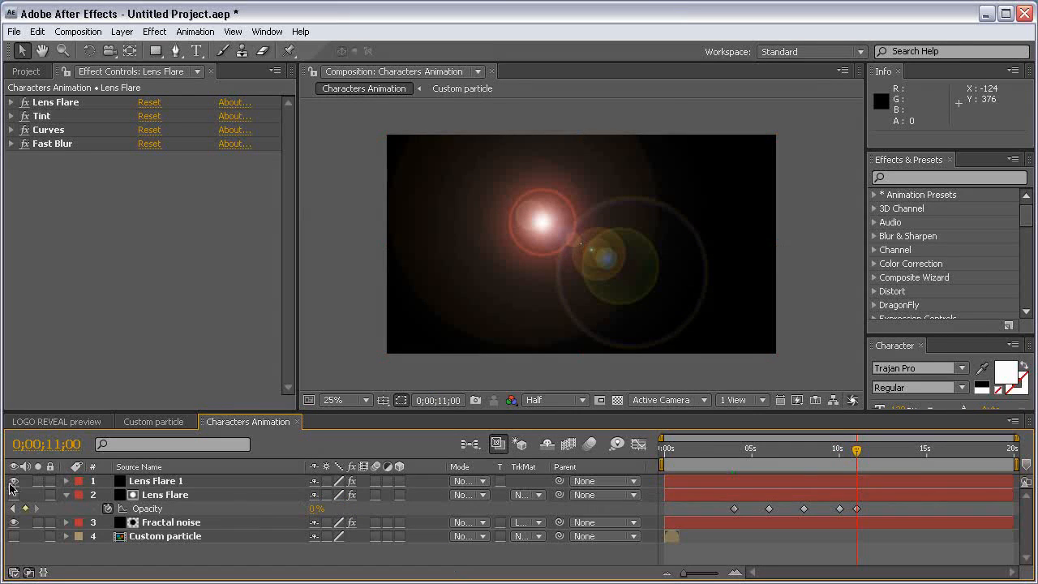
# Hide the Lens Flare 1 layer and check the matted fractal noise between 0;00;03;10 and 0;00;03;20
pyautogui.click(13, 481)
pyautogui.click(723, 449)
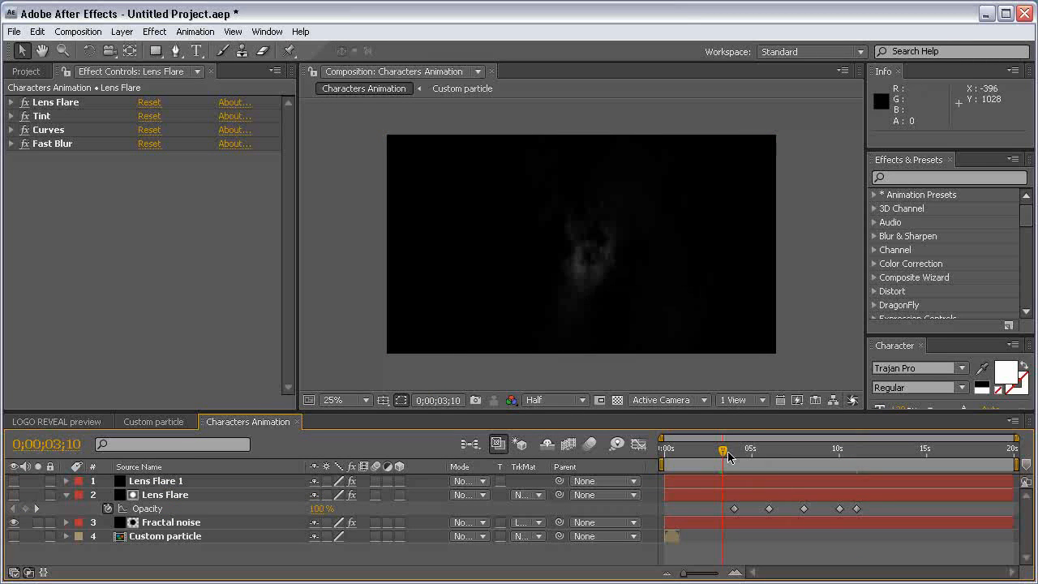
pyautogui.moveTo(723, 449); pyautogui.dragTo(728, 448)
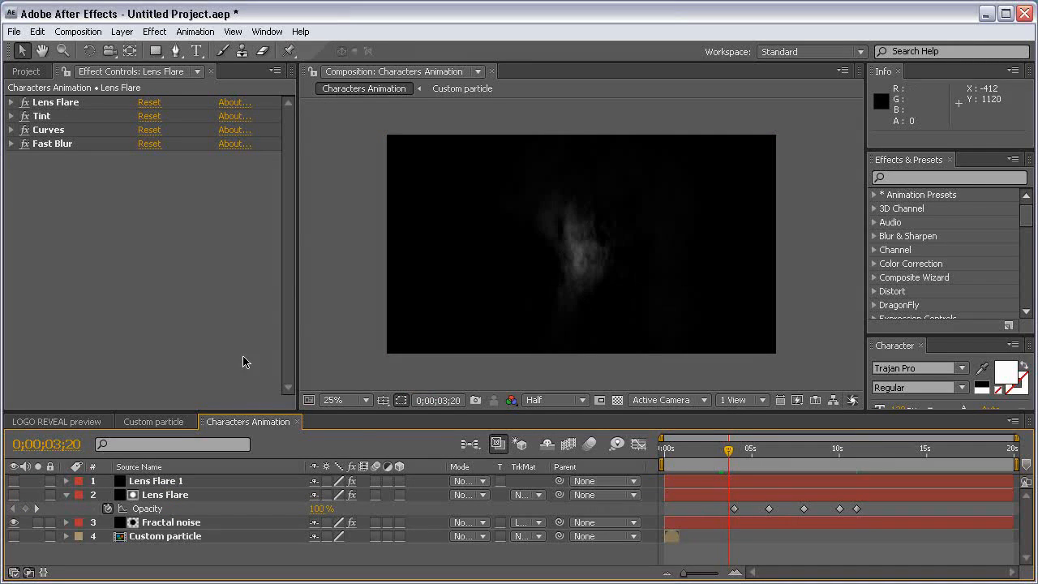
# Scrub through the LOGO REVEAL preview composition to about 0;00;09;24 to study the reference glow
pyautogui.click(69, 422)
pyautogui.moveTo(690, 448)
pyautogui.mouseDown()
pyautogui.moveTo(678, 450)
pyautogui.moveTo(702, 450)
pyautogui.moveTo(680, 451)
pyautogui.moveTo(695, 452)
pyautogui.mouseUp()
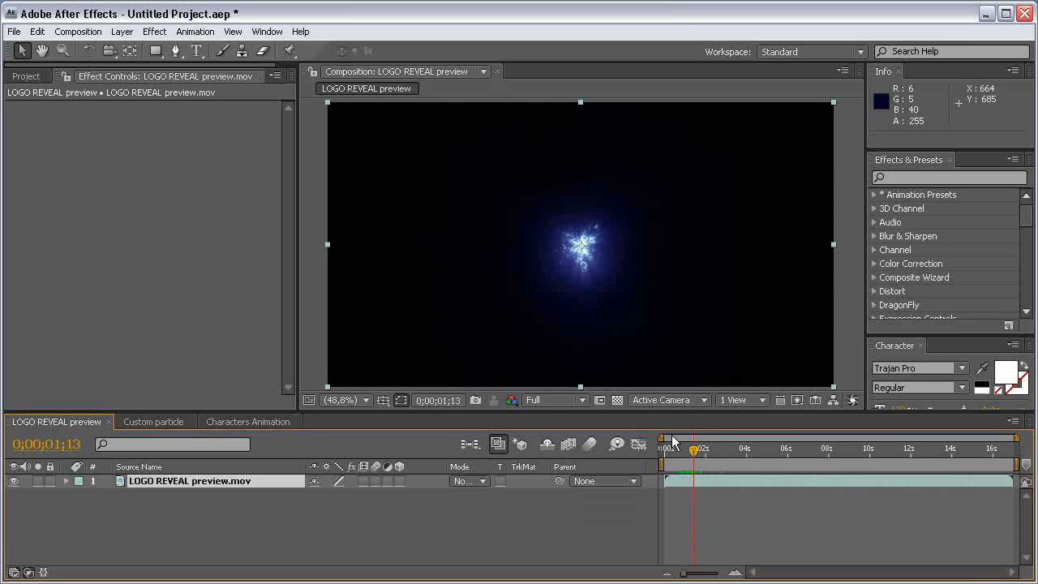
pyautogui.moveTo(701, 459); pyautogui.dragTo(867, 451)
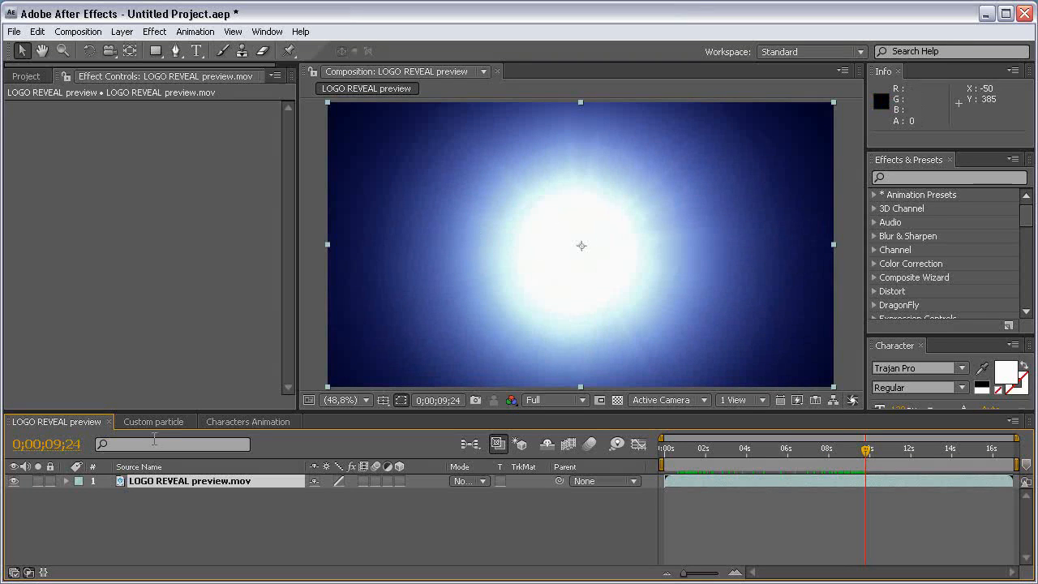
# In the Characters Animation composition, collapse the Lens Flare layer's properties and make the Lens Flare 1 layer visible
pyautogui.click(271, 423)
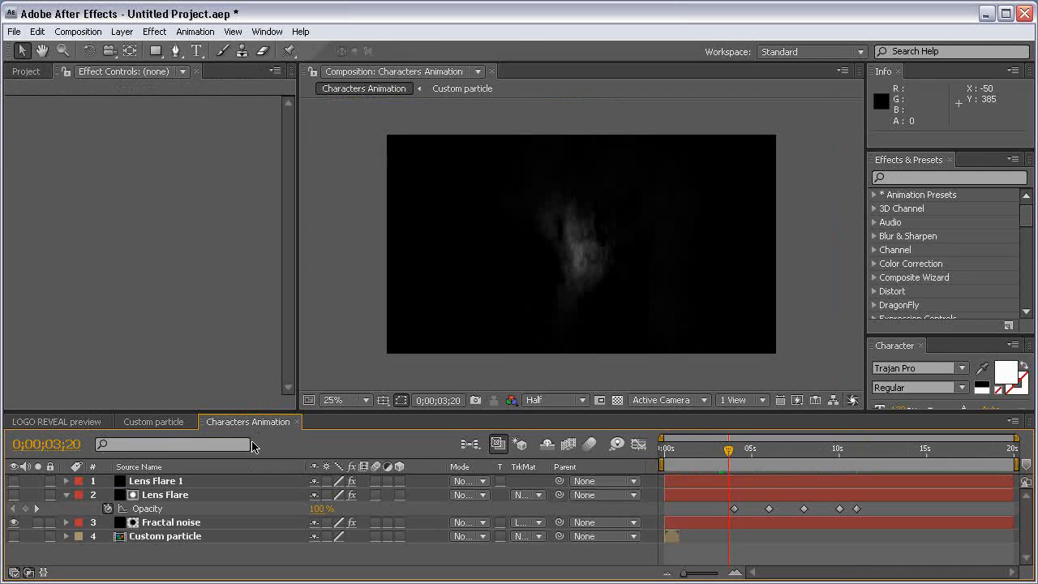
pyautogui.click(66, 495)
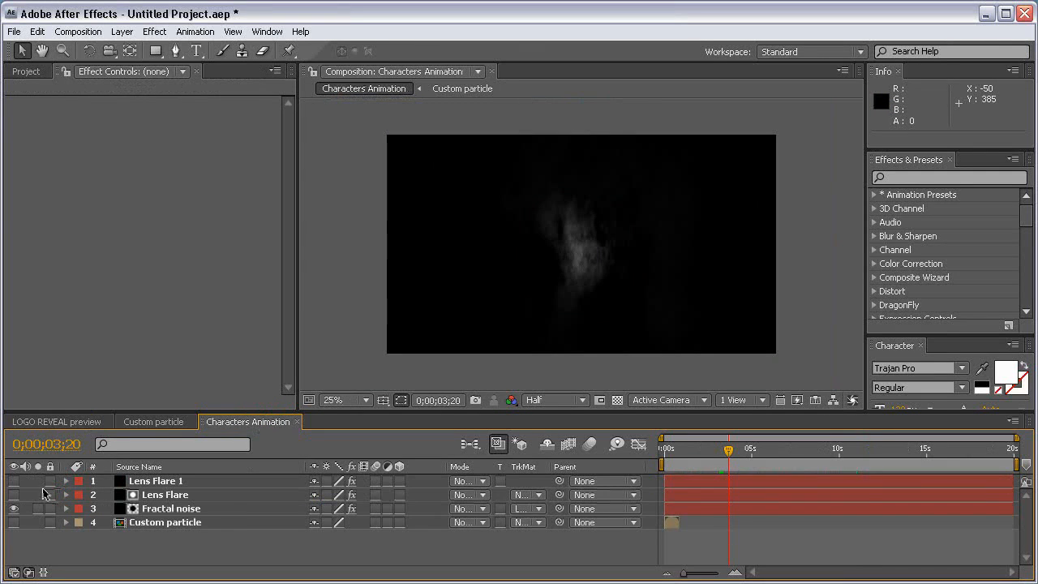
pyautogui.click(13, 481)
pyautogui.click(188, 482)
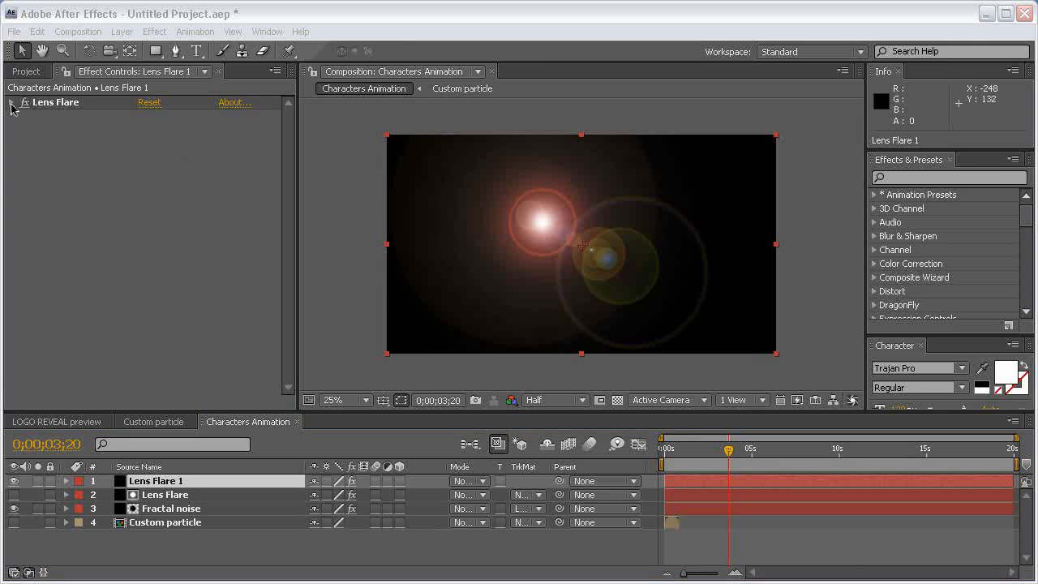
# Set the Flare Center of the Lens Flare 1 layer's Lens Flare effect to 960, 580
pyautogui.click(11, 103)
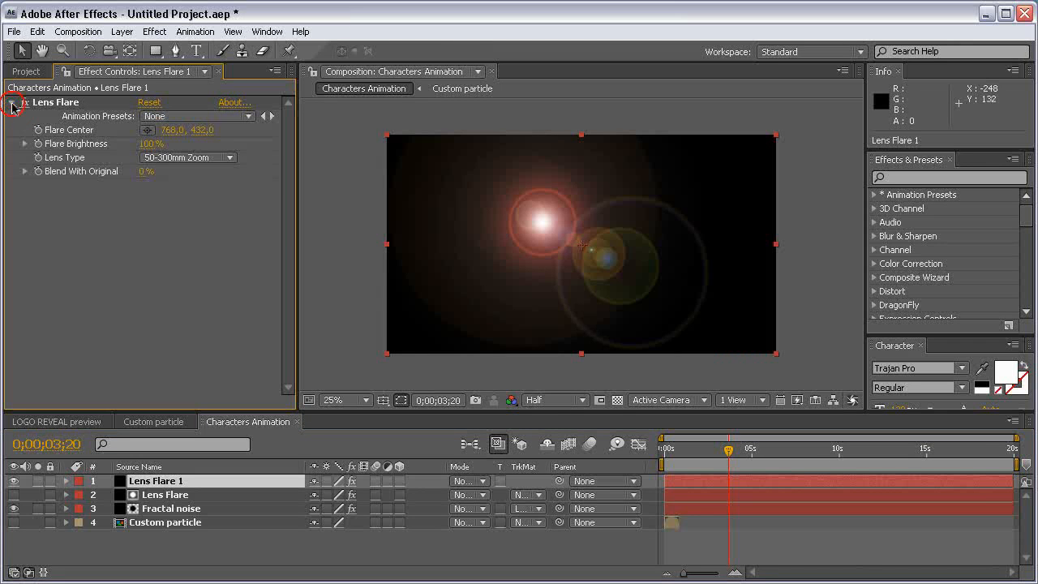
pyautogui.click(56, 102)
pyautogui.moveTo(544, 222); pyautogui.dragTo(582, 249)
pyautogui.click(174, 131)
pyautogui.write('960')
pyautogui.press('Tab')
pyautogui.write('580')
pyautogui.press('Return')
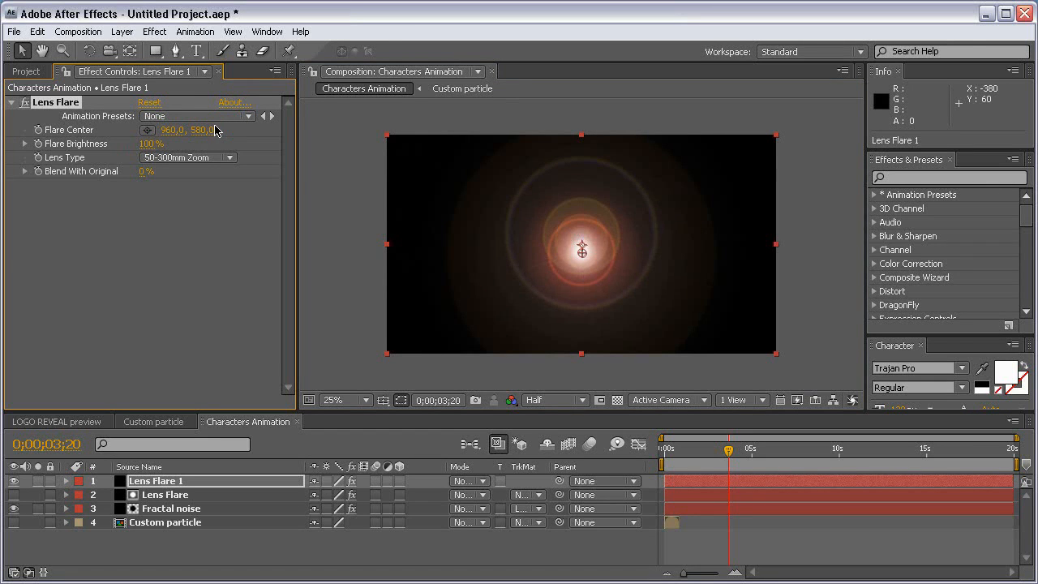
# Add Tint and Curves effects to the Lens Flare 1 layer and collapse its Lens Flare and Tint settings
pyautogui.click(154, 31)
pyautogui.moveTo(239, 161)
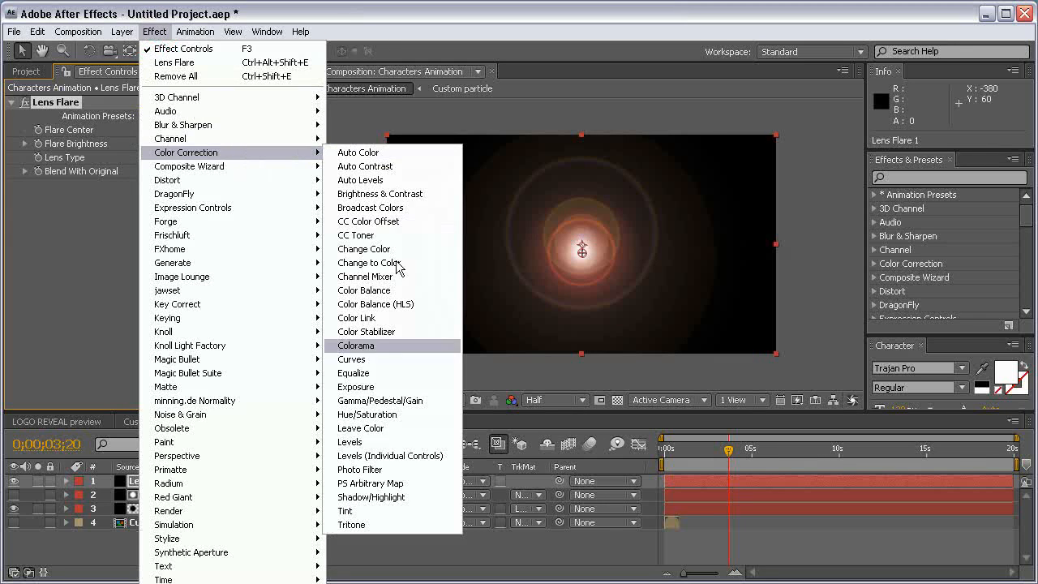
pyautogui.click(405, 511)
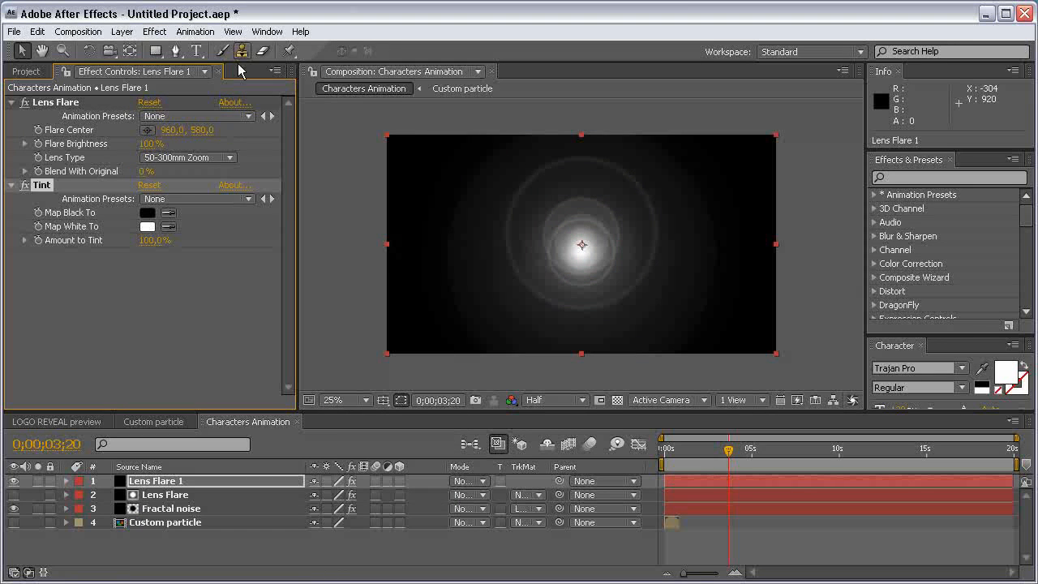
pyautogui.click(155, 32)
pyautogui.moveTo(241, 159)
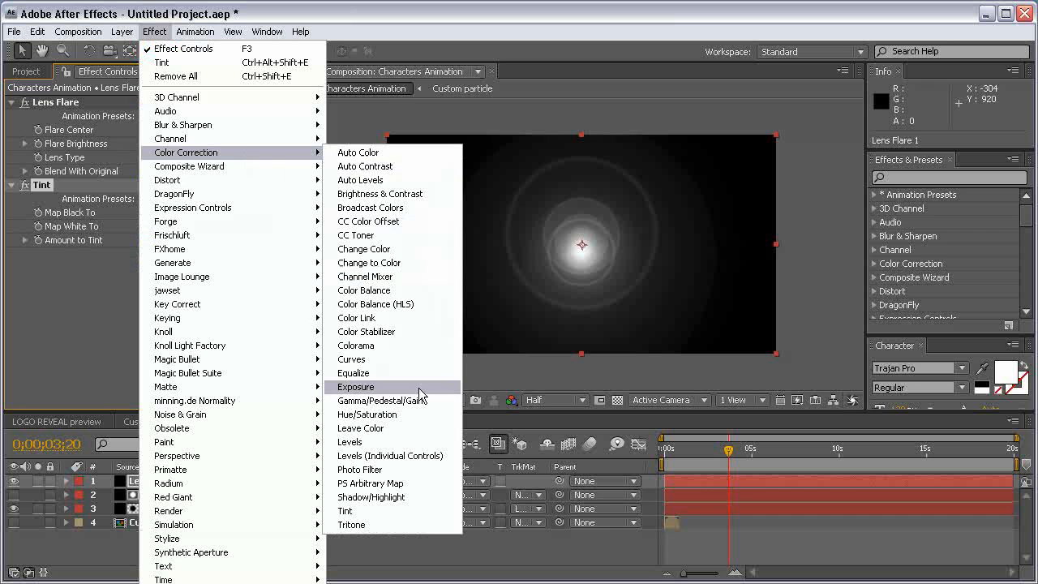
pyautogui.click(388, 362)
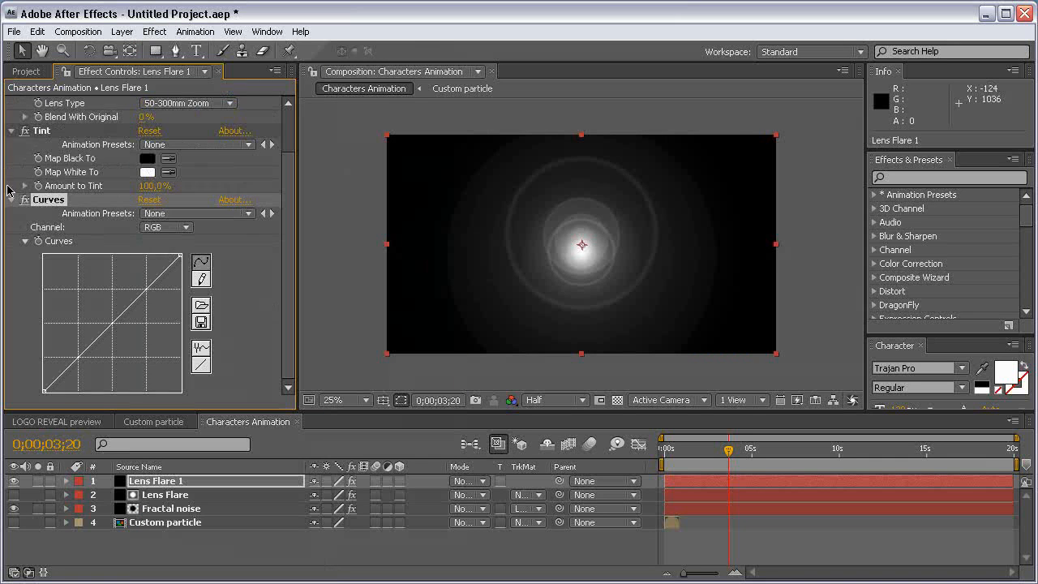
pyautogui.click(11, 134)
pyautogui.click(11, 102)
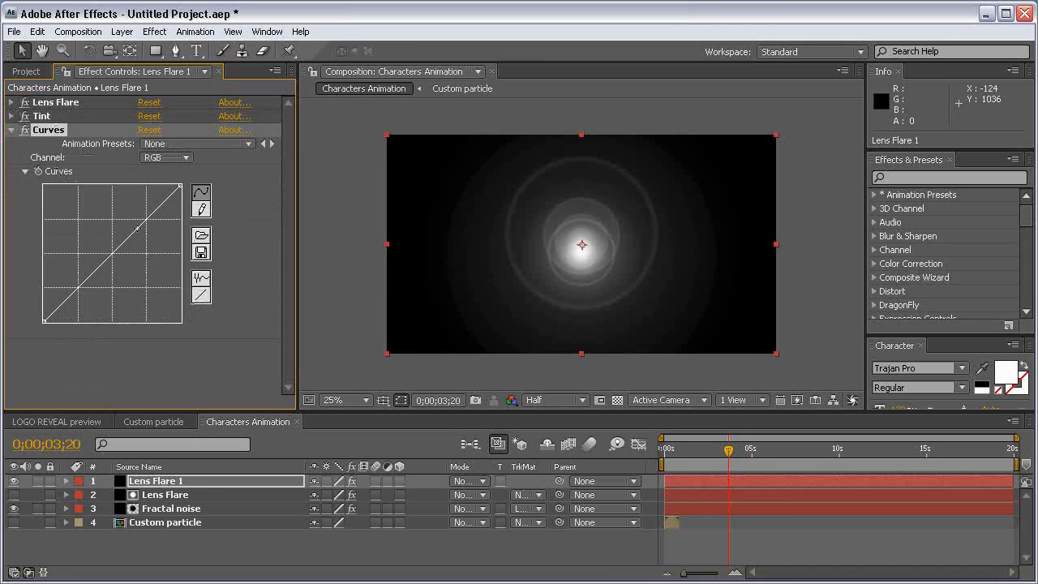
# Raise the highlights of the RGB curve with a shadow anchor point, and bow the Blue curve strongly upward
pyautogui.moveTo(138, 227); pyautogui.dragTo(131, 219)
pyautogui.moveTo(63, 298); pyautogui.dragTo(70, 297)
pyautogui.click(166, 157)
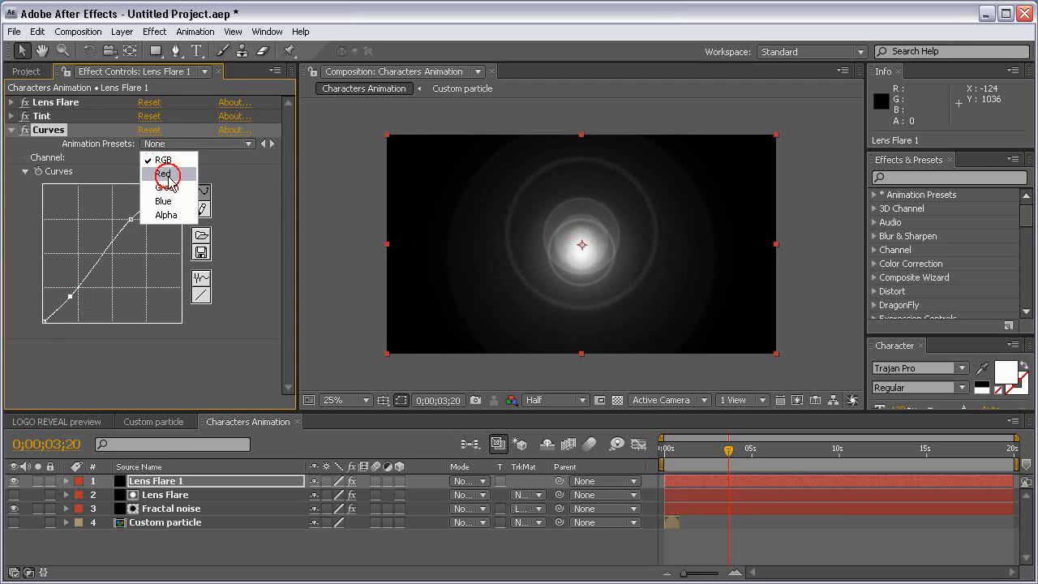
pyautogui.click(164, 201)
pyautogui.moveTo(144, 223); pyautogui.dragTo(107, 215)
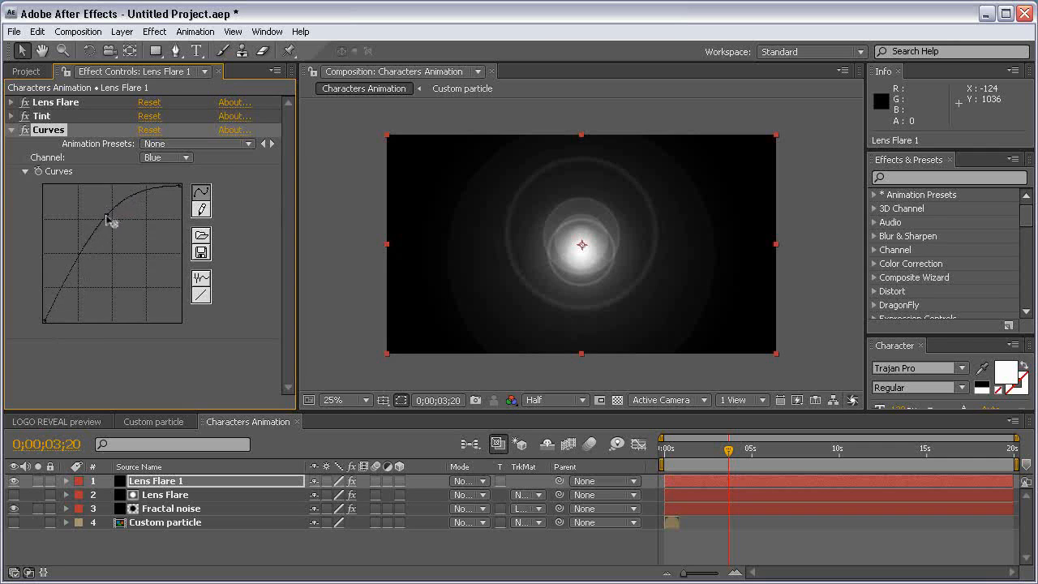
# Adjust the Green curve and pull the Red curve downward on Lens Flare 1, finishing with the Curves effect collapsed
pyautogui.click(166, 157)
pyautogui.click(166, 143)
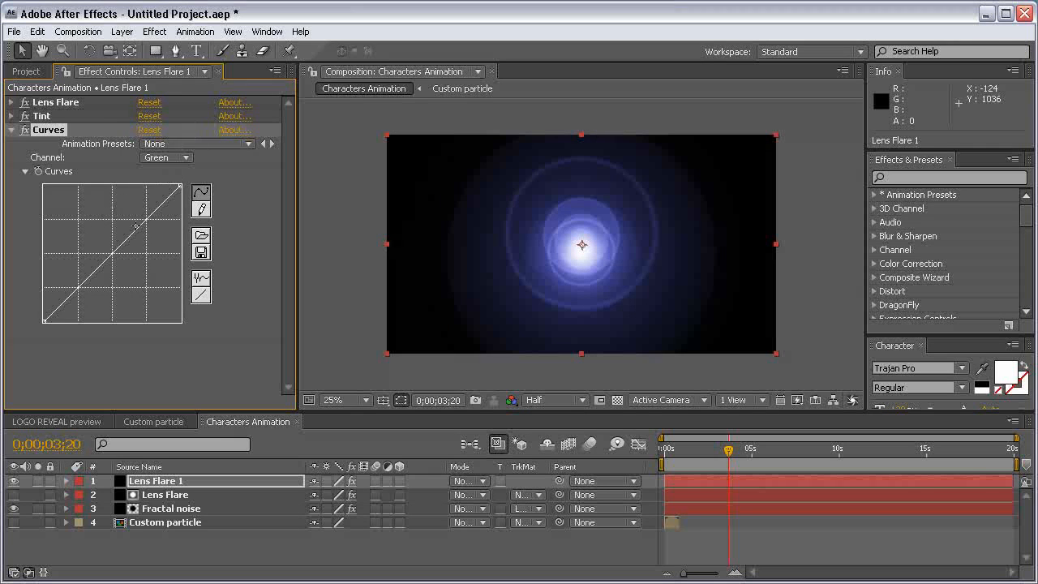
pyautogui.moveTo(139, 226); pyautogui.dragTo(142, 237)
pyautogui.click(166, 157)
pyautogui.click(167, 143)
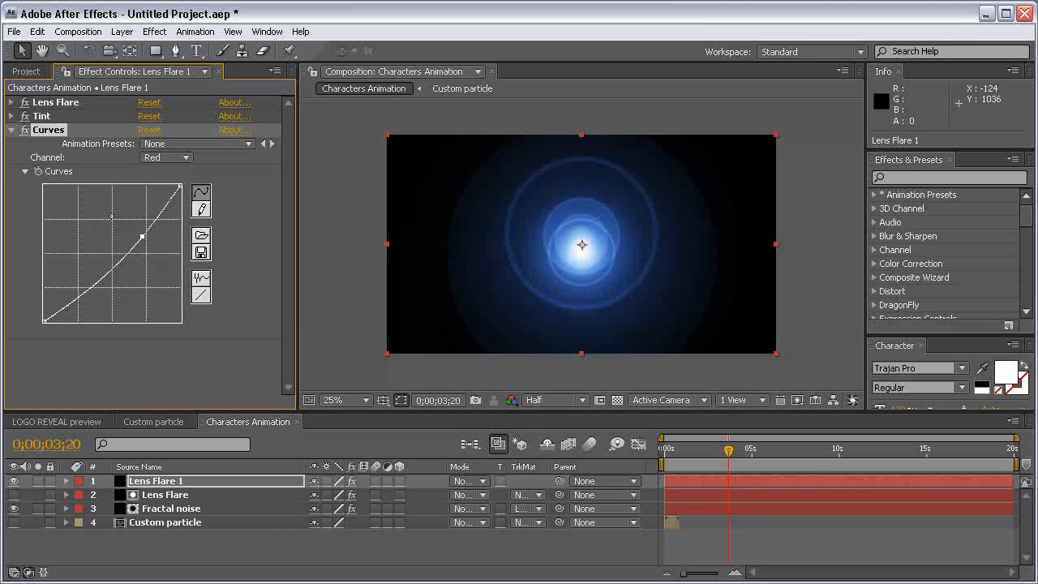
pyautogui.click(11, 131)
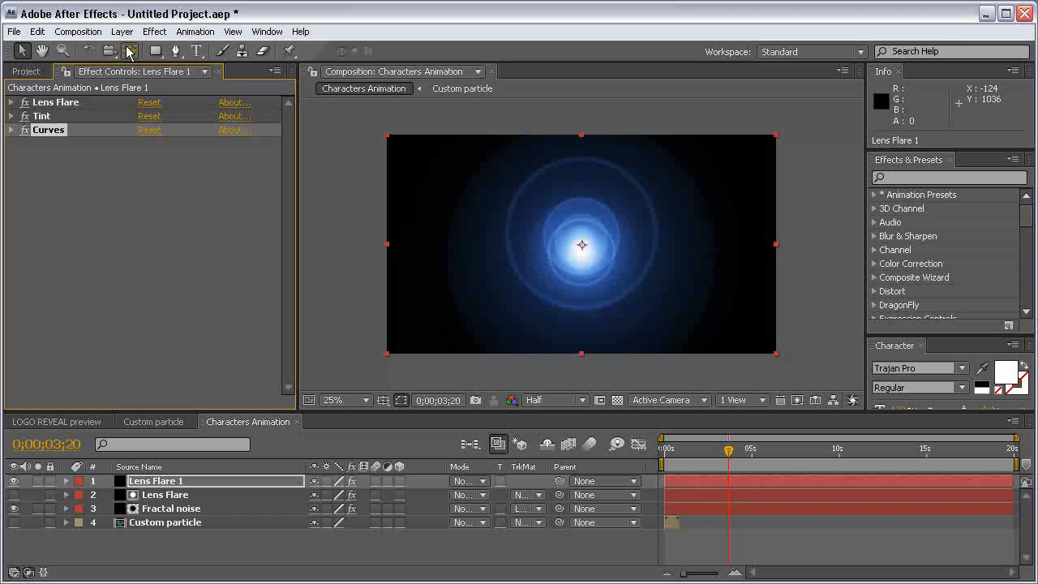
# Add a Fast Blur effect to the Lens Flare 1 layer with Blurriness set to 200
pyautogui.click(154, 32)
pyautogui.moveTo(235, 128)
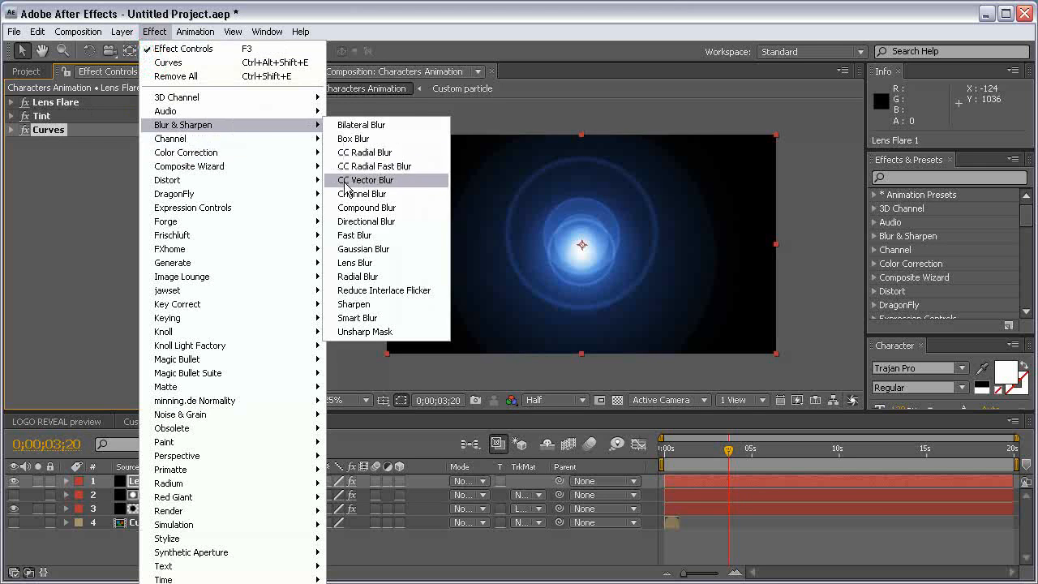
pyautogui.click(369, 241)
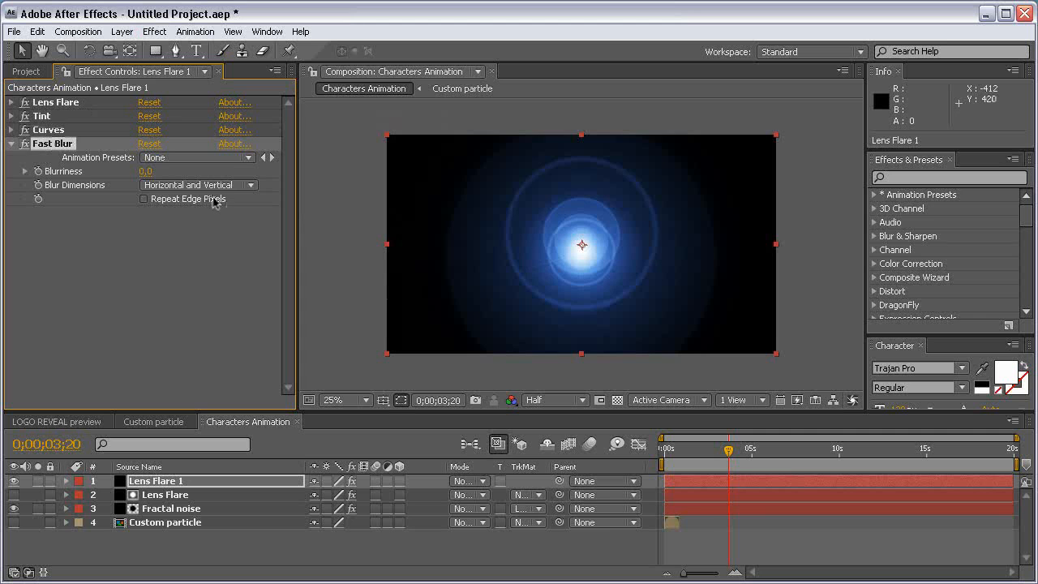
pyautogui.click(145, 171)
pyautogui.press('Return')
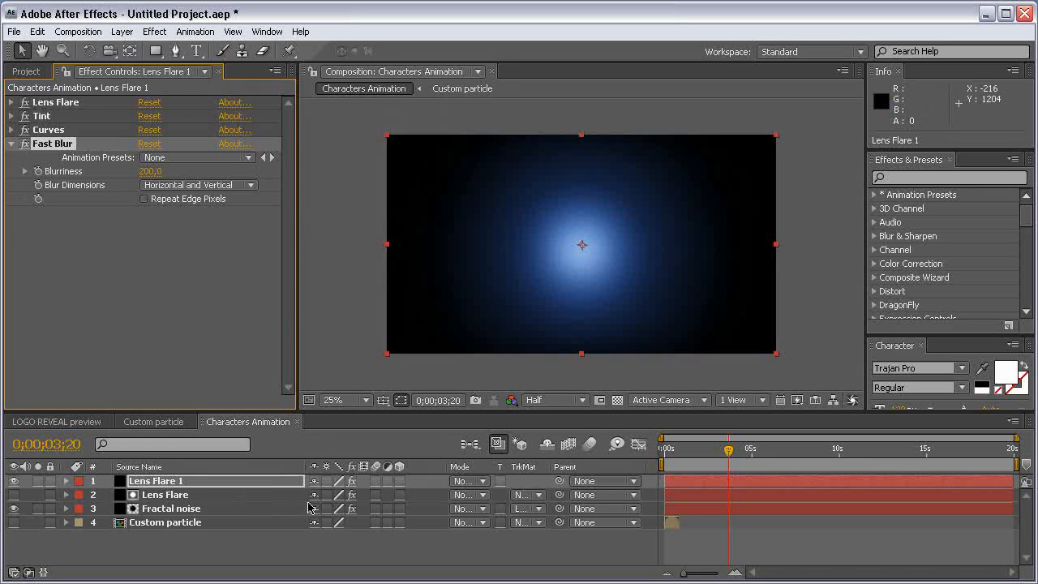
# Set the blending mode of the Lens Flare 1 layer to Add
pyautogui.click(278, 480)
pyautogui.press('F4')
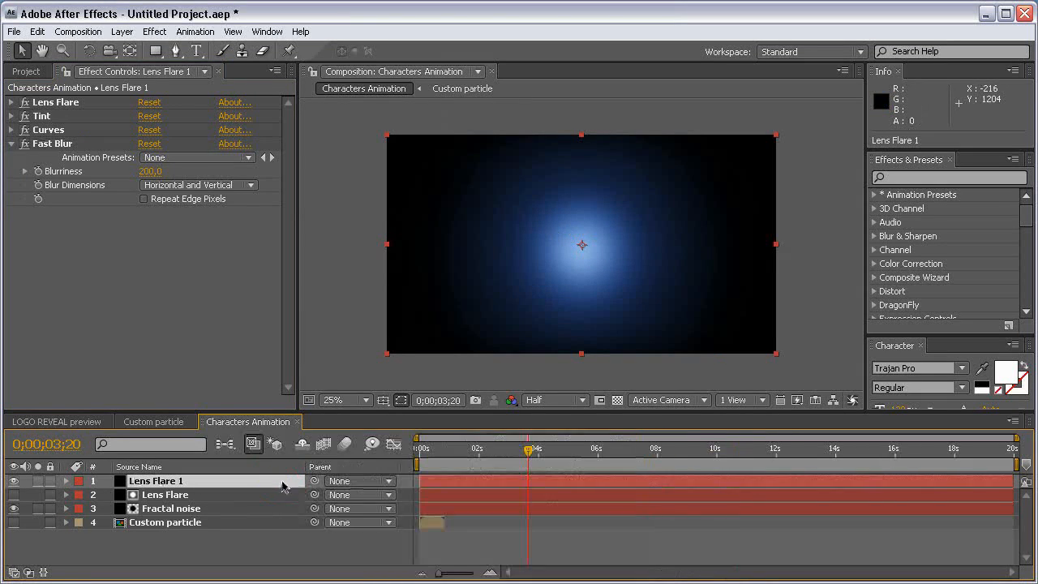
pyautogui.press('F4')
pyautogui.click(467, 484)
pyautogui.click(469, 445)
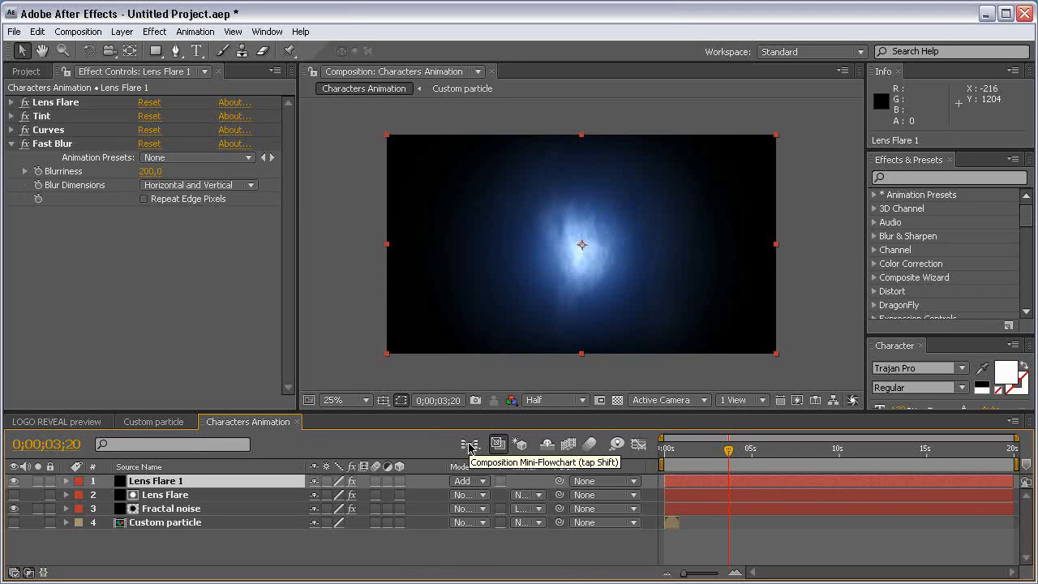
# Switch the timeline columns so that Mode and TrkMat replace the layer switches
pyautogui.click(29, 573)
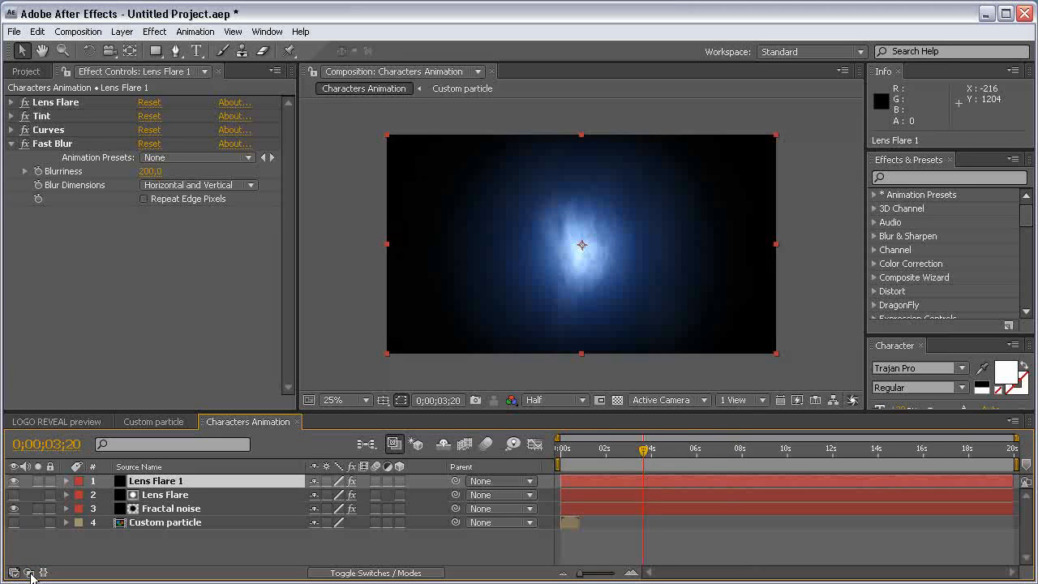
pyautogui.click(29, 573)
pyautogui.click(29, 572)
pyautogui.click(30, 572)
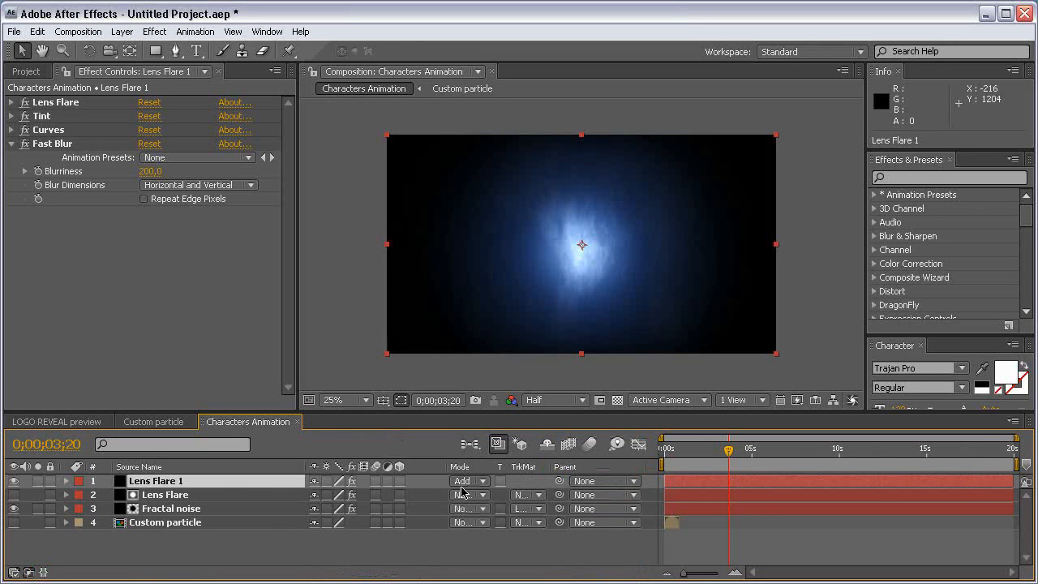
pyautogui.click(30, 573)
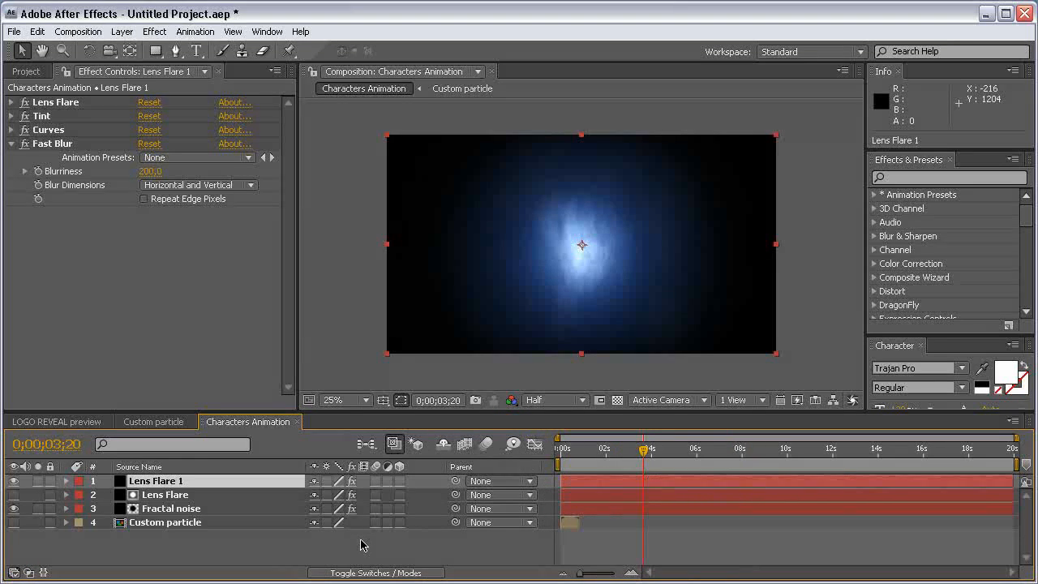
pyautogui.press('F4')
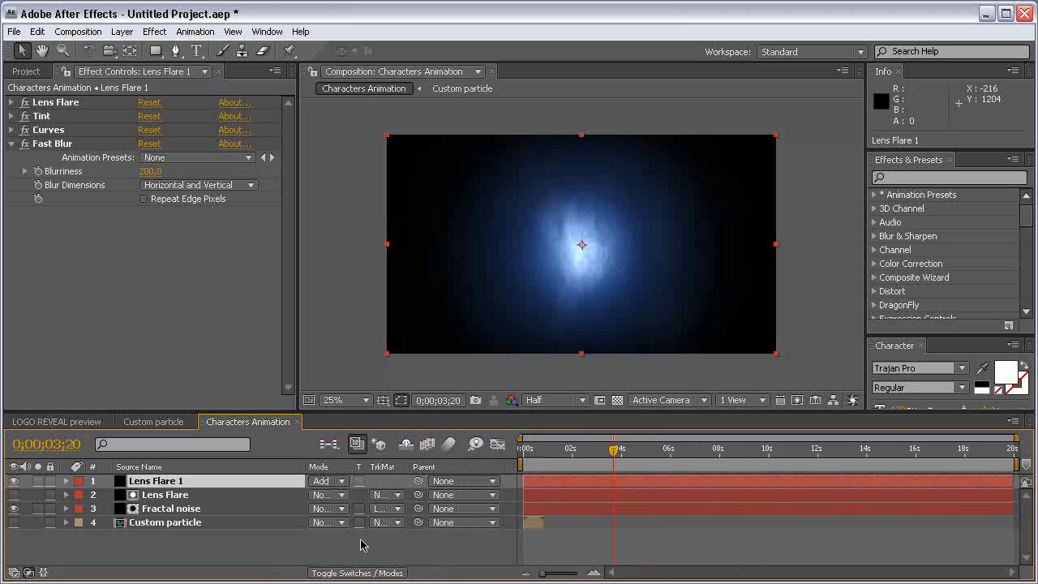
# Start keyframing Flare Brightness on the Lens Flare 1 layer with a value of 0% at 0;00;01;00
pyautogui.click(231, 495)
pyautogui.click(227, 481)
pyautogui.click(11, 144)
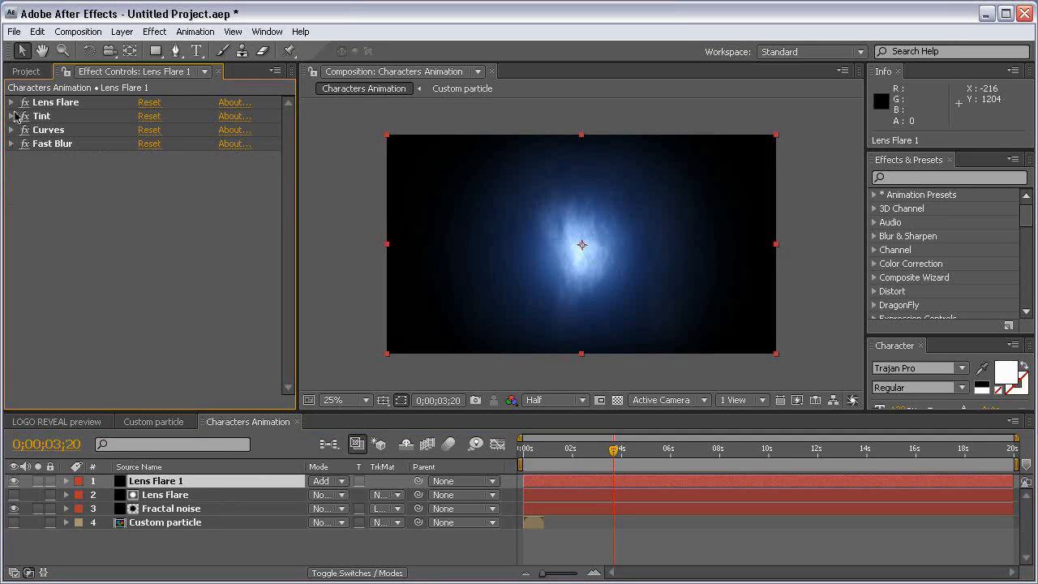
pyautogui.click(11, 103)
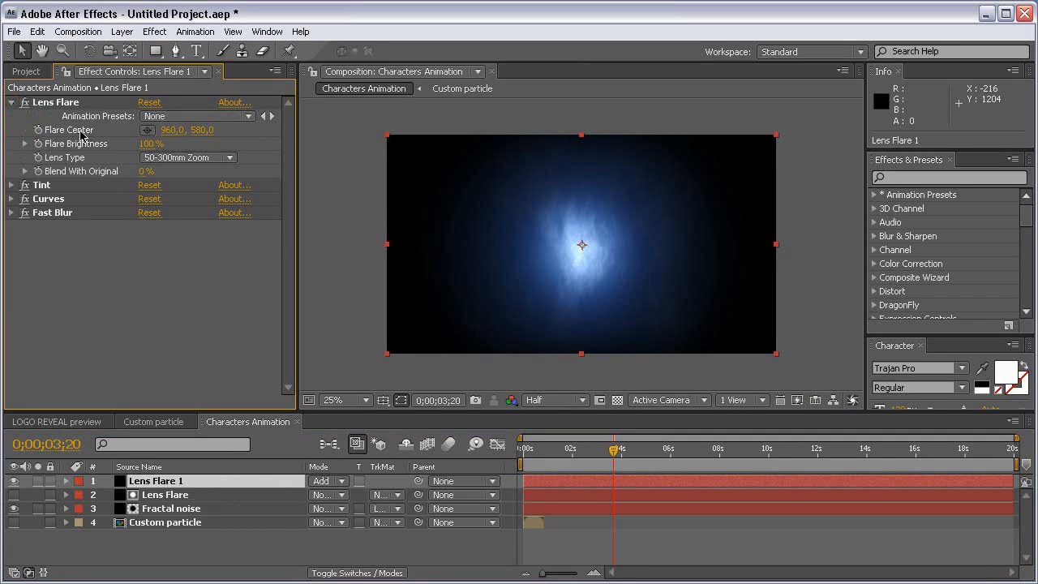
pyautogui.click(532, 449)
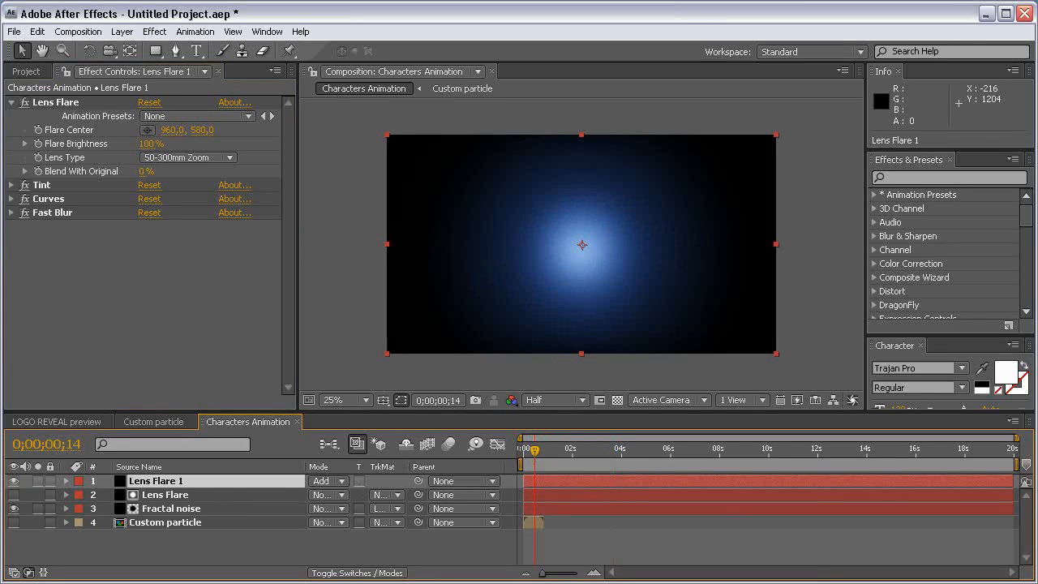
pyautogui.press('=')
pyautogui.press('=')
pyautogui.press('=')
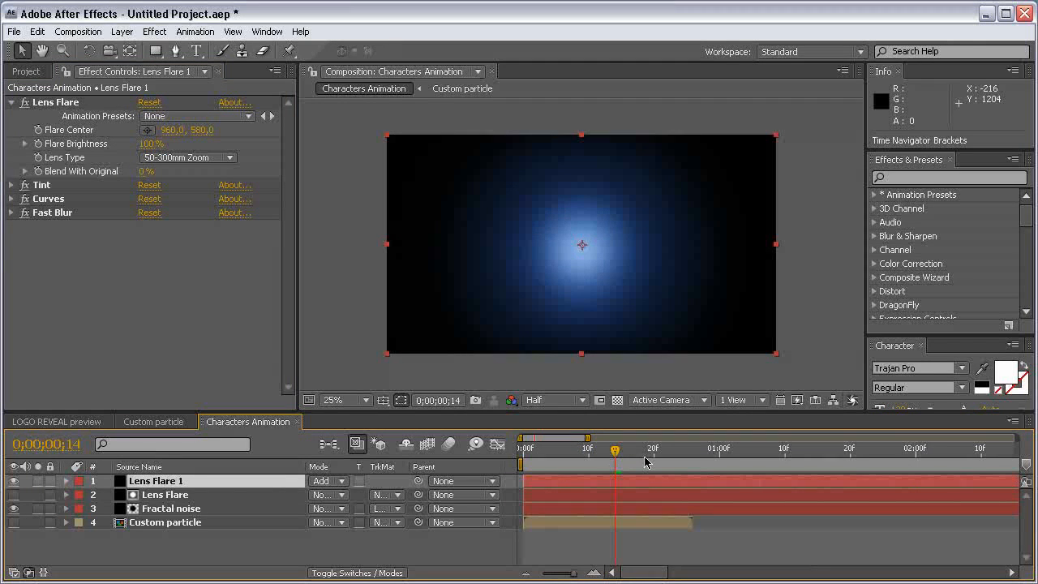
pyautogui.click(719, 451)
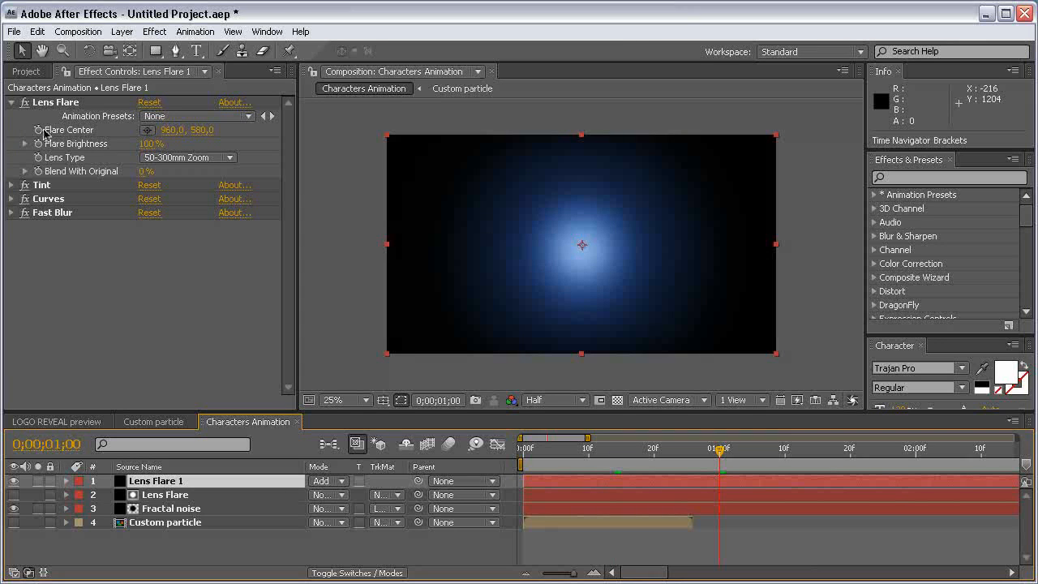
pyautogui.click(38, 144)
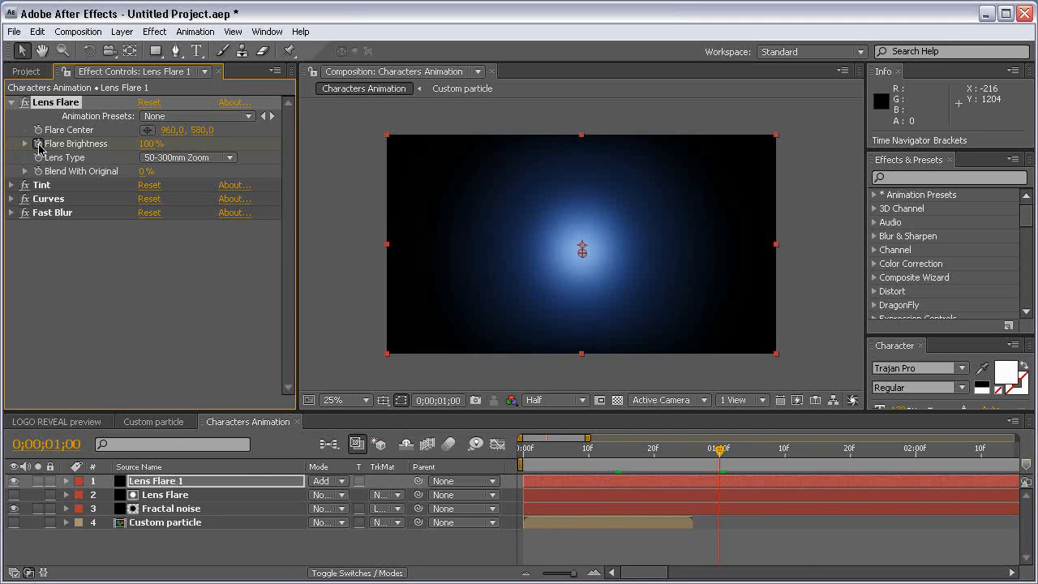
pyautogui.moveTo(148, 144); pyautogui.dragTo(63, 139)
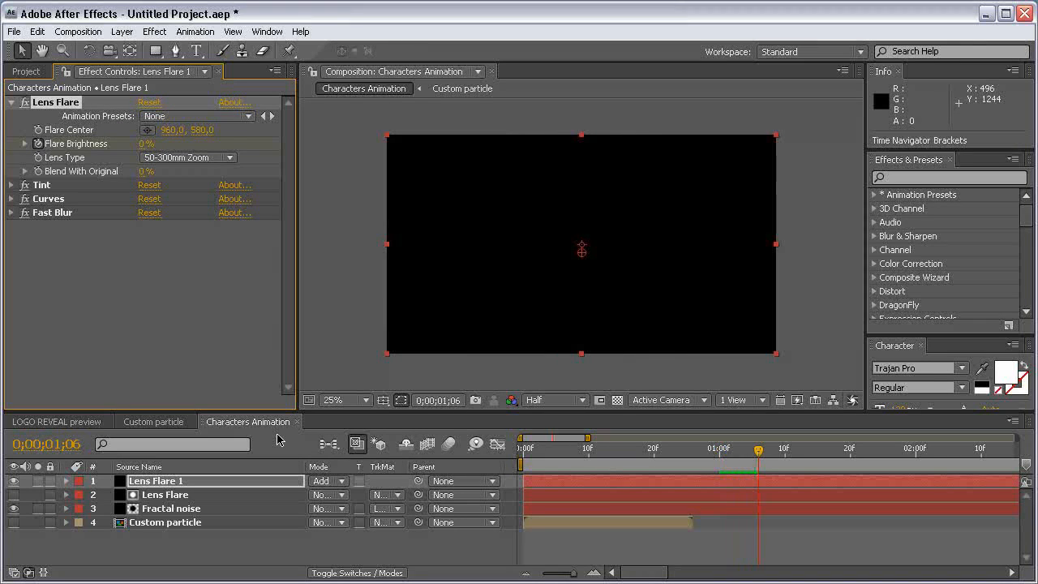
# Add a Flare Brightness keyframe of 90% at 0;00;01;07 on the Lens Flare 1 layer
pyautogui.click(144, 144)
pyautogui.write('9')
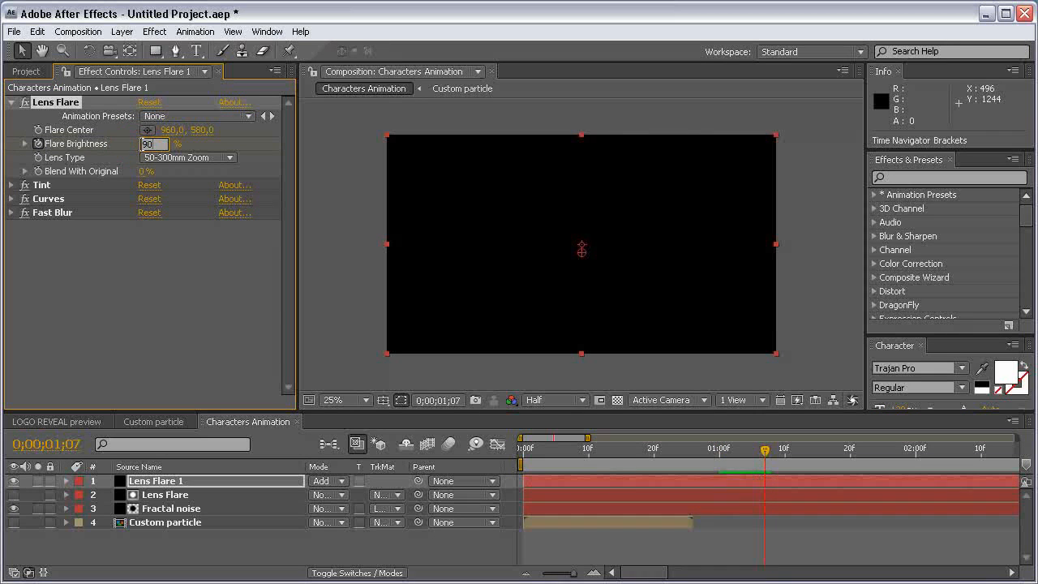
pyautogui.write('0')
pyautogui.press('Return')
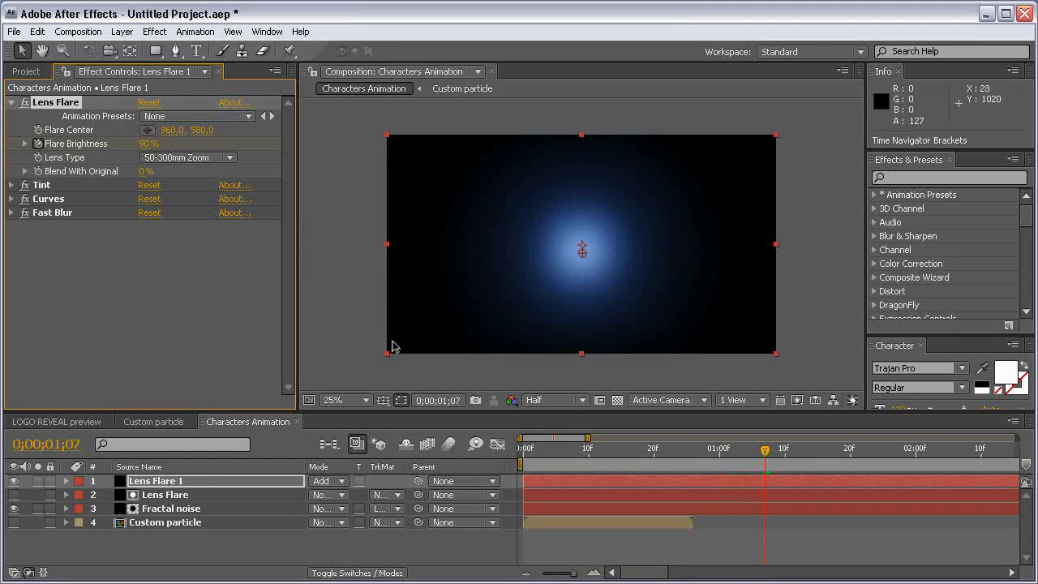
# Bring Flare Brightness on the Lens Flare 1 layer back to 0% at 0;00;01;17
pyautogui.hotkey('shift', 'pagedown')
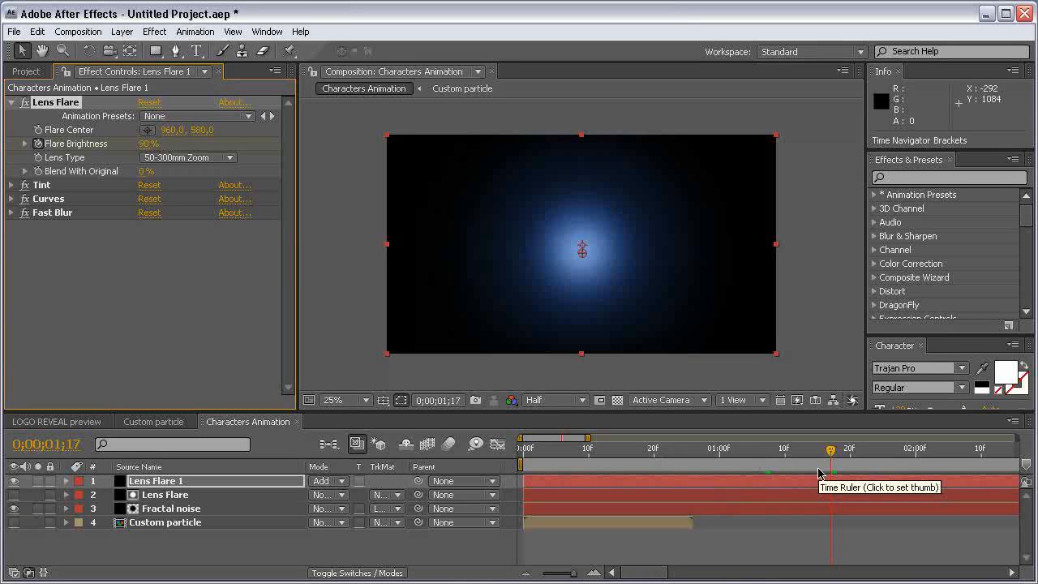
pyautogui.click(147, 144)
pyautogui.write('0')
pyautogui.press('Return')
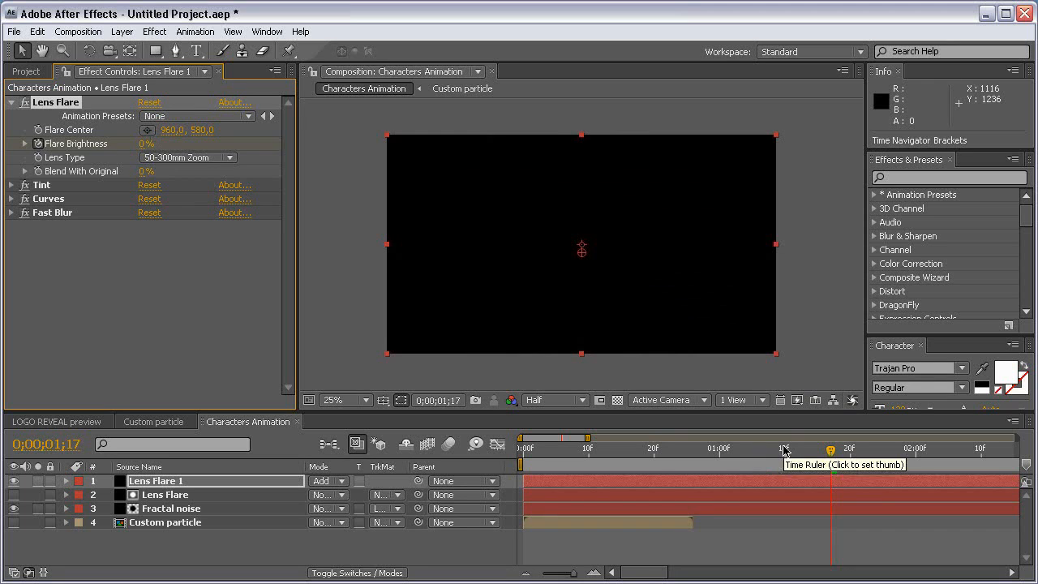
# Add a Flare Brightness keyframe of 100% at 0;00;02;10 on the Lens Flare 1 layer
pyautogui.press('space')
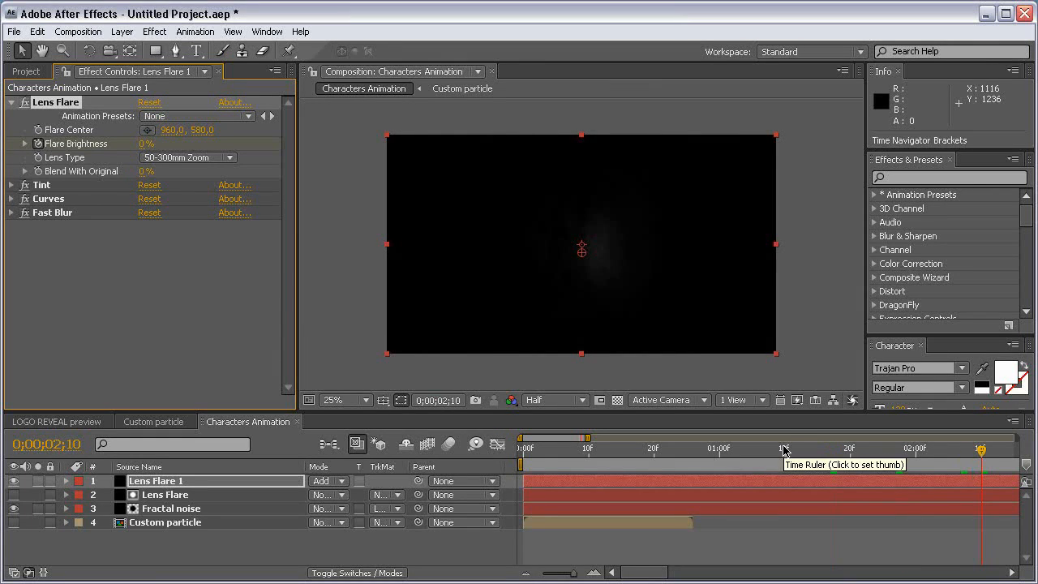
pyautogui.click(146, 144)
pyautogui.write('100')
pyautogui.press('Return')
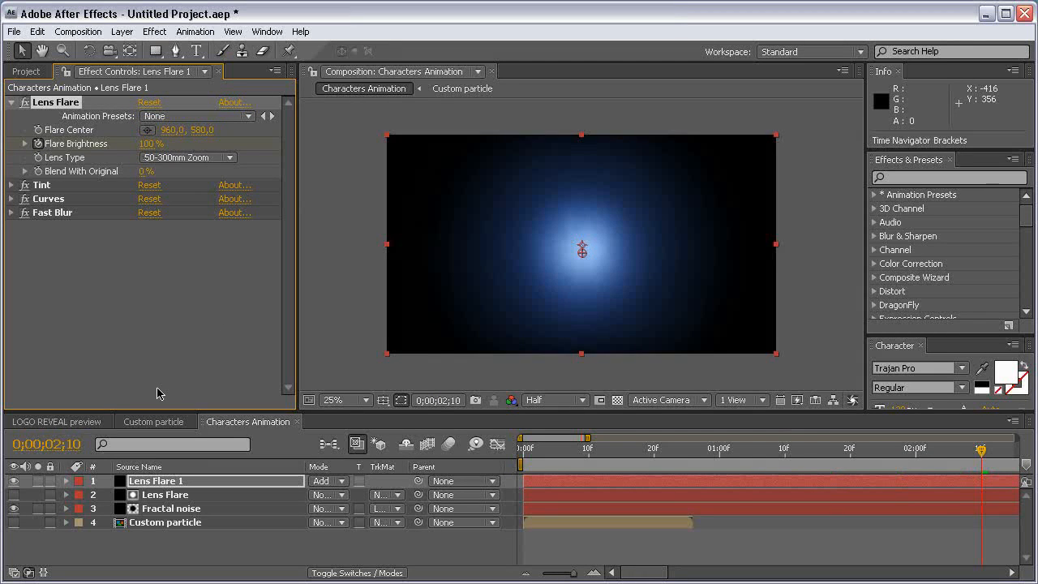
# Scrub through the opening seconds of the LOGO REVEAL preview composition as a reference and return to Characters Animation
pyautogui.click(55, 421)
pyautogui.moveTo(682, 459); pyautogui.dragTo(739, 451)
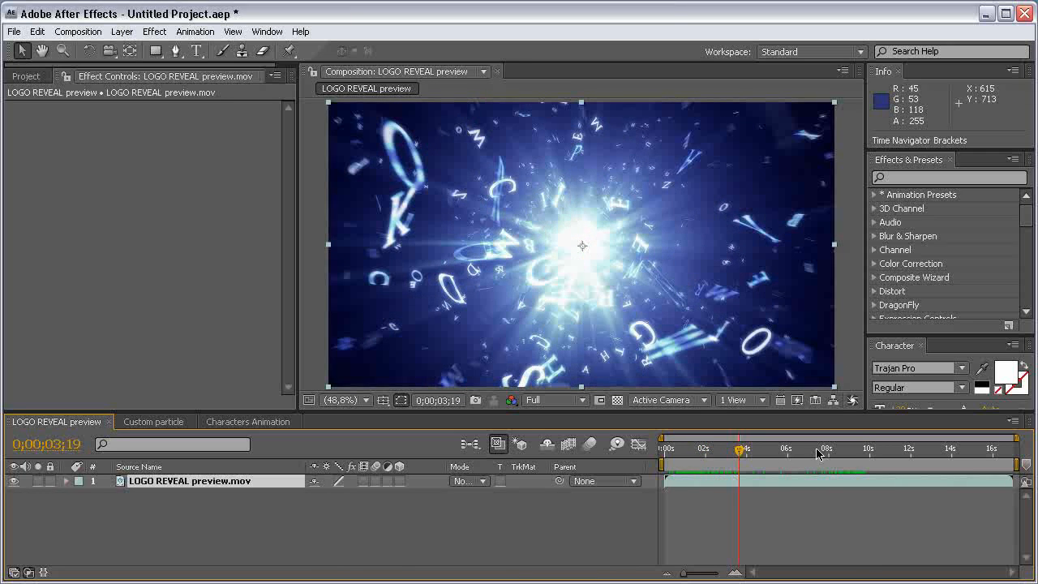
pyautogui.moveTo(743, 451); pyautogui.dragTo(666, 452)
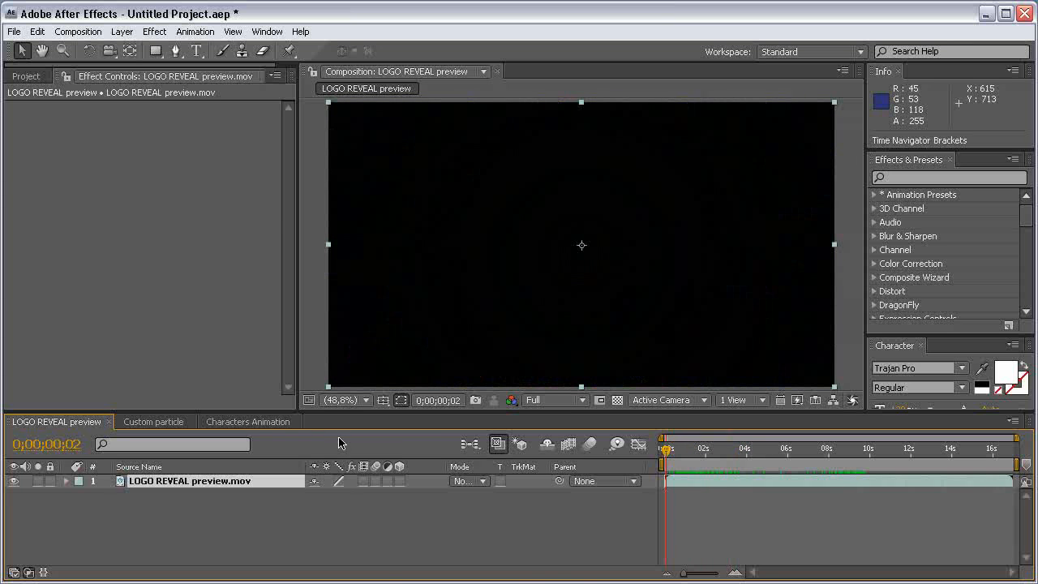
pyautogui.click(270, 423)
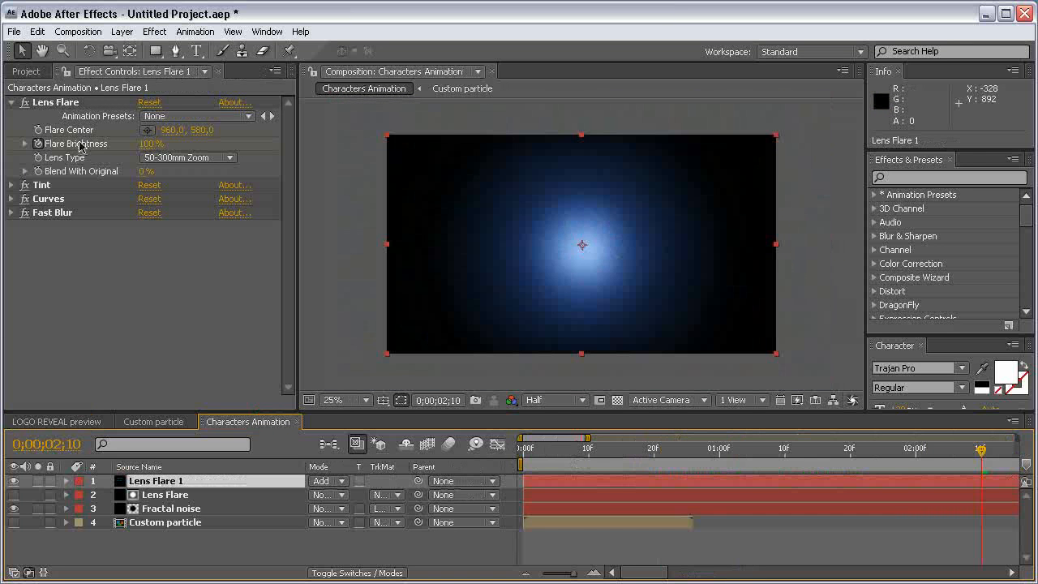
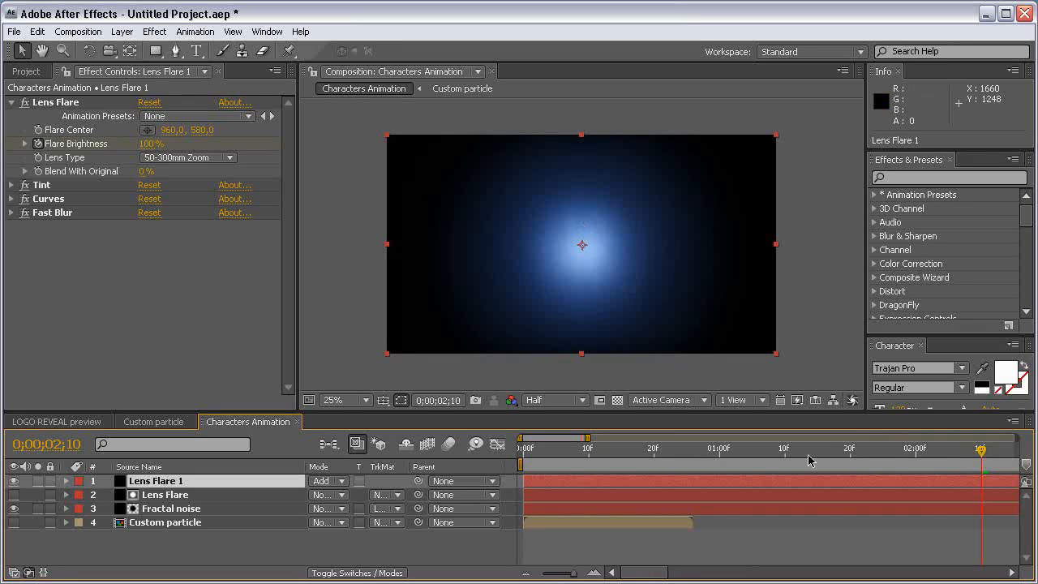
# Start keyframing Opacity on the Lens Flare 1 layer with a value of 30% at 0;00;08;00
pyautogui.scroll(-8, 824, 460)
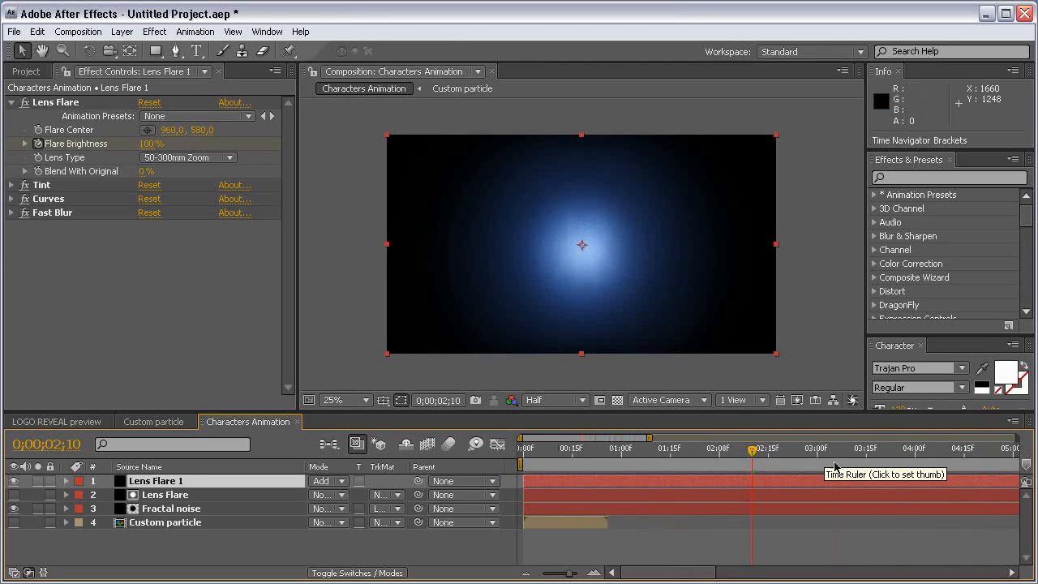
pyautogui.click(719, 451)
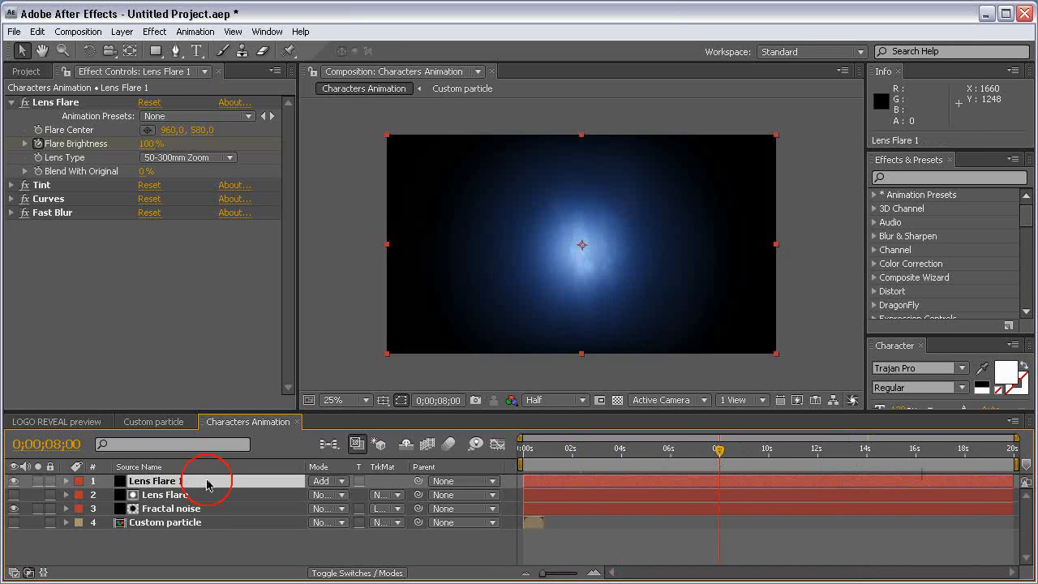
pyautogui.press('t')
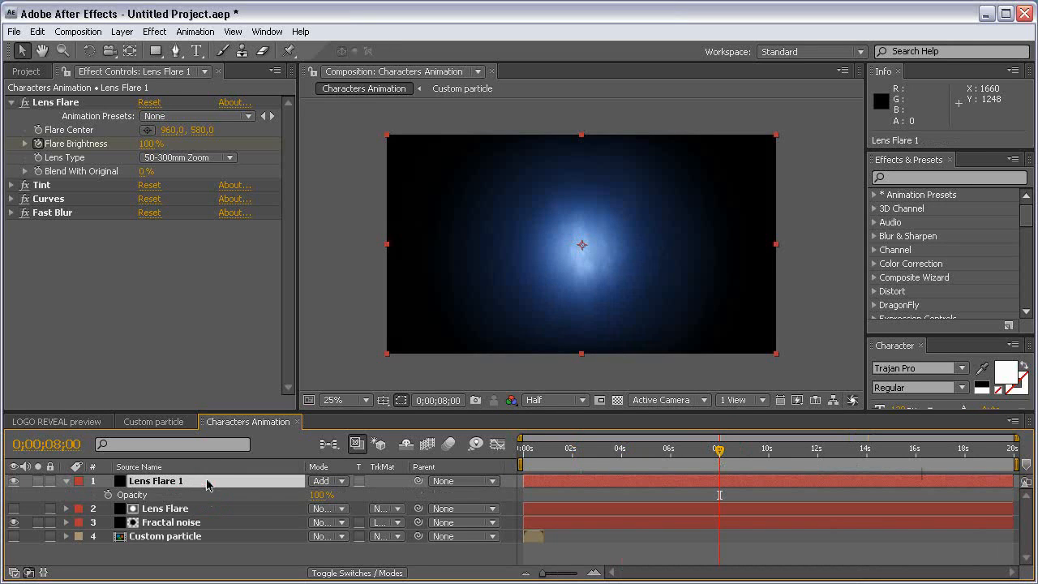
pyautogui.click(109, 495)
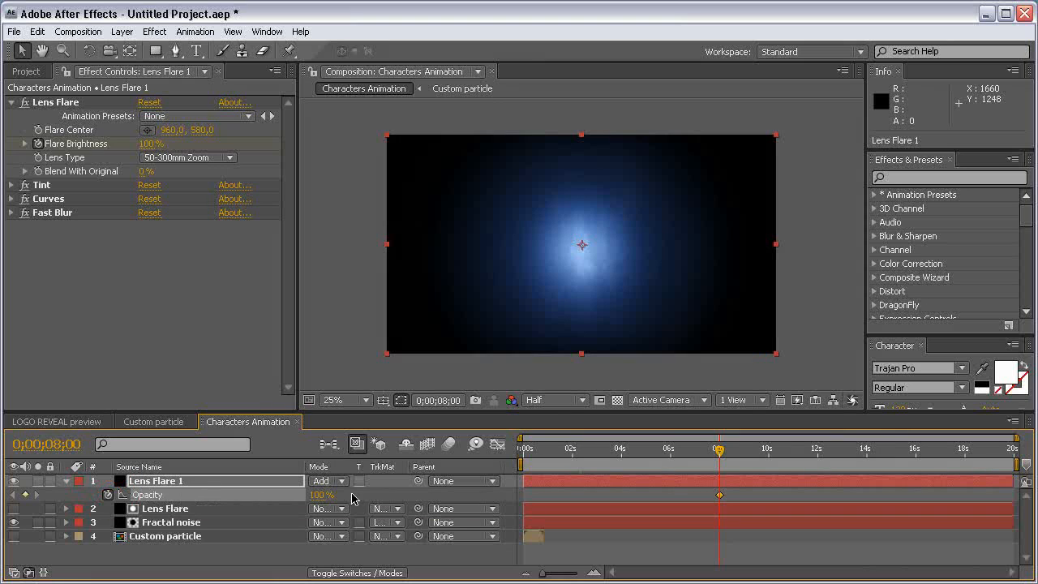
pyautogui.click(321, 495)
pyautogui.write('30')
pyautogui.press('Return')
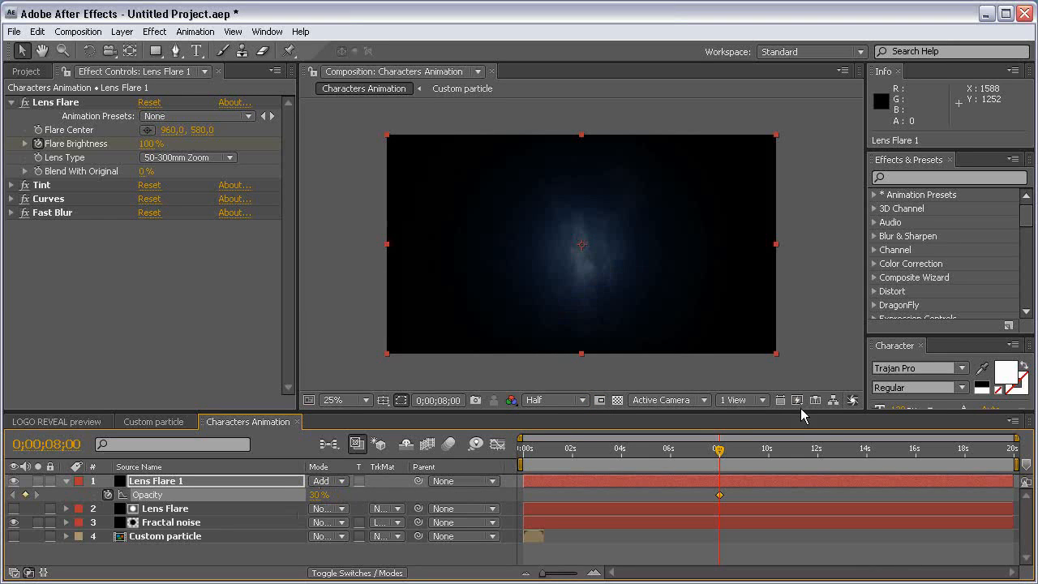
# Add a higher Opacity keyframe at 0;00;10;00 on the Lens Flare 1 layer
pyautogui.click(769, 451)
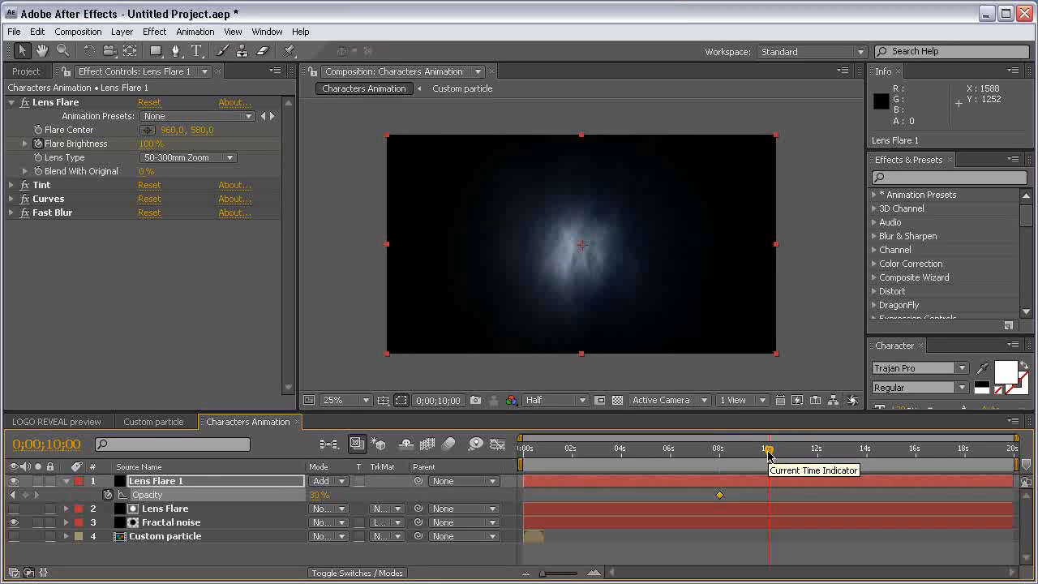
pyautogui.click(314, 494)
pyautogui.press('Return')
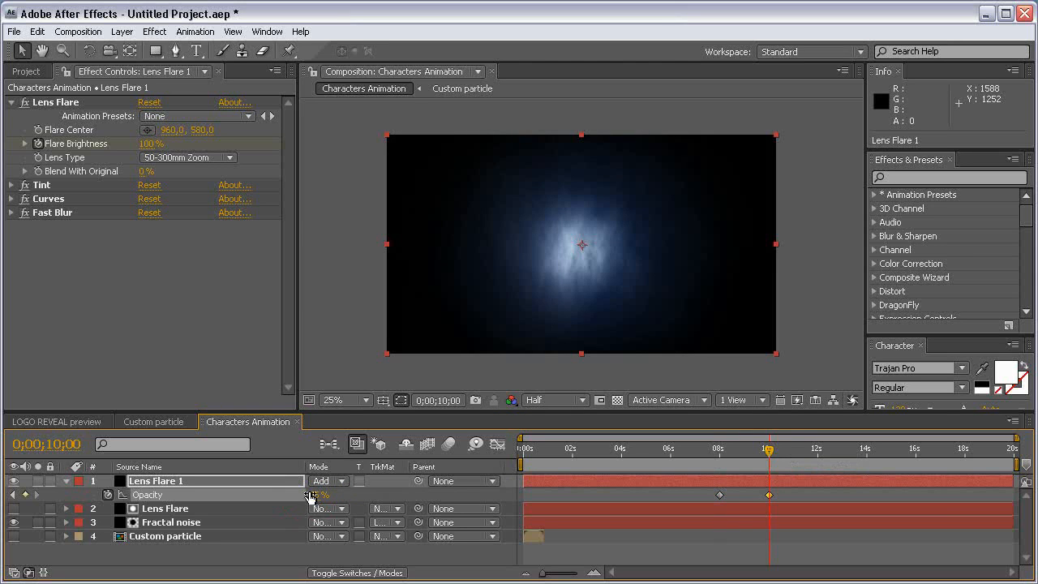
# Add an Opacity keyframe of 0% at 0;00;11;00 on the Lens Flare 1 layer and collapse its properties
pyautogui.click(794, 449)
pyautogui.click(316, 495)
pyautogui.write('0')
pyautogui.press('Return')
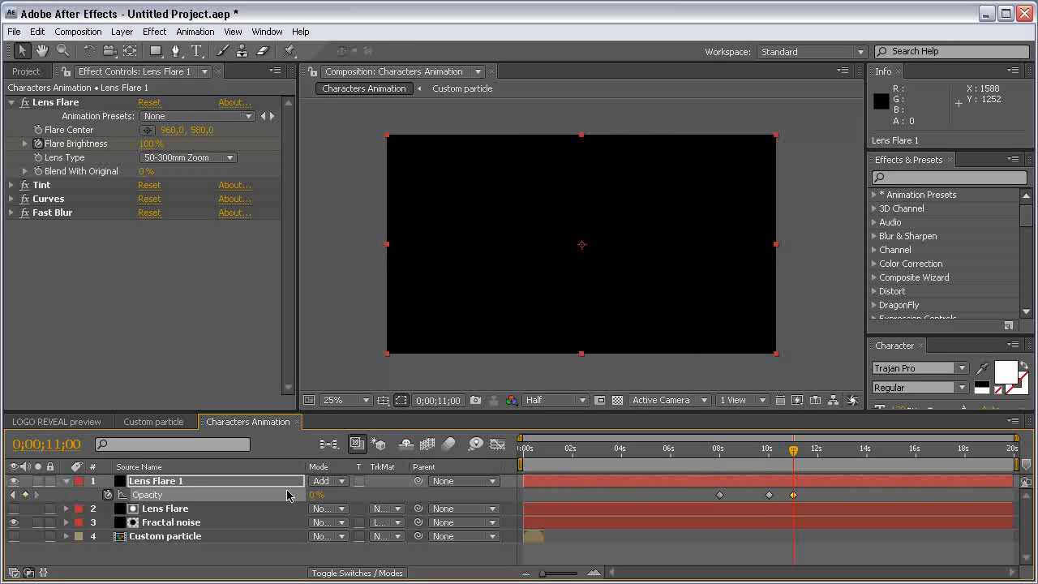
pyautogui.click(240, 483)
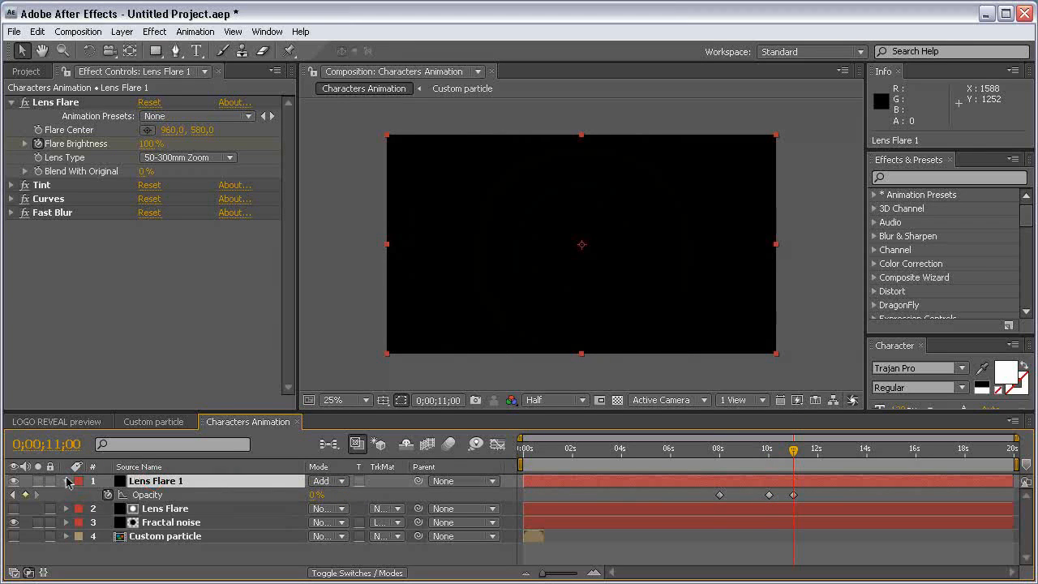
pyautogui.click(66, 482)
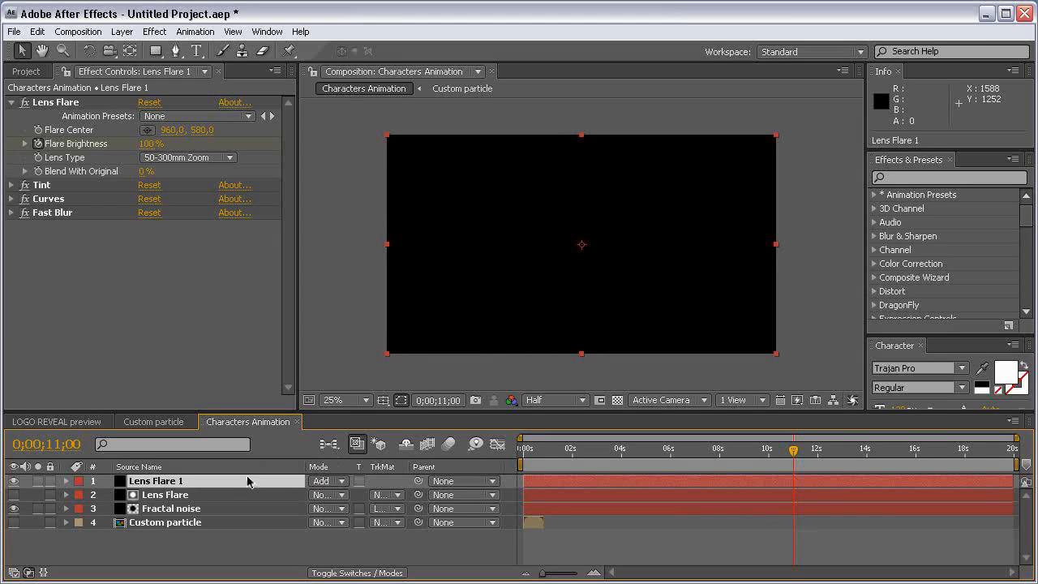
# Duplicate the Lens Flare 1 layer
pyautogui.click(204, 496)
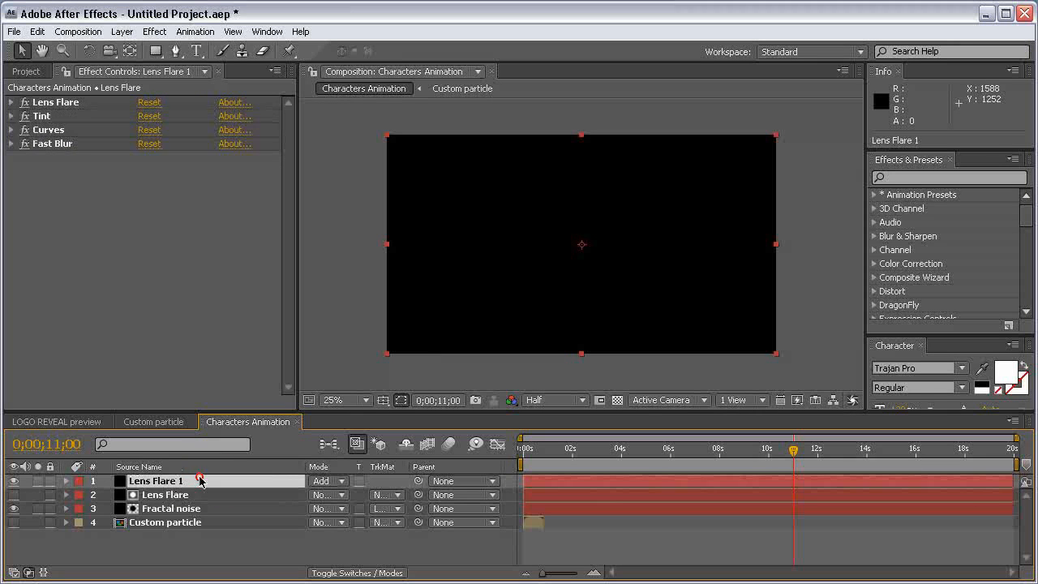
pyautogui.click(198, 481)
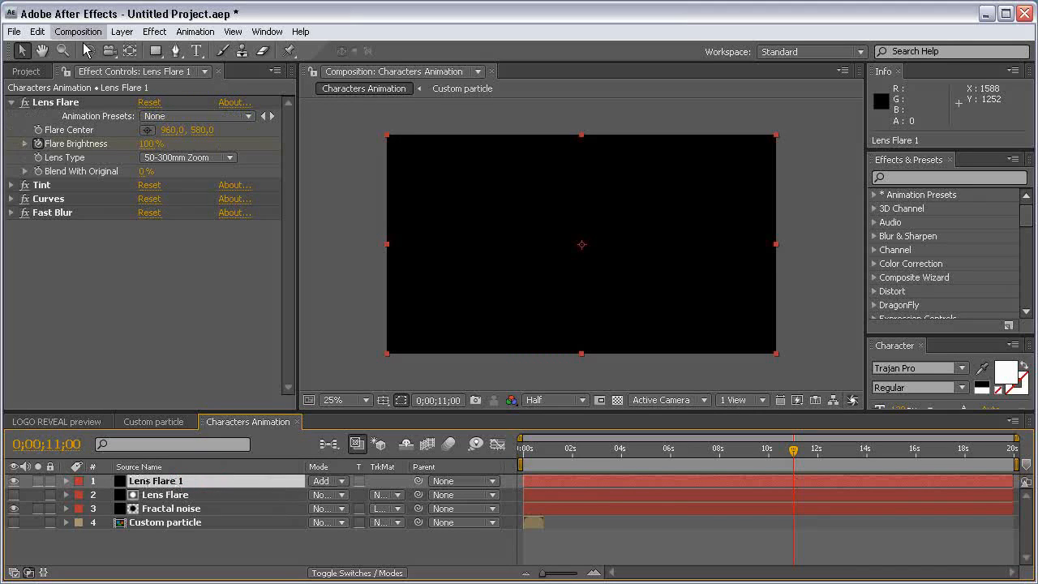
pyautogui.click(38, 32)
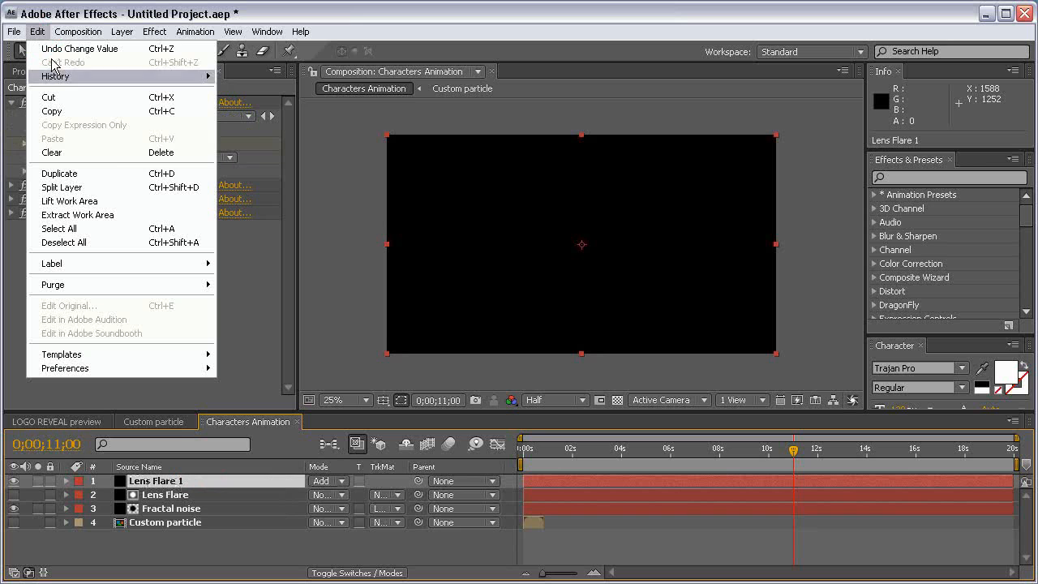
pyautogui.click(114, 175)
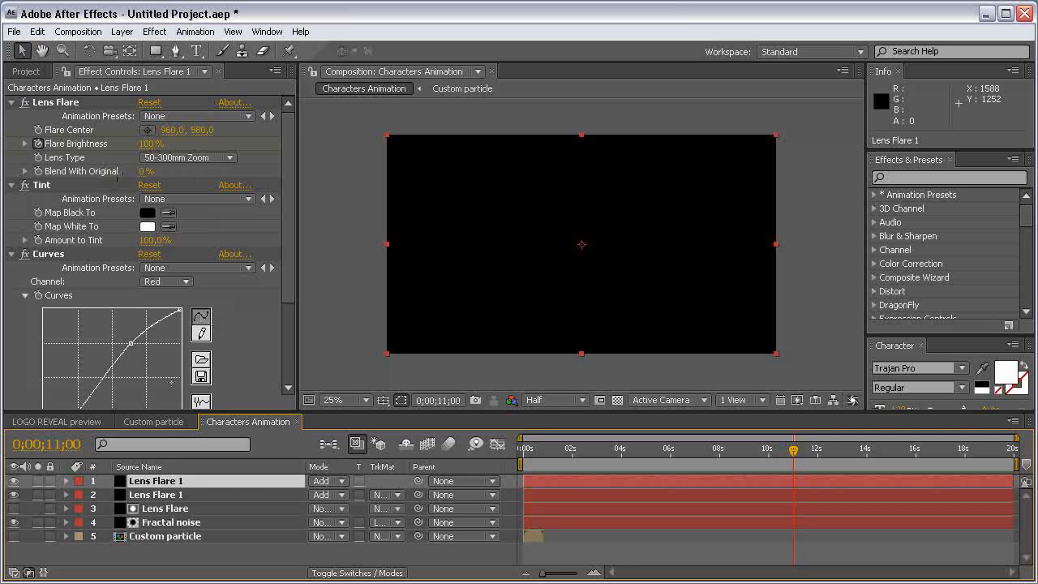
# Move the duplicated flare layer below the original Lens Flare 1 and rename it Lens Flare 2
pyautogui.moveTo(202, 483); pyautogui.dragTo(209, 495)
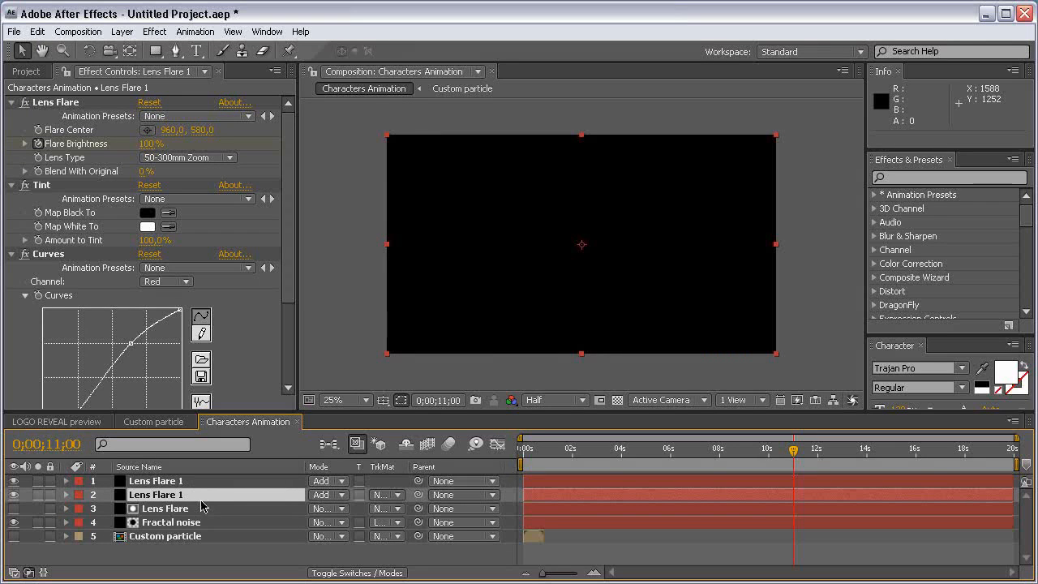
pyautogui.press('Return')
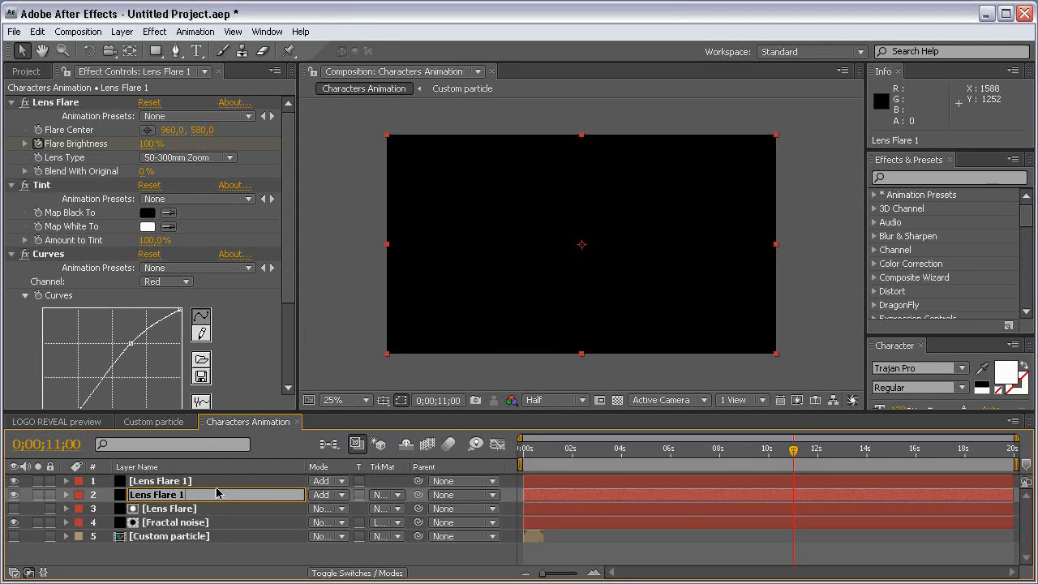
pyautogui.press('Return')
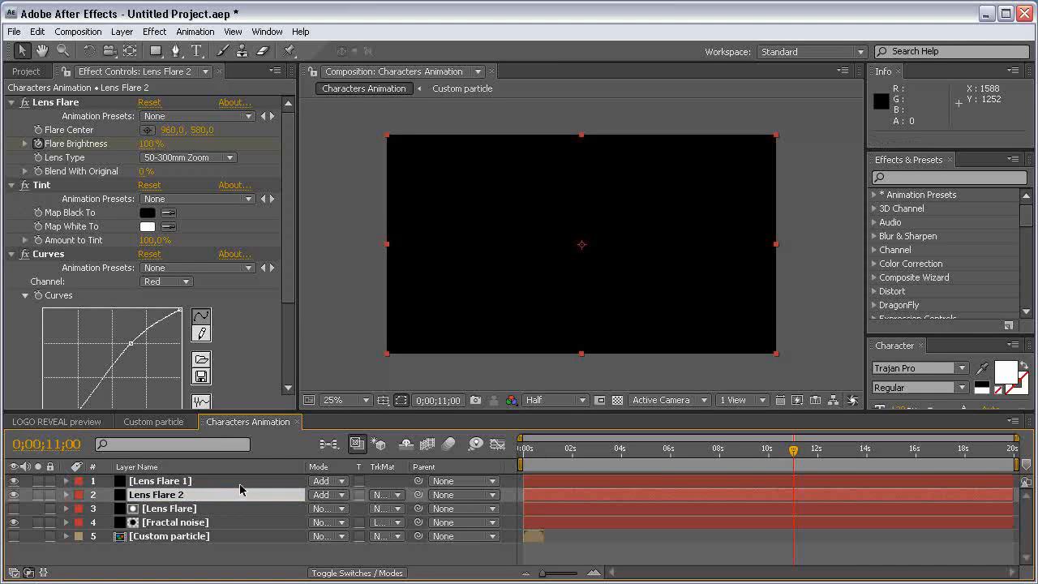
# Set the Lens Flare 2 layer's blending mode to Screen and its Flare Brightness keyframe at 0;00;02;10 to 125%
pyautogui.click(321, 494)
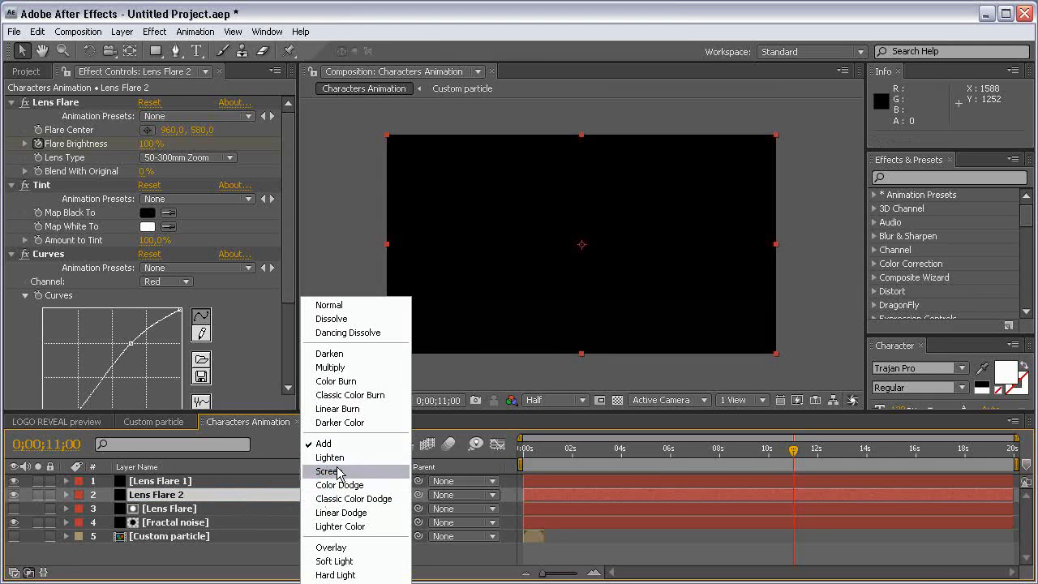
pyautogui.click(328, 471)
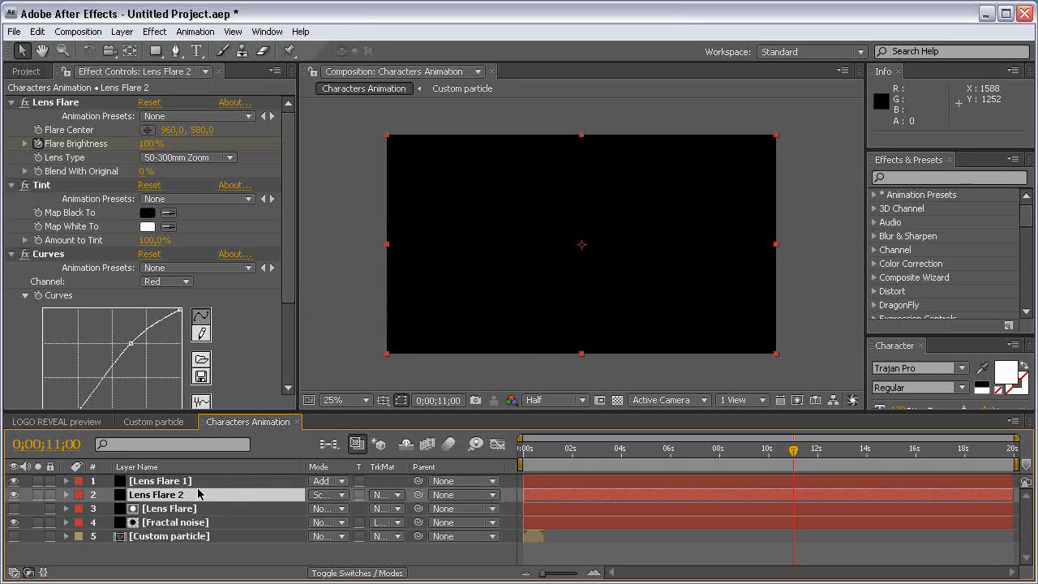
pyautogui.press('u')
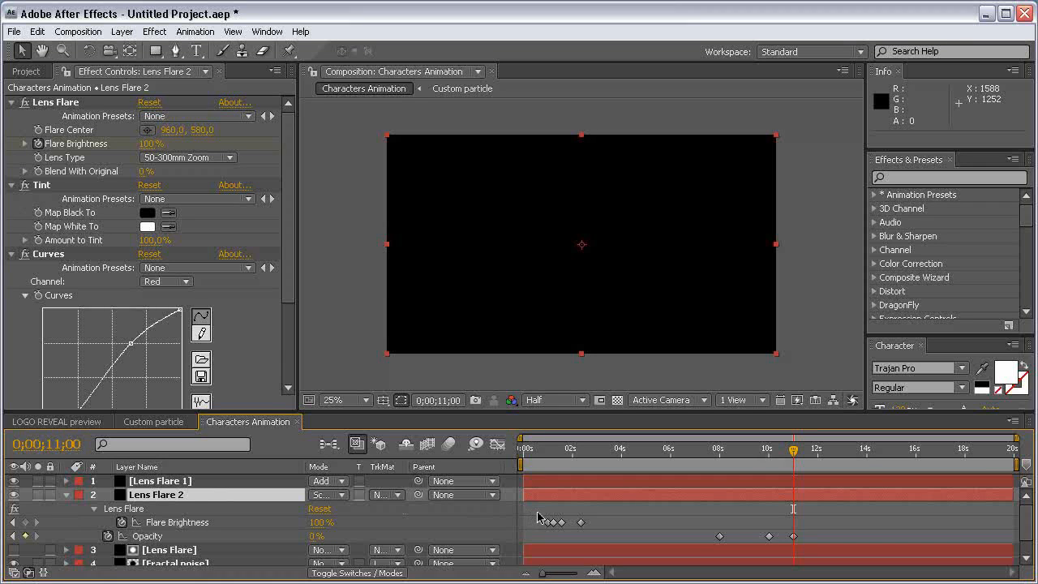
pyautogui.click(202, 524)
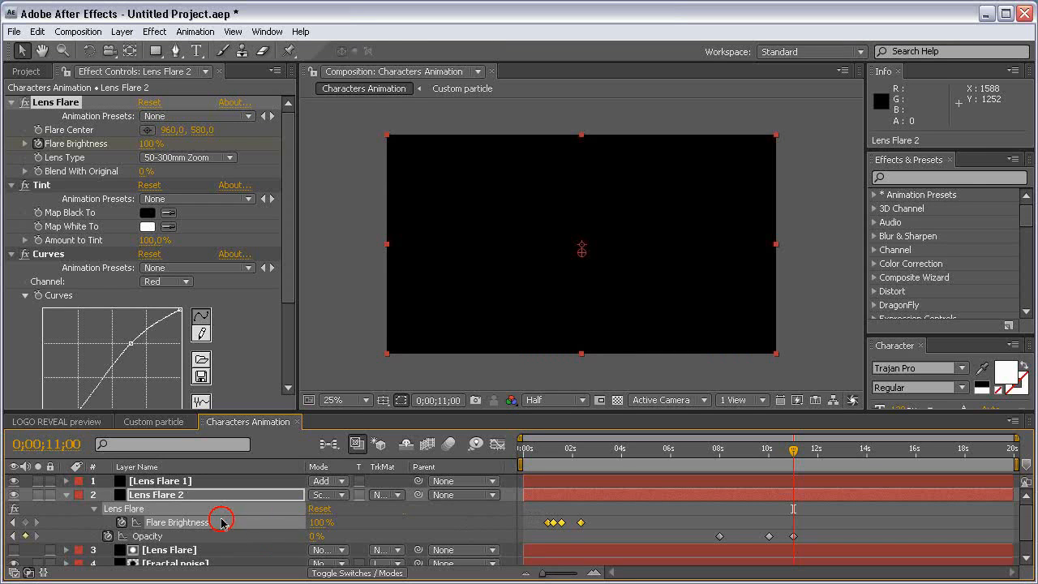
pyautogui.click(399, 525)
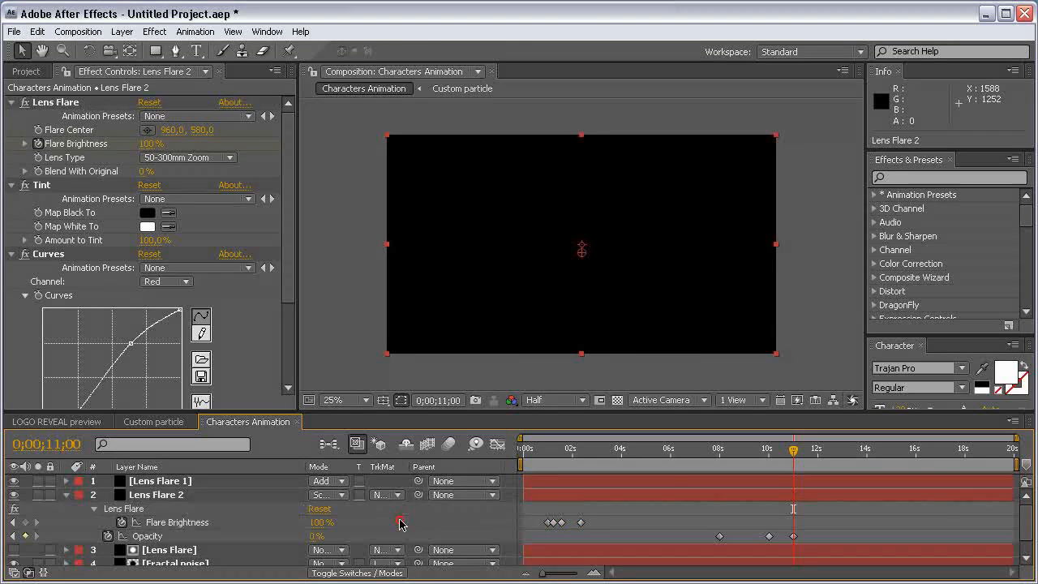
pyautogui.moveTo(566, 451); pyautogui.dragTo(584, 459)
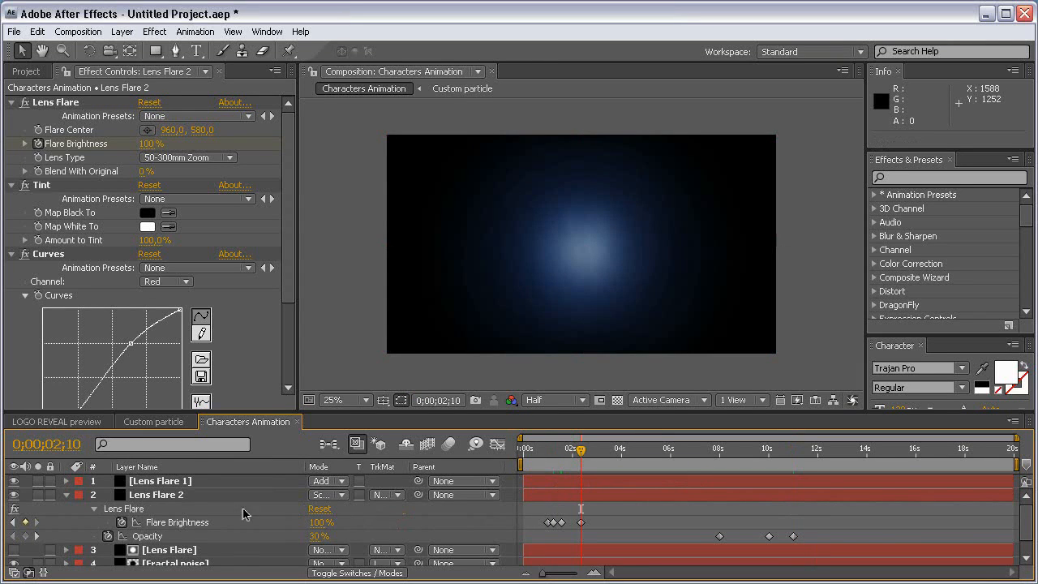
pyautogui.click(320, 522)
pyautogui.write('125')
pyautogui.press('Return')
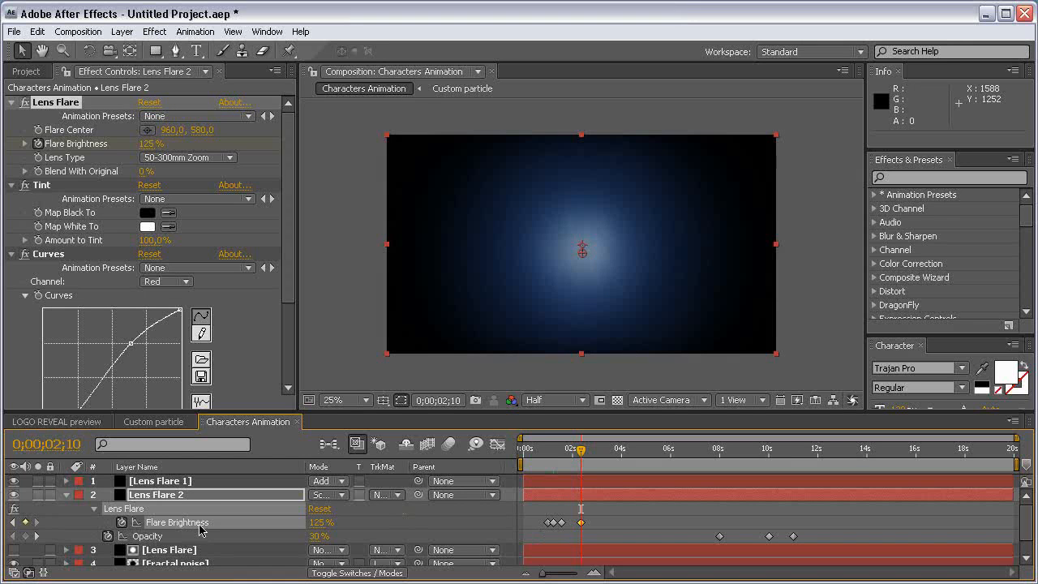
# Collapse the Tint and Curves effects and add a Fast Blur Blurriness keyframe of 100 at 0;00;01;07 on Lens Flare 2
pyautogui.click(11, 185)
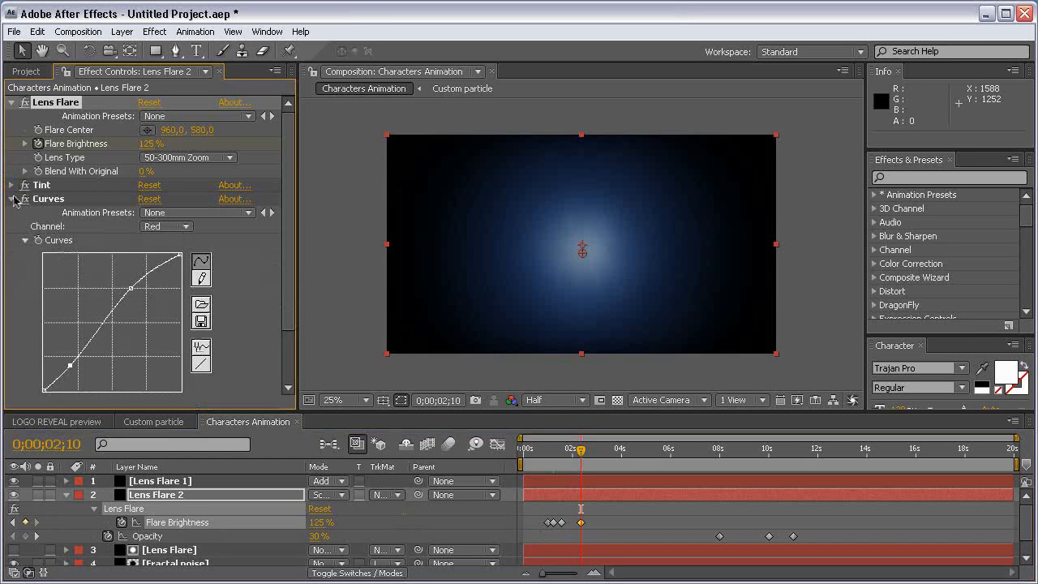
pyautogui.click(12, 198)
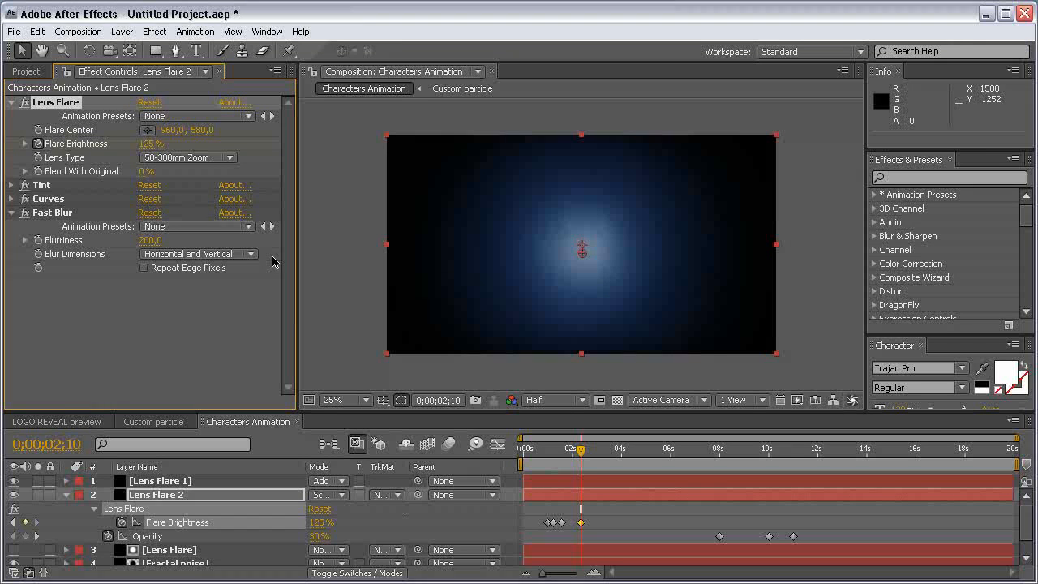
pyautogui.click(555, 455)
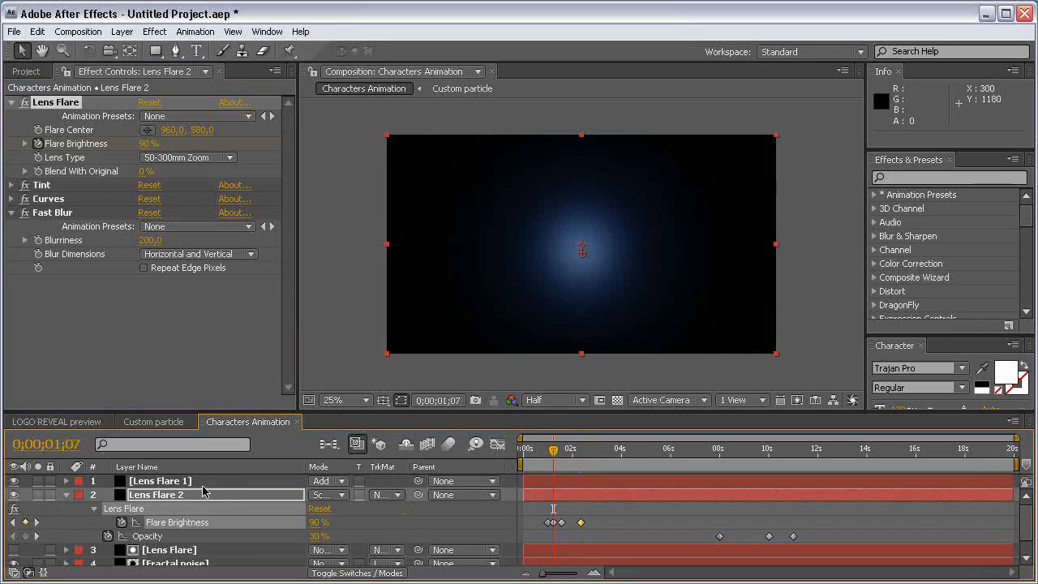
pyautogui.click(39, 241)
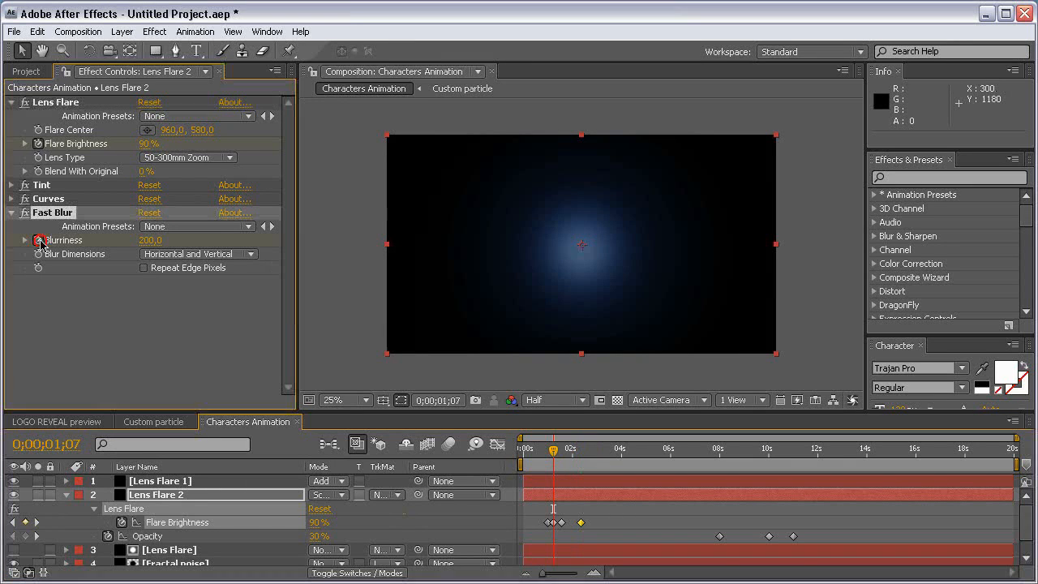
pyautogui.click(150, 241)
pyautogui.write('10')
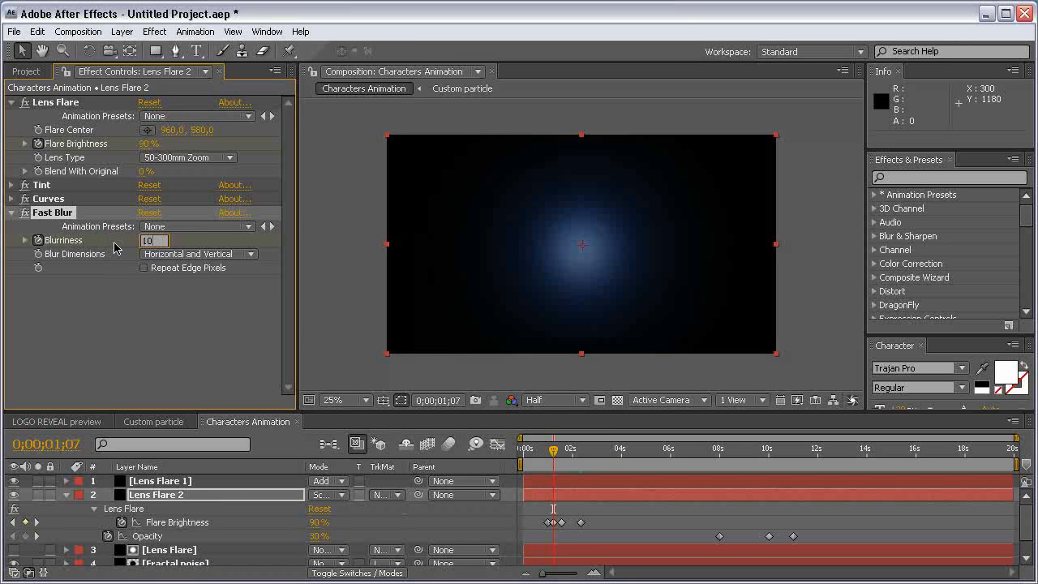
pyautogui.write('0')
pyautogui.press('Return')
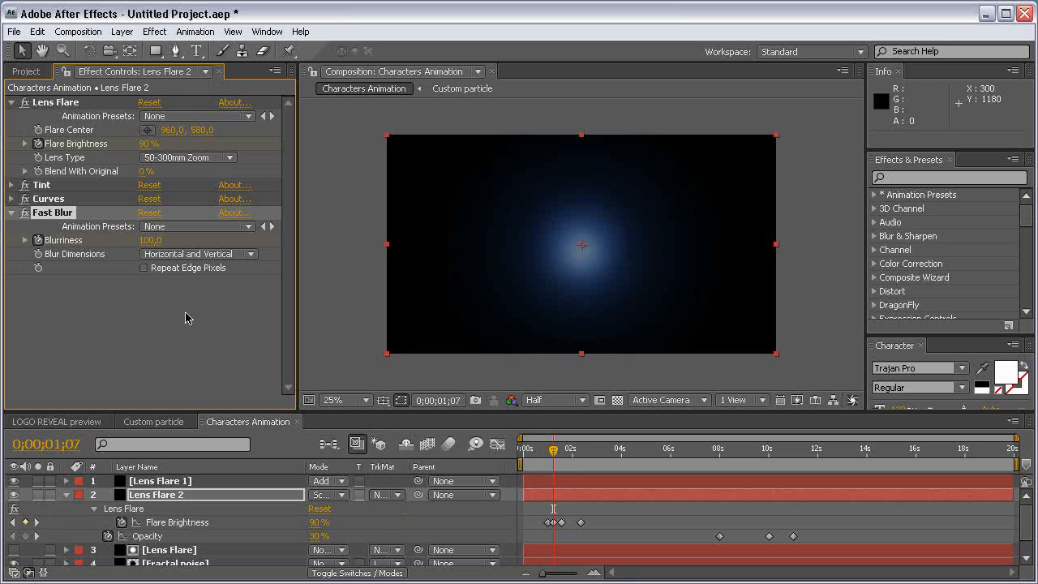
# Add a Fast Blur Blurriness keyframe of 550 at 0;00;02;10 on the Lens Flare 2 layer
pyautogui.click(583, 453)
pyautogui.moveTo(584, 458); pyautogui.dragTo(581, 454)
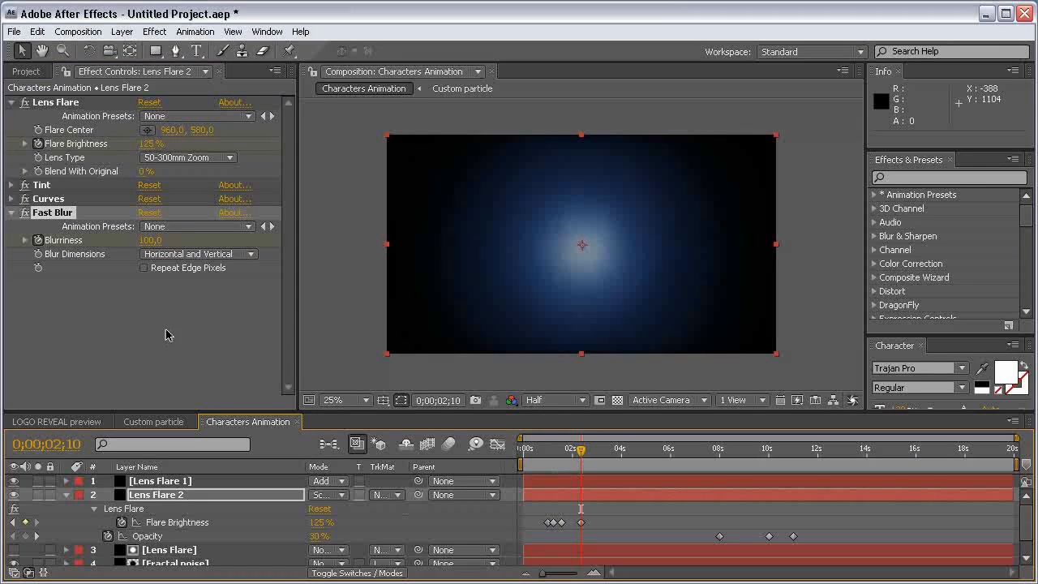
pyautogui.click(150, 241)
pyautogui.write('555')
pyautogui.click(162, 316)
pyautogui.click(161, 245)
pyautogui.write('550')
pyautogui.press('Return')
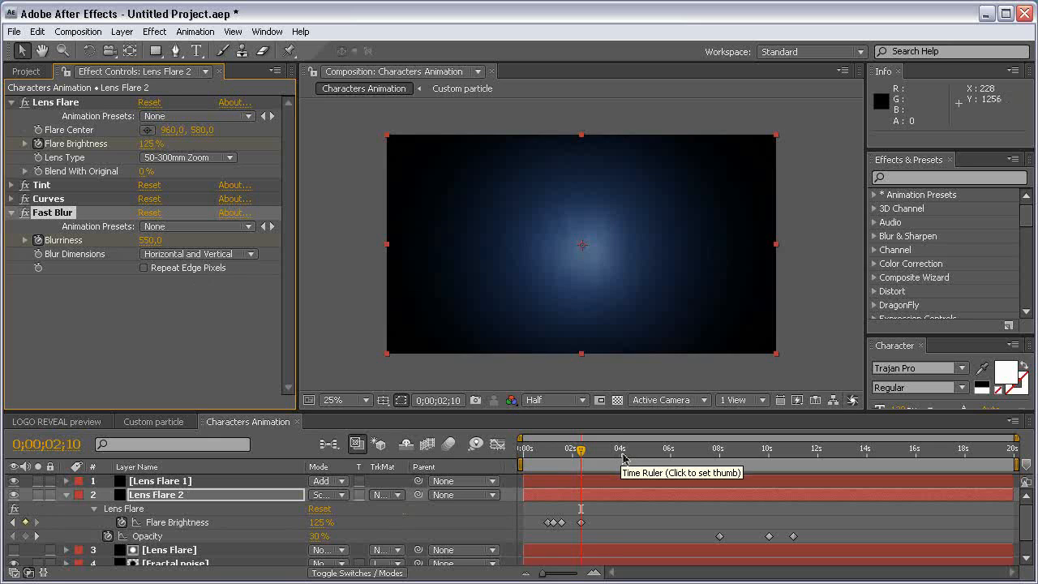
# Clear the Lens Flare 2 layer's existing Opacity keyframes and add a new Opacity keyframe of 50% at 0;00;04;00
pyautogui.click(621, 456)
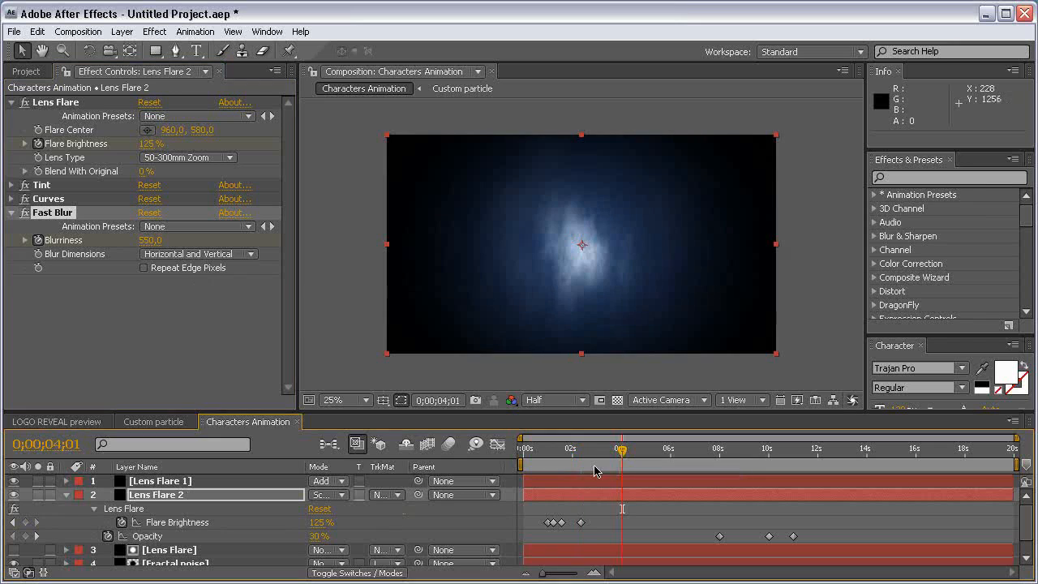
pyautogui.click(260, 503)
pyautogui.press('u')
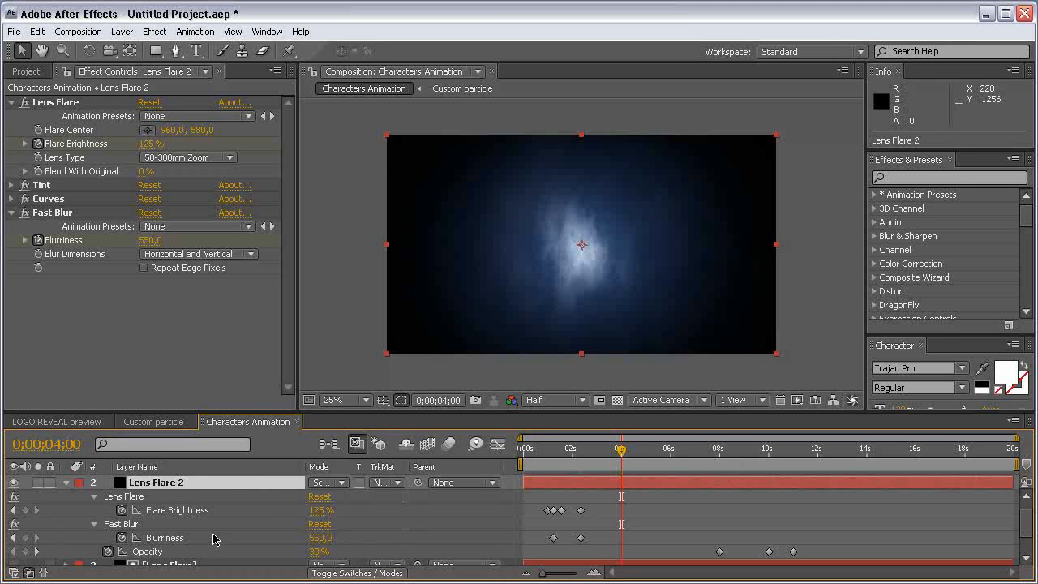
pyautogui.click(108, 552)
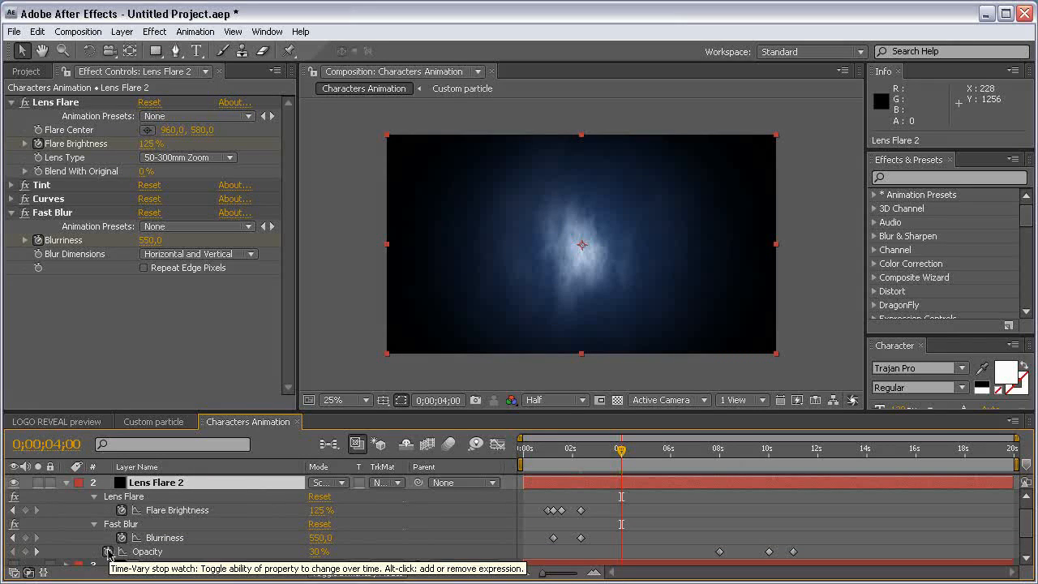
pyautogui.click(109, 551)
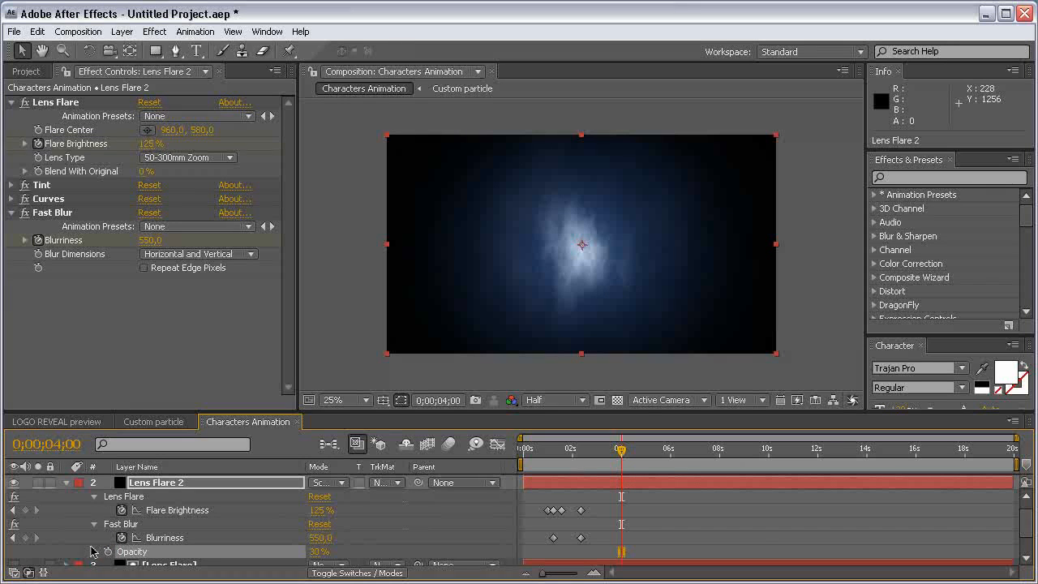
pyautogui.click(107, 552)
pyautogui.click(316, 552)
pyautogui.write('50')
pyautogui.press('Return')
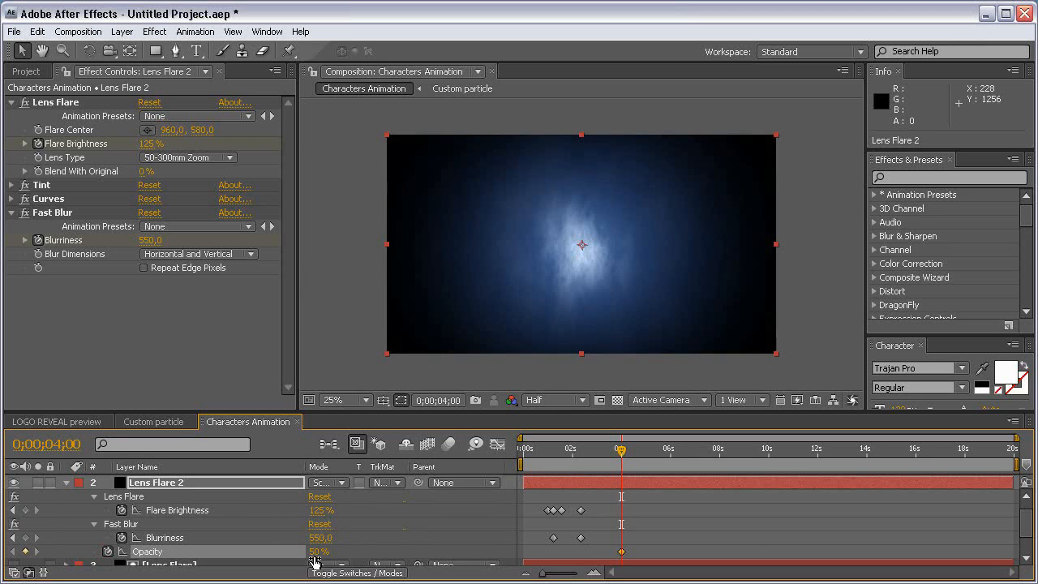
# Add Opacity keyframes of 45% at 0;00;06;00 and 0;00;08;00 on the Lens Flare 2 layer
pyautogui.click(671, 454)
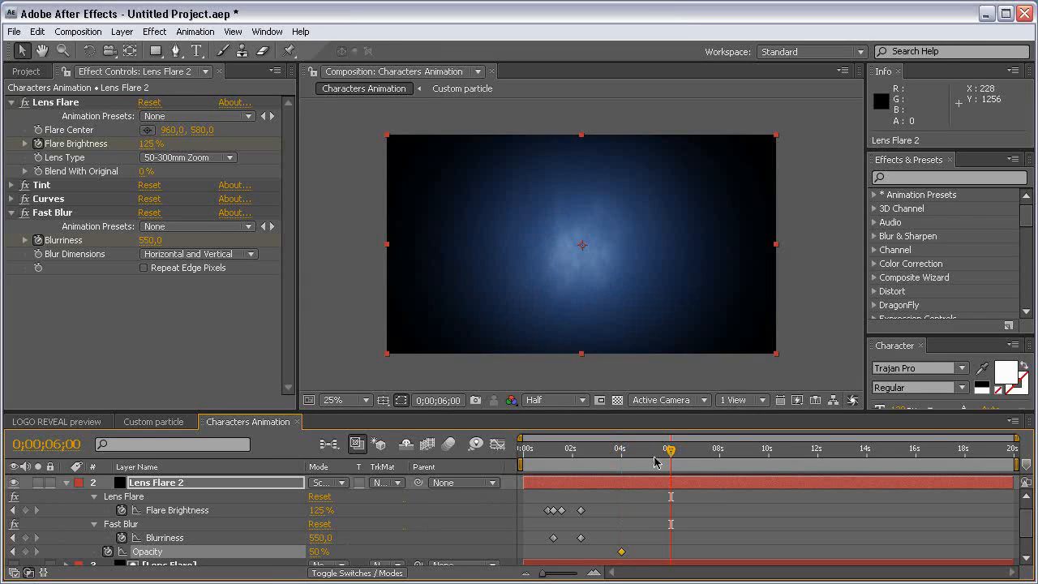
pyautogui.click(318, 552)
pyautogui.write('45')
pyautogui.click(420, 548)
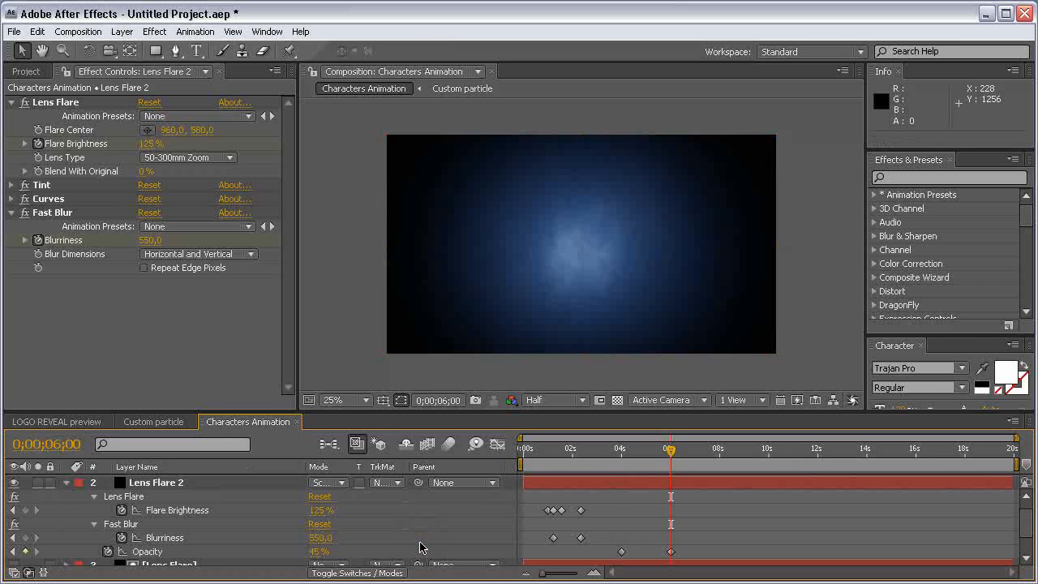
pyautogui.click(717, 456)
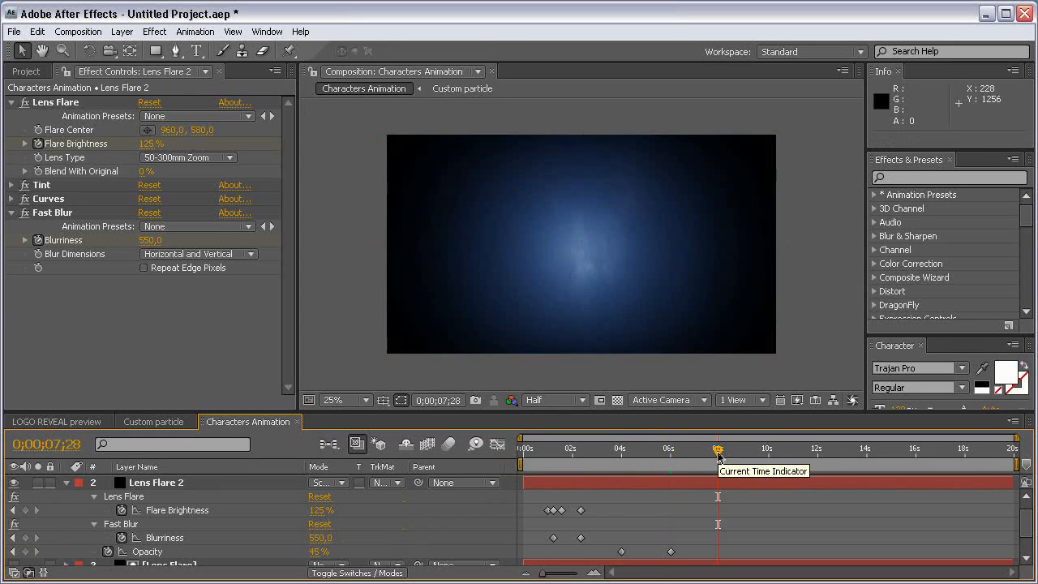
pyautogui.click(719, 456)
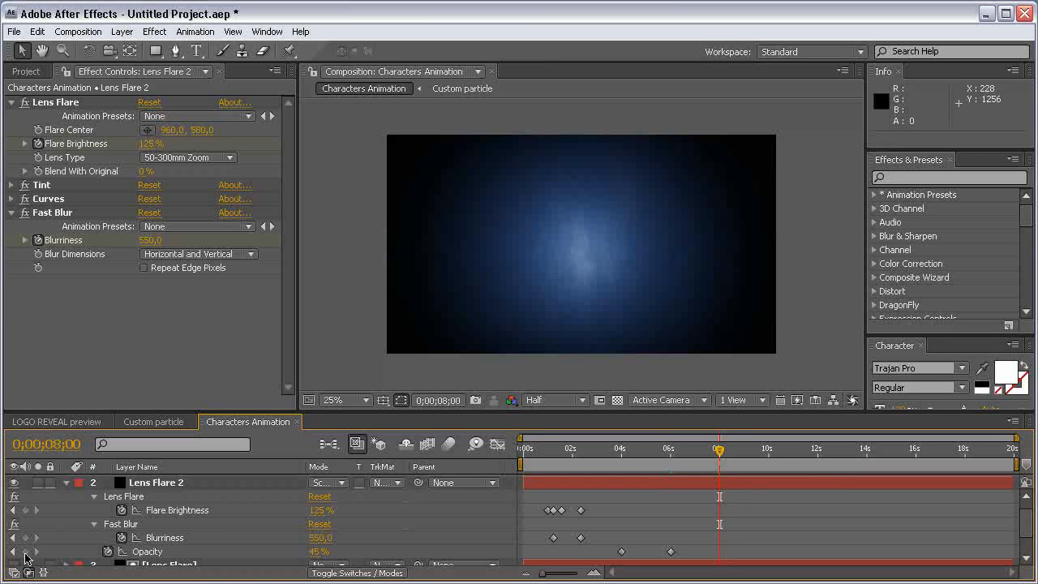
pyautogui.click(26, 551)
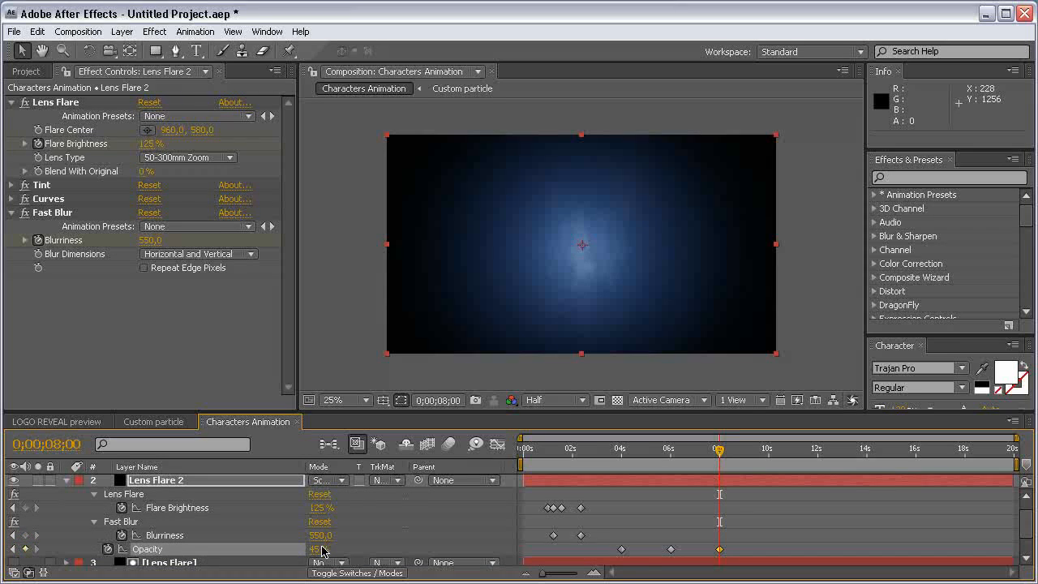
# Add an Opacity keyframe of 70% at 0;00;10;00 on the Lens Flare 2 layer
pyautogui.click(769, 454)
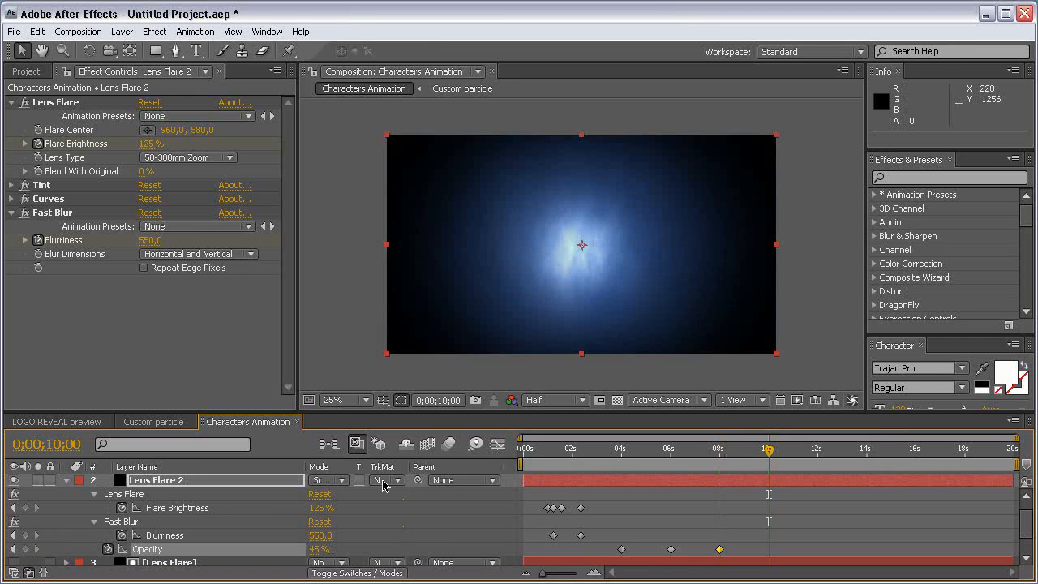
pyautogui.click(315, 549)
pyautogui.write('70')
pyautogui.press('Return')
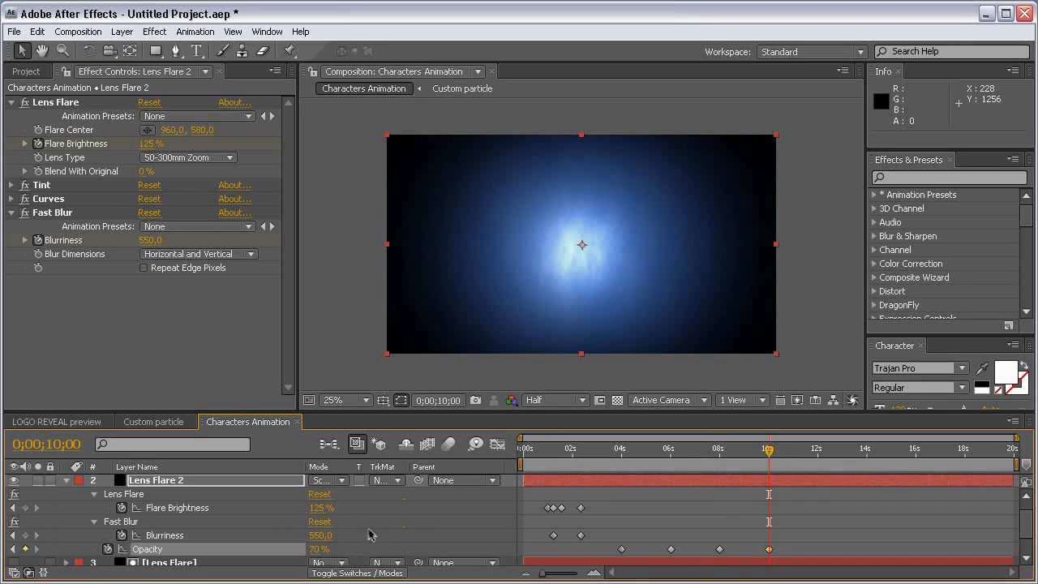
# Add an Opacity keyframe of 0% at 0;00;11;00 on the Lens Flare 2 layer and collapse its properties
pyautogui.click(792, 456)
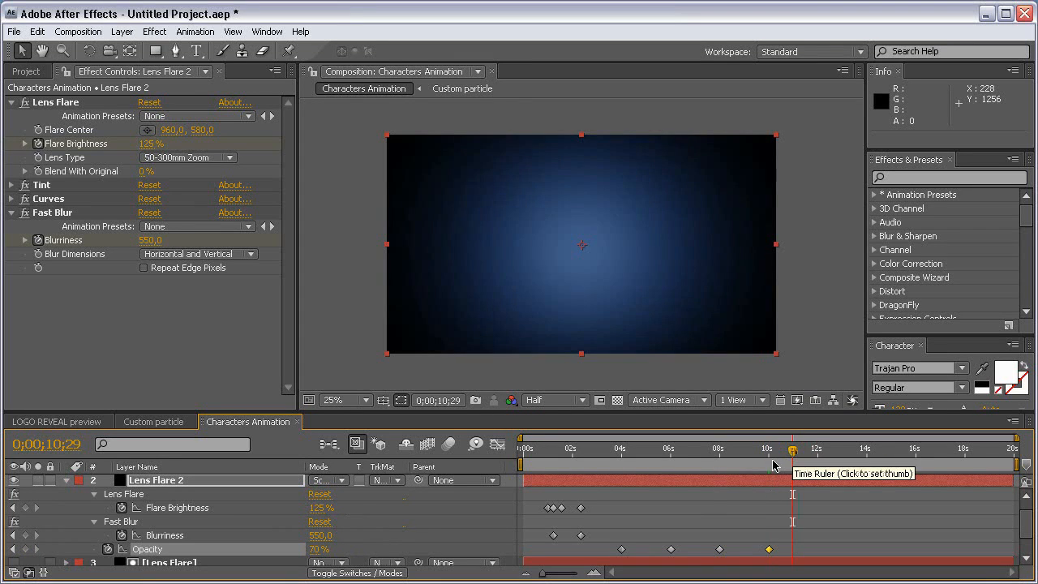
pyautogui.press('pagedown')
pyautogui.click(317, 550)
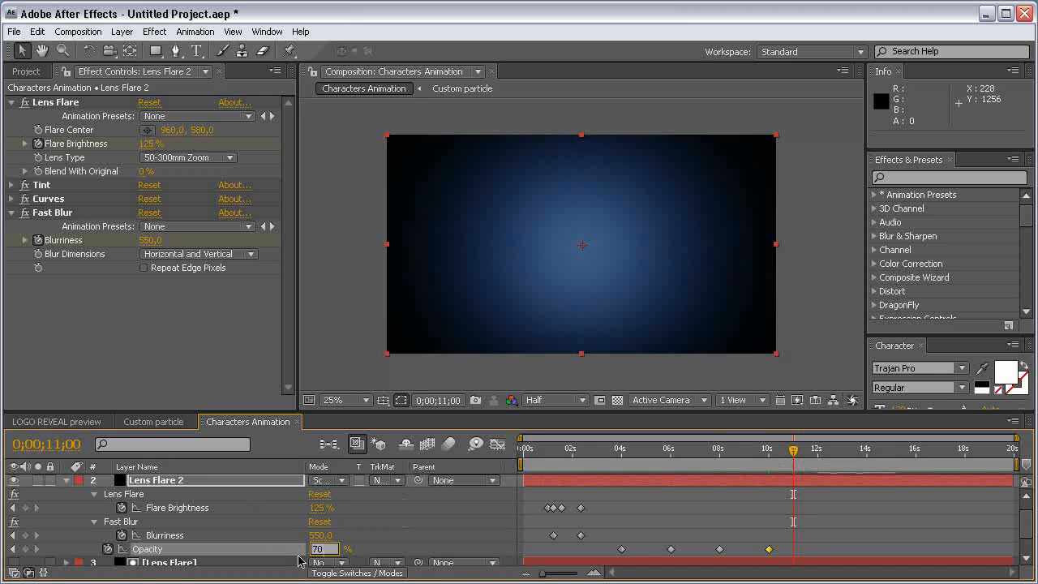
pyautogui.write('0')
pyautogui.press('Return')
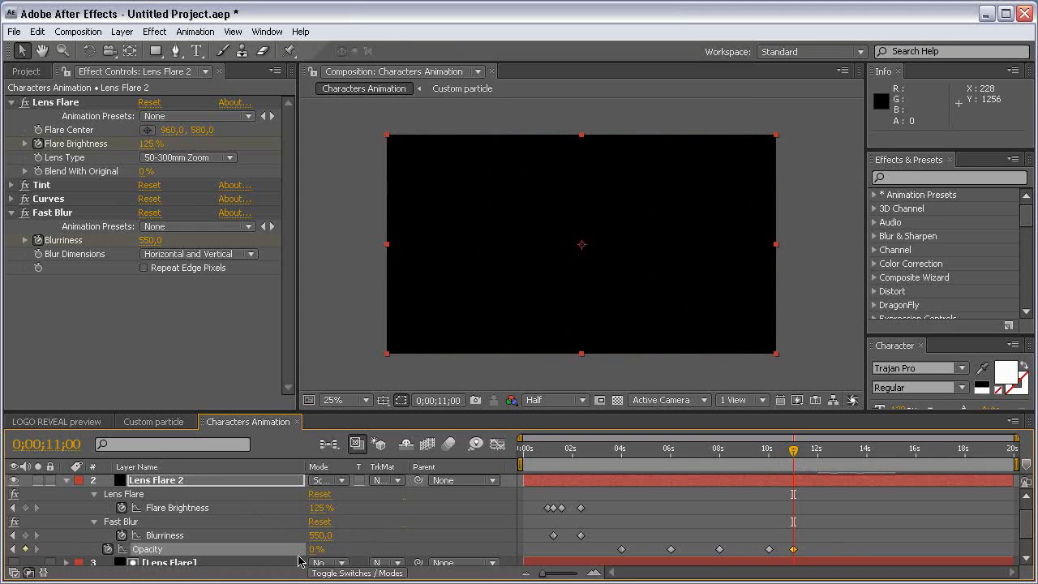
pyautogui.click(68, 485)
pyautogui.click(236, 549)
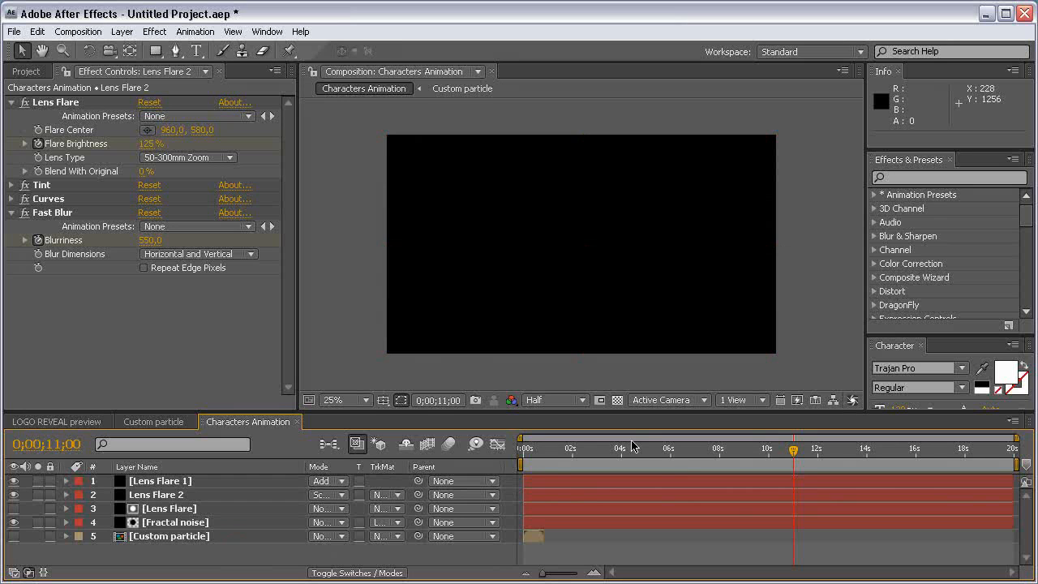
# Scrub through the composition's first eight seconds to preview the combined flare glow and fractal noise animation
pyautogui.moveTo(732, 453); pyautogui.dragTo(546, 453)
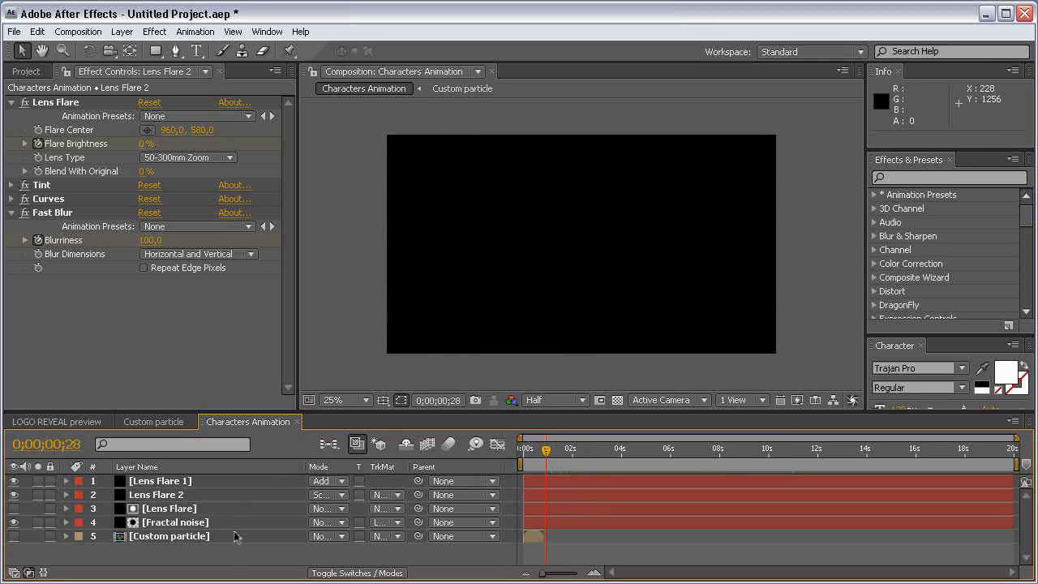
pyautogui.moveTo(545, 452); pyautogui.dragTo(662, 451)
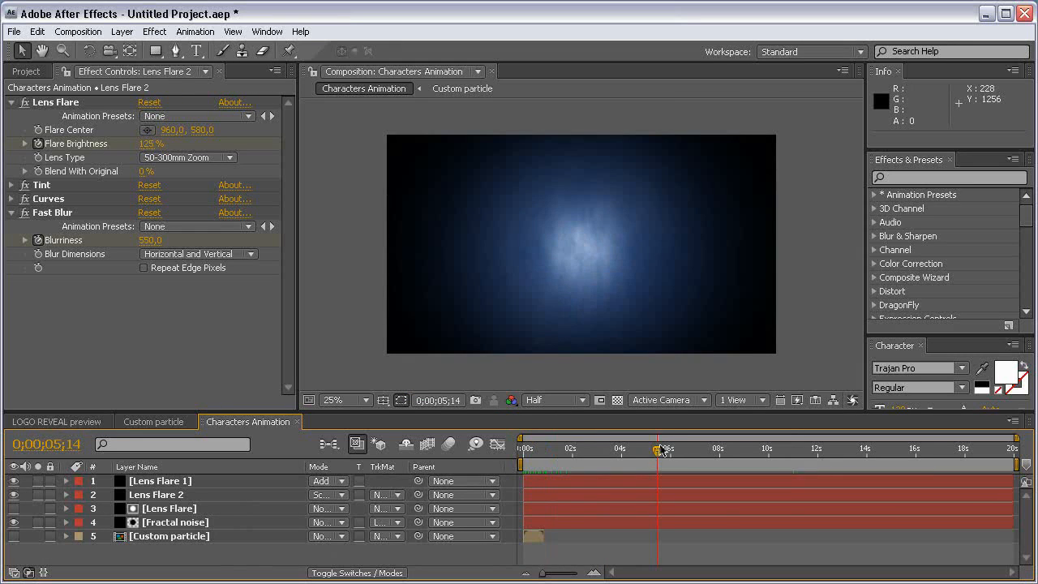
pyautogui.click(720, 450)
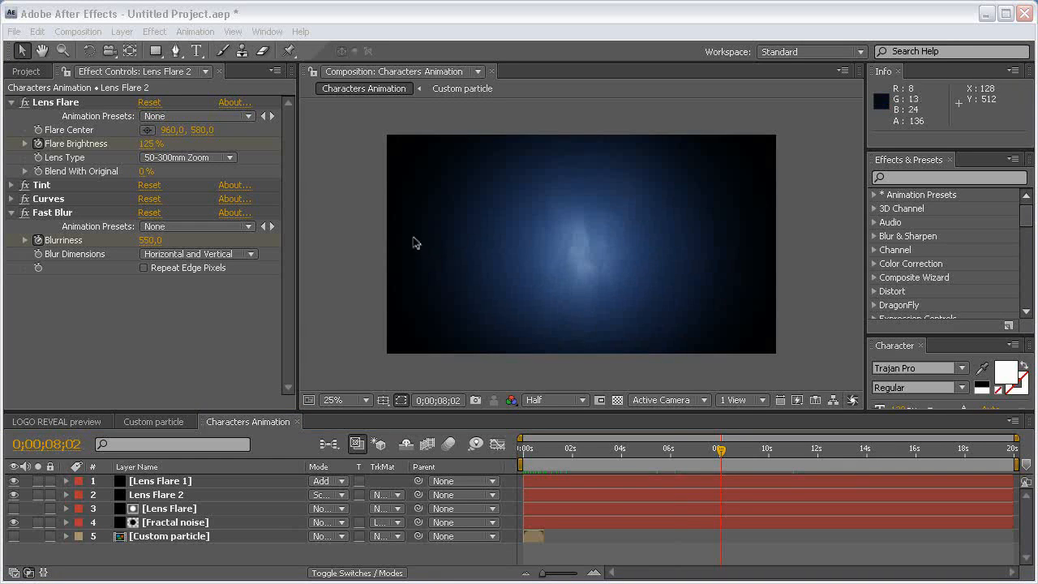
# Open the settings for a new solid layer in the Characters Animation composition
pyautogui.click(122, 32)
pyautogui.click(123, 33)
pyautogui.click(124, 33)
pyautogui.moveTo(130, 47)
pyautogui.click(385, 73)
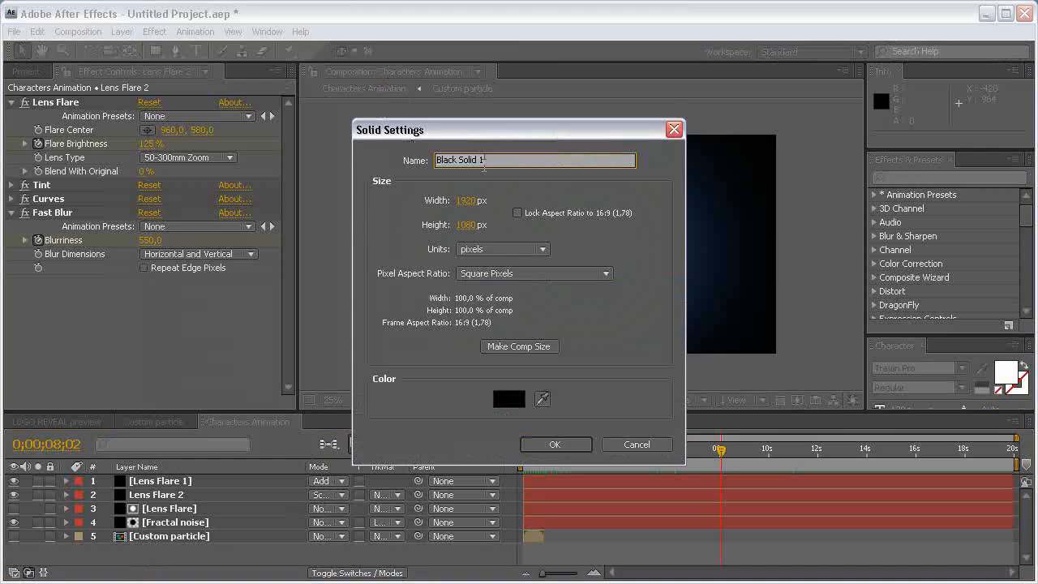
# Create the new black solid with the name BIG Particles and apply the Particular effect to it
pyautogui.write('BIG Particles')
pyautogui.click(553, 446)
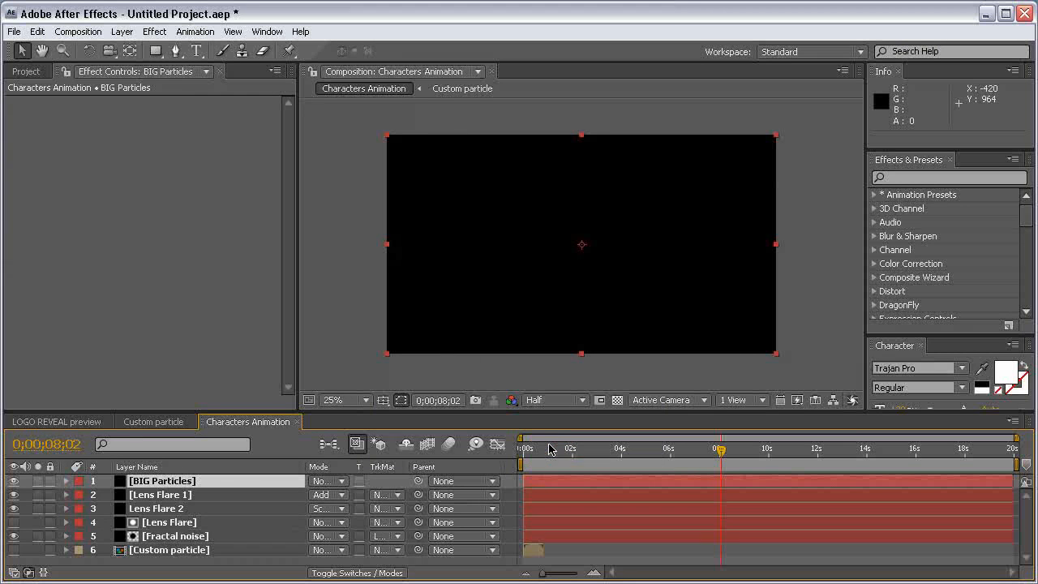
pyautogui.click(154, 32)
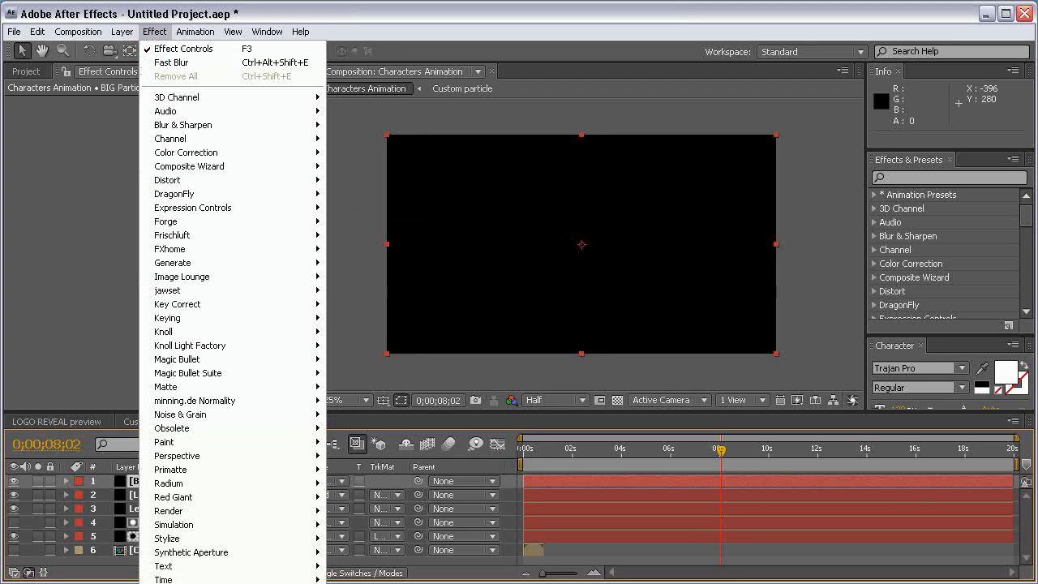
pyautogui.click(365, 583)
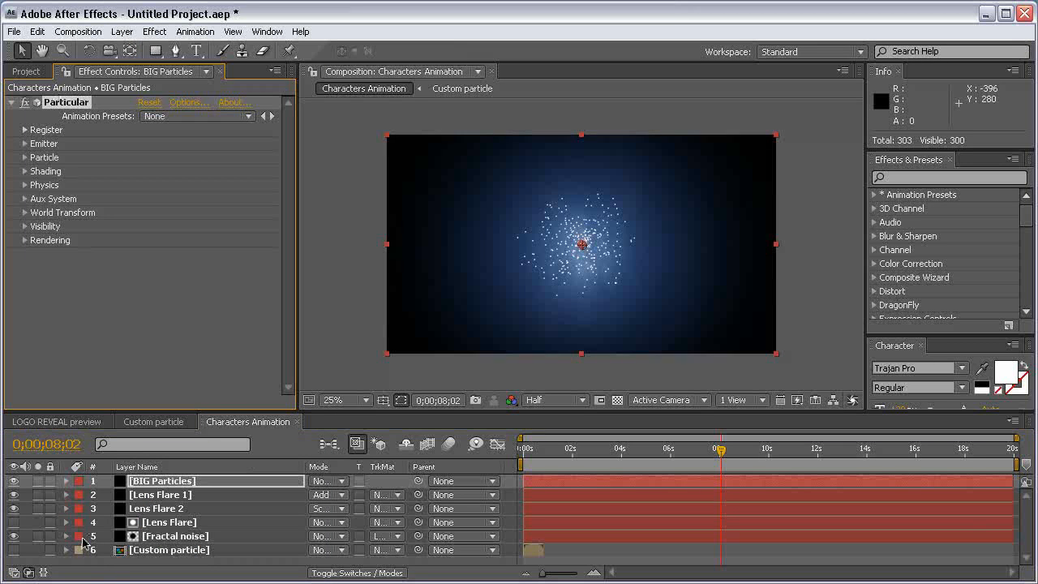
# Solo the BIG Particles layer and preview its default particle emission over the first seconds of the timeline
pyautogui.click(38, 481)
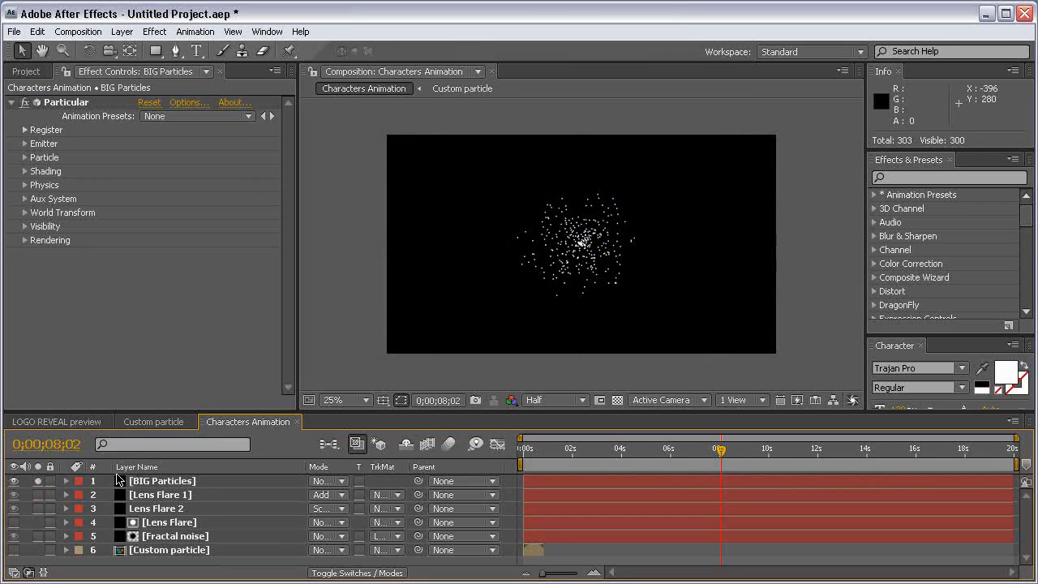
pyautogui.click(195, 482)
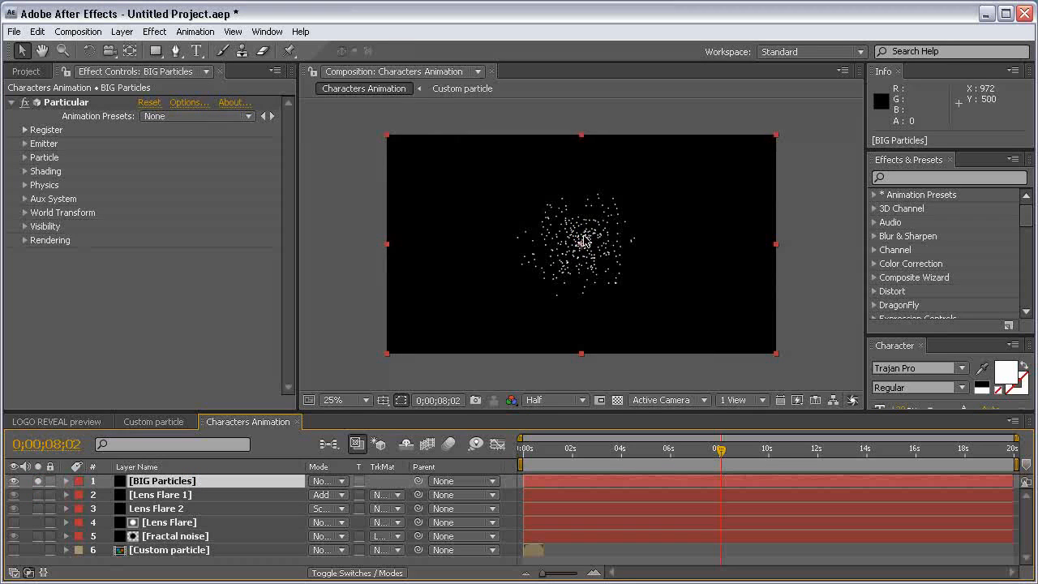
pyautogui.scroll(2, 584, 241)
pyautogui.press('h')
pyautogui.scroll(-2, 625, 179)
pyautogui.press('v')
pyautogui.moveTo(547, 448); pyautogui.dragTo(620, 449)
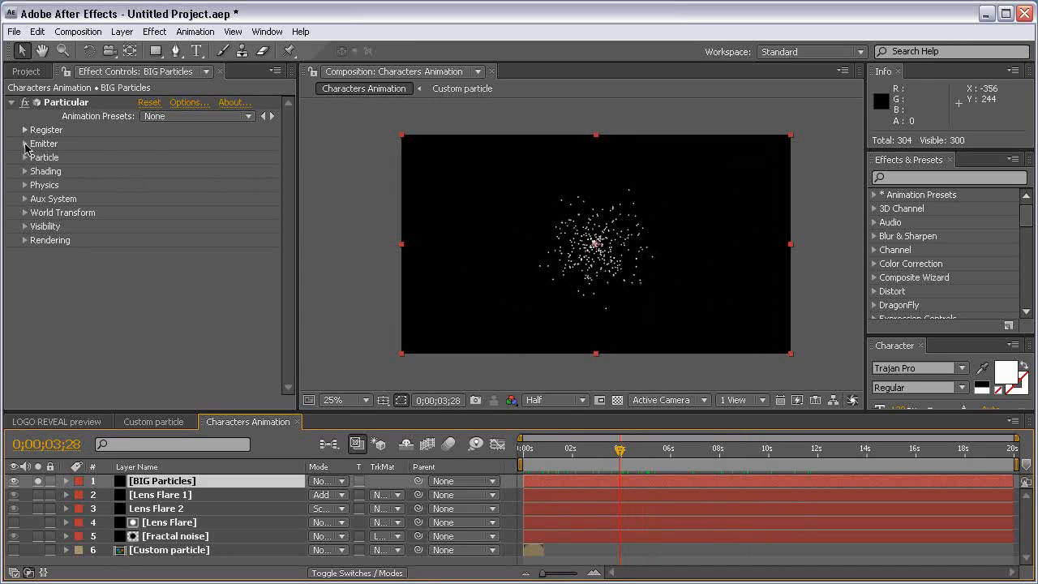
# Set Particular's emitter direction to Directional with a Y Rotation of 180°, and preview the emission over time
pyautogui.click(25, 145)
pyautogui.moveTo(287, 159); pyautogui.dragTo(288, 132)
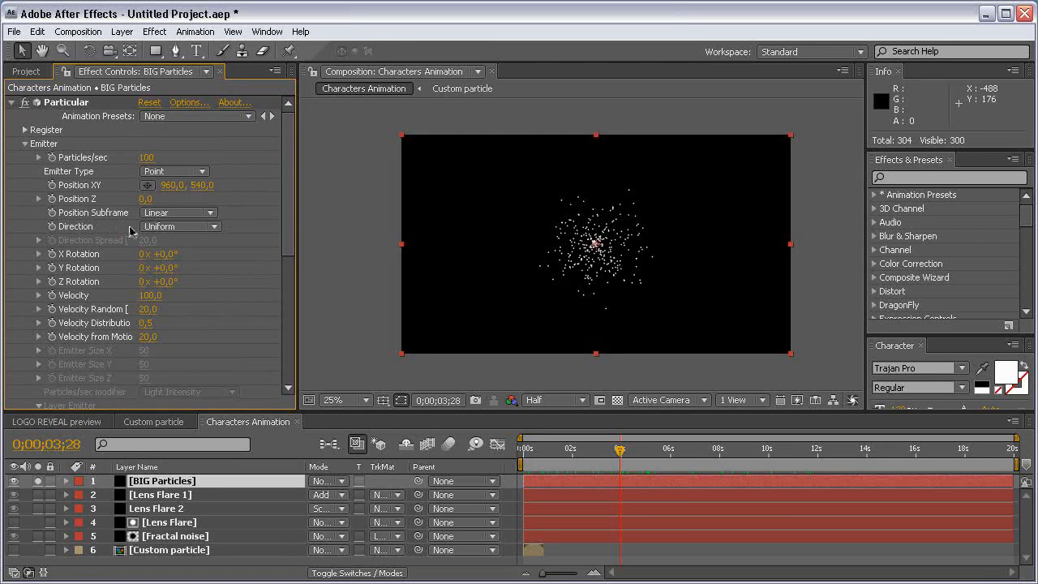
pyautogui.click(167, 226)
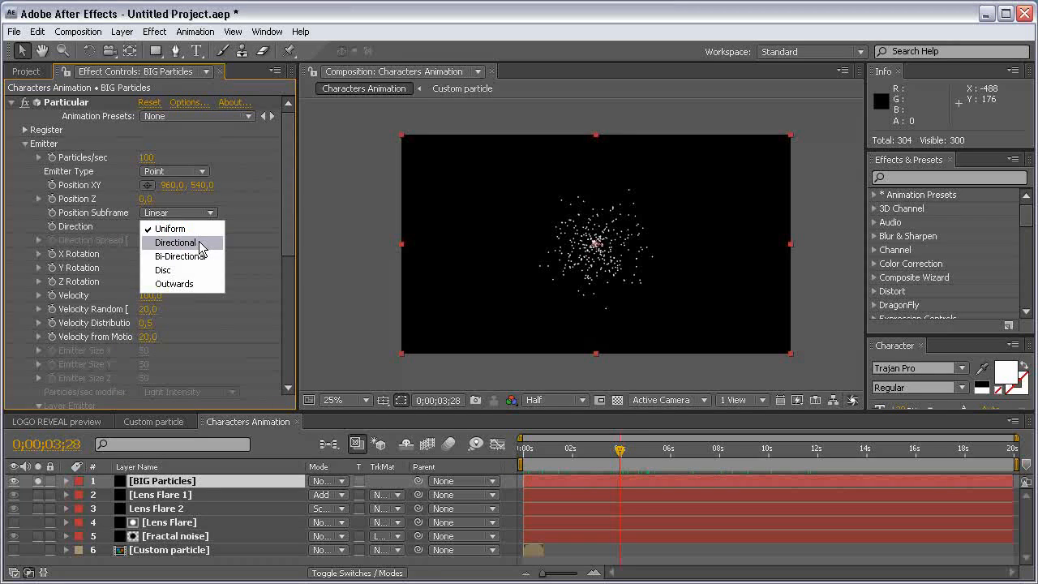
pyautogui.click(201, 247)
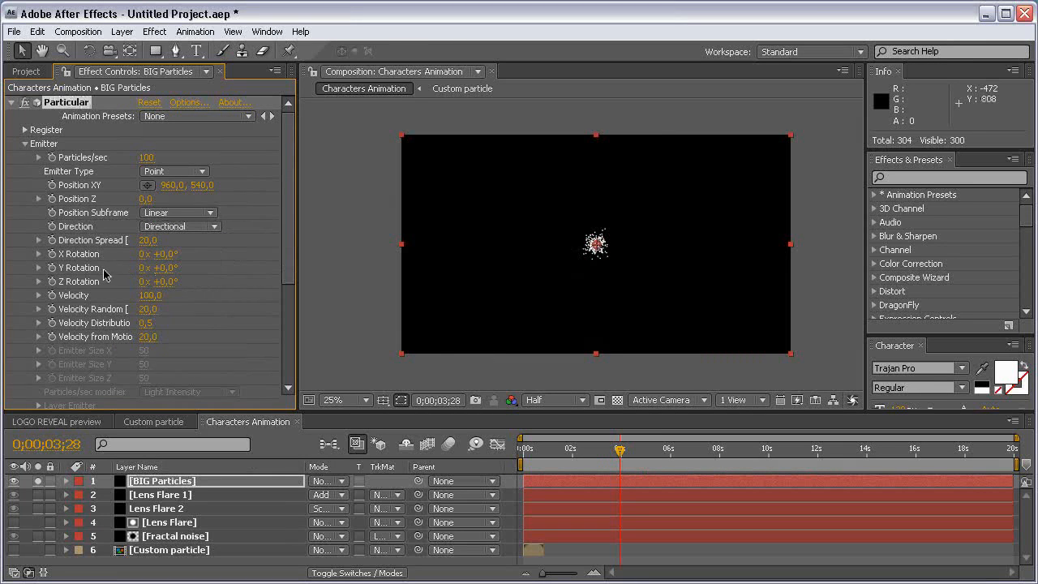
pyautogui.click(167, 268)
pyautogui.write('180')
pyautogui.press('Return')
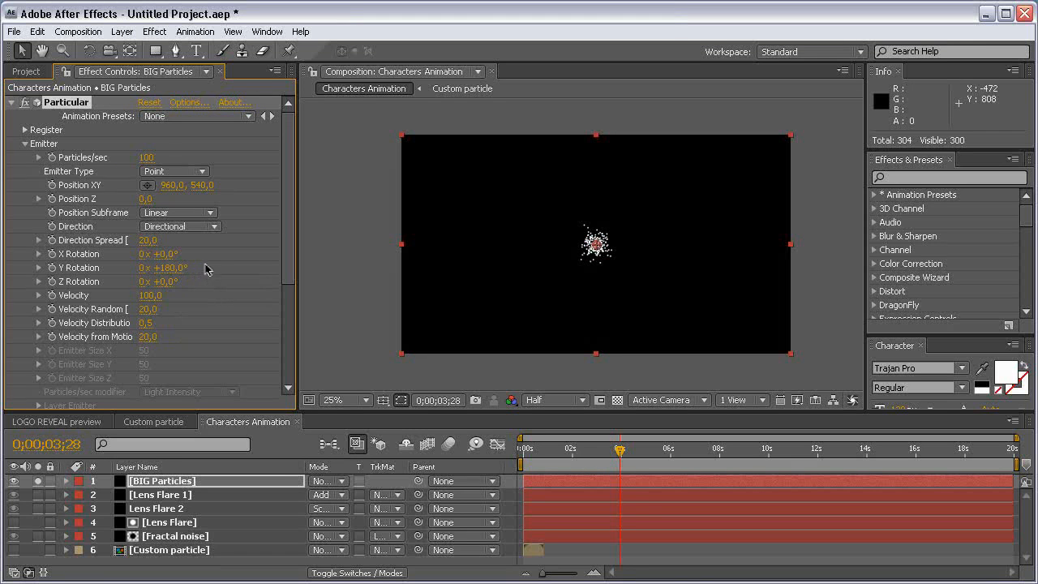
pyautogui.moveTo(619, 448); pyautogui.dragTo(717, 448)
pyautogui.moveTo(571, 449)
pyautogui.mouseDown()
pyautogui.moveTo(702, 448)
pyautogui.moveTo(549, 449)
pyautogui.mouseUp()
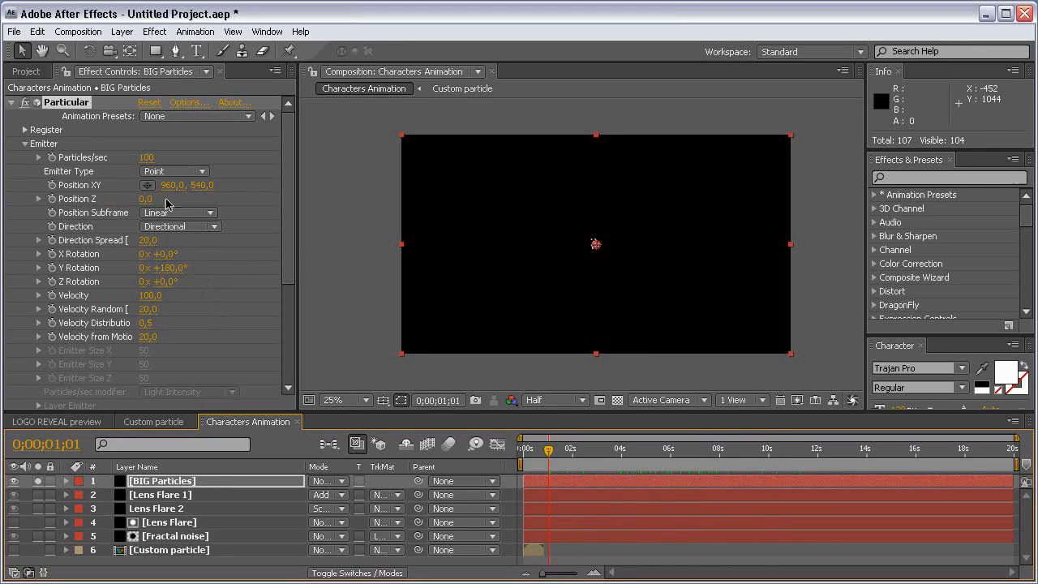
# Set the emitter's Position Z to 5000 and inspect the distant particles at 0;00;09;16
pyautogui.click(146, 199)
pyautogui.write('5000')
pyautogui.press('Return')
pyautogui.moveTo(569, 438); pyautogui.dragTo(757, 449)
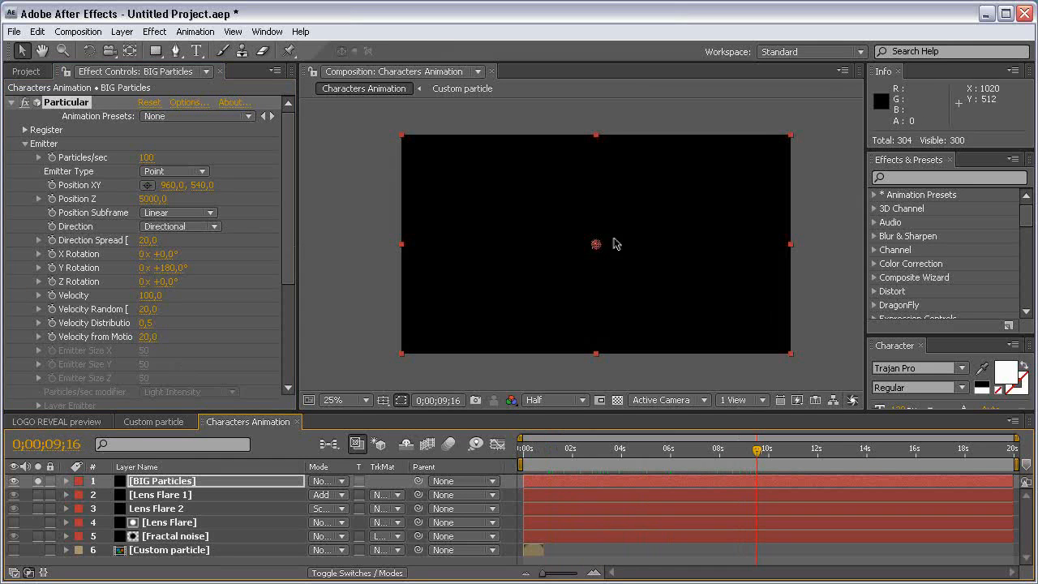
pyautogui.press('/')
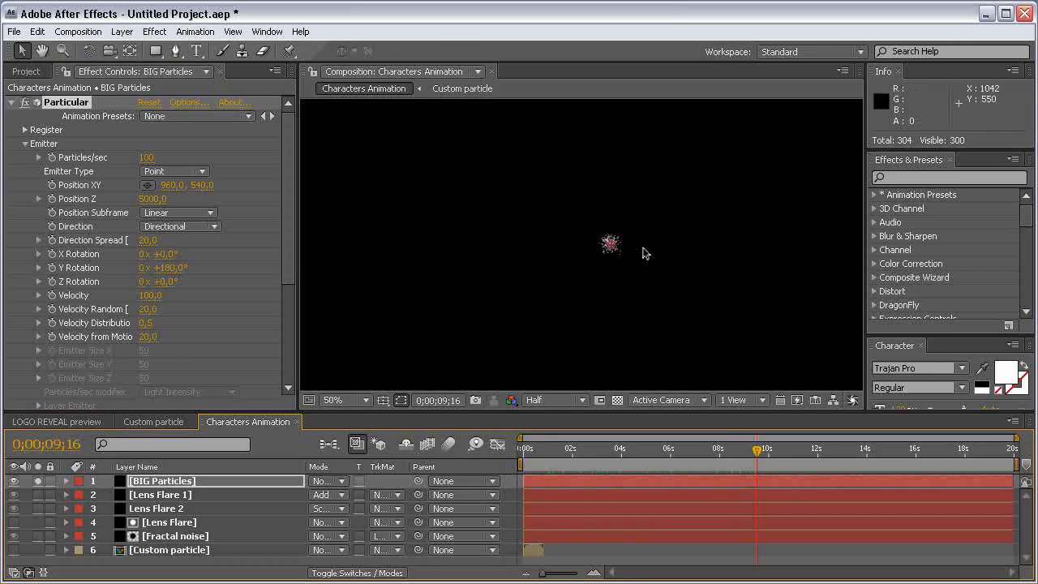
pyautogui.scroll(-3, 644, 245)
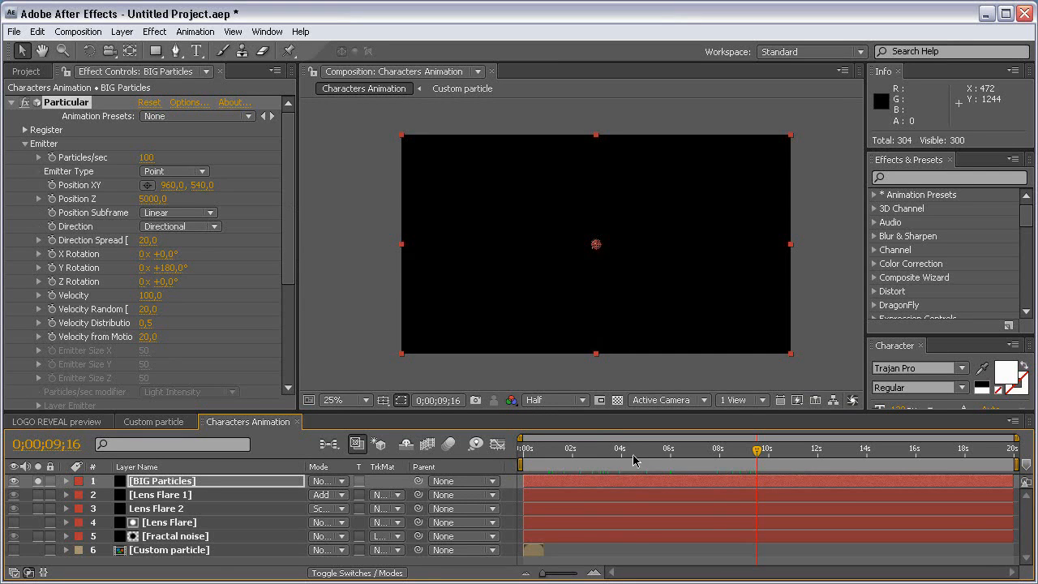
# Add an emitter Velocity keyframe with a value of 3500 at 0;00;03;00
pyautogui.click(598, 450)
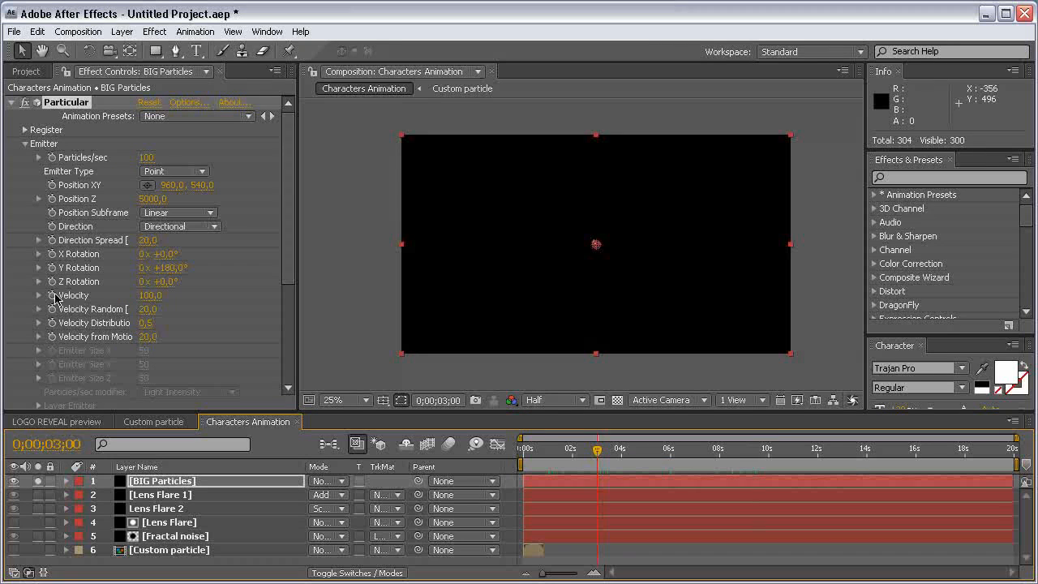
pyautogui.click(50, 296)
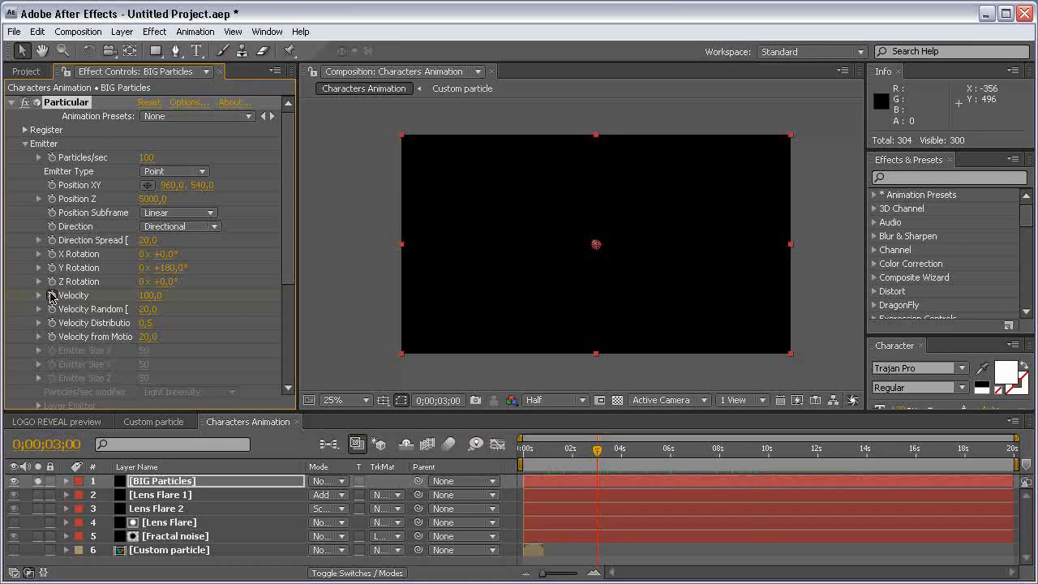
pyautogui.click(151, 297)
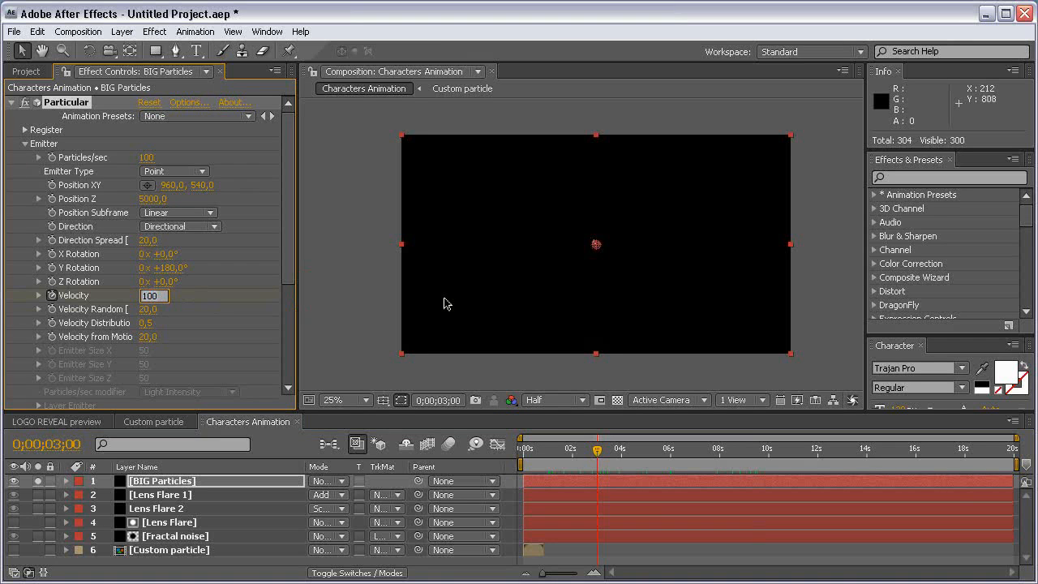
pyautogui.press('Return')
pyautogui.click(555, 481)
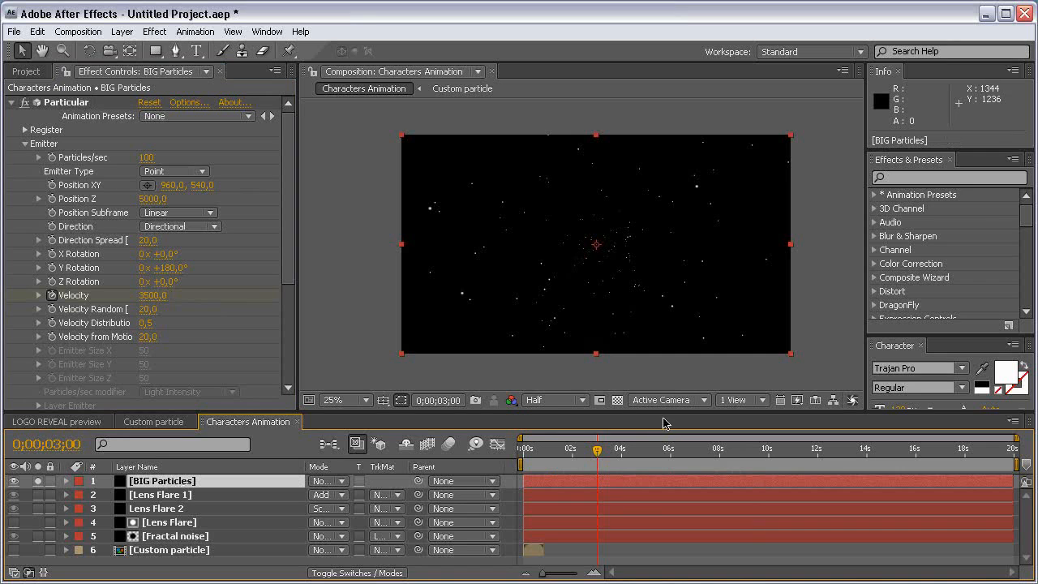
# Reveal the BIG Particles layer's keyframes and add a Velocity keyframe of 0 at 0;00;04;00
pyautogui.moveTo(607, 449); pyautogui.dragTo(578, 457)
pyautogui.click(249, 483)
pyautogui.press('u')
pyautogui.click(594, 451)
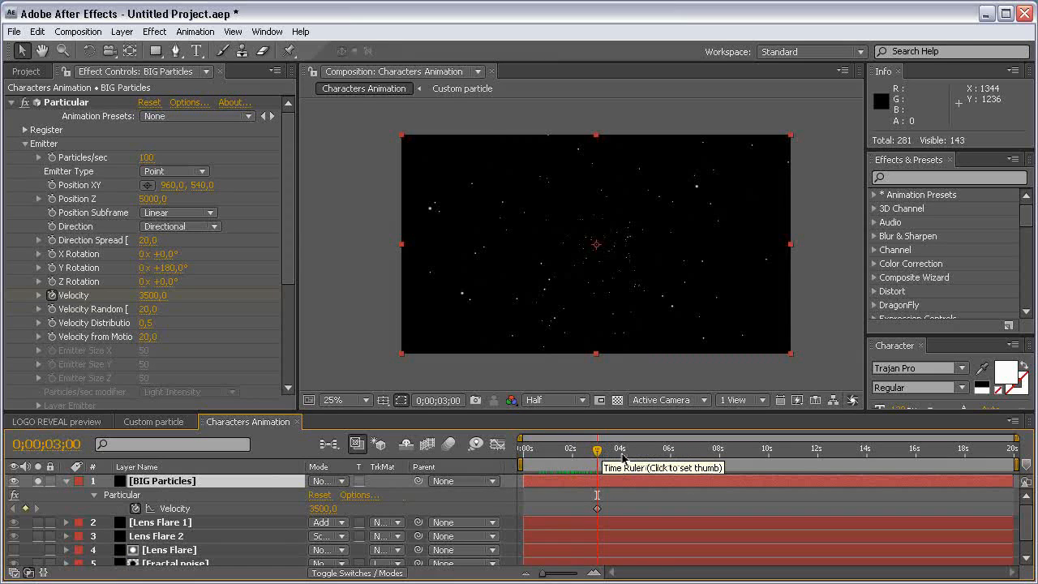
pyautogui.click(623, 457)
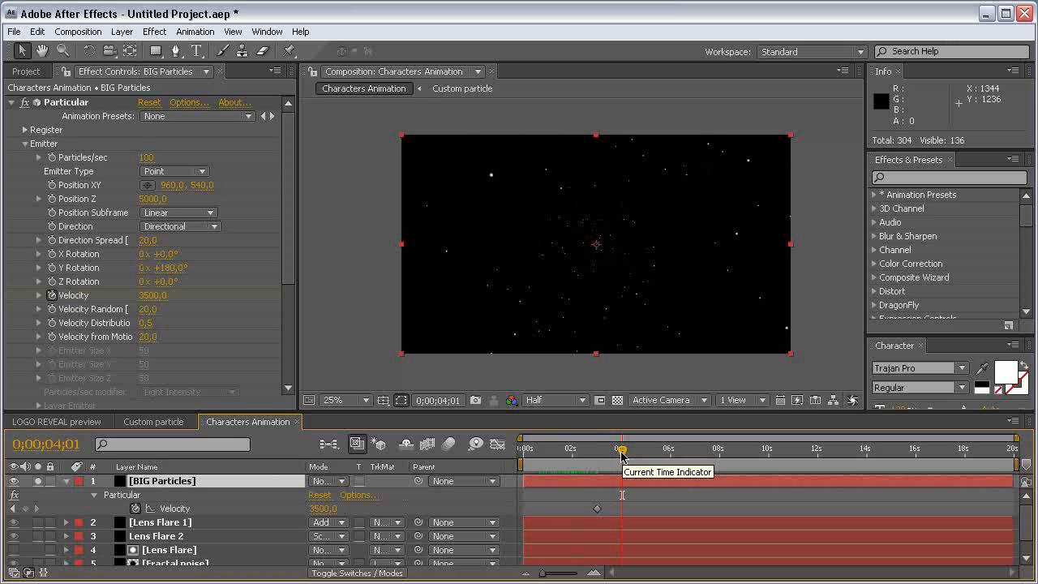
pyautogui.click(621, 451)
pyautogui.click(158, 297)
pyautogui.write('0')
pyautogui.press('Return')
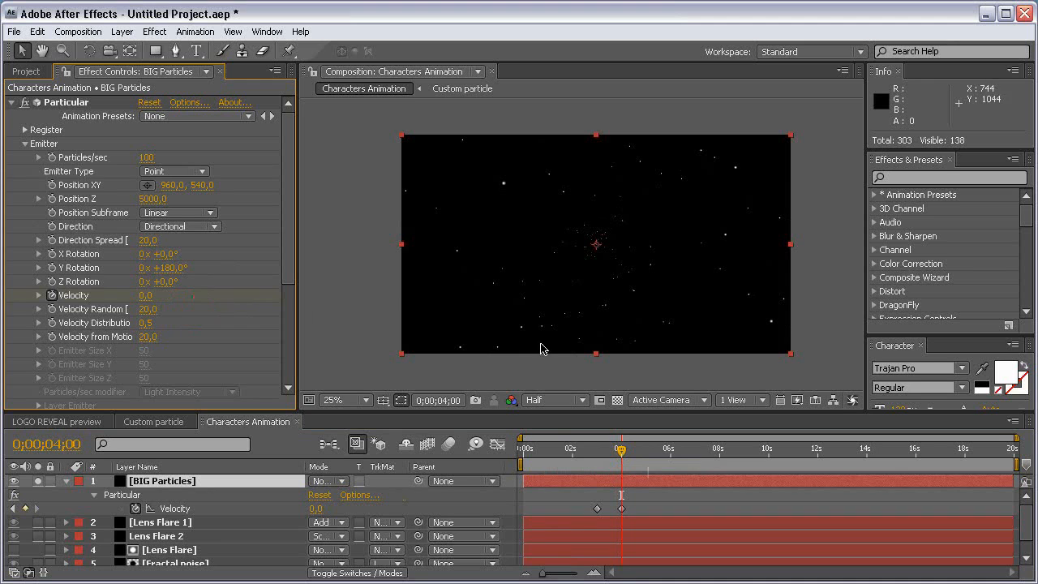
# Keyframe the emitter's Particles/sec at 100 at 0;00;06;00 and 30 at 0;00;06;10, and reveal the keyframes
pyautogui.click(672, 455)
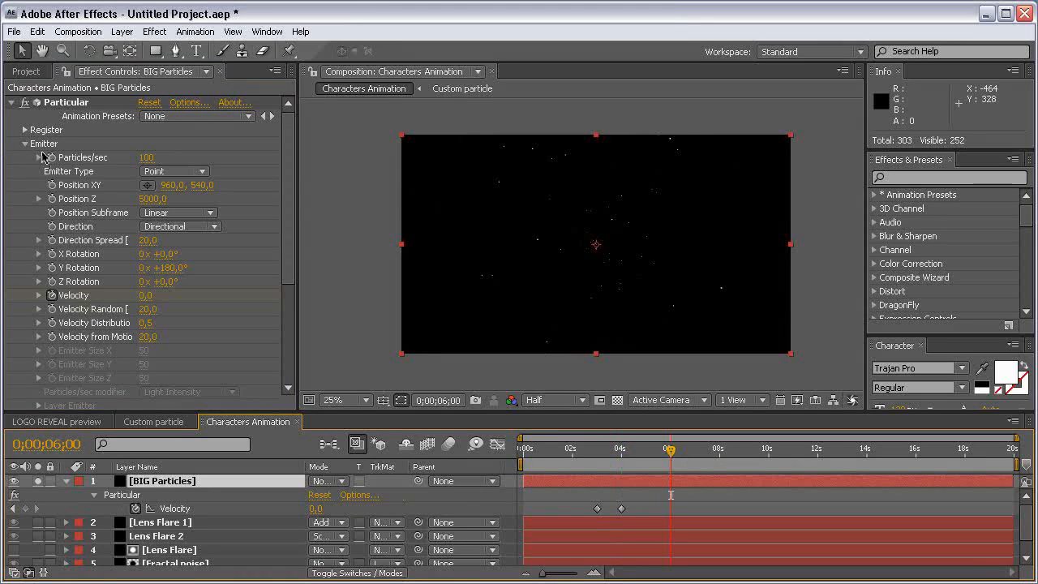
pyautogui.click(61, 161)
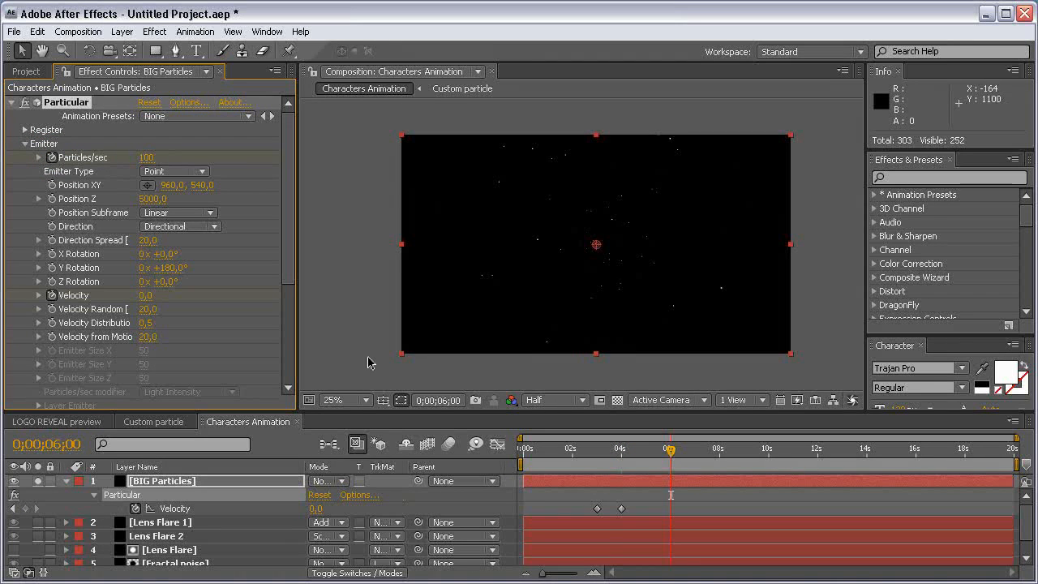
pyautogui.hotkey('shift', 'pagedown')
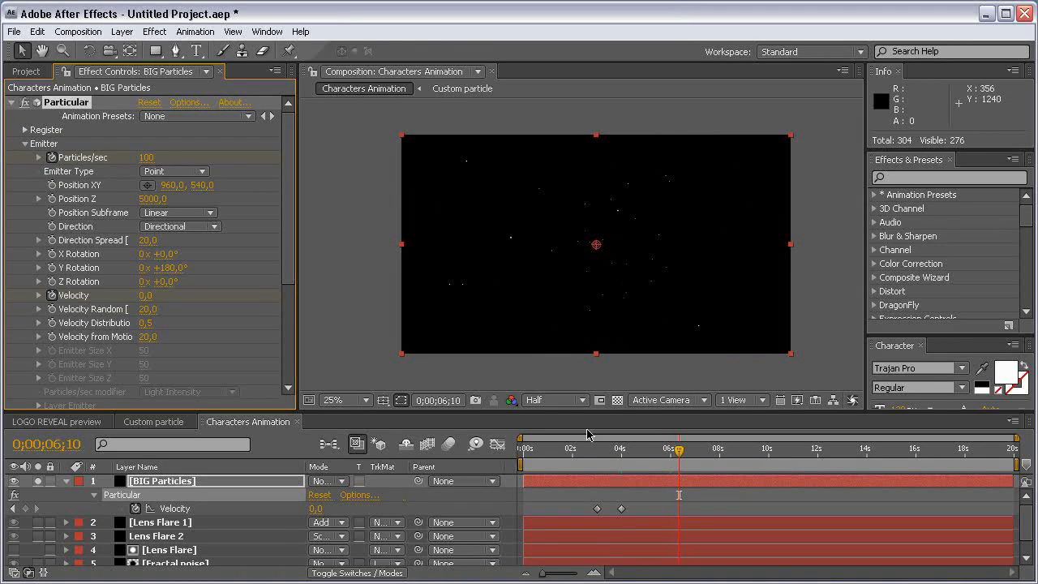
pyautogui.click(148, 158)
pyautogui.press('Return')
pyautogui.press('u')
pyautogui.moveTo(680, 449)
pyautogui.mouseDown()
pyautogui.moveTo(653, 453)
pyautogui.moveTo(696, 437)
pyautogui.moveTo(754, 442)
pyautogui.moveTo(677, 444)
pyautogui.mouseUp()
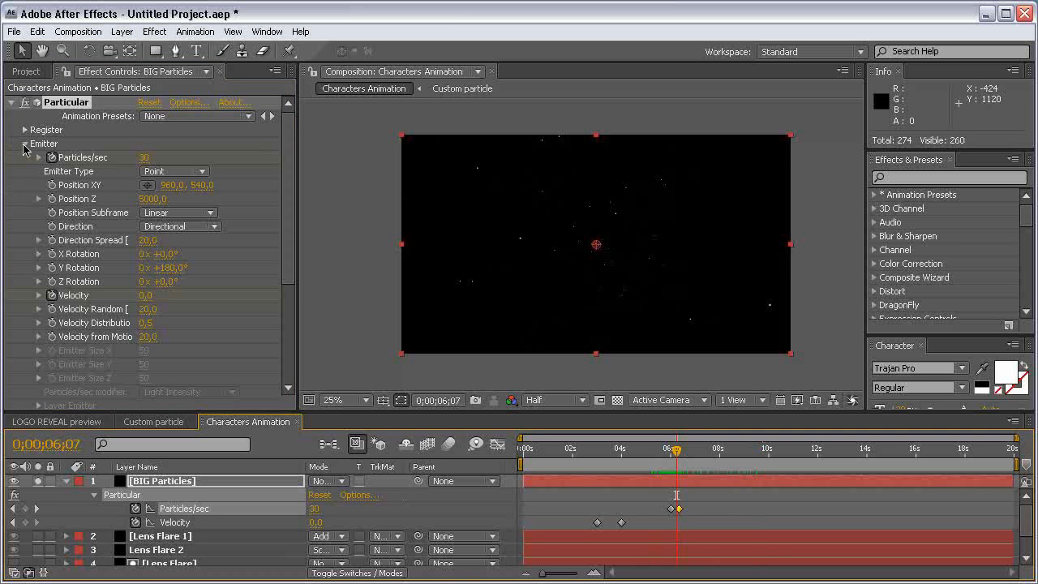
# Try Textured Polygon as the particle type in Particular's Particle settings, and set the type to Sprite
pyautogui.moveTo(289, 219); pyautogui.dragTo(293, 305)
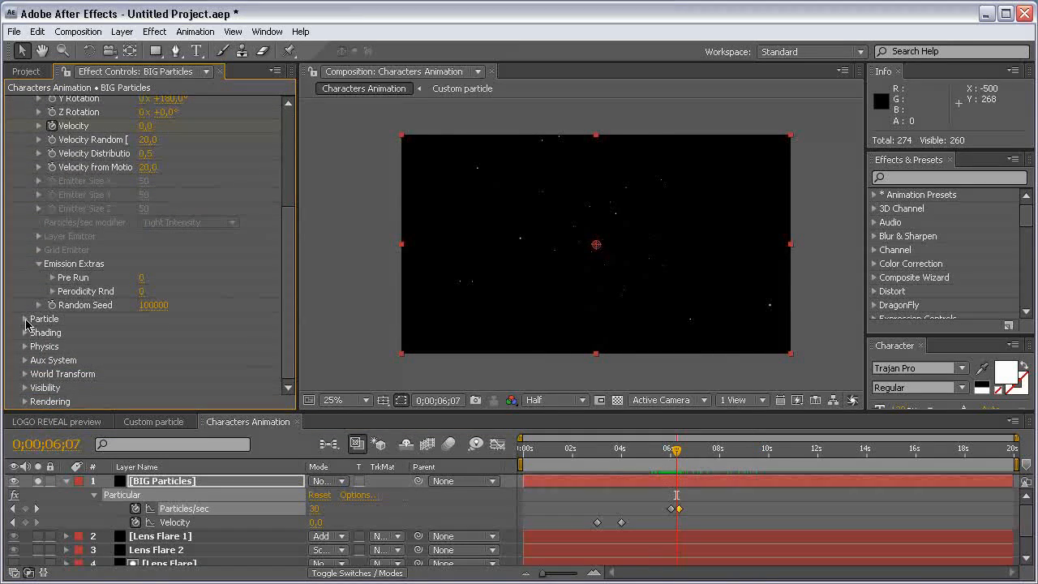
pyautogui.click(26, 320)
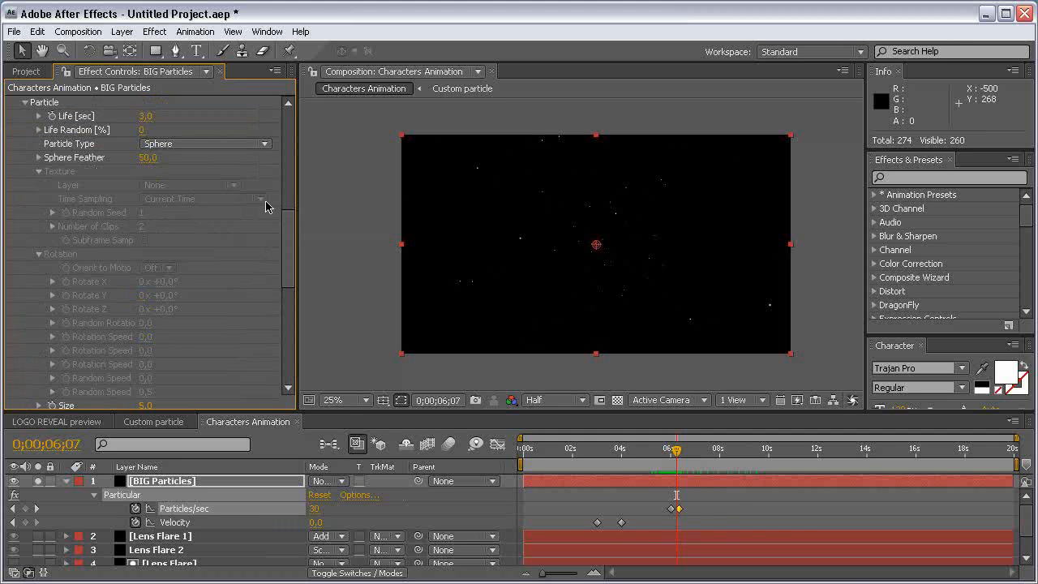
pyautogui.moveTo(289, 220)
pyautogui.mouseDown()
pyautogui.moveTo(289, 190)
pyautogui.moveTo(292, 202)
pyautogui.mouseUp()
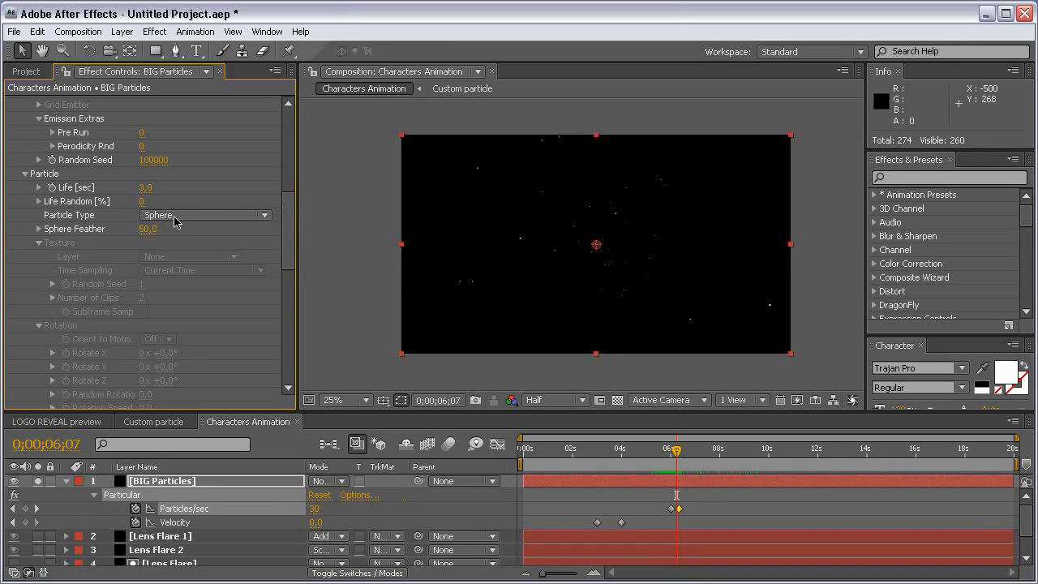
pyautogui.click(147, 218)
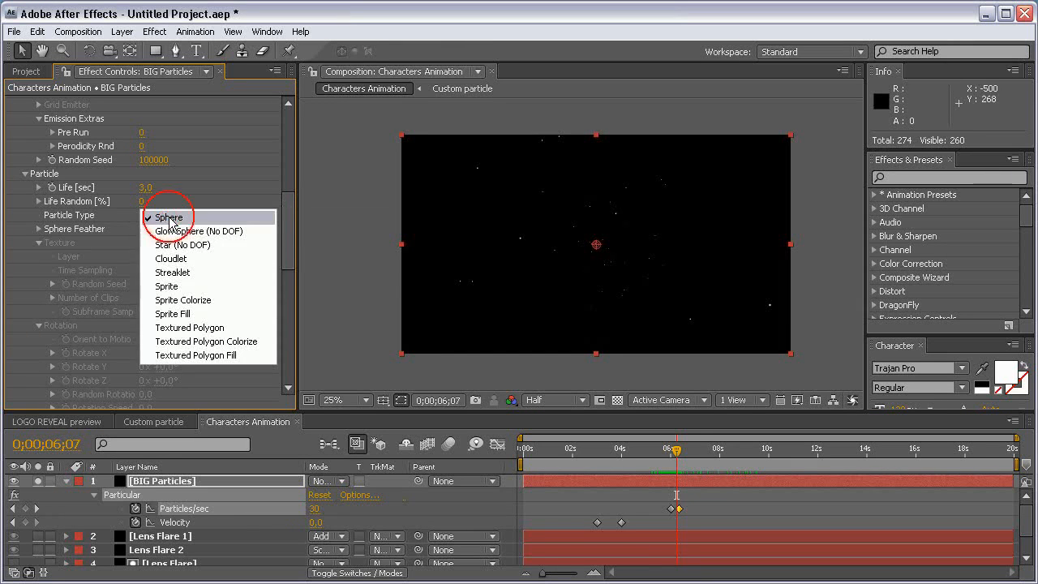
pyautogui.click(254, 328)
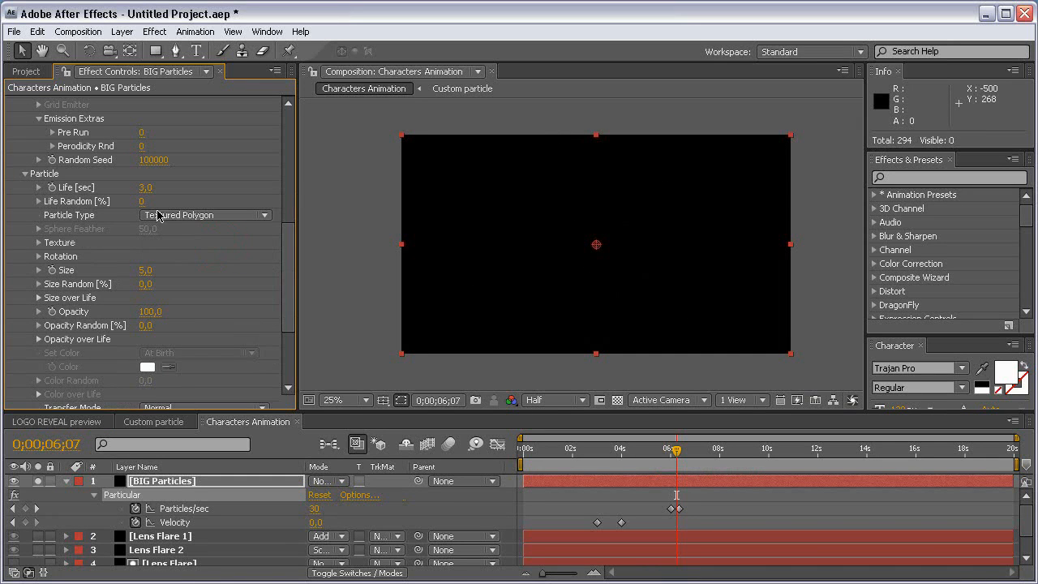
pyautogui.click(189, 217)
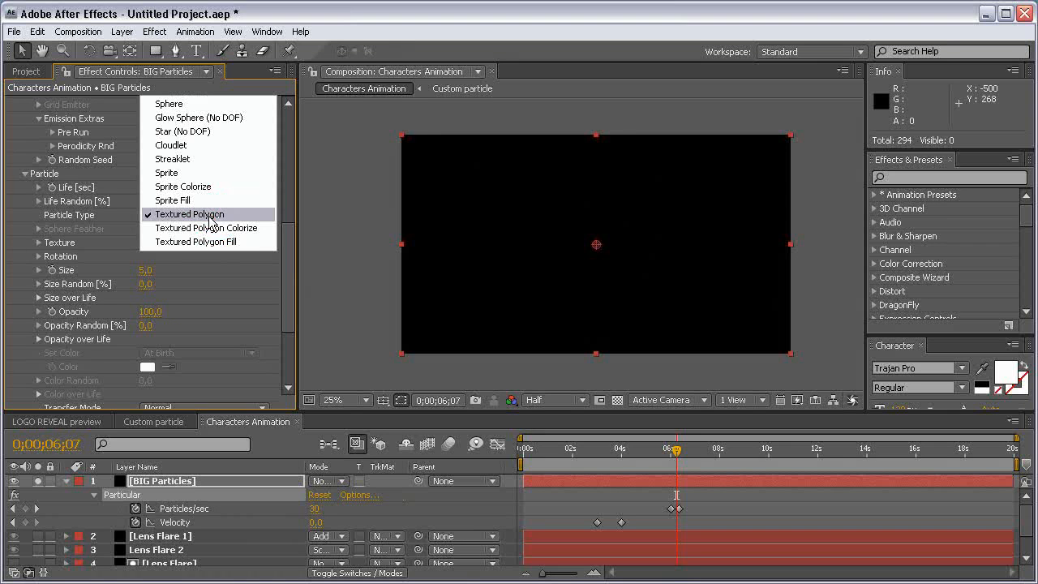
pyautogui.click(208, 176)
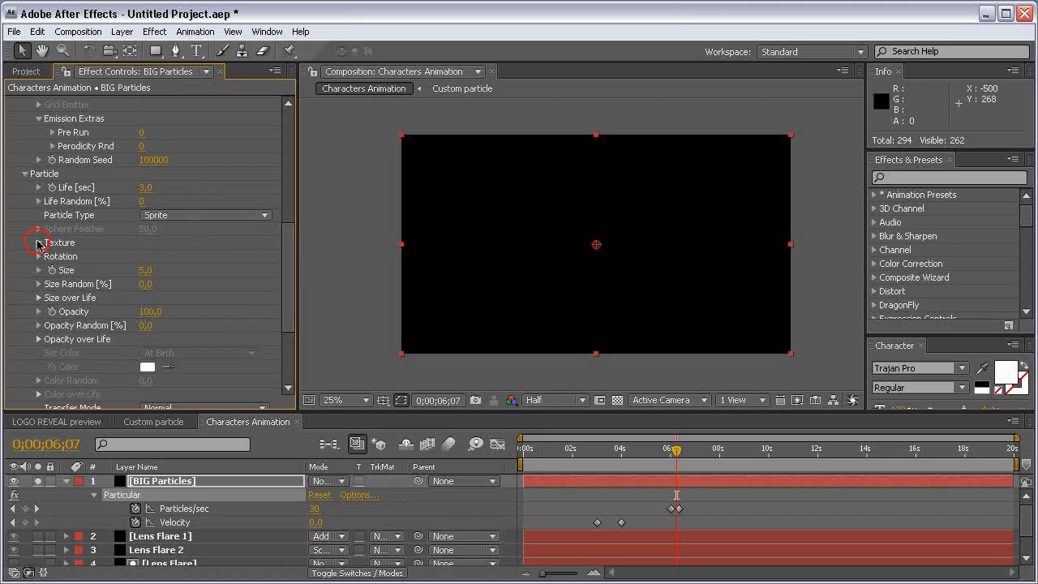
# Use the Custom particle layer as the sprite texture with time sampling set to Random - Still Frame
pyautogui.click(40, 243)
pyautogui.click(168, 257)
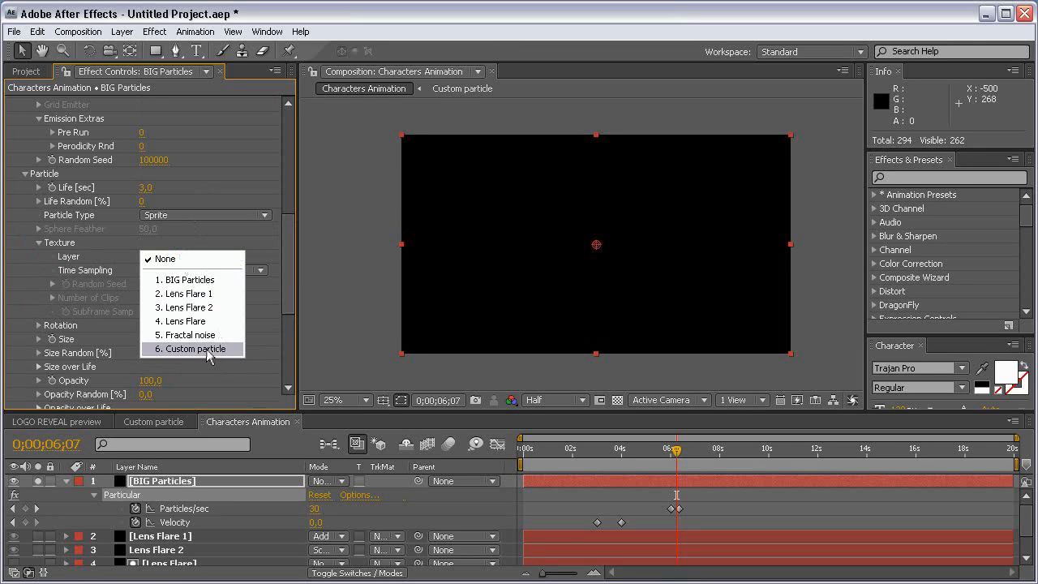
pyautogui.click(195, 349)
pyautogui.click(181, 272)
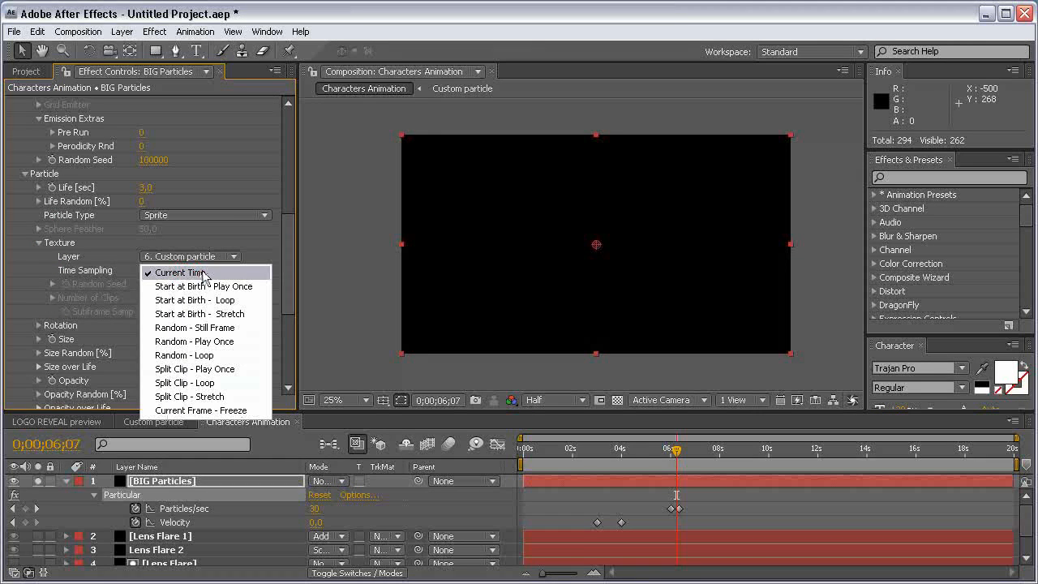
pyautogui.click(244, 328)
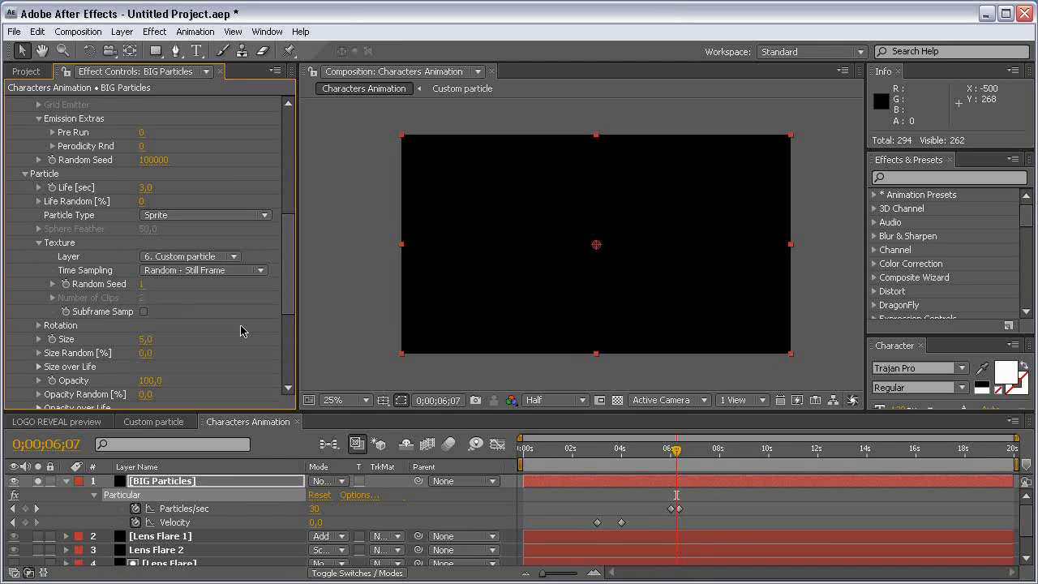
# Set the particle Size to 61 and check the letters in the frames between 0;00;03;21 and 0;00;04;03
pyautogui.moveTo(591, 457); pyautogui.dragTo(615, 459)
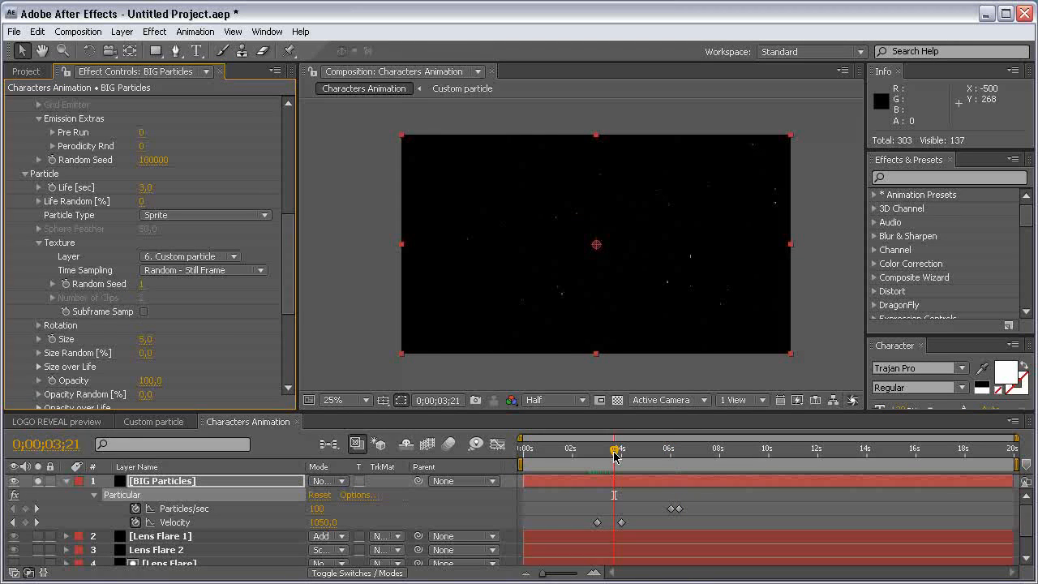
pyautogui.moveTo(148, 340); pyautogui.dragTo(193, 339)
pyautogui.moveTo(595, 454); pyautogui.dragTo(625, 455)
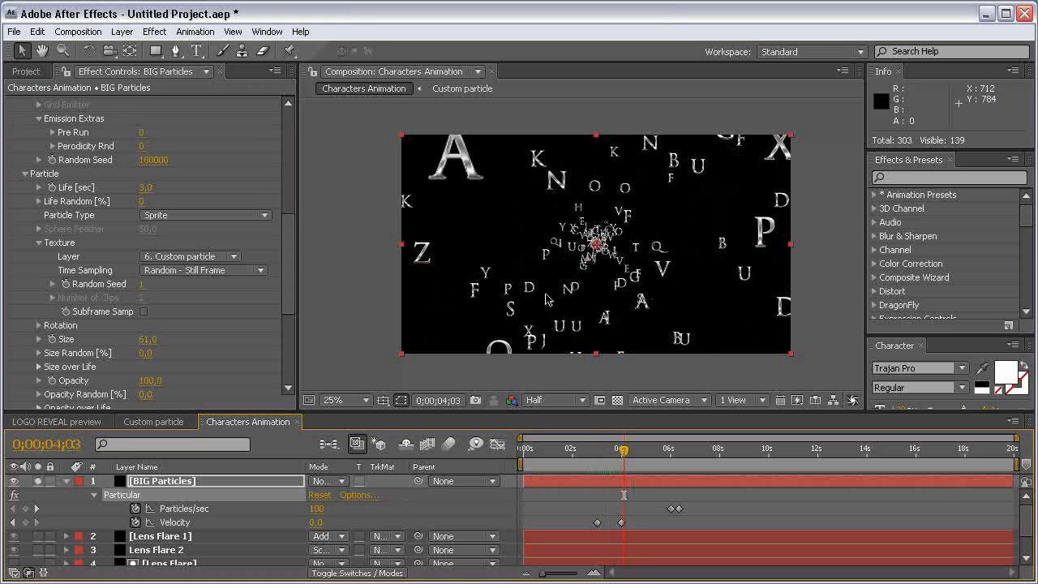
# Change the particle type to Textured Polygon and expand the particle's Rotation settings
pyautogui.click(166, 219)
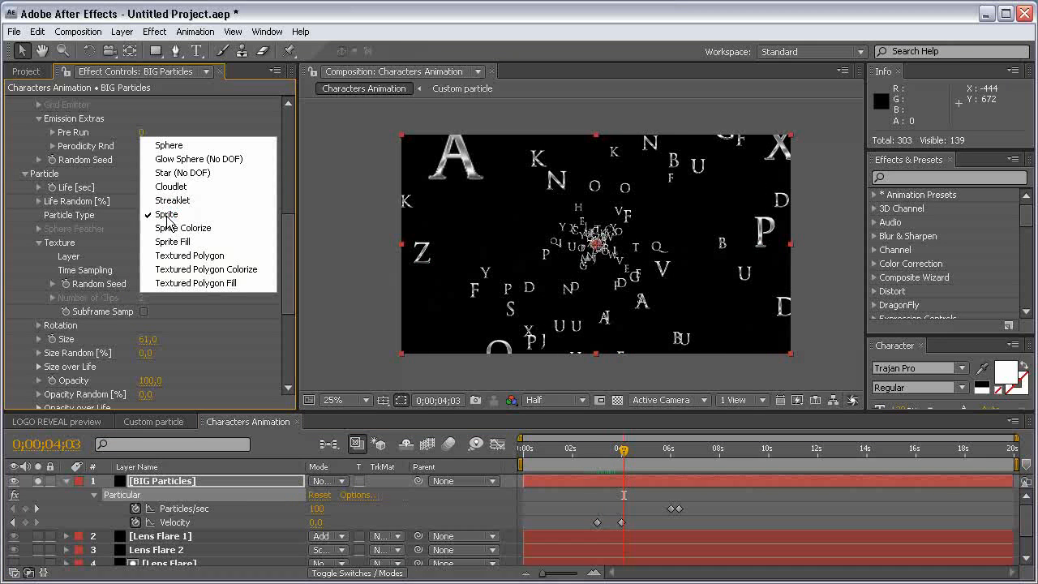
pyautogui.click(231, 257)
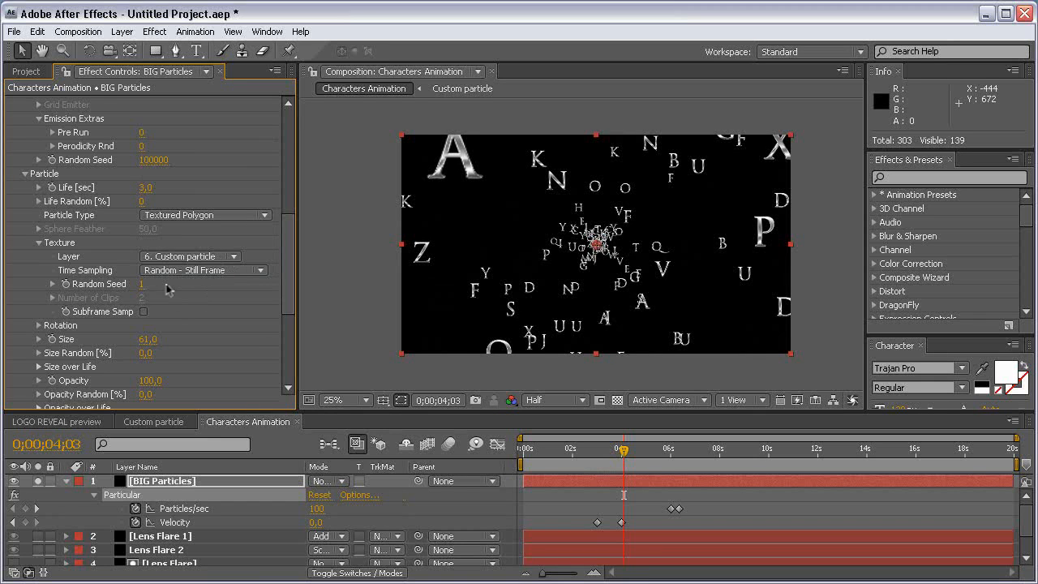
pyautogui.click(39, 325)
pyautogui.scroll(-2, 41, 328)
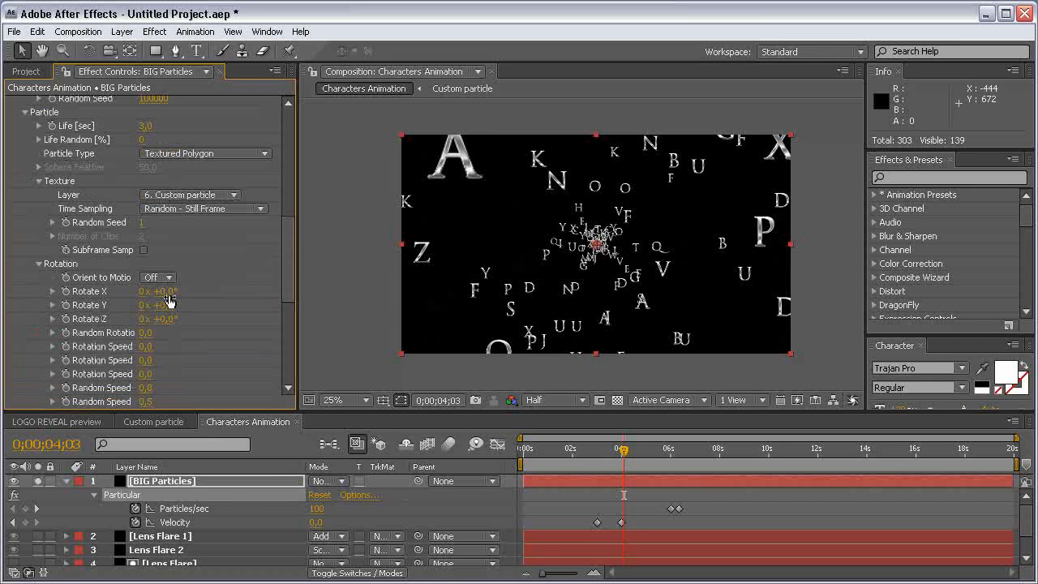
# Try particle rotations of X 47°, Y 40° and Z 60° with Random Rotation 79, and check them at 0;00;05;19
pyautogui.moveTo(174, 302); pyautogui.dragTo(204, 289)
pyautogui.moveTo(169, 319); pyautogui.dragTo(218, 318)
pyautogui.moveTo(146, 333); pyautogui.dragTo(208, 332)
pyautogui.moveTo(594, 448); pyautogui.dragTo(662, 449)
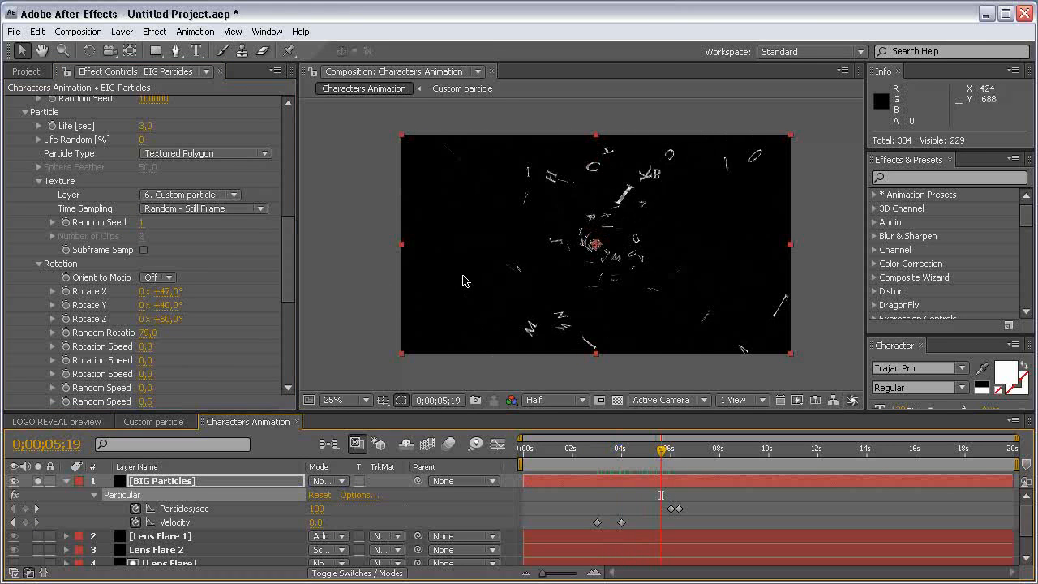
# Reset the particle's Rotate X, Rotate Y, Rotate Z and Random Rotation to 0
pyautogui.click(178, 292)
pyautogui.write('0')
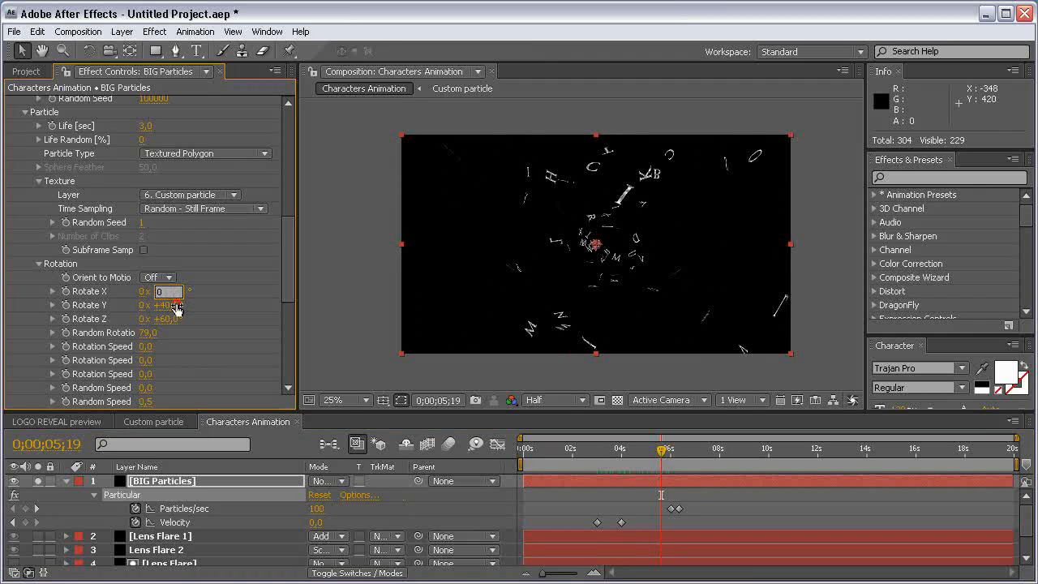
pyautogui.click(175, 307)
pyautogui.write('0')
pyautogui.click(162, 319)
pyautogui.write('0')
pyautogui.click(147, 333)
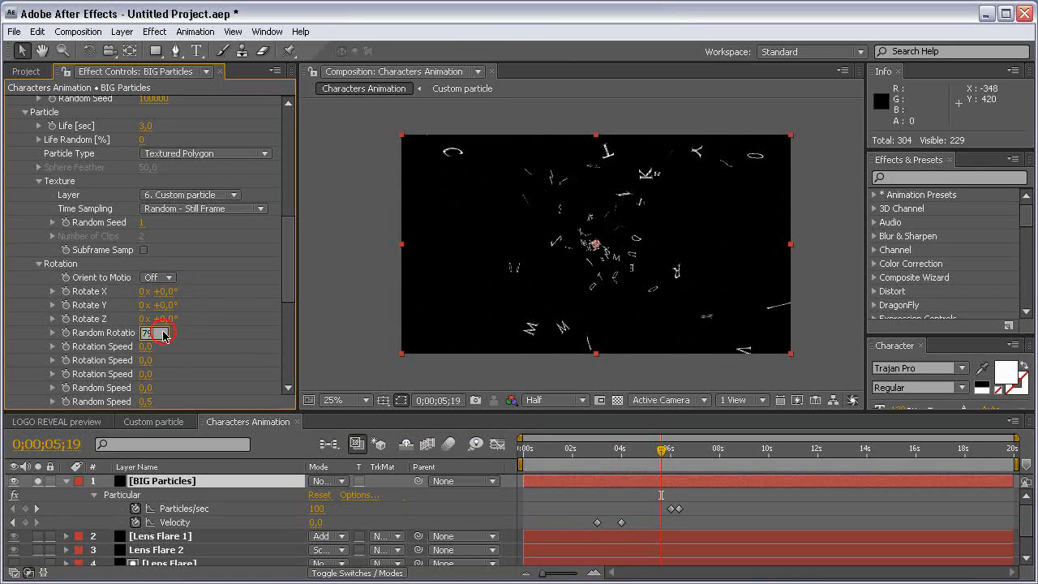
pyautogui.write('0')
pyautogui.press('Return')
# Set the particle Life to 15 seconds
pyautogui.moveTo(289, 248); pyautogui.dragTo(296, 229)
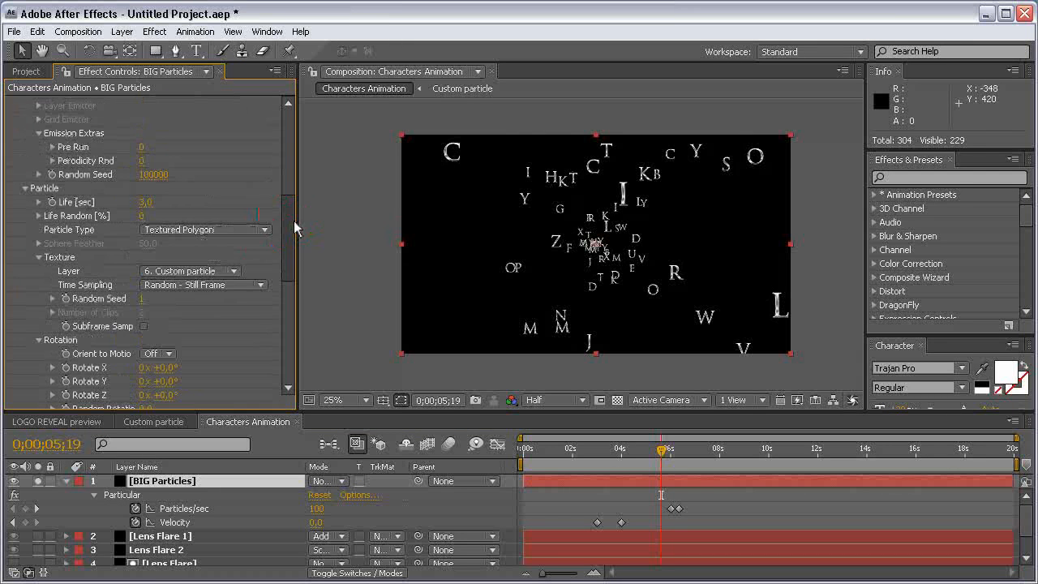
pyautogui.click(145, 202)
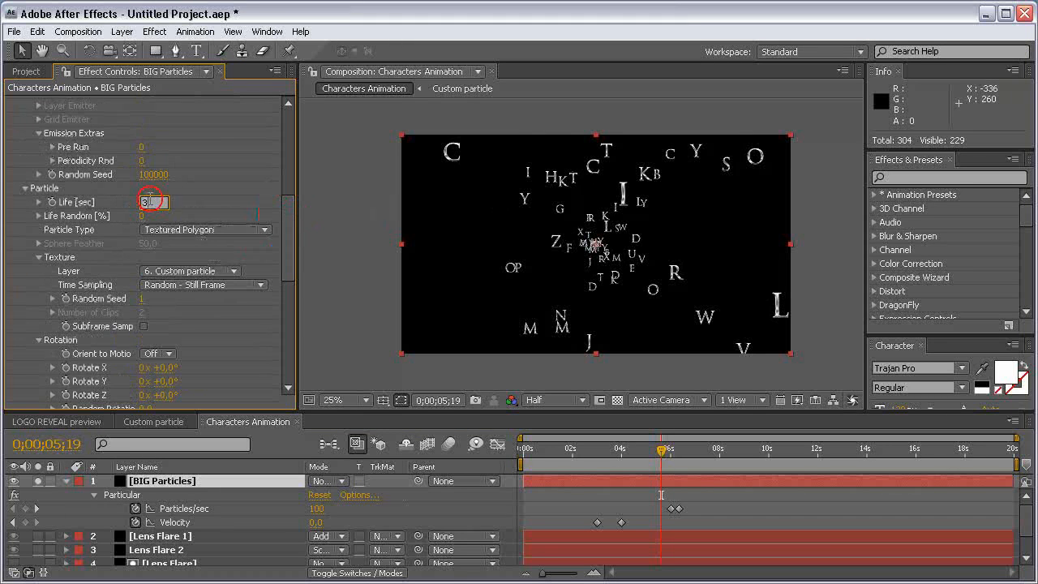
pyautogui.write('15')
pyautogui.click(177, 191)
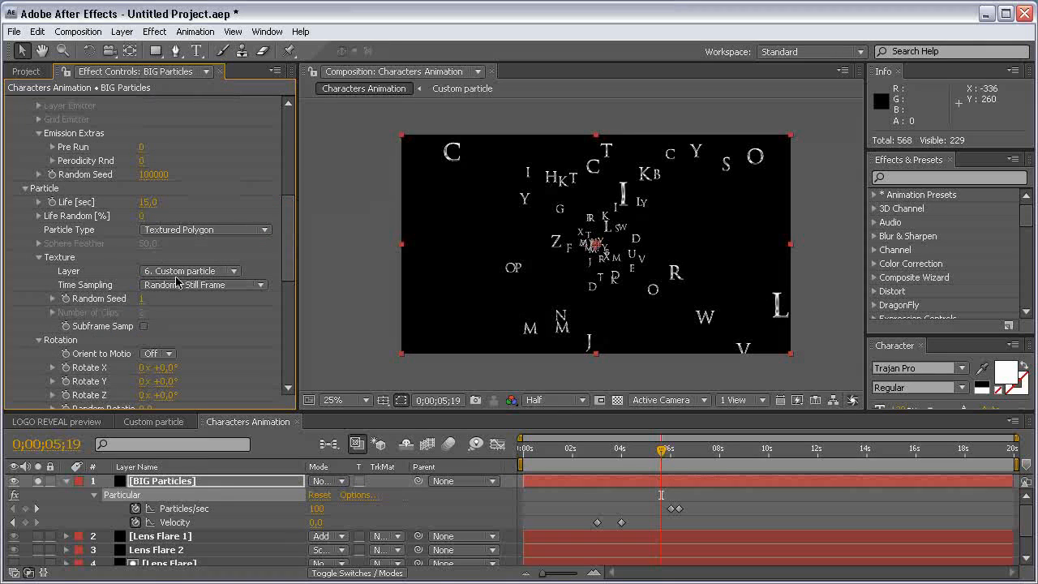
# Review the texture's Time Sampling options and the Custom particle composition, and check the Characters Animation composition at 0;00;03;29
pyautogui.click(181, 294)
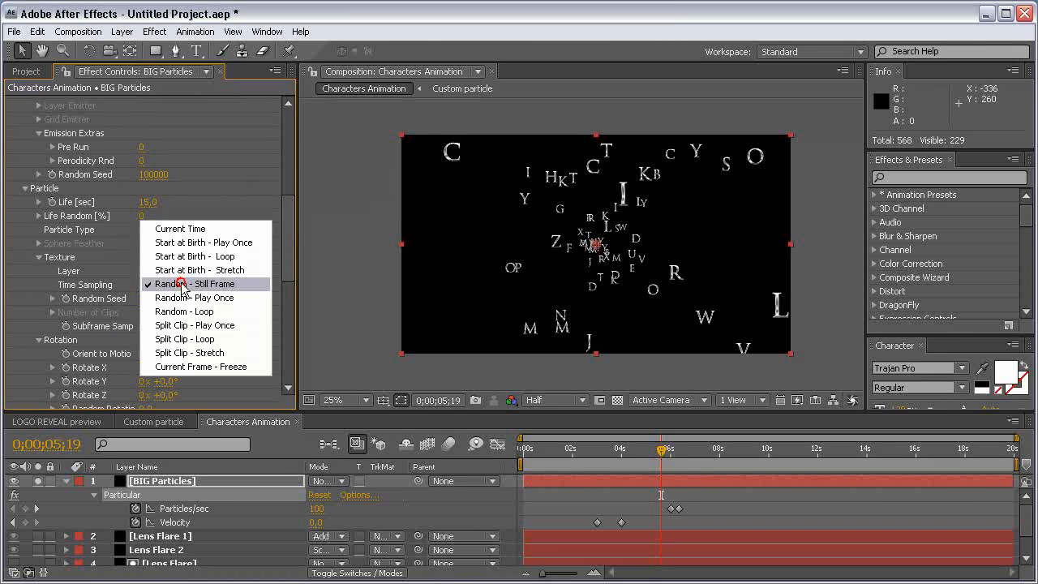
pyautogui.click(228, 290)
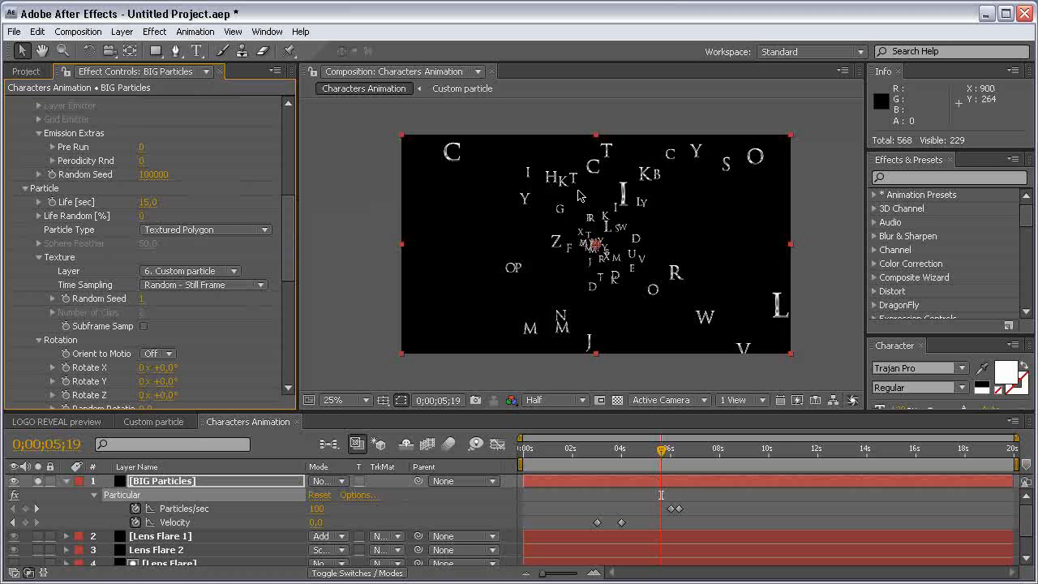
pyautogui.click(153, 421)
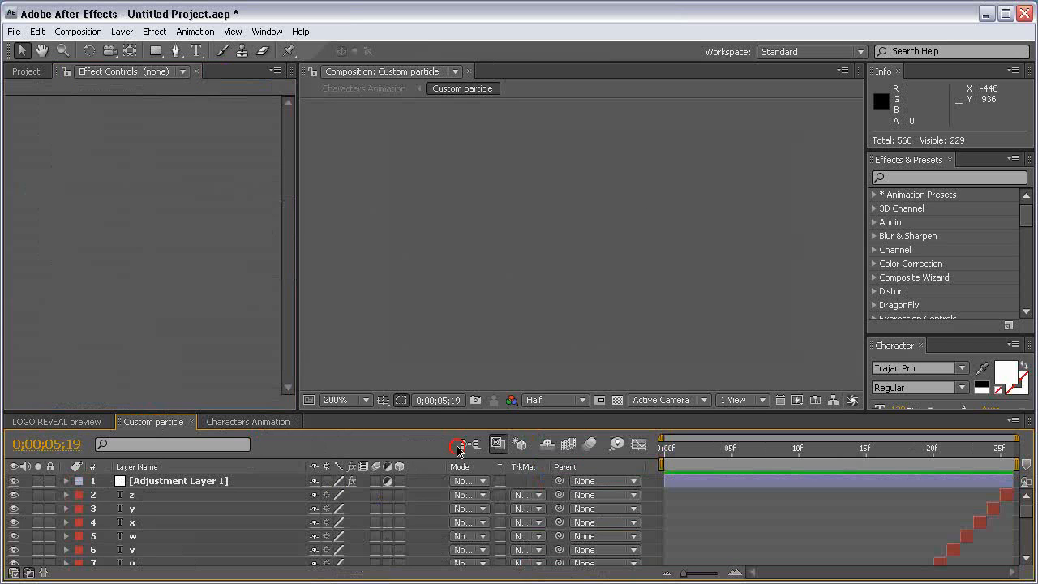
pyautogui.click(728, 449)
pyautogui.click(260, 422)
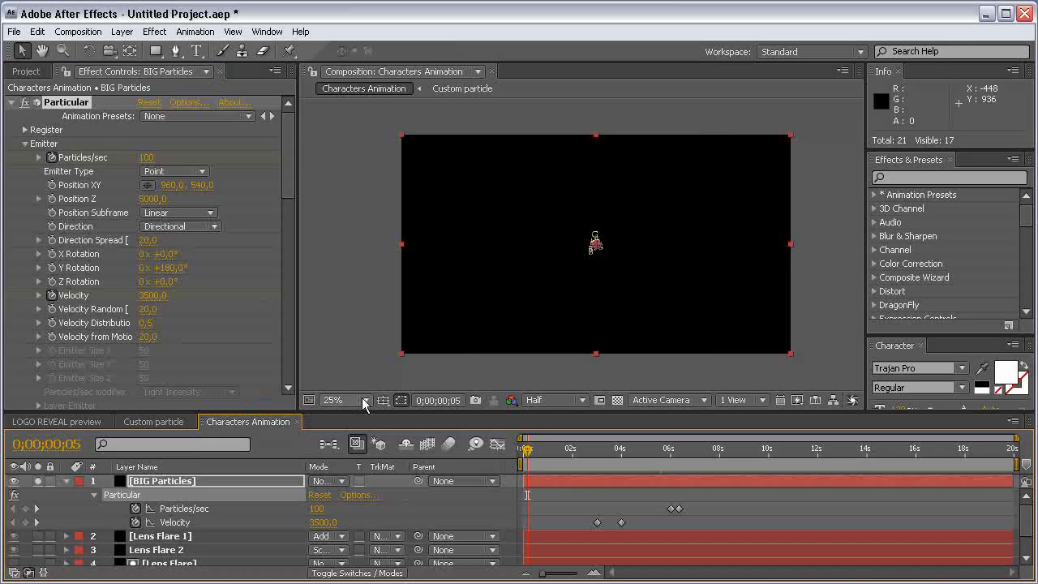
pyautogui.click(614, 454)
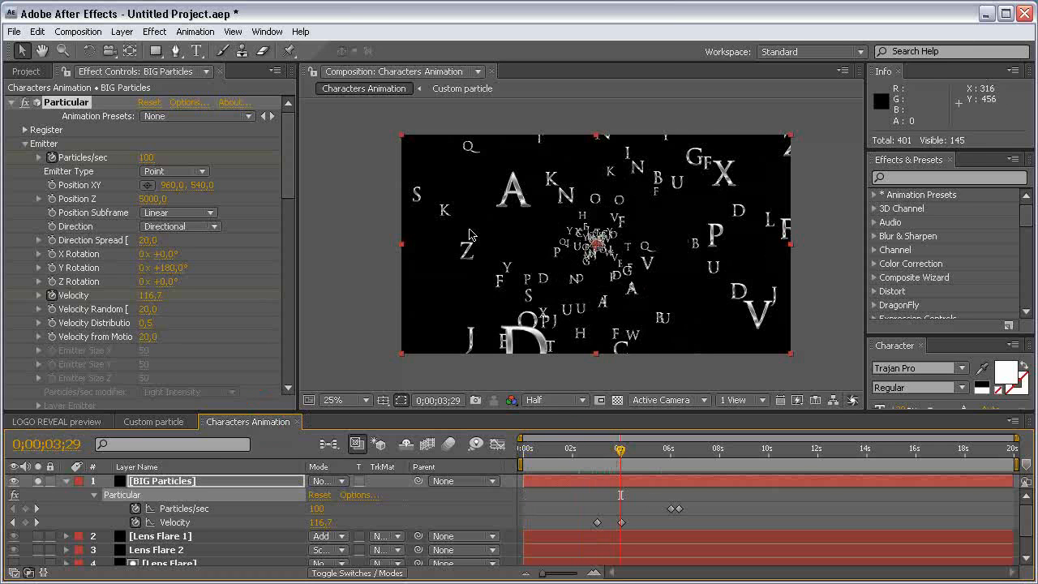
# Collapse the Emitter settings and set the particle rotation to X 30°, Y 60° and Z 25°
pyautogui.click(24, 144)
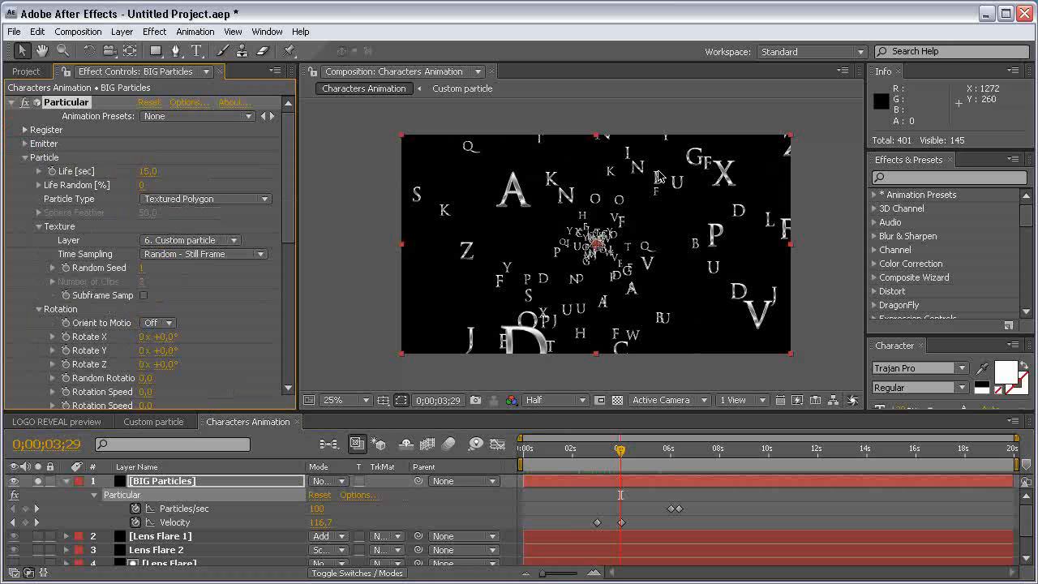
pyautogui.moveTo(289, 203); pyautogui.dragTo(289, 232)
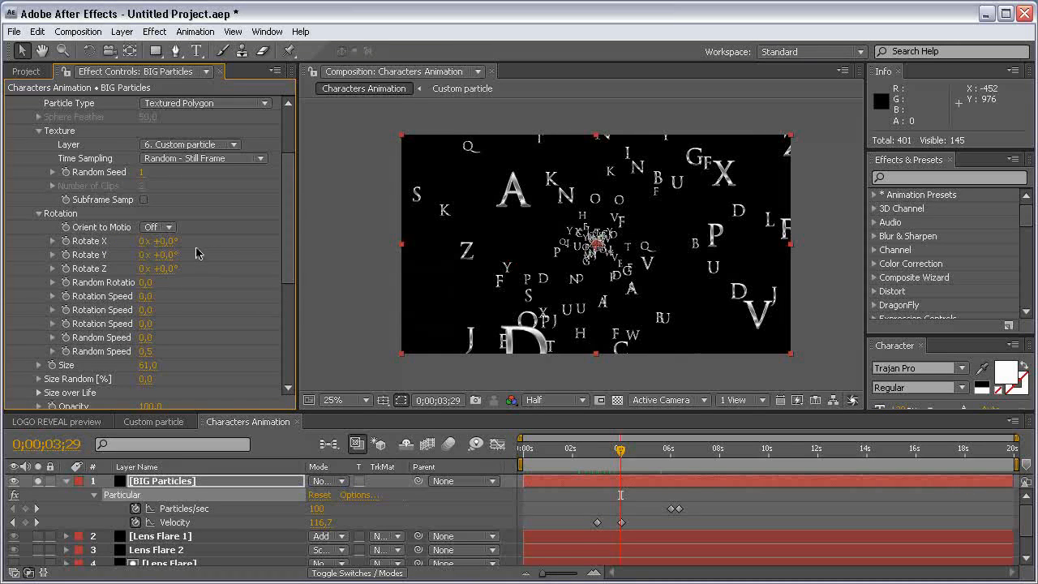
pyautogui.click(167, 240)
pyautogui.write('30')
pyautogui.press('Return')
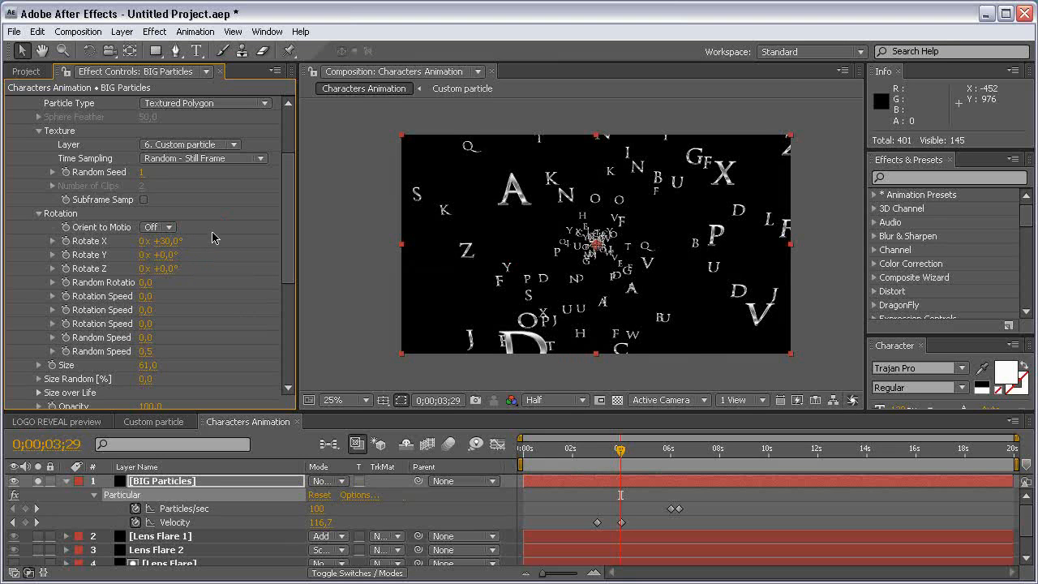
pyautogui.click(175, 256)
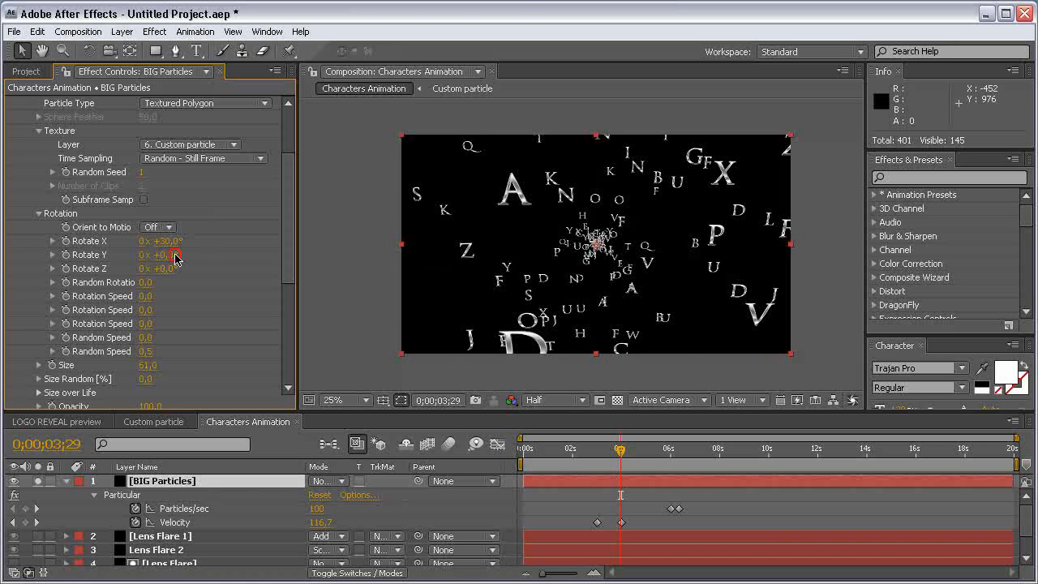
pyautogui.press('Return')
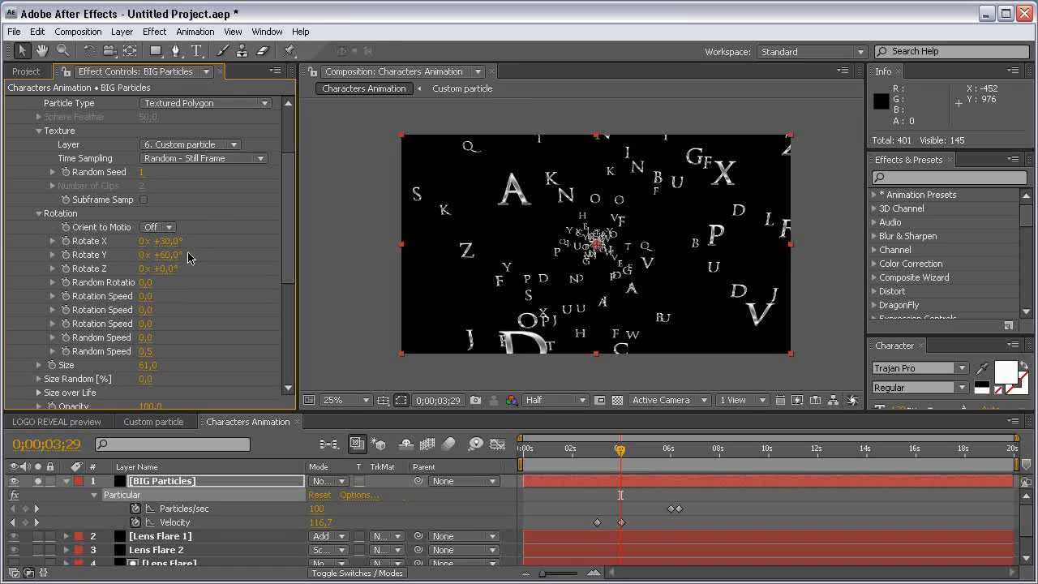
pyautogui.click(168, 270)
pyautogui.write('25')
pyautogui.click(221, 268)
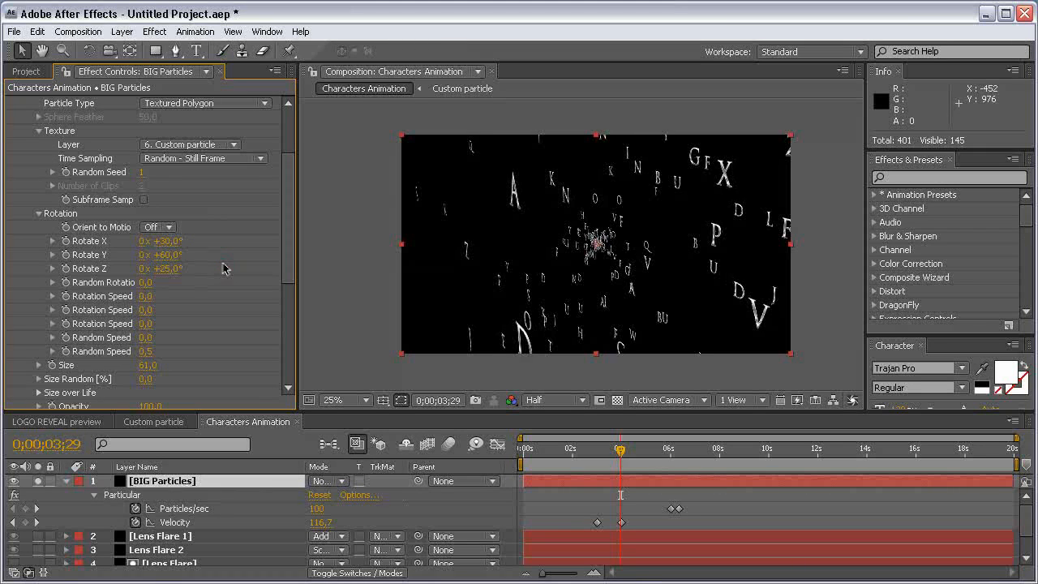
# Set the particle's Random Rotation to 100 and preview the animation from around 0;00;03;02
pyautogui.click(144, 284)
pyautogui.write('100')
pyautogui.click(173, 325)
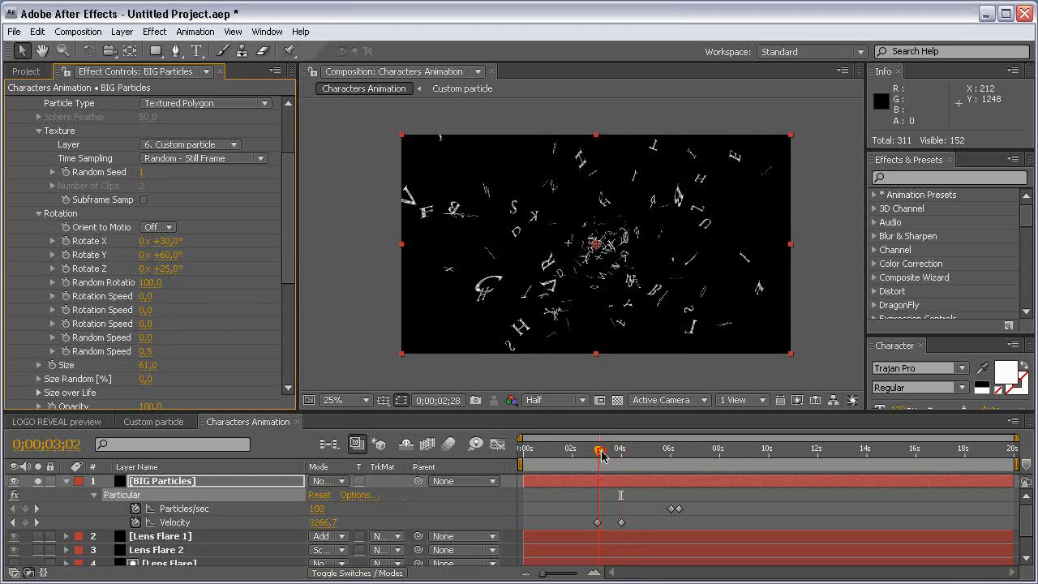
pyautogui.press('space')
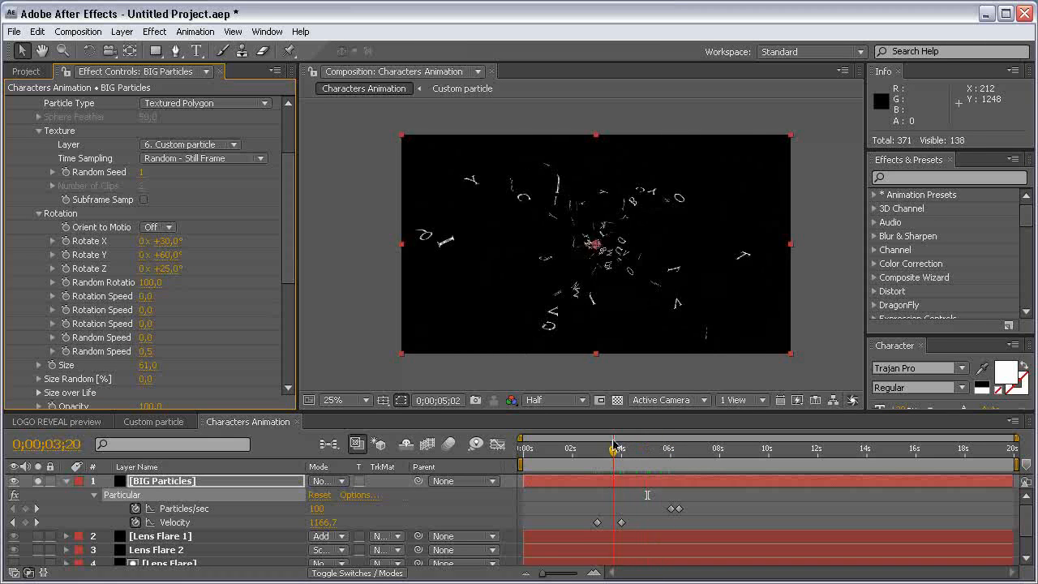
pyautogui.click(613, 448)
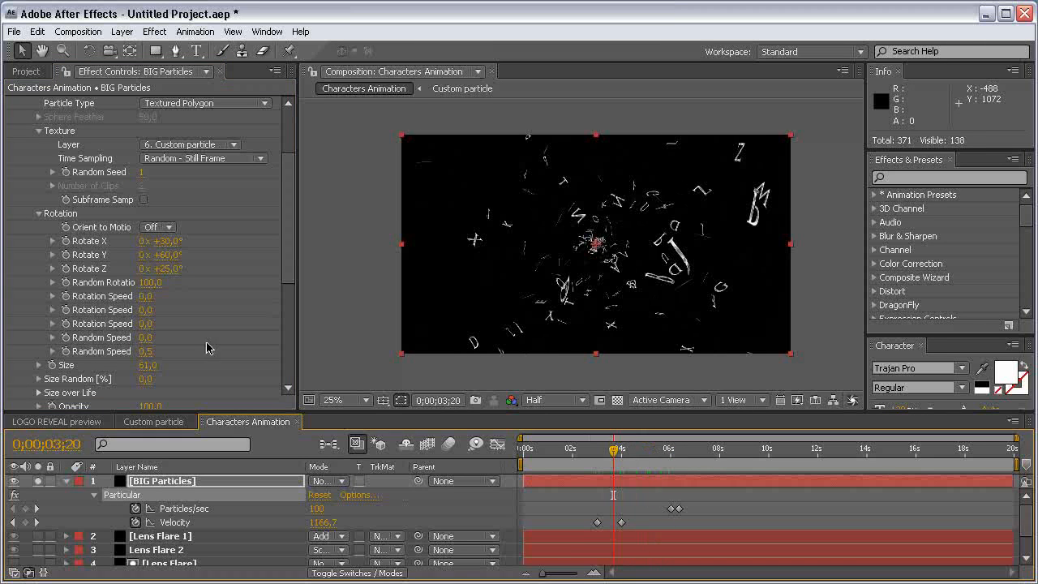
# Set the particle's Random Speed Rotate to 0.5 and preview the spinning letters
pyautogui.click(147, 339)
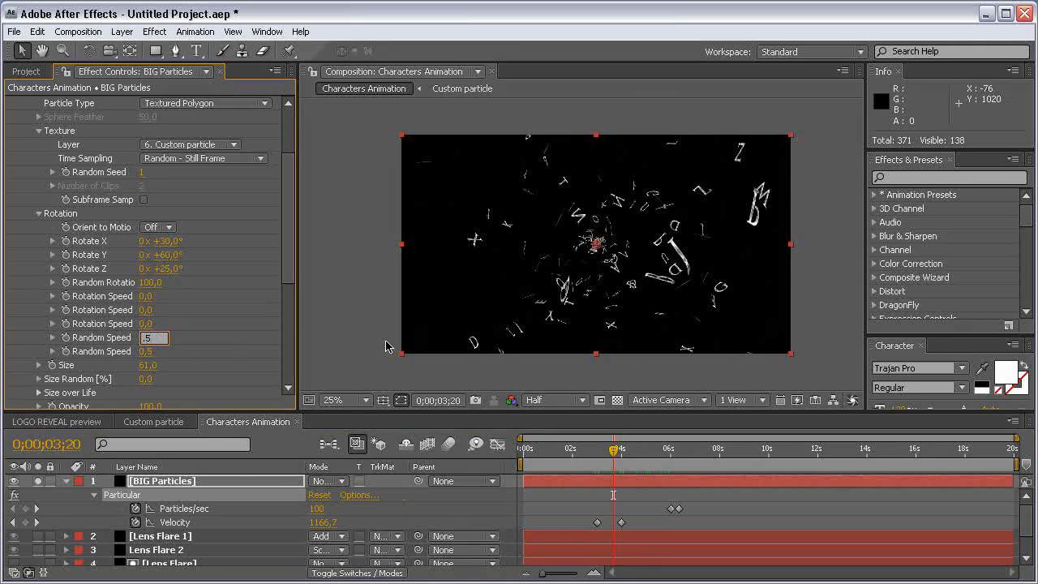
pyautogui.press('Return')
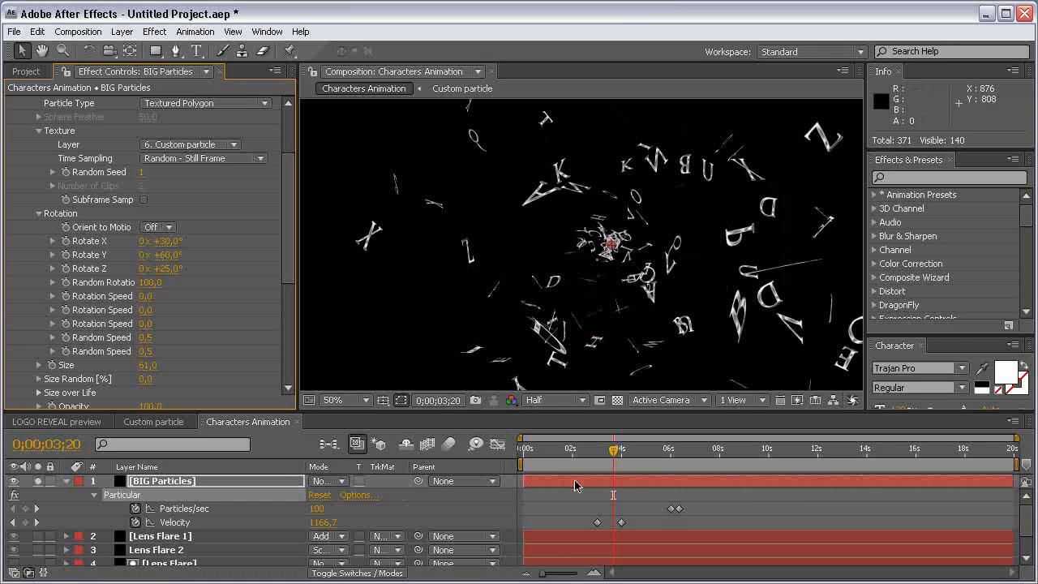
pyautogui.press('space')
pyautogui.press('space')
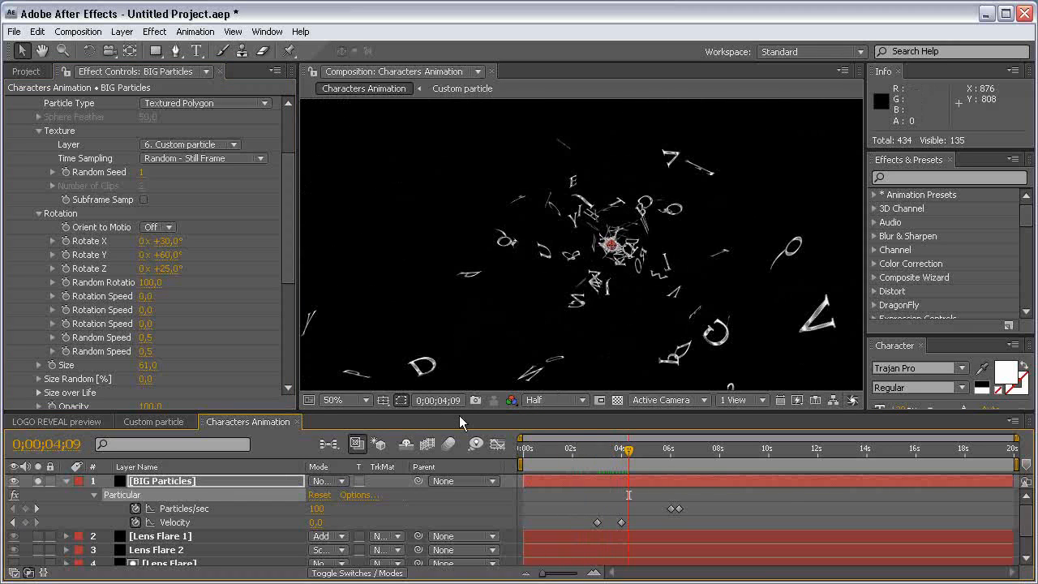
# Set the particle Size to 100, check it at 0;00;04;00, and set Size Random to 20%
pyautogui.click(146, 366)
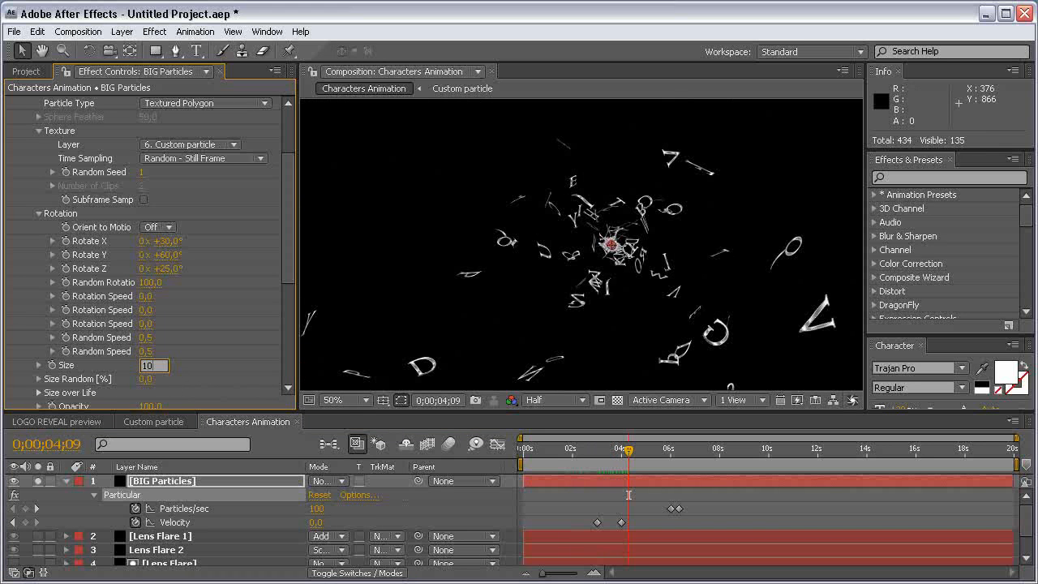
pyautogui.press('Return')
pyautogui.scroll(-2, 531, 282)
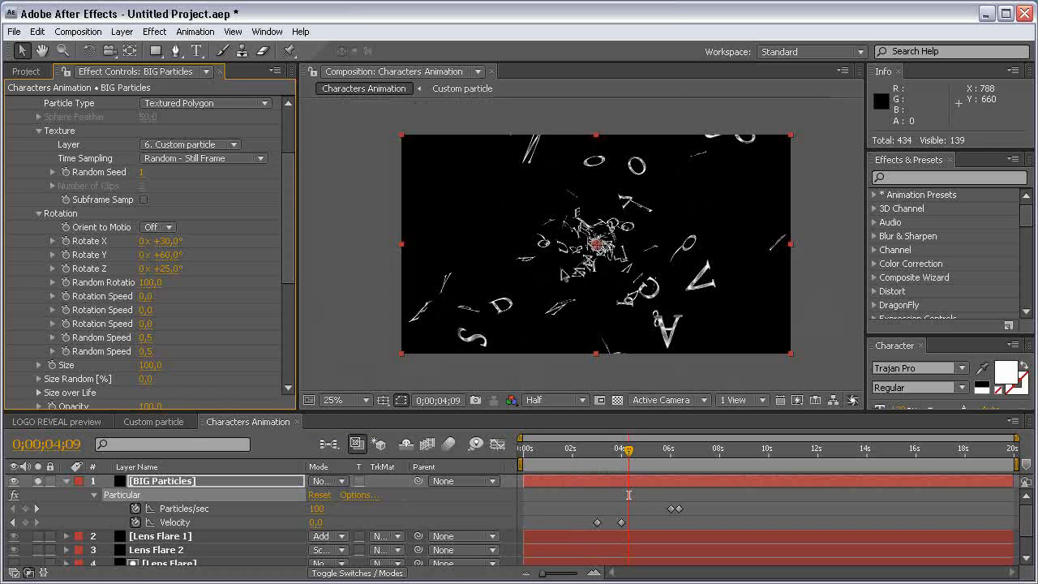
pyautogui.moveTo(621, 460)
pyautogui.mouseDown()
pyautogui.moveTo(597, 455)
pyautogui.moveTo(622, 455)
pyautogui.mouseUp()
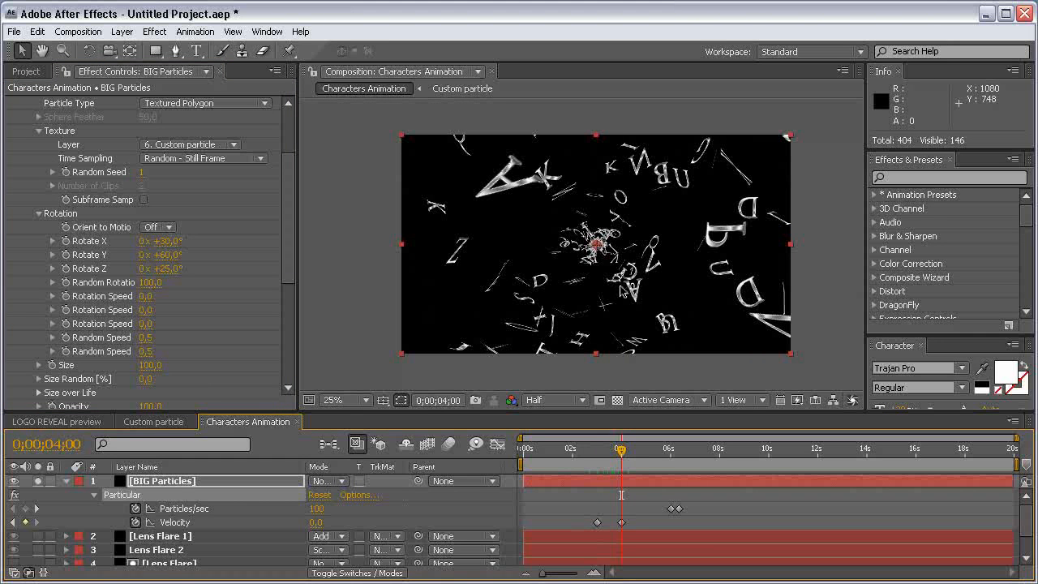
pyautogui.click(145, 378)
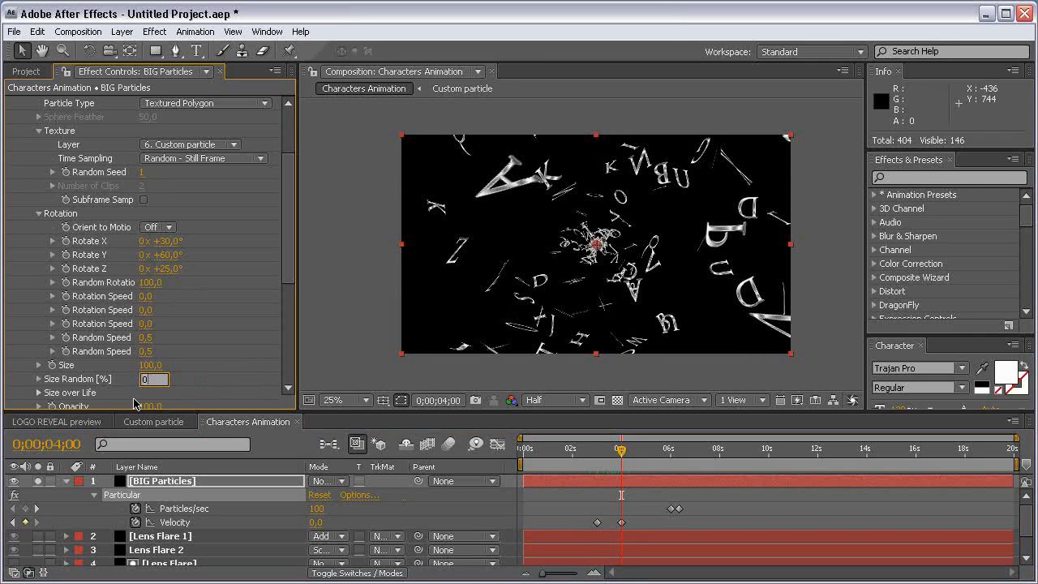
pyautogui.write('20')
pyautogui.press('Return')
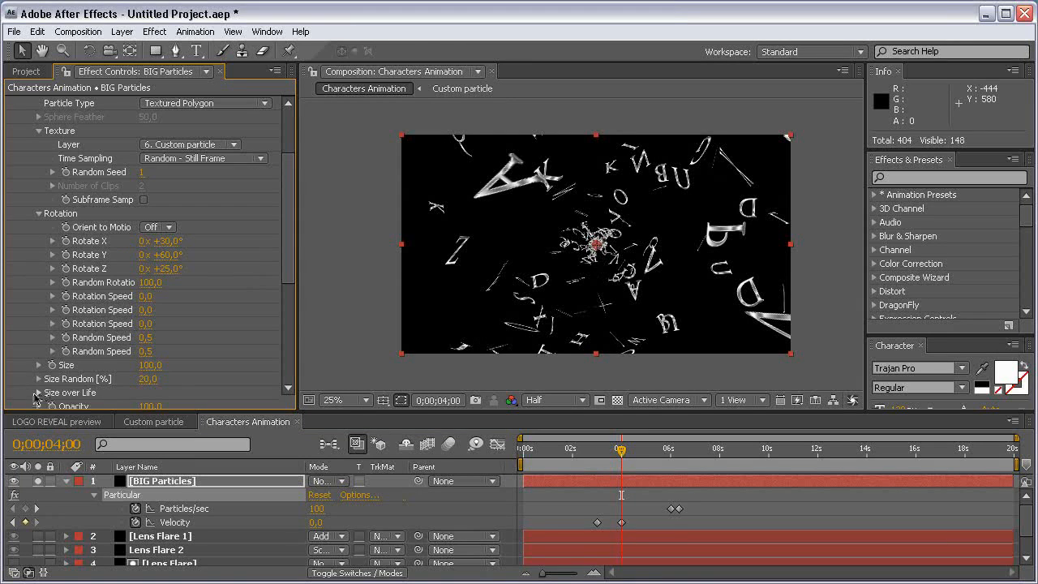
# Expand Size over Life and shape its curve to hold full size from birth and taper off toward death
pyautogui.click(38, 393)
pyautogui.moveTo(297, 299); pyautogui.dragTo(372, 302)
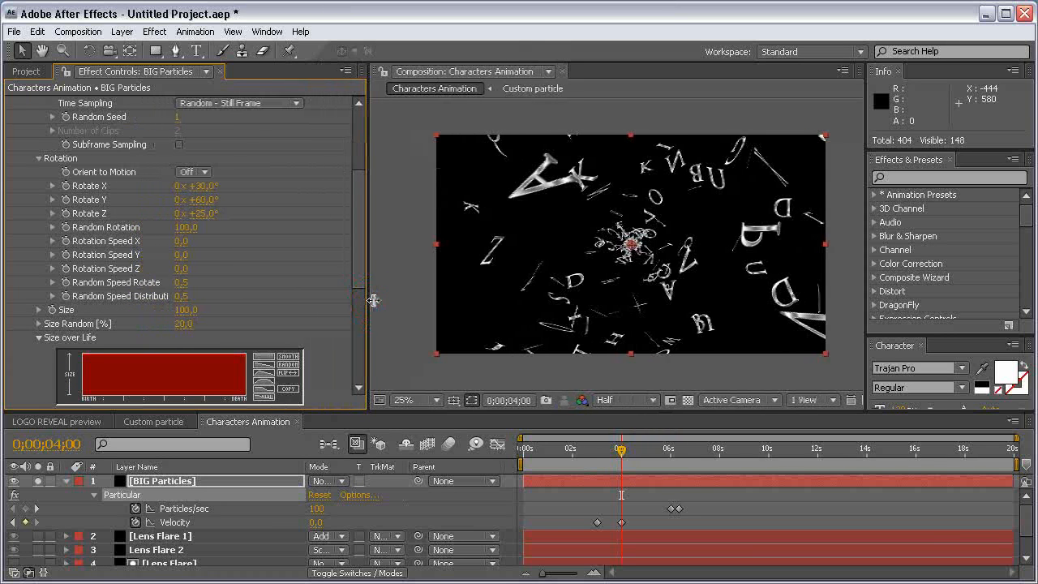
pyautogui.click(264, 386)
pyautogui.moveTo(139, 363); pyautogui.dragTo(63, 347)
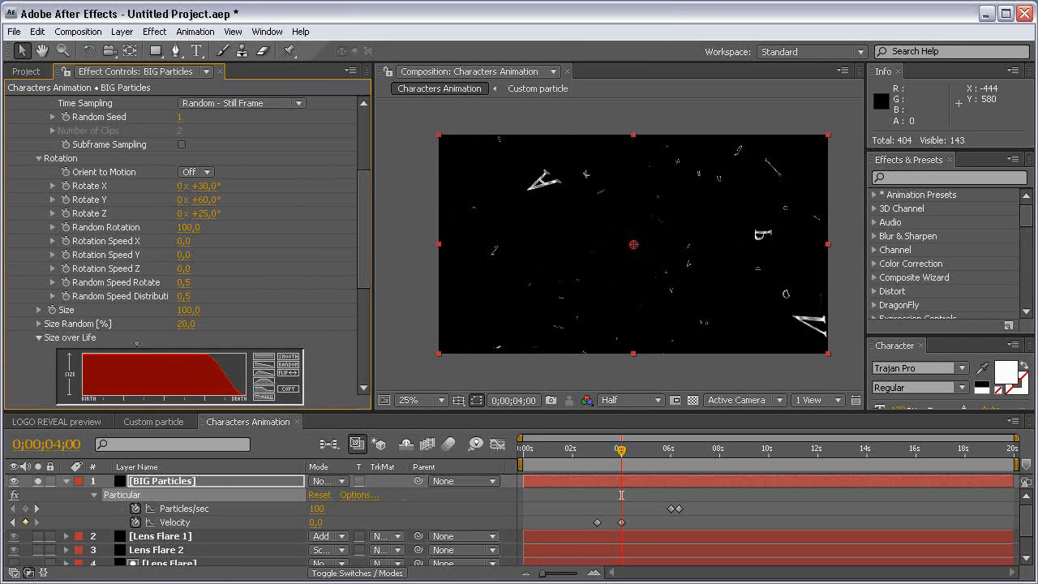
# Copy the Size over Life curve and paste it into Opacity over Life
pyautogui.scroll(-5, 361, 272)
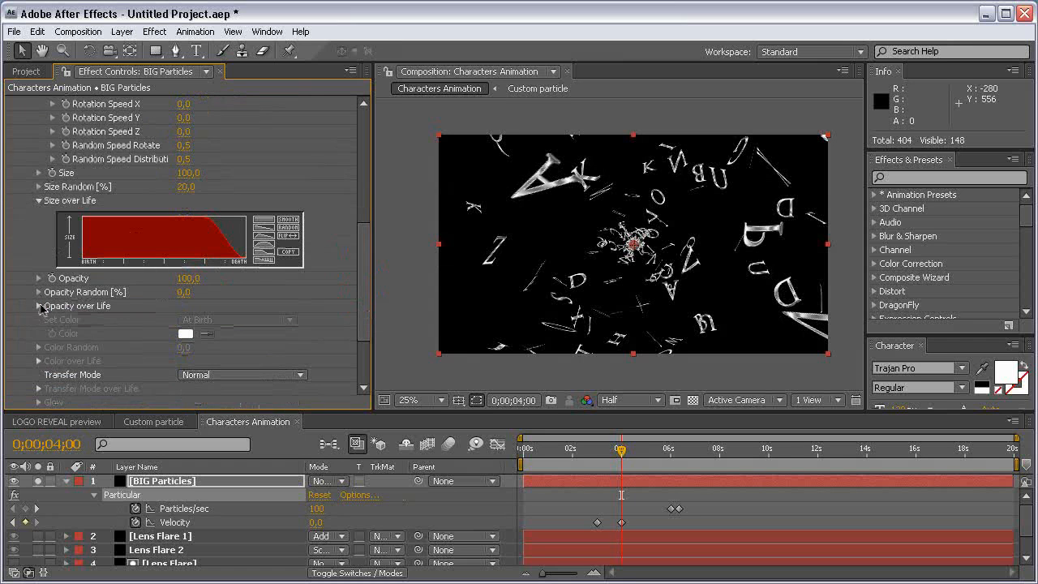
pyautogui.click(39, 307)
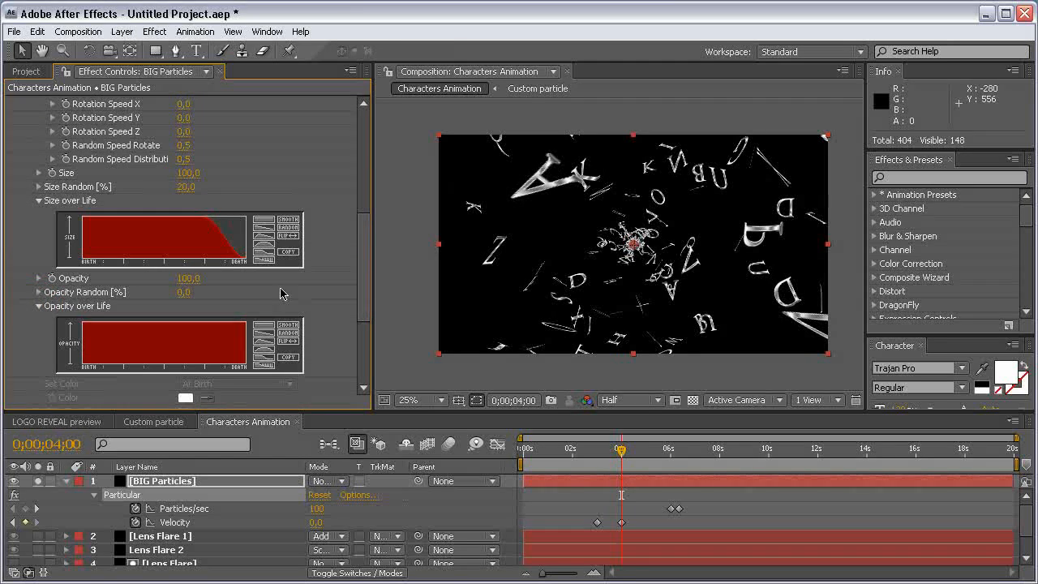
pyautogui.click(289, 253)
pyautogui.click(288, 365)
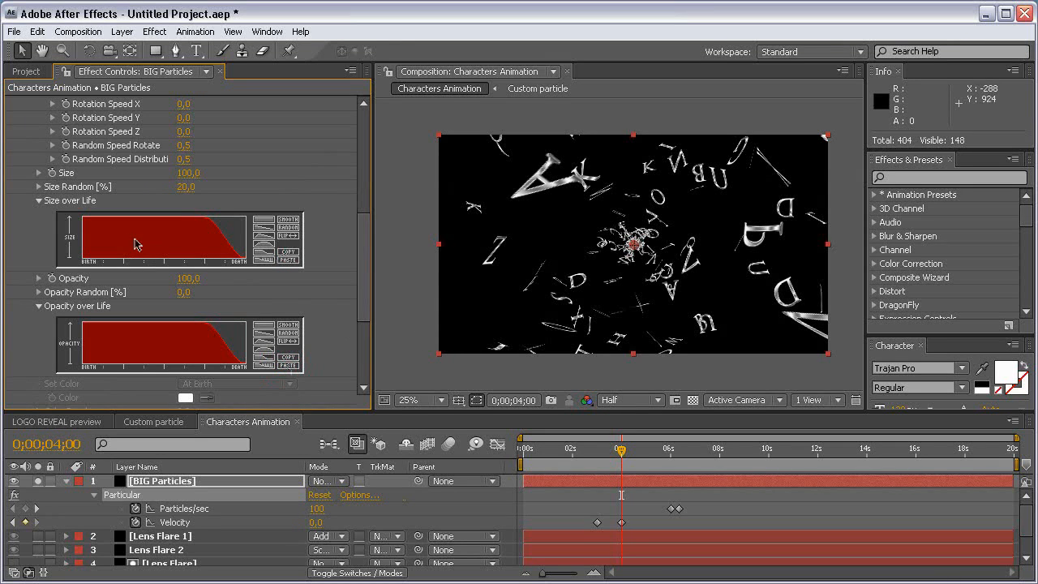
# In the Physics Air settings, set Air Resistance to 1 and enable Air Resistance Rotation
pyautogui.moveTo(365, 267); pyautogui.dragTo(358, 177)
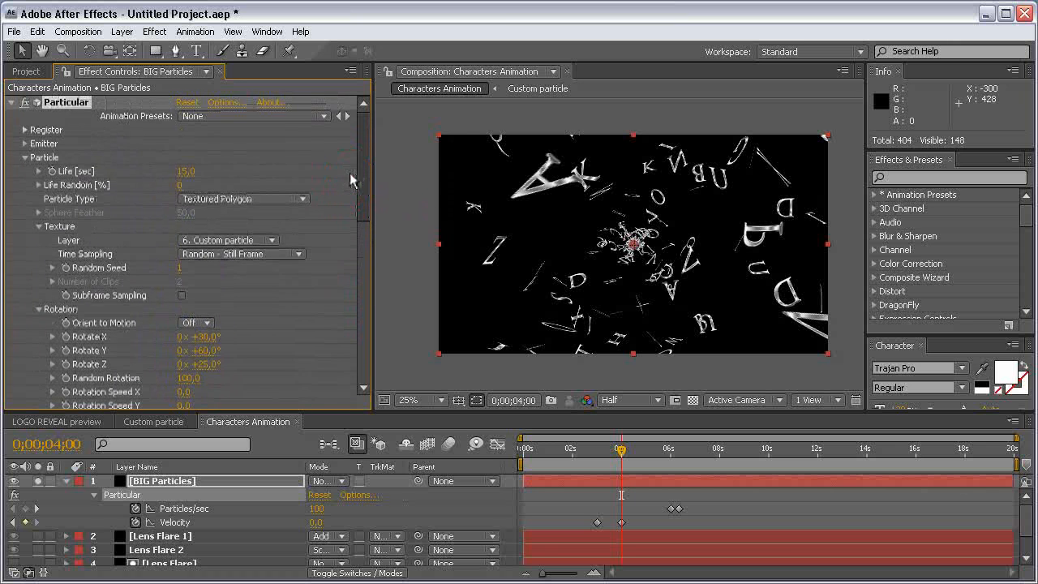
pyautogui.click(26, 157)
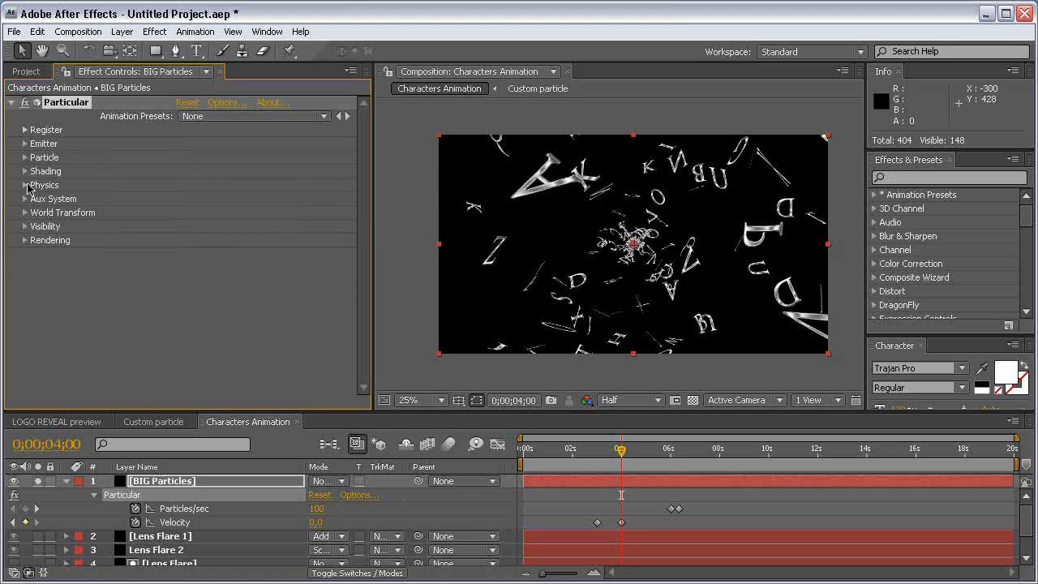
pyautogui.click(25, 184)
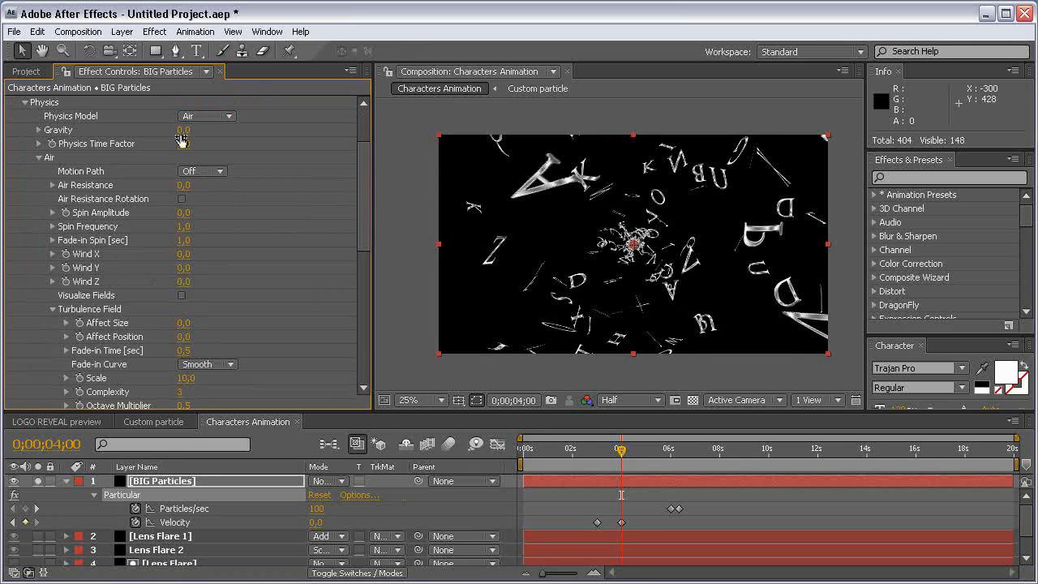
pyautogui.click(183, 185)
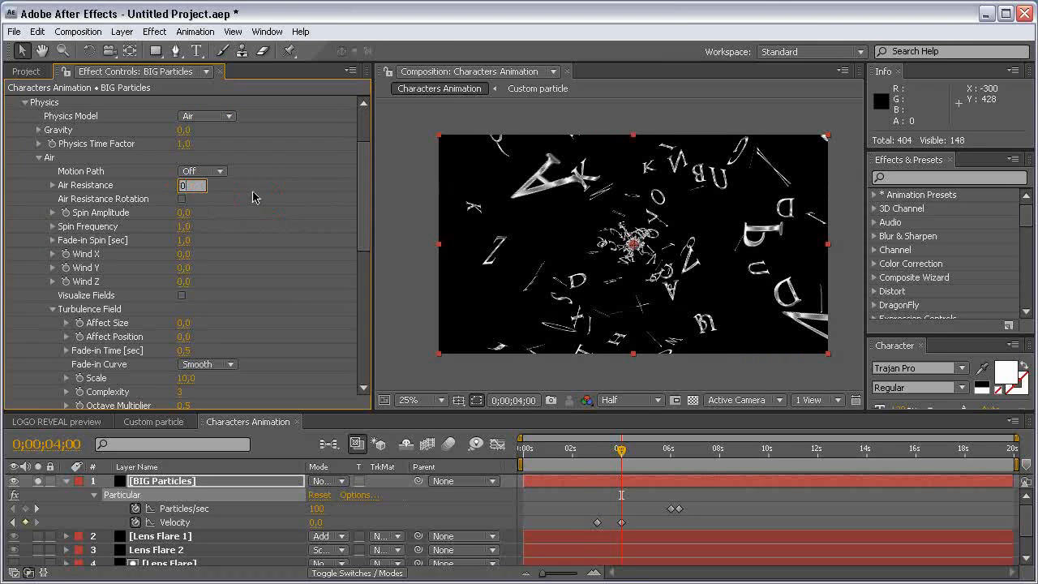
pyautogui.press('Return')
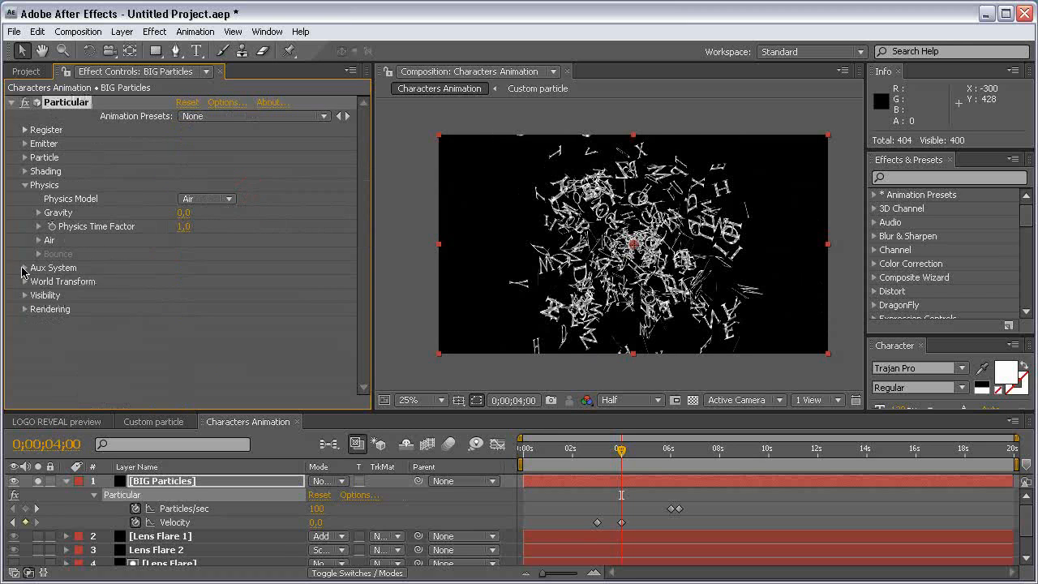
pyautogui.click(38, 240)
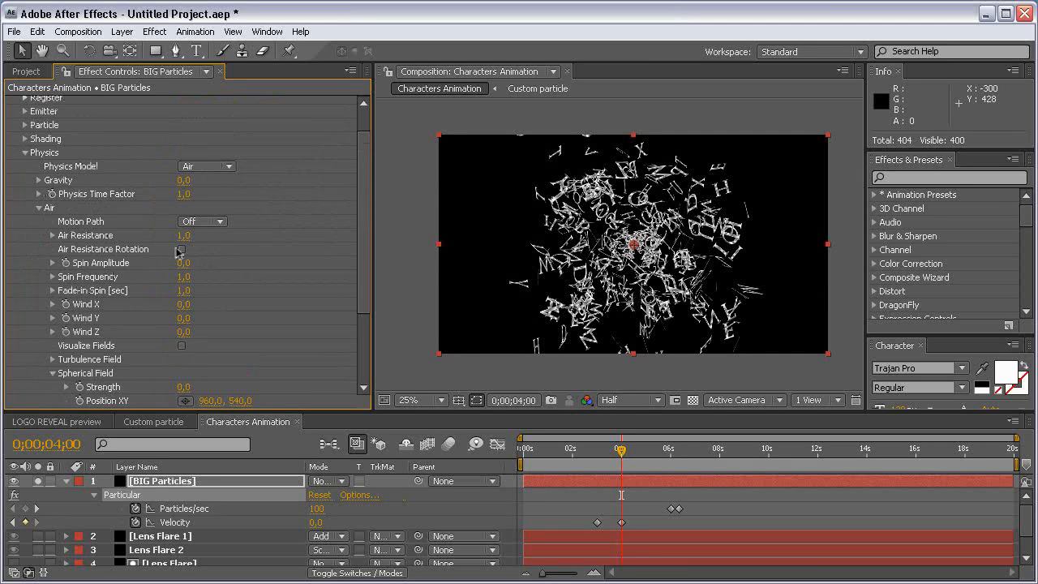
pyautogui.click(181, 250)
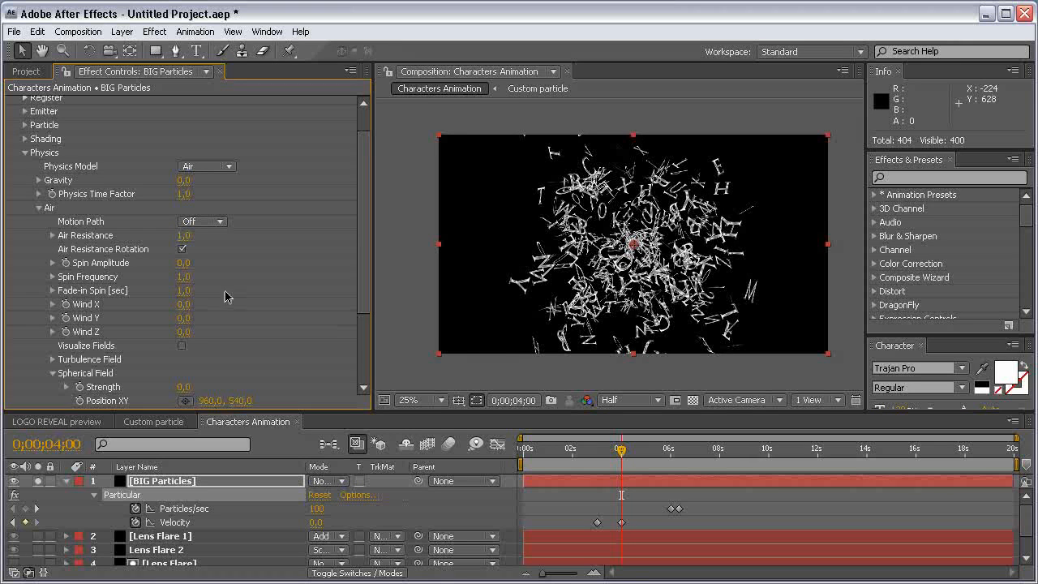
# Set both Spin Frequency and Fade-in Spin to 0 in the Air settings
pyautogui.click(185, 277)
pyautogui.write('0')
pyautogui.press('Return')
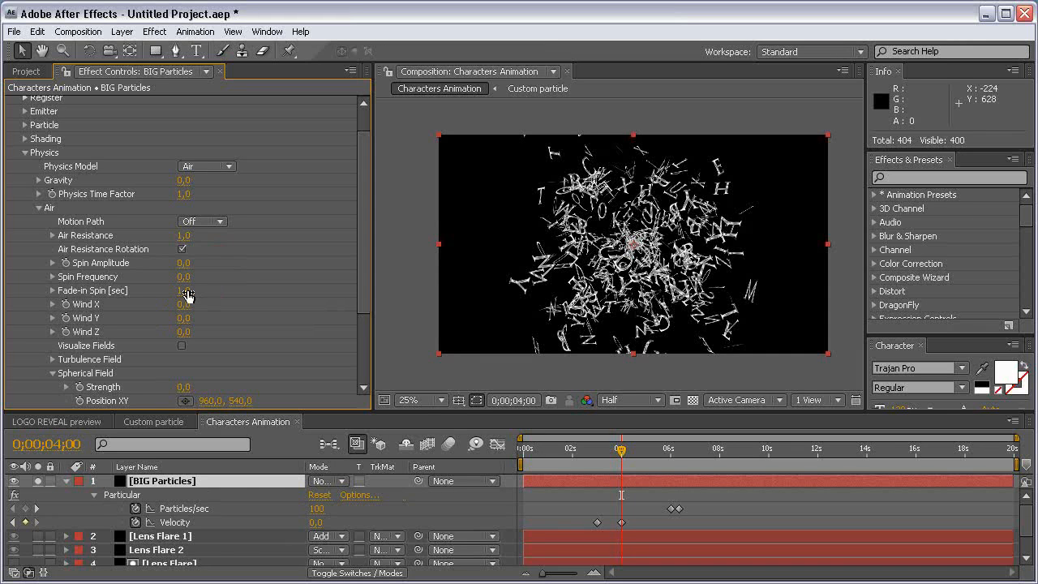
pyautogui.click(187, 291)
pyautogui.write('0')
pyautogui.click(245, 293)
# Set Wind Z to -3500 and preview the letters flying toward the camera up to 0;00;04;16
pyautogui.moveTo(183, 331); pyautogui.dragTo(421, 317)
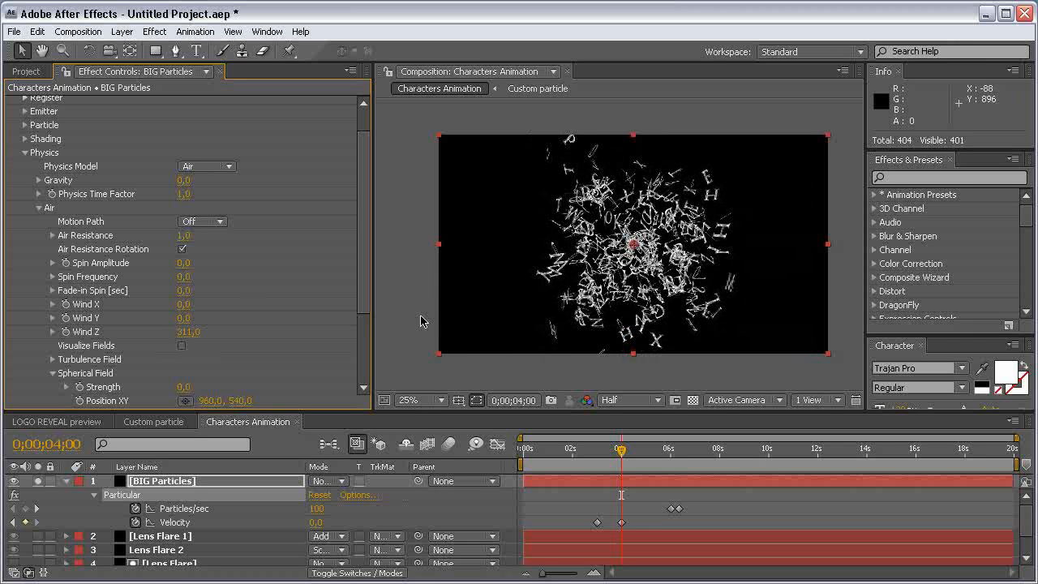
pyautogui.click(191, 333)
pyautogui.write('-')
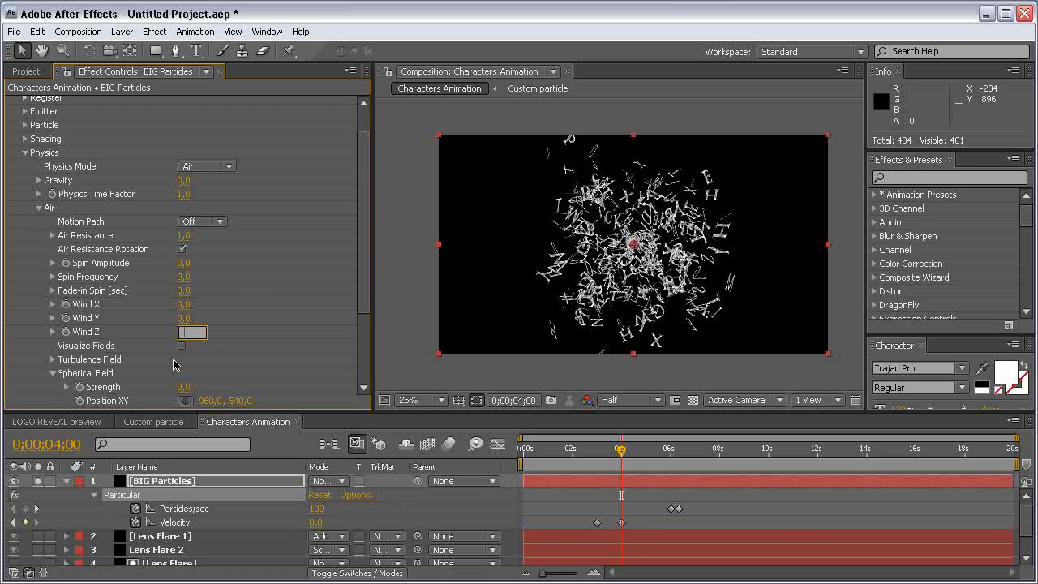
pyautogui.write('3500')
pyautogui.press('Return')
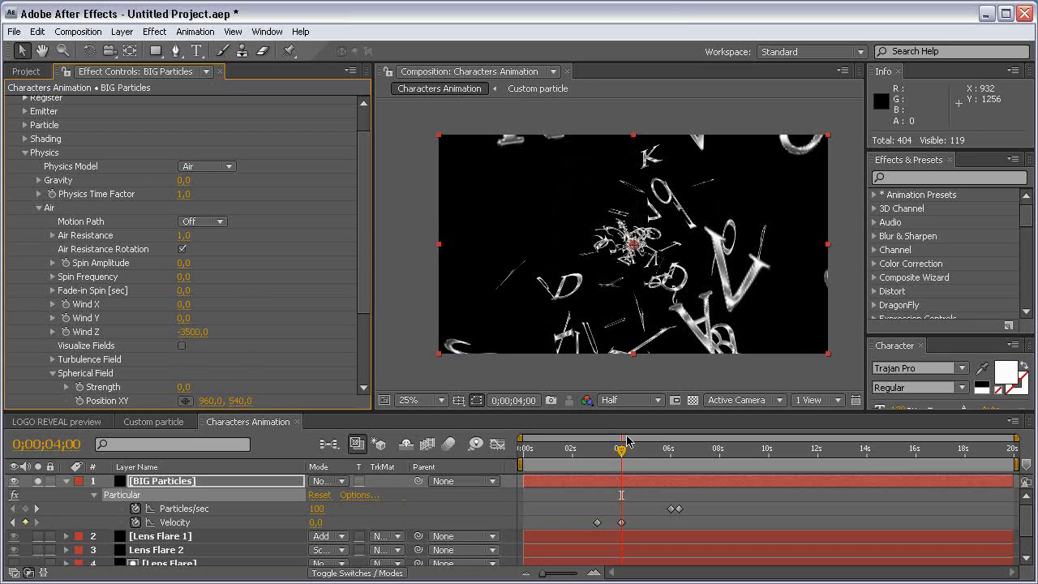
pyautogui.moveTo(607, 459); pyautogui.dragTo(635, 453)
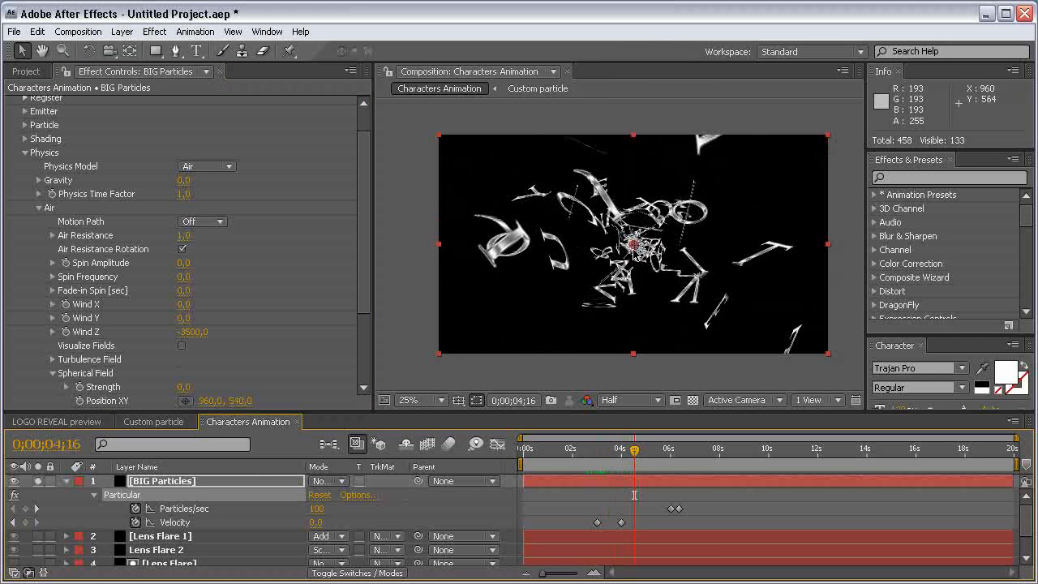
# Keyframe Wind Z at -3500 at 0;00;04;00 and set it to 0 at 0;00;06;00
pyautogui.click(622, 452)
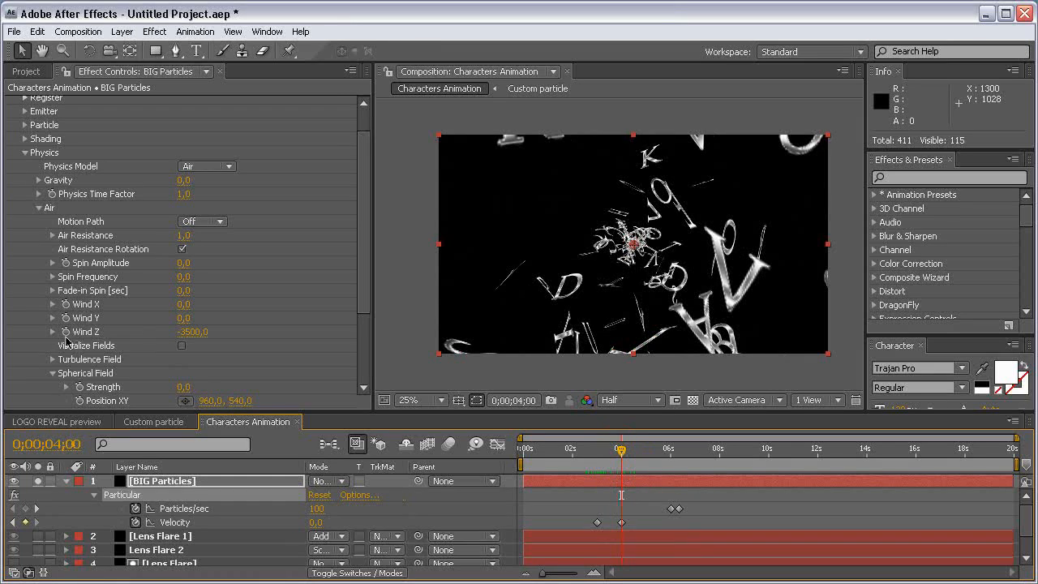
pyautogui.click(78, 333)
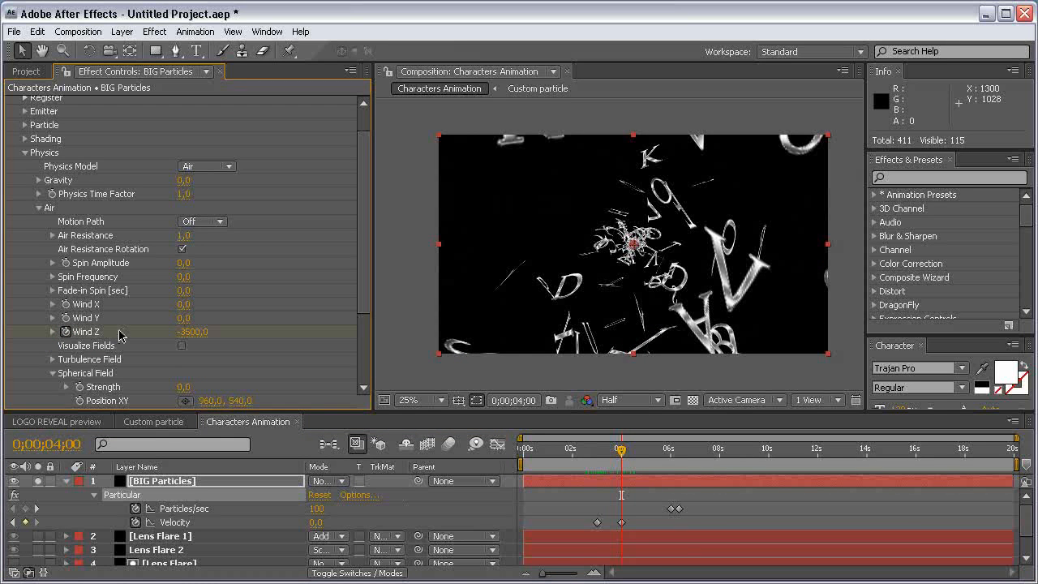
pyautogui.click(671, 451)
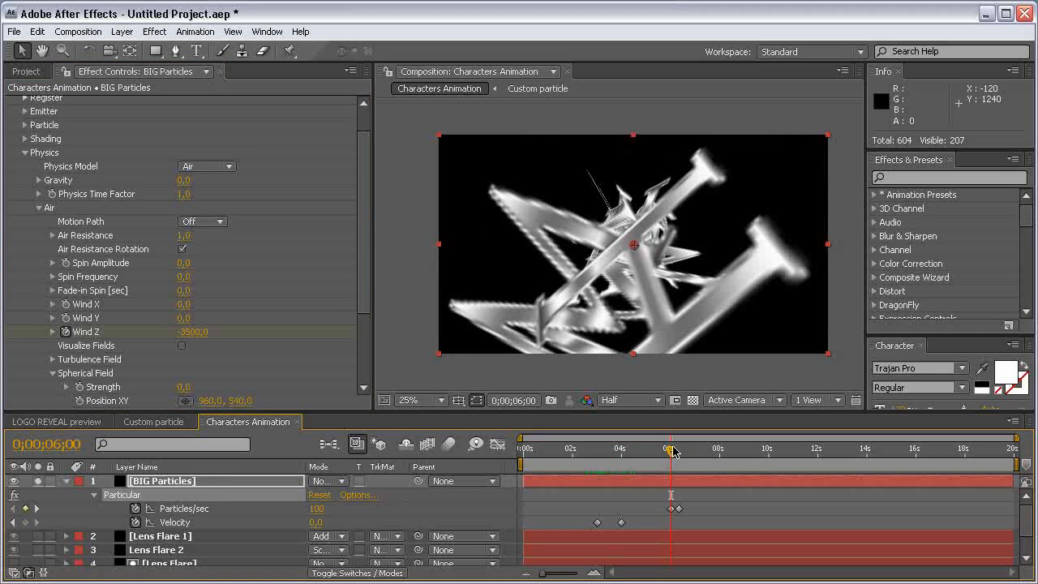
pyautogui.click(192, 333)
pyautogui.write('0')
pyautogui.press('Return')
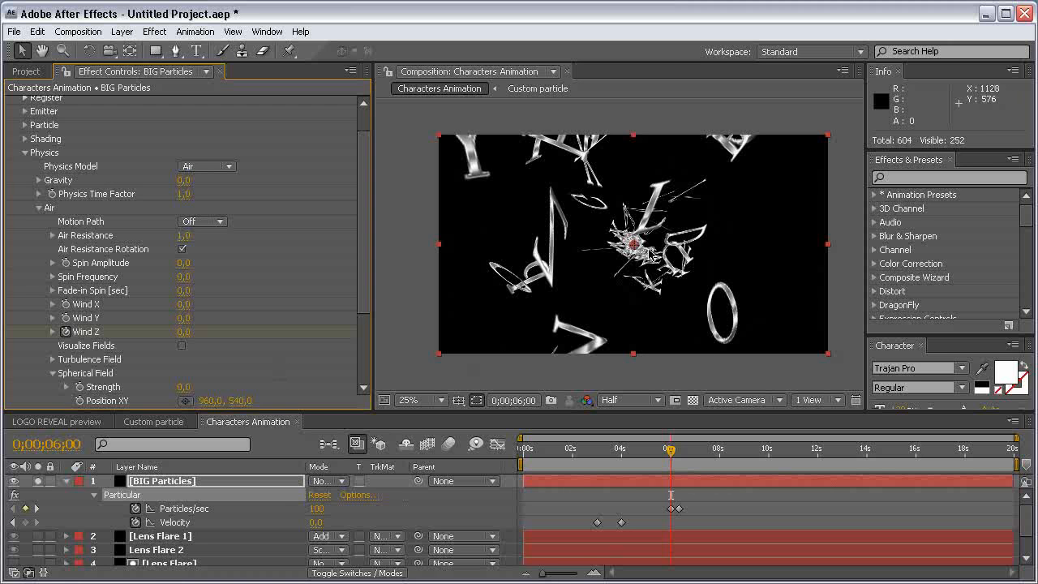
# Reveal all keyframed properties of the BIG Particles layer, including Wind Z, in the timeline
pyautogui.click(270, 493)
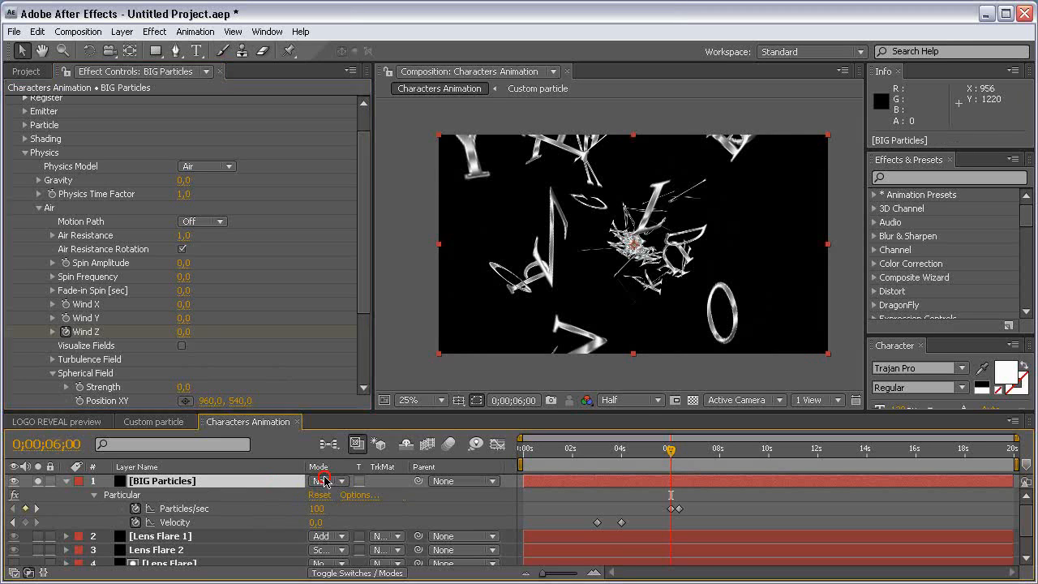
pyautogui.press('u')
pyautogui.press('u')
pyautogui.press('u')
pyautogui.click(278, 493)
pyautogui.click(278, 482)
pyautogui.press('u')
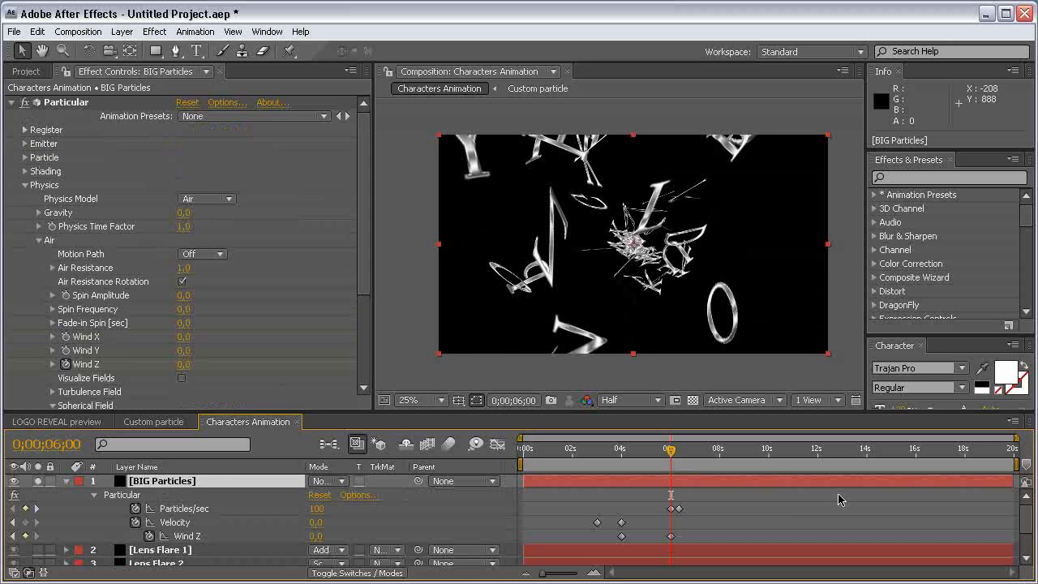
# Apply Easy Ease to the Wind Z keyframe at 0;00;06;00, enlarge the timeline area, and preview the slowdown up to 0;00;05;25
pyautogui.click(252, 538)
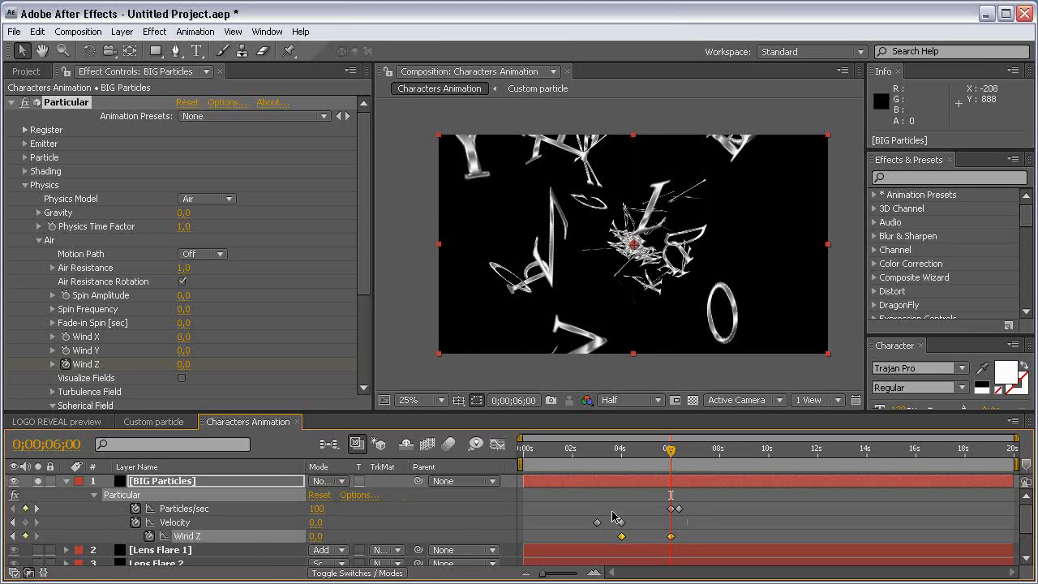
pyautogui.click(689, 530)
pyautogui.click(671, 536)
pyautogui.rightClick(671, 538)
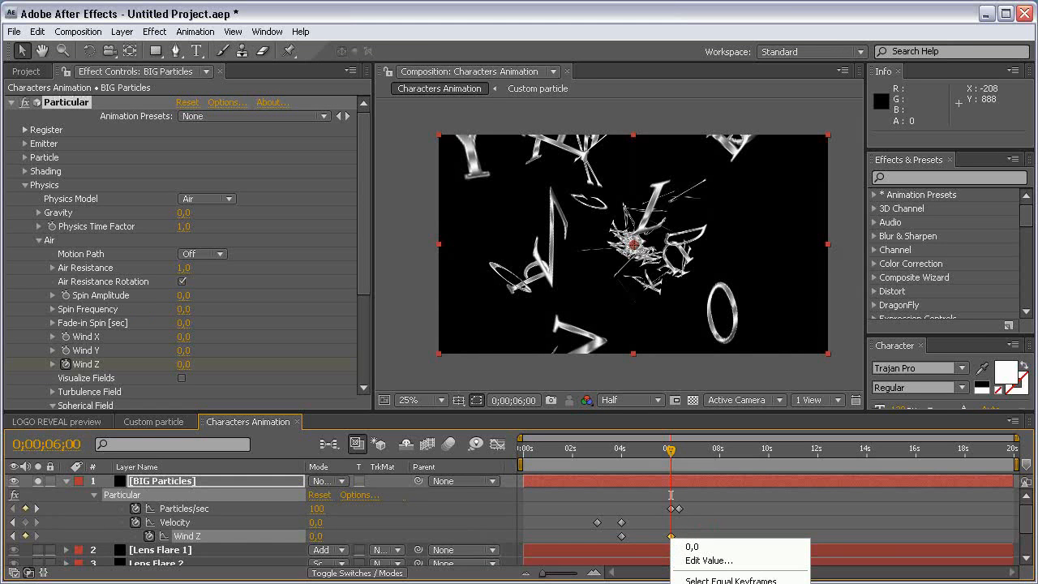
pyautogui.click(602, 582)
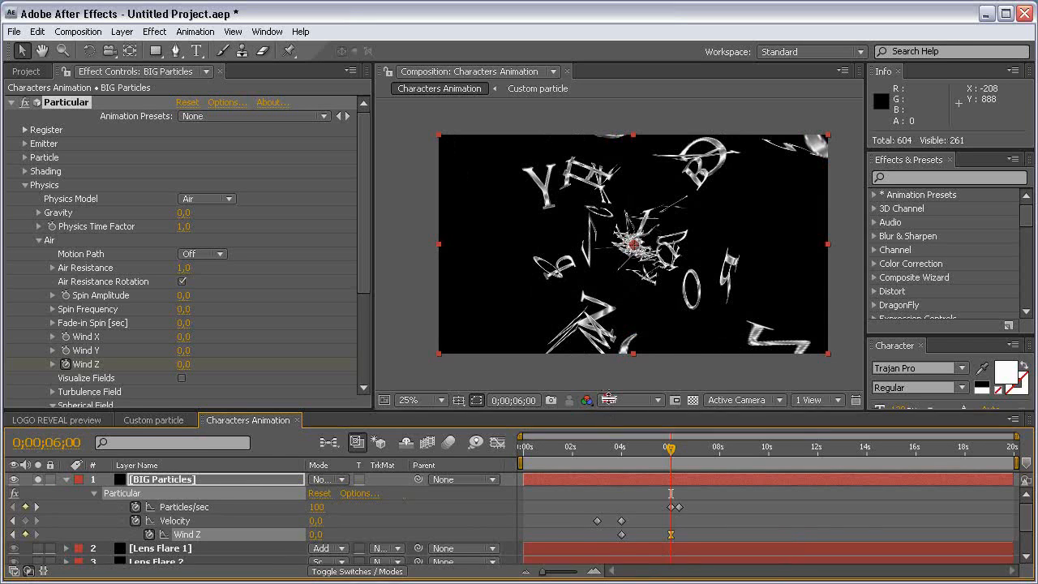
pyautogui.moveTo(607, 412); pyautogui.dragTo(605, 380)
pyautogui.click(548, 476)
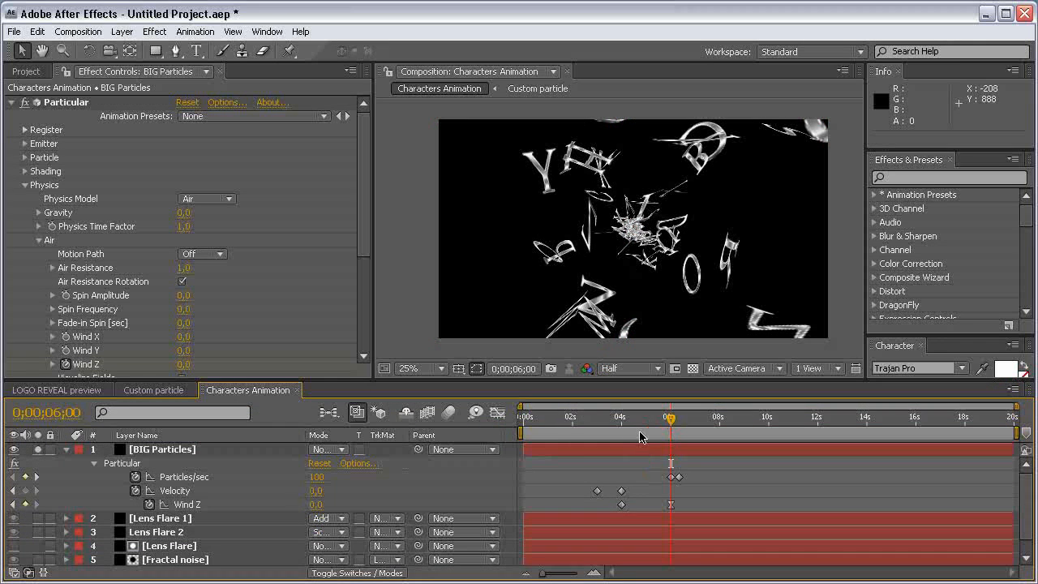
pyautogui.moveTo(596, 417); pyautogui.dragTo(666, 406)
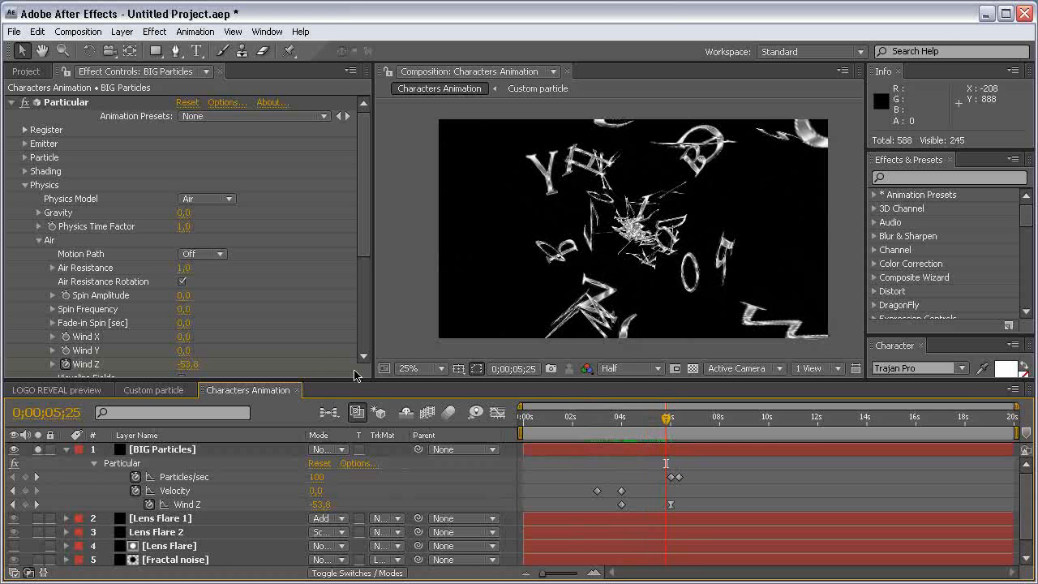
# Add a Wind Z keyframe of 0 at 0;00;07;10 and one of 10000 at 0;00;08;10, then preview to 0;00;09;29
pyautogui.click(672, 416)
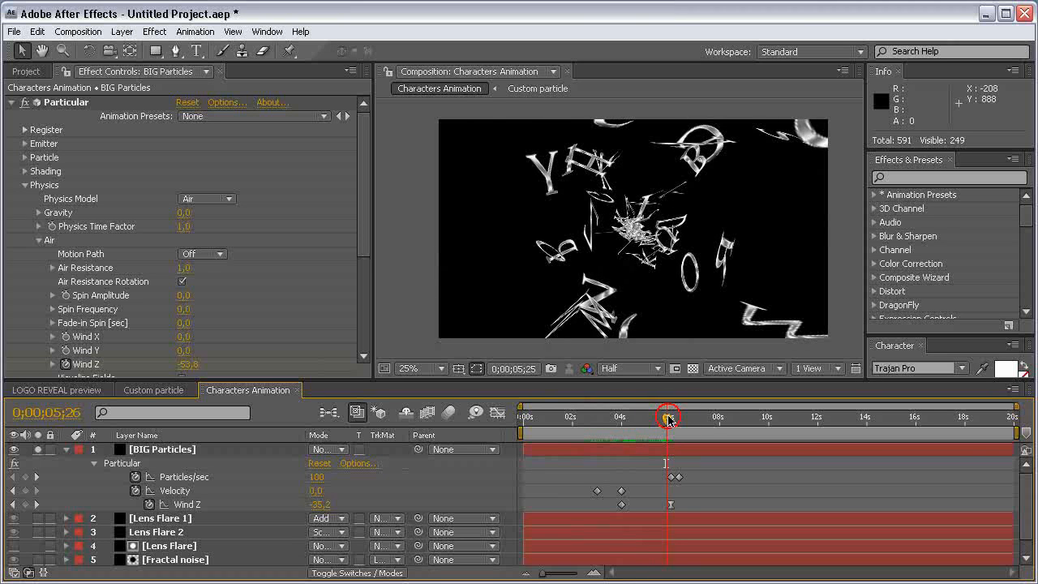
pyautogui.moveTo(673, 416); pyautogui.dragTo(702, 421)
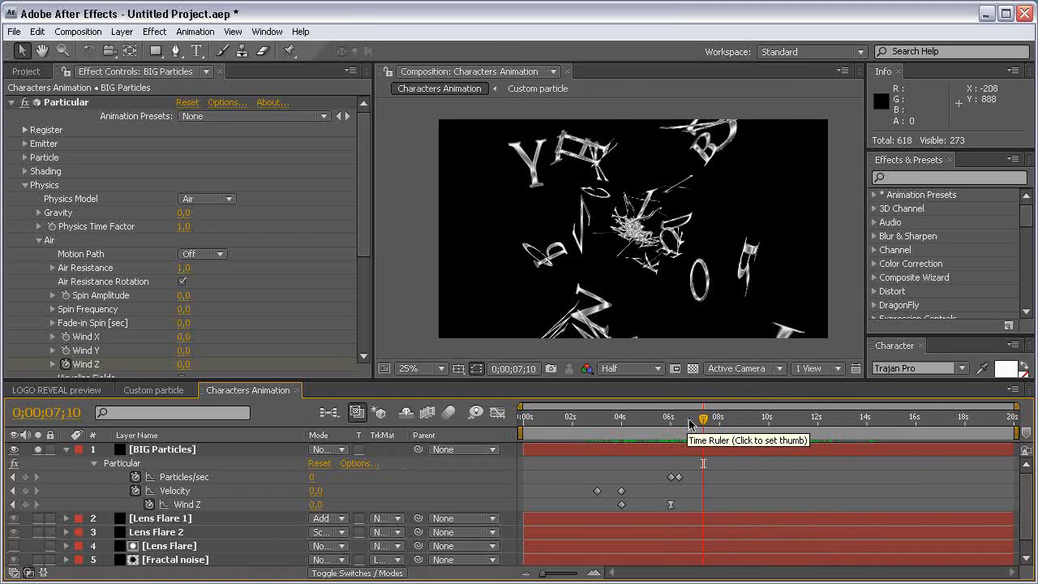
pyautogui.click(25, 504)
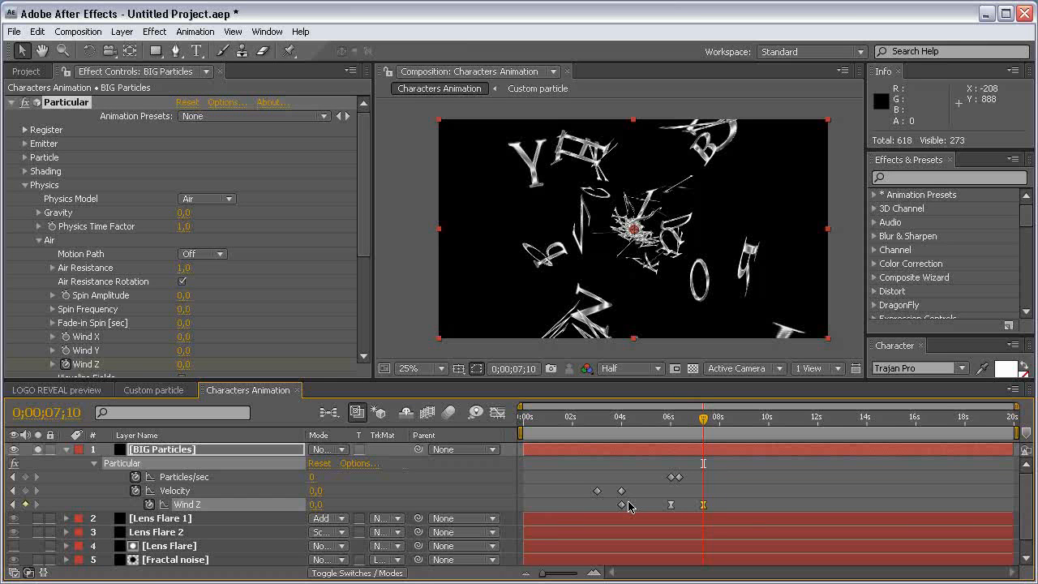
pyautogui.click(727, 420)
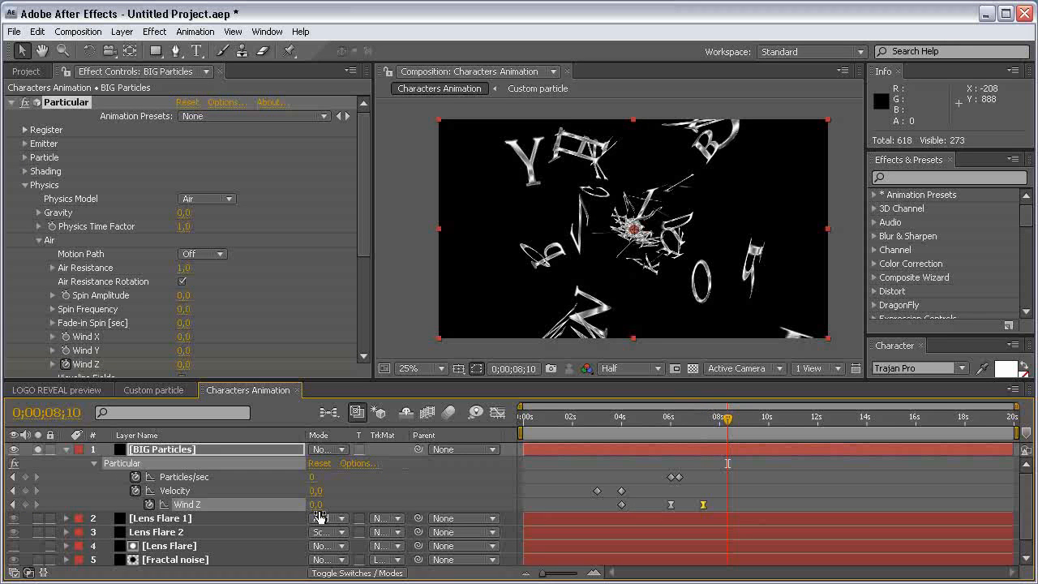
pyautogui.click(314, 505)
pyautogui.write('10000')
pyautogui.press('Return')
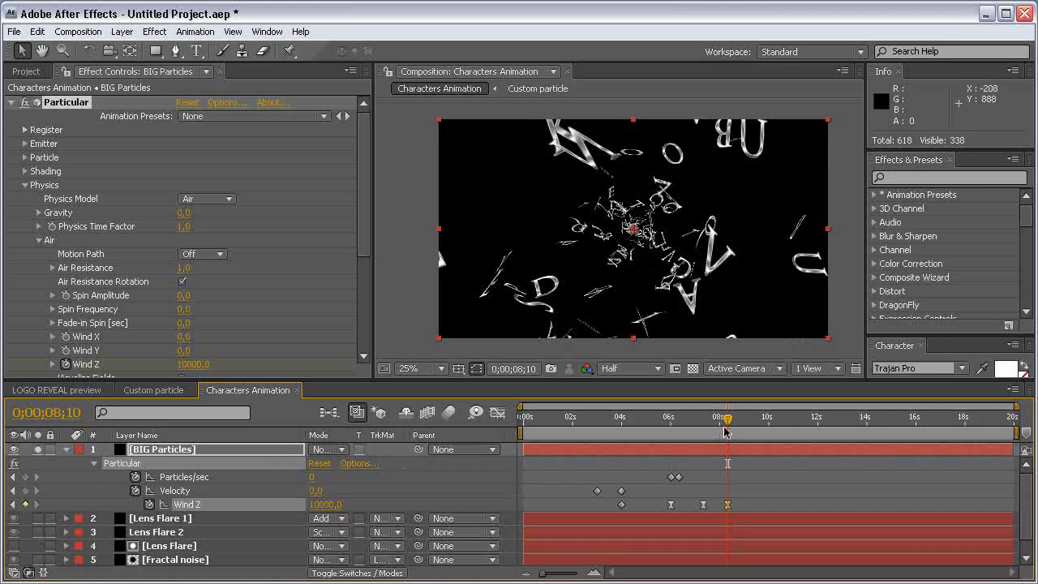
pyautogui.moveTo(727, 424); pyautogui.dragTo(767, 401)
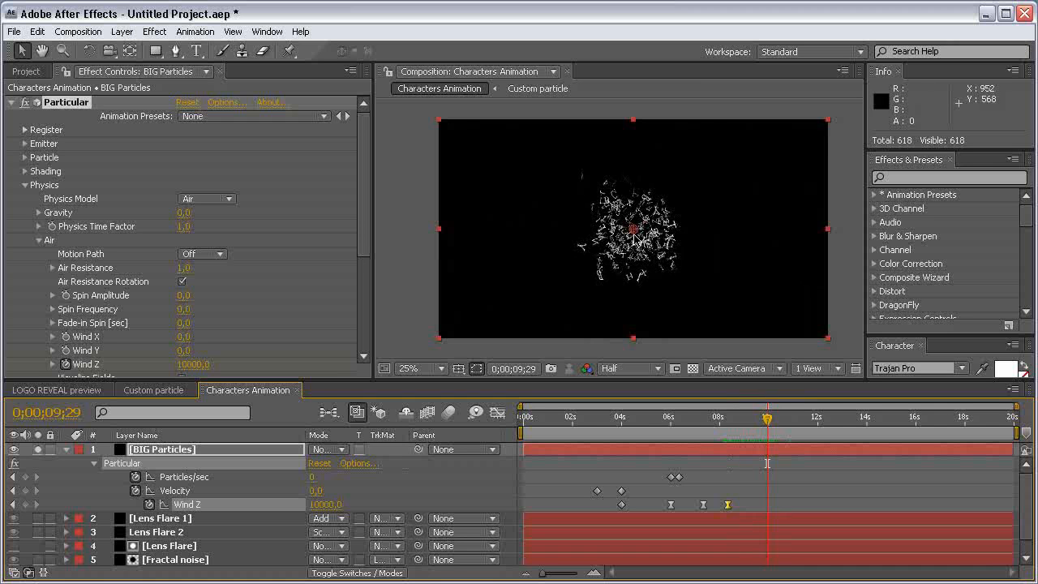
# Start keyframing the Turbulence Field's Affect Position at 0 at 0;00;06;00
pyautogui.moveTo(768, 421); pyautogui.dragTo(666, 415)
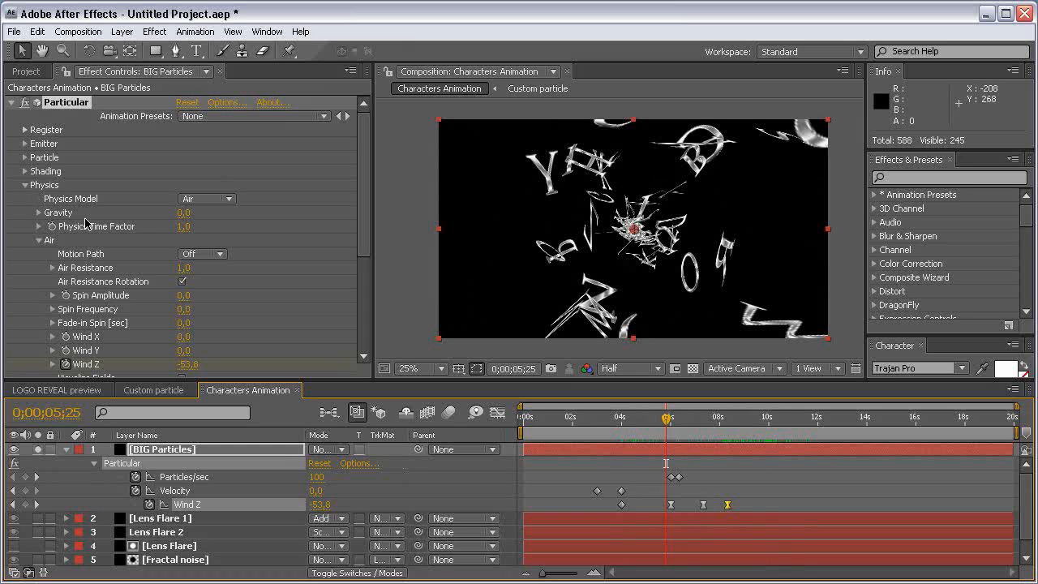
pyautogui.moveTo(359, 204); pyautogui.dragTo(359, 256)
pyautogui.click(52, 292)
pyautogui.scroll(-3, 50, 300)
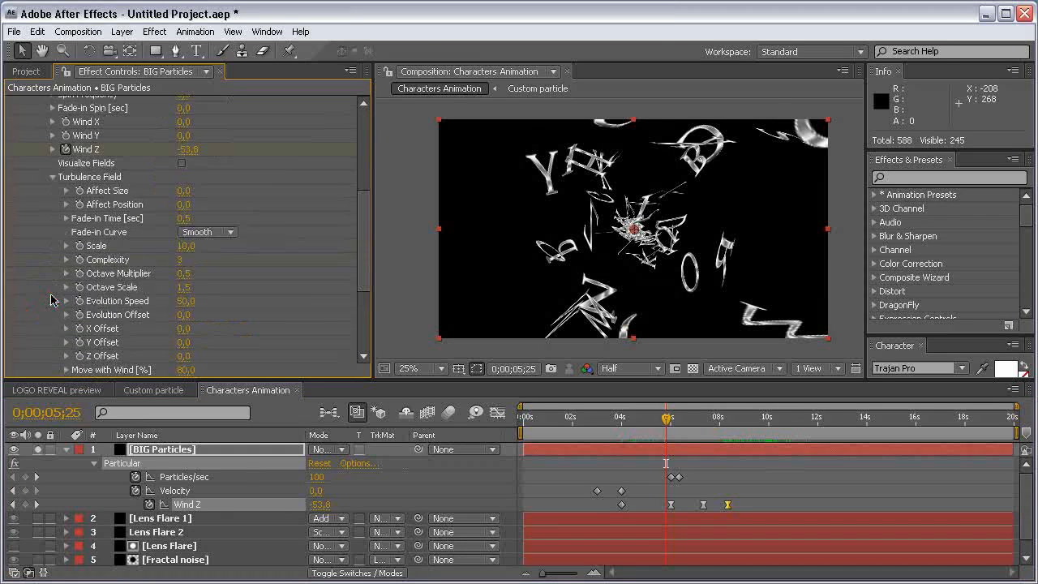
pyautogui.click(180, 206)
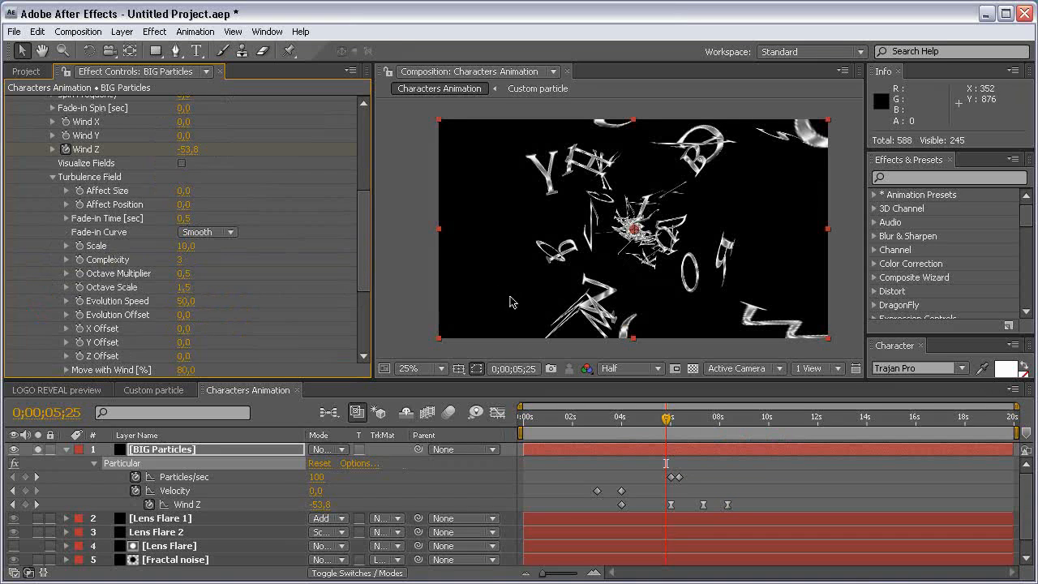
pyautogui.click(669, 417)
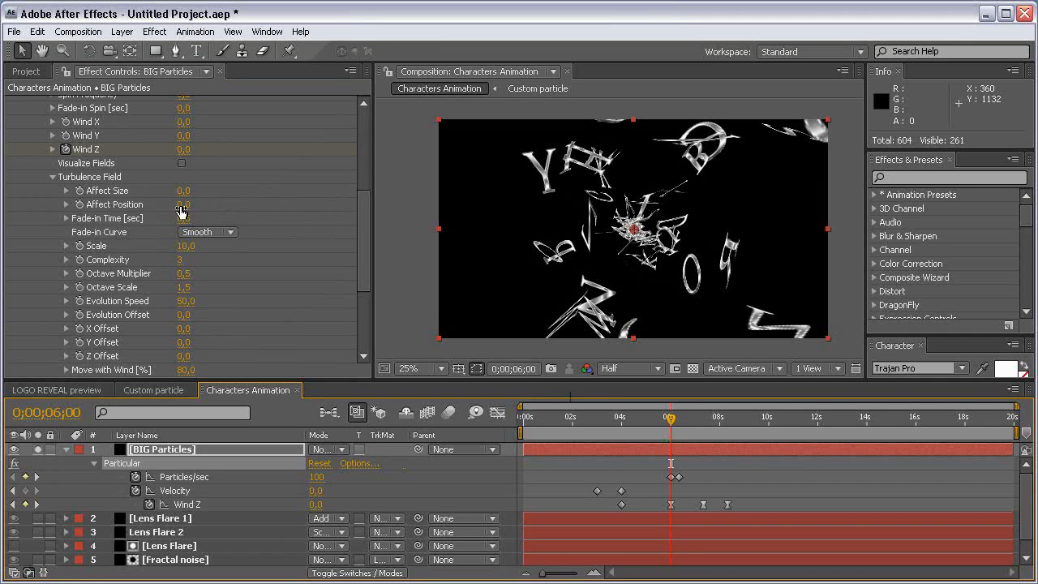
pyautogui.click(80, 204)
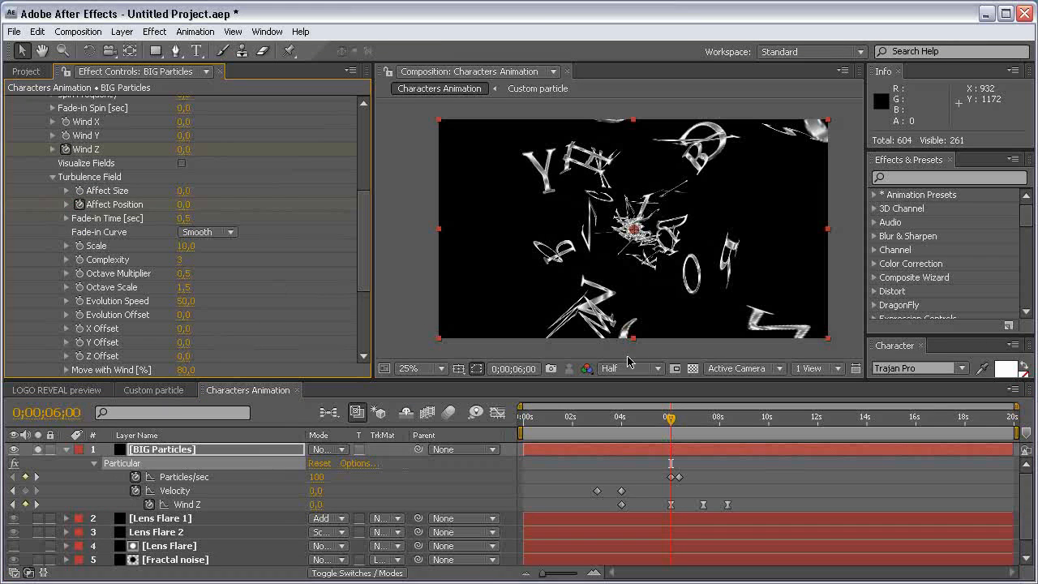
# Set Affect Position to 800 at 0;00;08;00 and preview the turbulence around 0;00;08;02
pyautogui.click(718, 418)
pyautogui.click(720, 418)
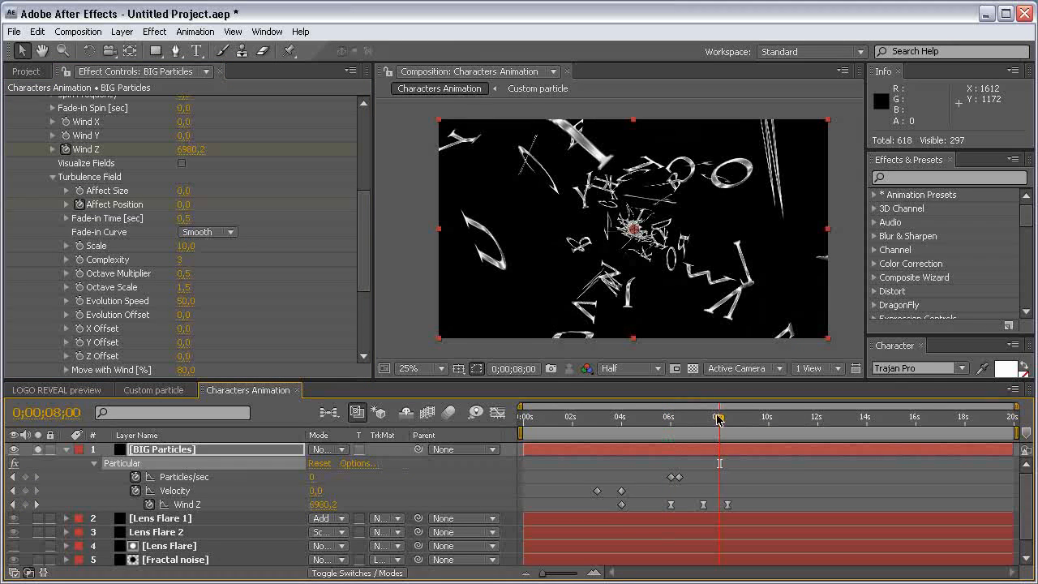
pyautogui.click(182, 204)
pyautogui.press('Return')
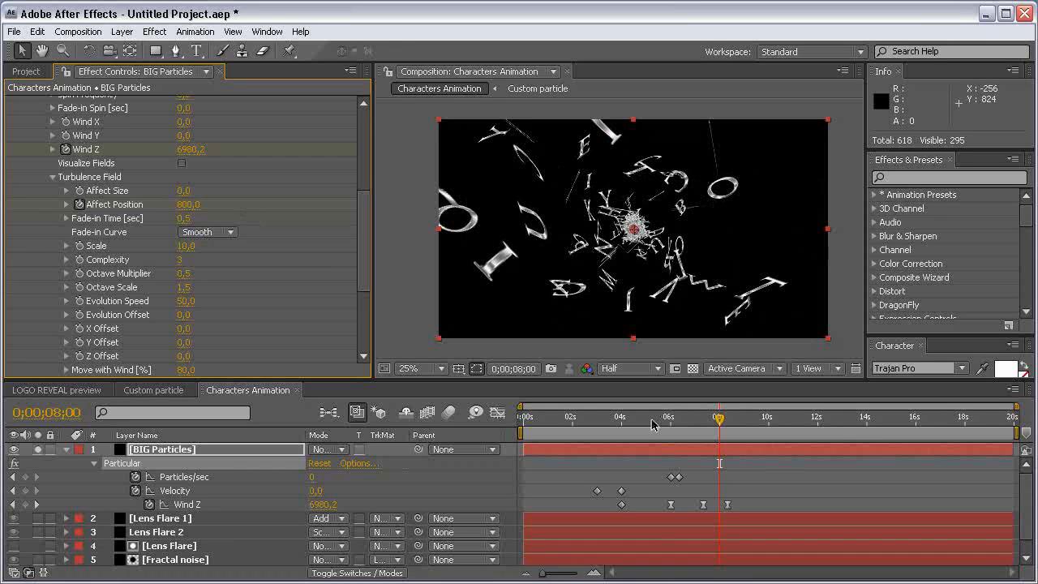
pyautogui.click(702, 421)
pyautogui.moveTo(702, 422)
pyautogui.mouseDown()
pyautogui.moveTo(652, 420)
pyautogui.moveTo(721, 415)
pyautogui.mouseUp()
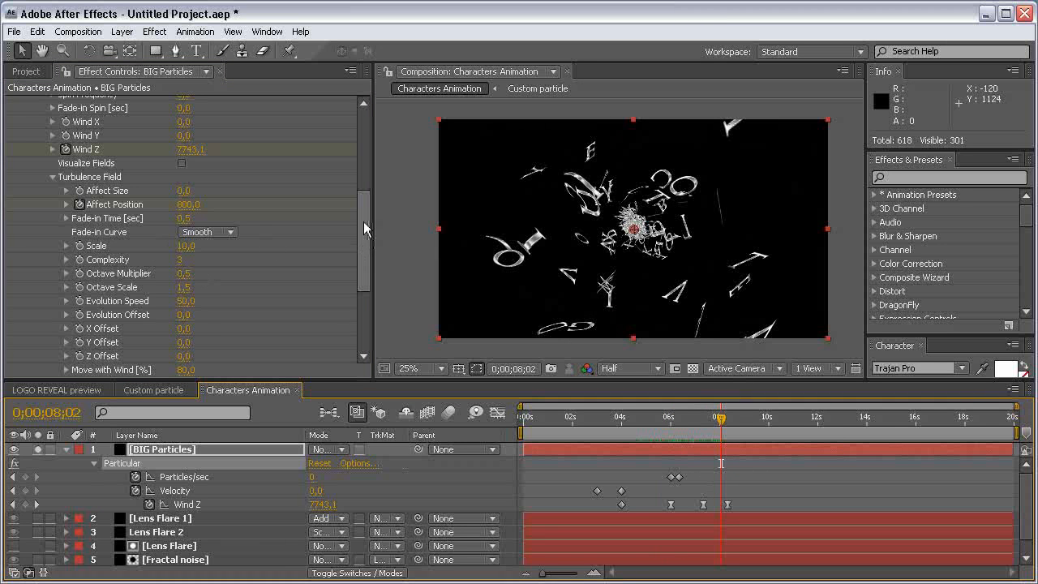
# Set the Turbulence Field's Scale to 0.5 and preview the letters up to 0;00;09;15
pyautogui.moveTo(364, 223); pyautogui.dragTo(363, 230)
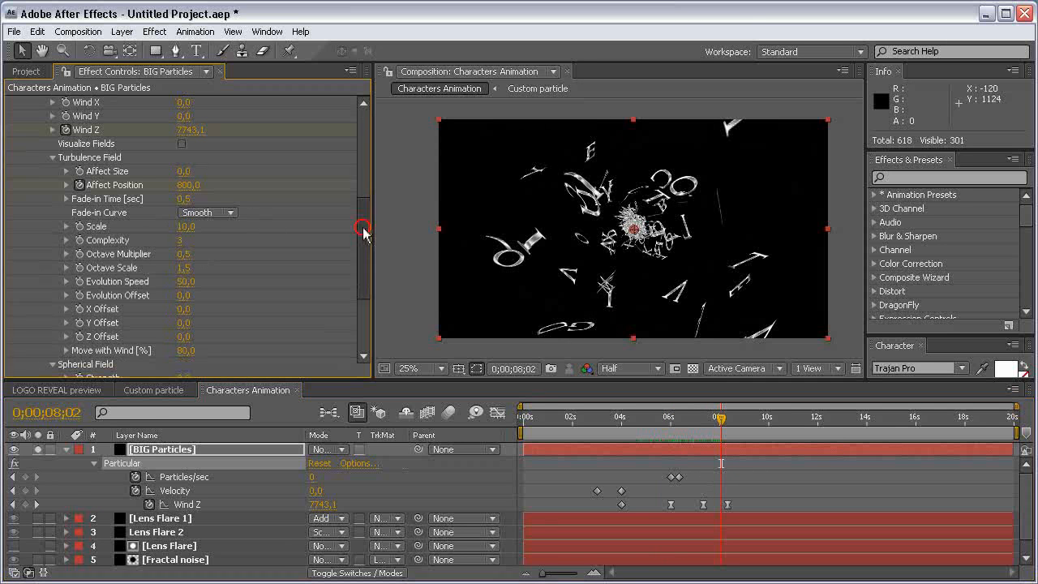
pyautogui.click(182, 229)
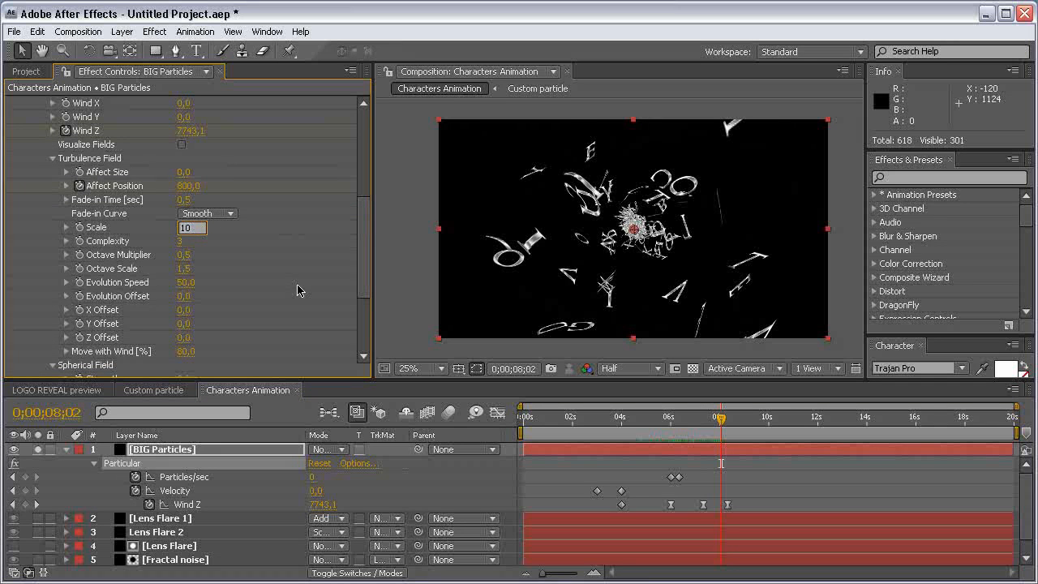
pyautogui.write('.5')
pyautogui.press('Return')
pyautogui.click(731, 419)
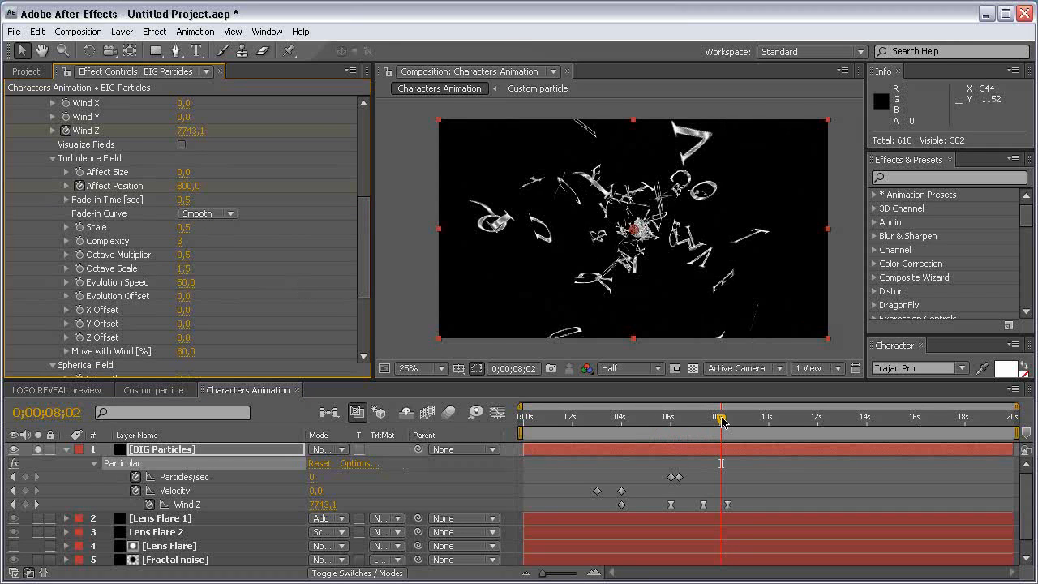
pyautogui.moveTo(733, 418); pyautogui.dragTo(757, 418)
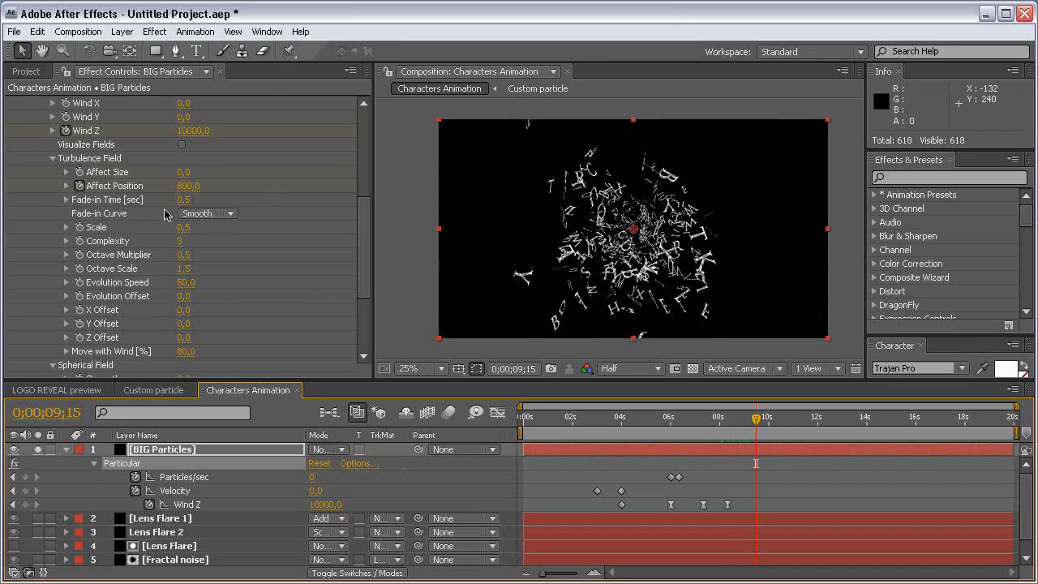
# Set the Turbulence Field's Complexity to 1 and Octave Multiplier to 10
pyautogui.click(180, 240)
pyautogui.write('1')
pyautogui.click(243, 244)
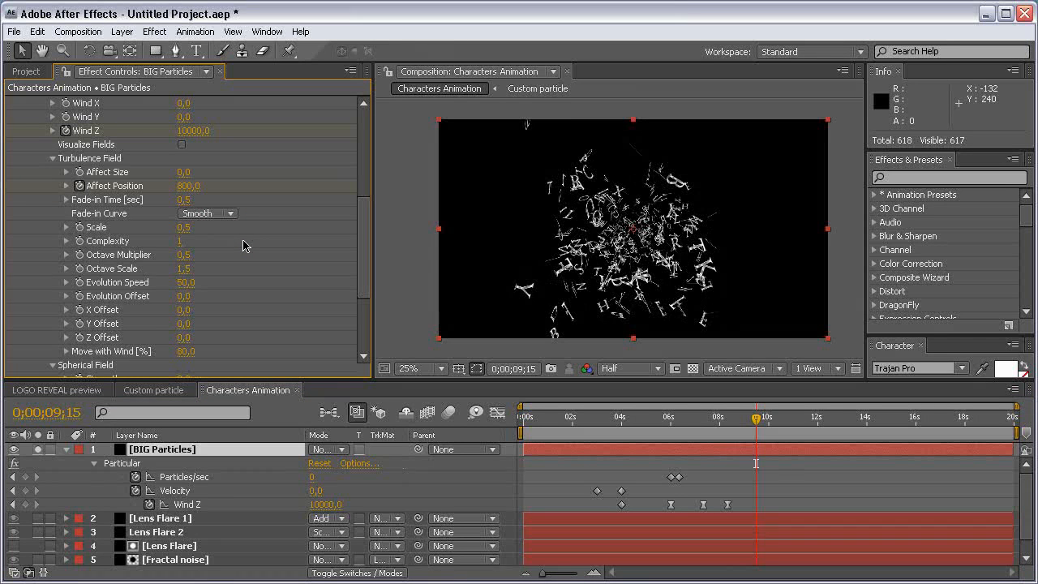
pyautogui.click(185, 255)
pyautogui.write('0,5')
pyautogui.press('Return')
# Set the turbulence Octave Scale to 0 and Evolution Speed to 0.1, and preview back to 0;00;08;23
pyautogui.scroll(1, 153, 313)
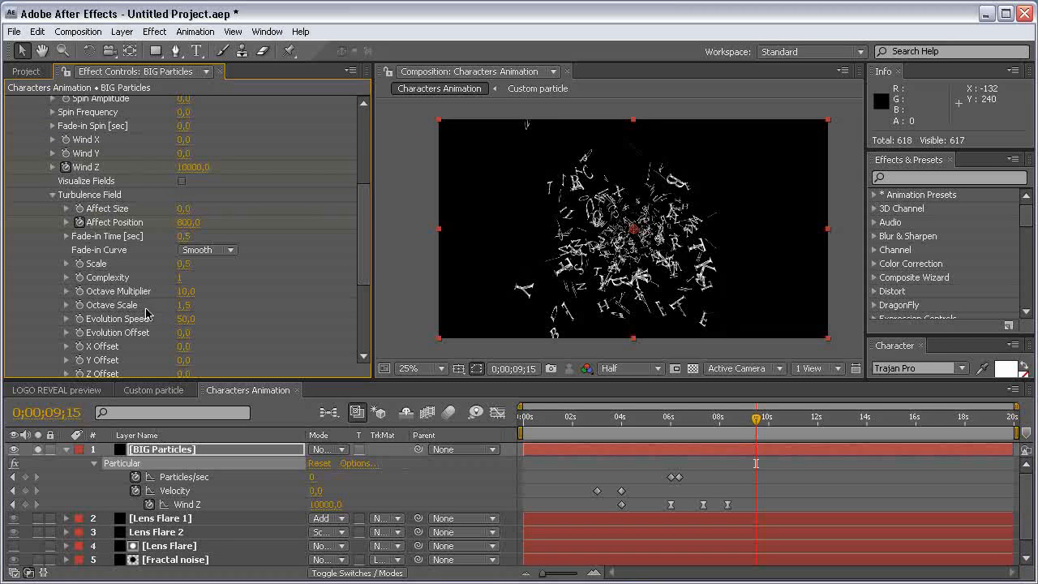
pyautogui.click(182, 306)
pyautogui.write('0')
pyautogui.press('Return')
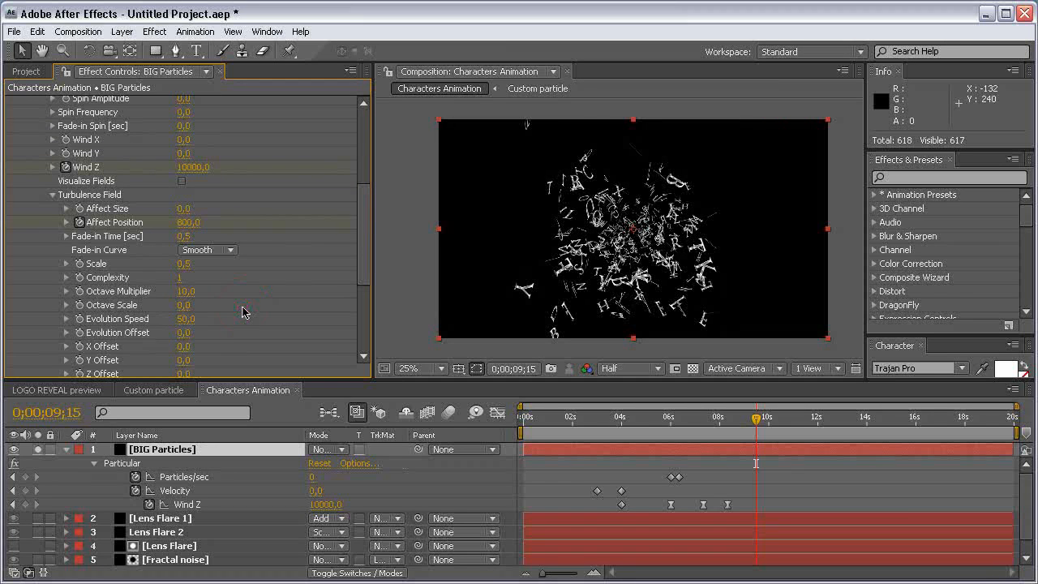
pyautogui.click(187, 319)
pyautogui.press('Return')
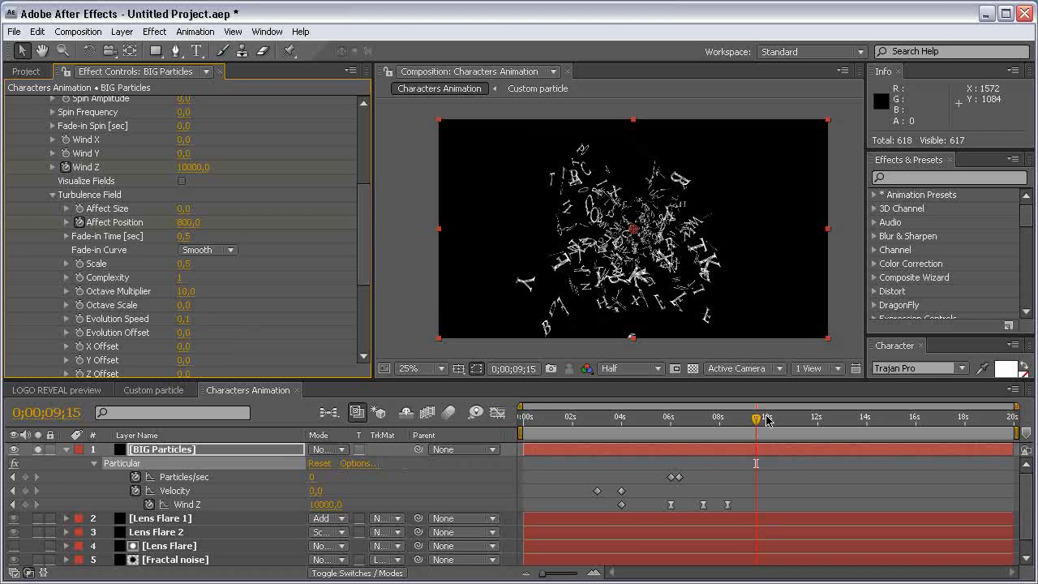
pyautogui.moveTo(756, 419)
pyautogui.mouseDown()
pyautogui.moveTo(722, 419)
pyautogui.moveTo(738, 419)
pyautogui.mouseUp()
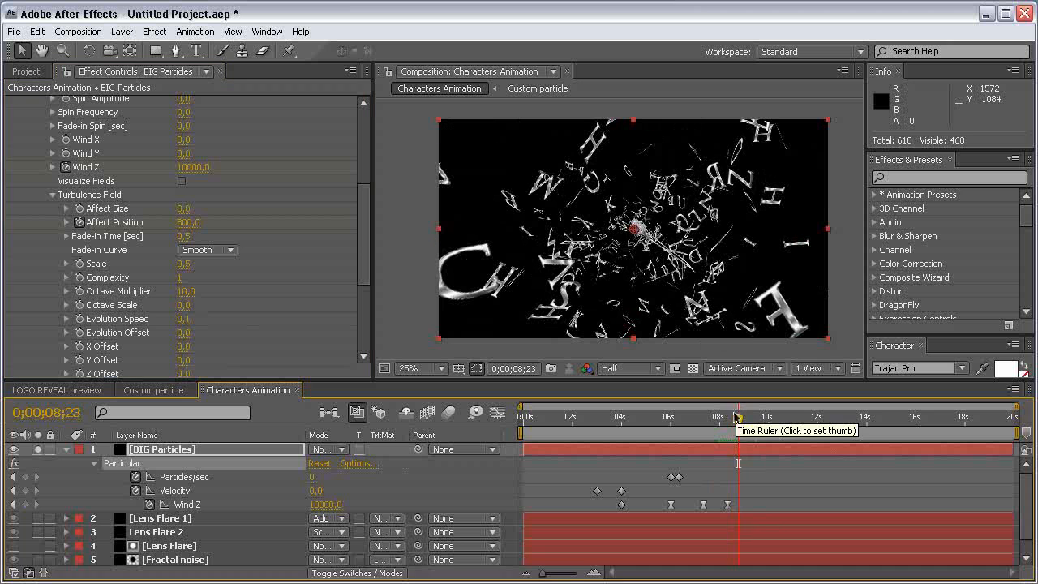
# Collapse Particular's Physics settings
pyautogui.scroll(-2, 324, 284)
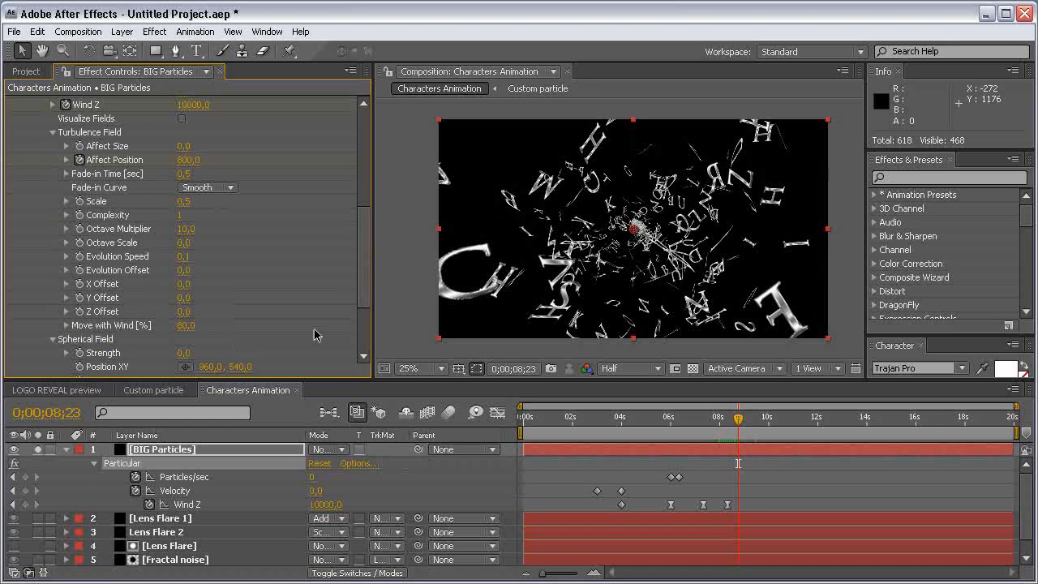
pyautogui.moveTo(366, 276); pyautogui.dragTo(365, 173)
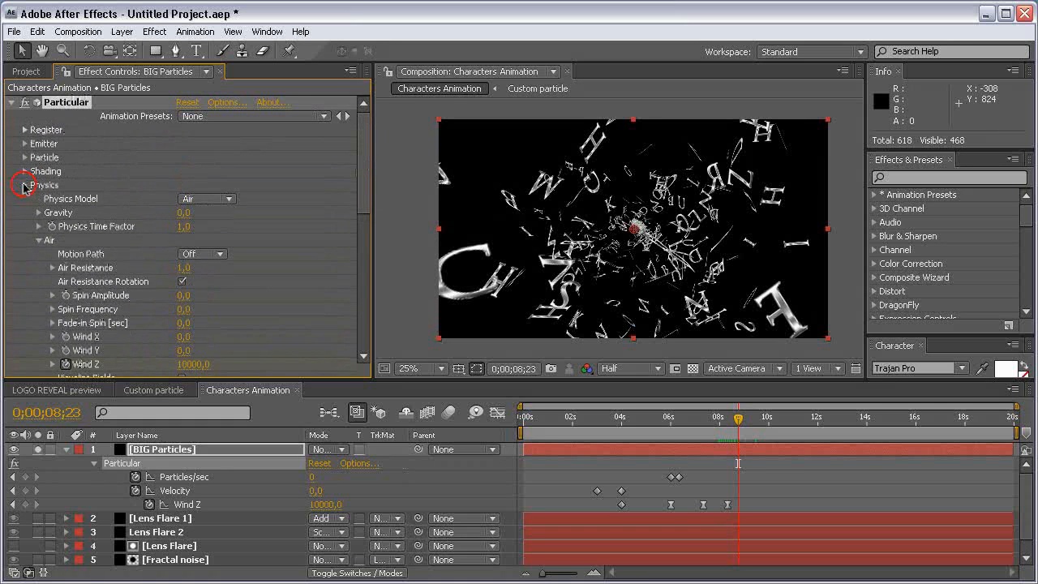
pyautogui.click(25, 185)
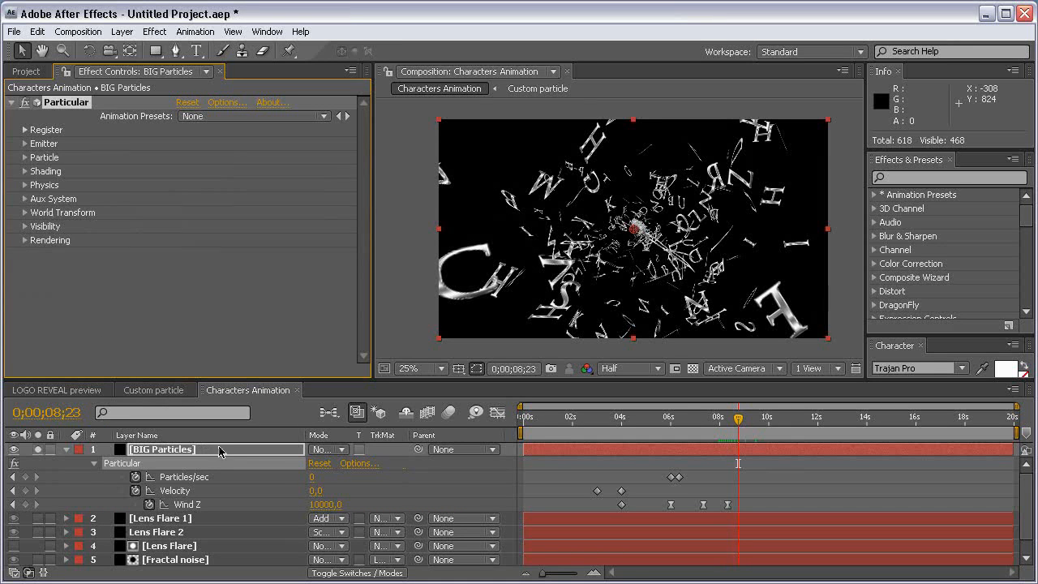
# Shift the whole BIG Particles layer to start at 0;00;01;14 and preview its first frames
pyautogui.click(559, 417)
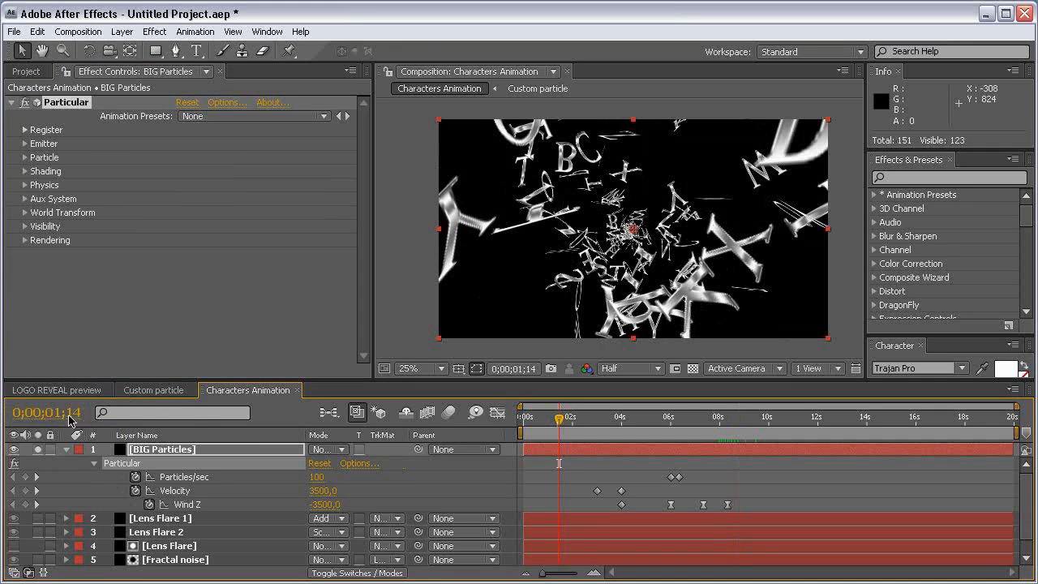
pyautogui.moveTo(528, 454); pyautogui.dragTo(566, 449)
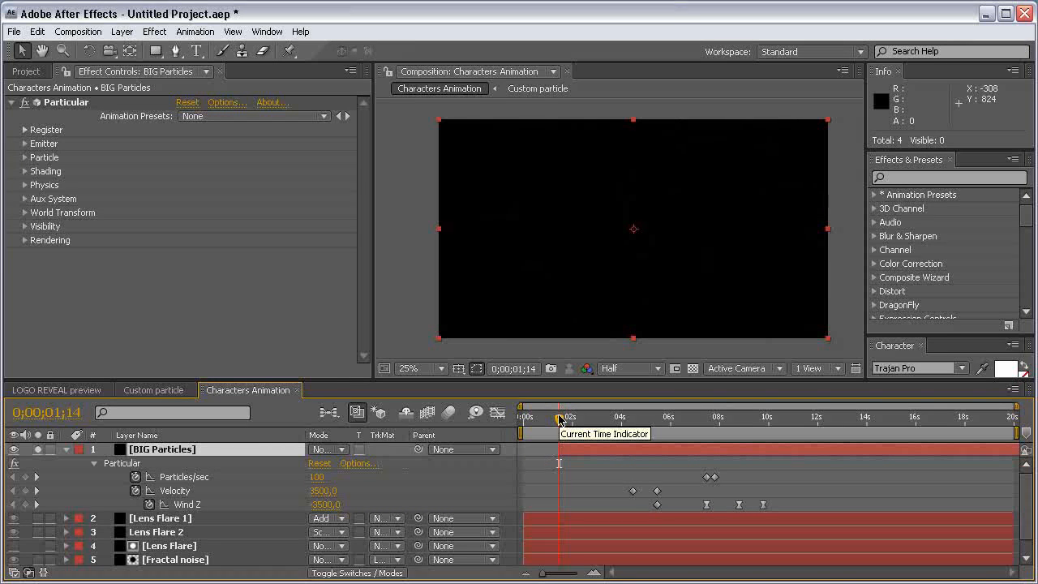
pyautogui.moveTo(559, 418)
pyautogui.mouseDown()
pyautogui.moveTo(594, 418)
pyautogui.moveTo(570, 416)
pyautogui.mouseUp()
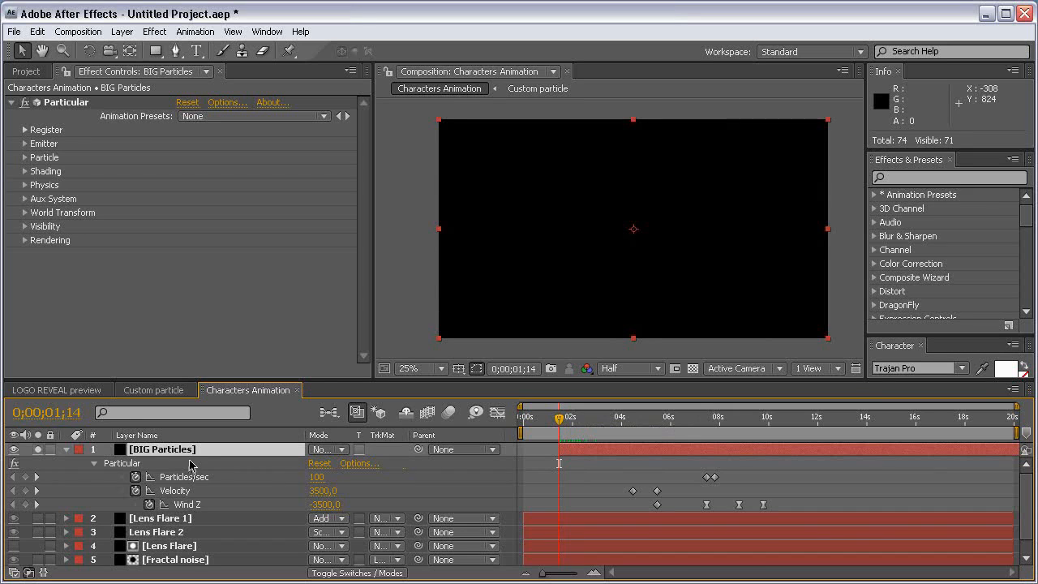
# Fade in the BIG Particles layer with Opacity keyframes of 0% at 0;00;01;14 and 100% at 0;00;01;24
pyautogui.hotkey('shift', 't')
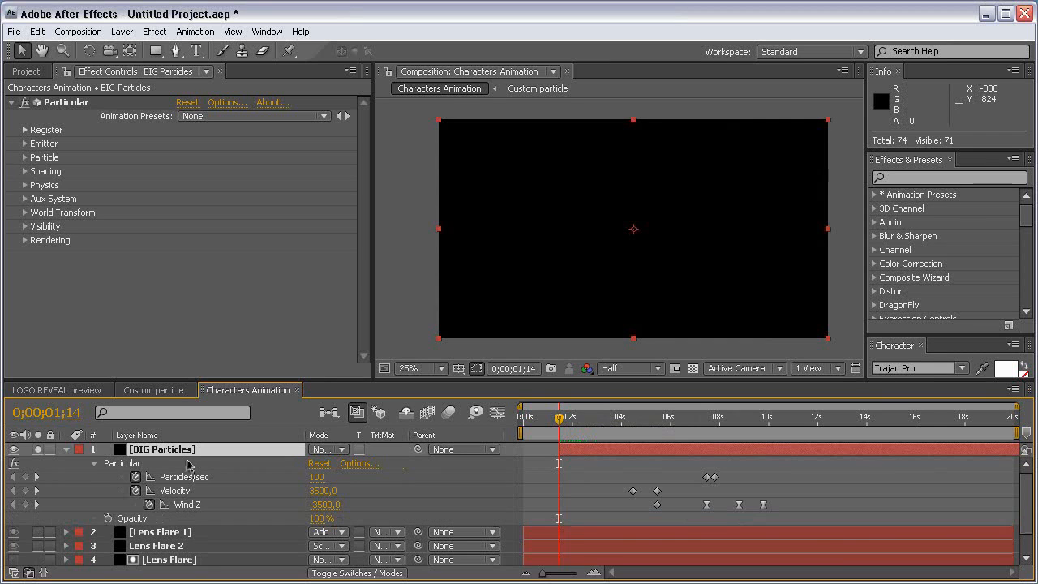
pyautogui.click(108, 518)
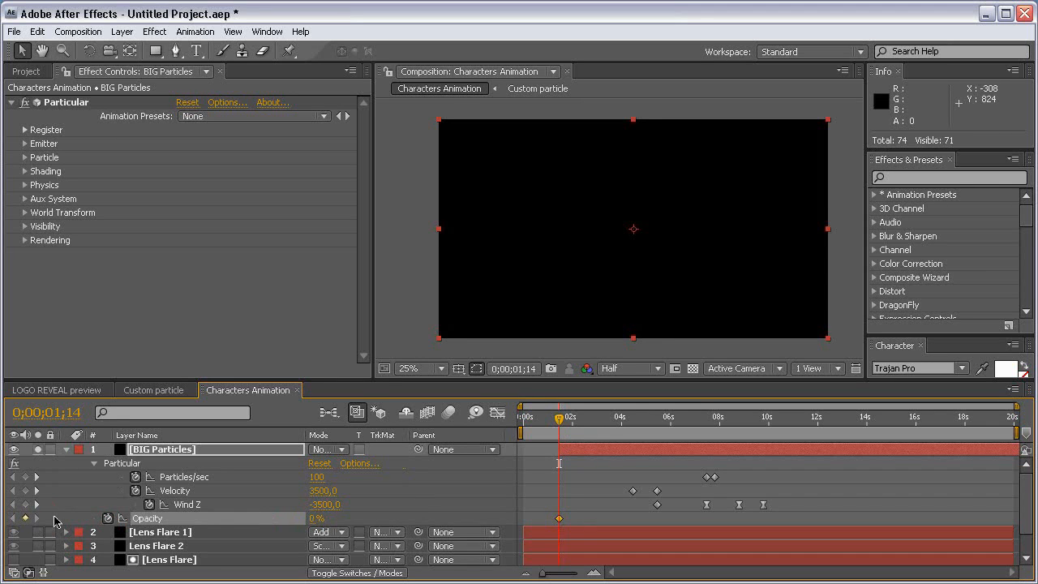
pyautogui.hotkey('shift', 'pagedown')
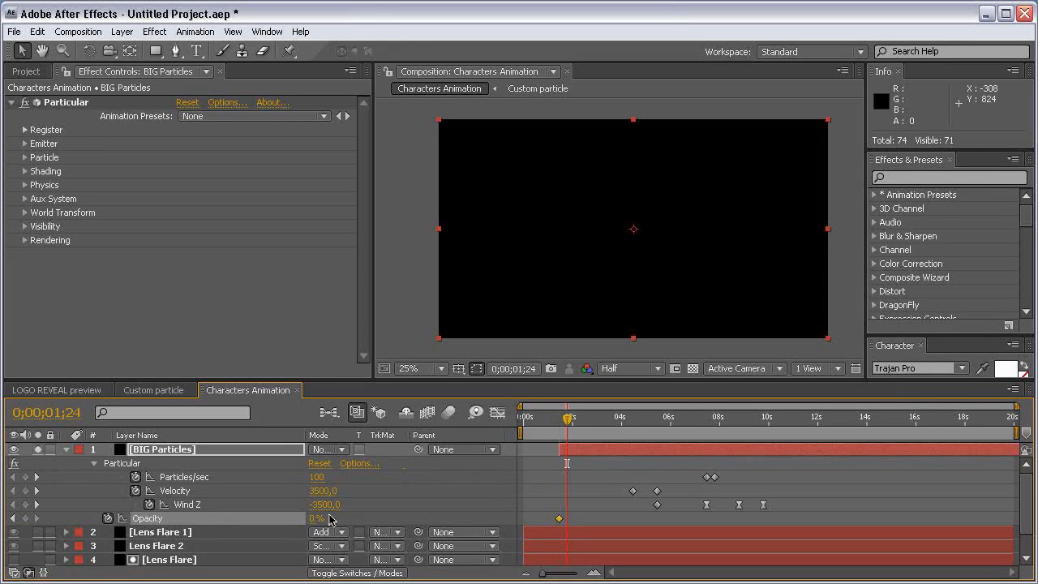
pyautogui.moveTo(315, 525); pyautogui.dragTo(481, 516)
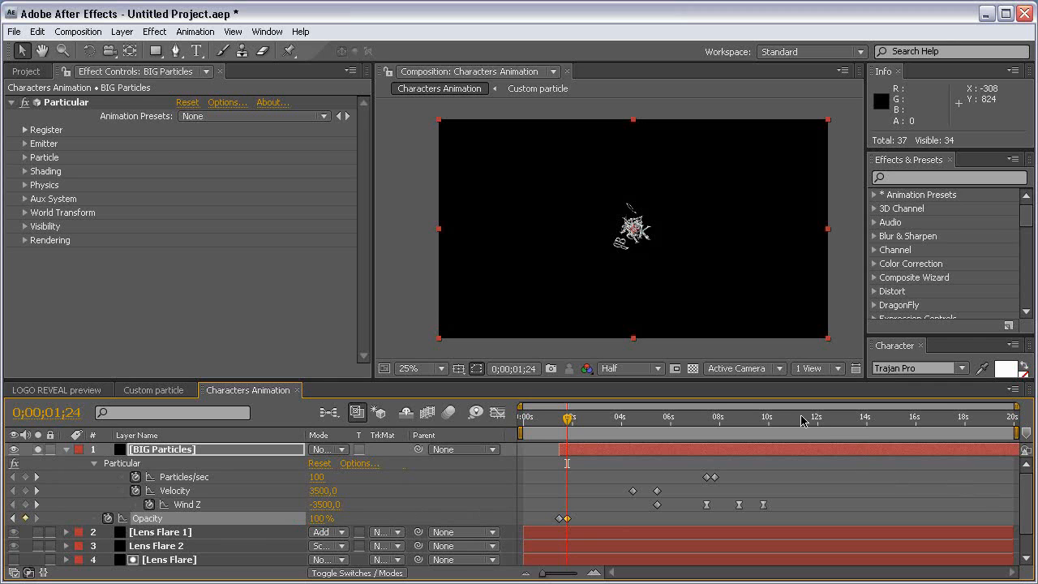
# Fade out the BIG Particles layer with Opacity keyframes of 100% at 0;00;09;20 and 0% at 0;00;10;10, and preview the fade
pyautogui.click(756, 422)
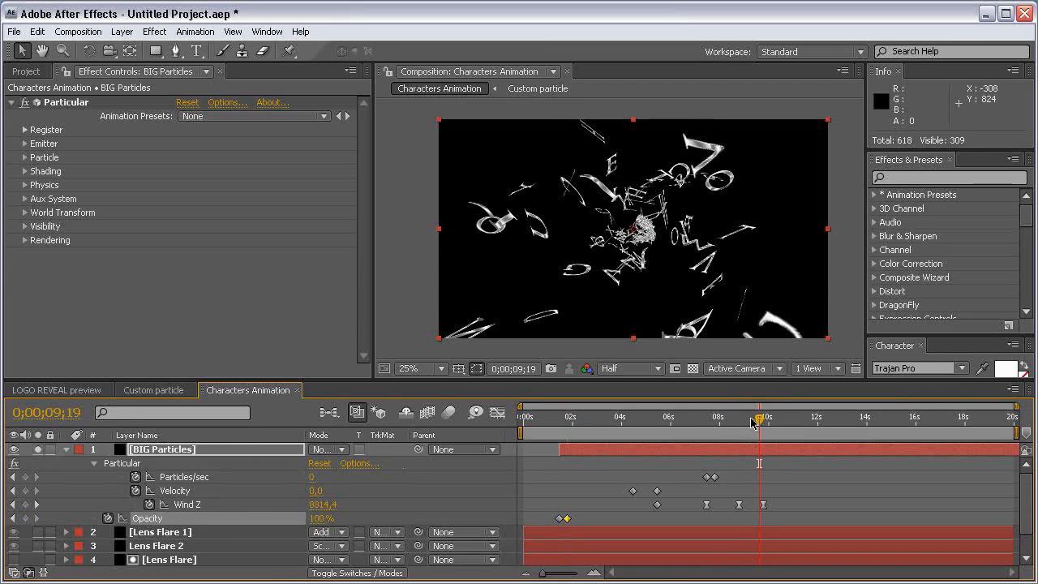
pyautogui.moveTo(755, 422); pyautogui.dragTo(760, 422)
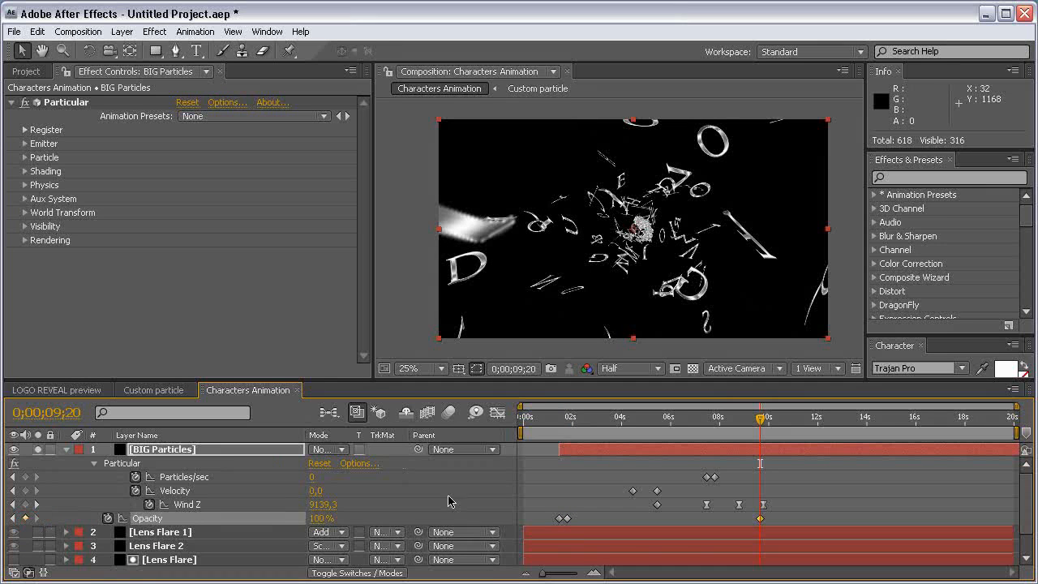
pyautogui.hotkey('shift', 'pagedown')
pyautogui.hotkey('shift', 'pagedown')
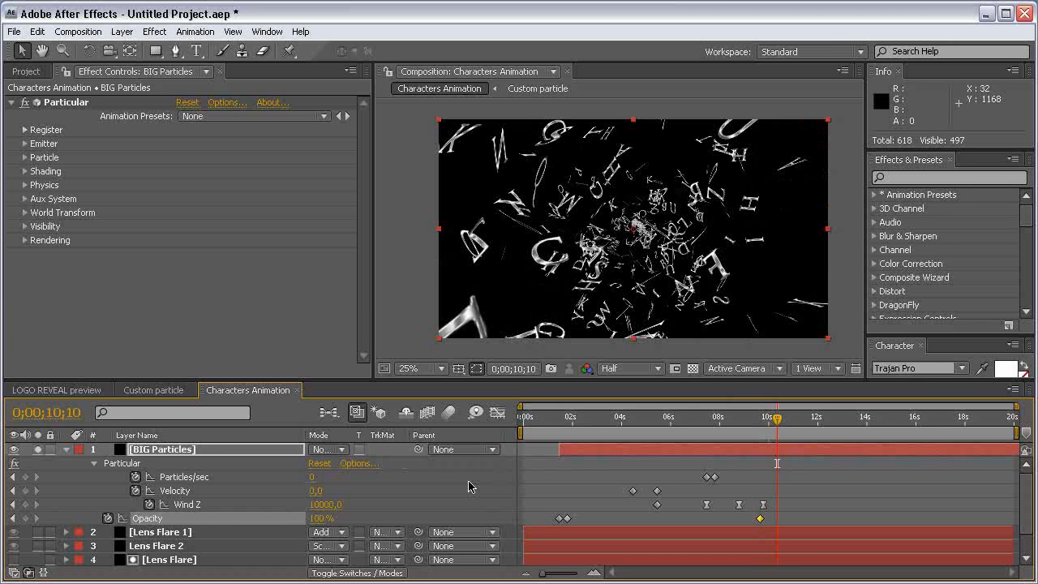
pyautogui.click(323, 519)
pyautogui.write('5')
pyautogui.press('Return')
pyautogui.click(772, 419)
pyautogui.moveTo(771, 420); pyautogui.dragTo(768, 419)
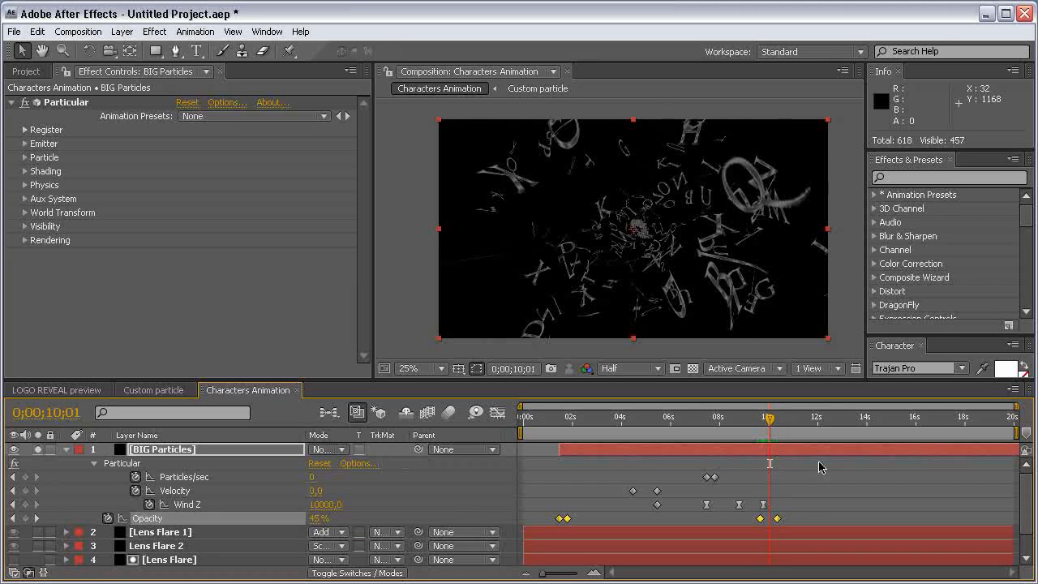
# Move the two fade-out Opacity keyframes together so the fade starts at 0;00;10;00, and preview to 0;00;11;00
pyautogui.click(778, 518)
pyautogui.keyDown('shift'); pyautogui.click(761, 518); pyautogui.keyUp('shift')
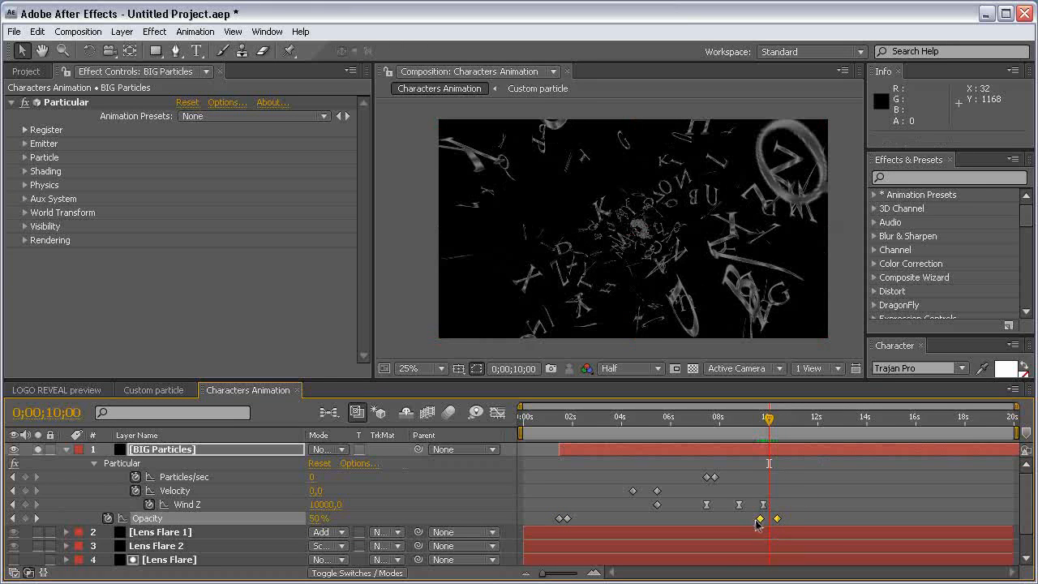
pyautogui.moveTo(760, 518); pyautogui.dragTo(770, 523)
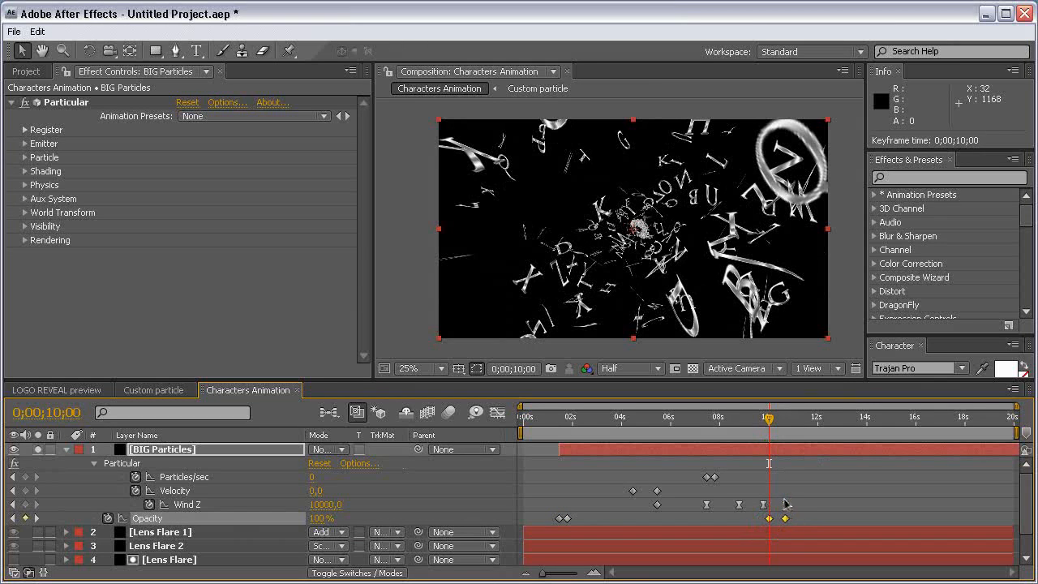
pyautogui.press('F2')
pyautogui.moveTo(767, 420); pyautogui.dragTo(794, 421)
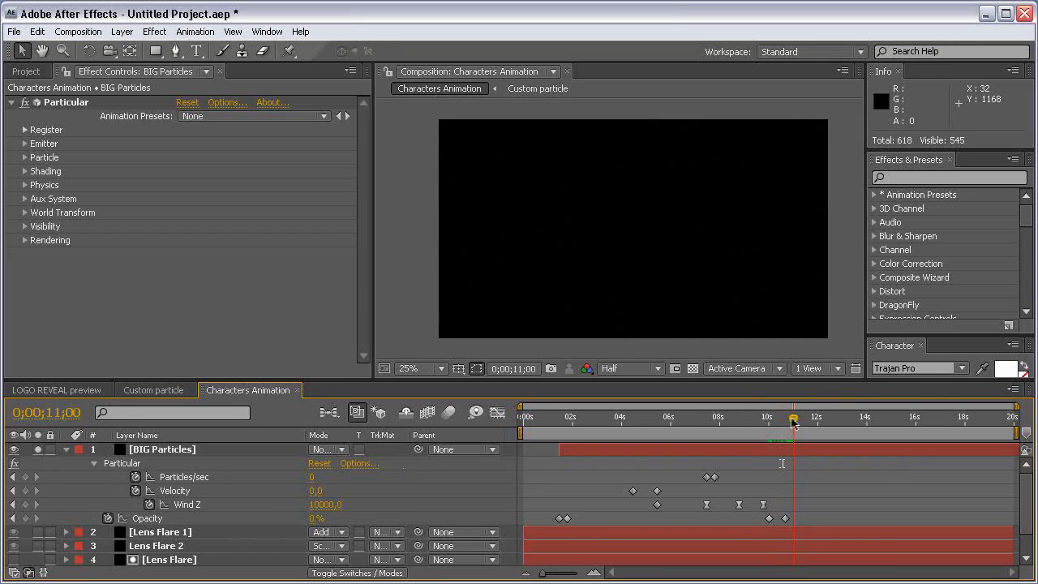
# Shift both fade-out Opacity keyframes so the fade ends at 0;00;11;00, and check the frame at 0;00;11;11
pyautogui.moveTo(803, 514)
pyautogui.mouseDown()
pyautogui.moveTo(766, 520)
pyautogui.moveTo(793, 519)
pyautogui.mouseUp()
pyautogui.click(802, 518)
pyautogui.click(799, 416)
pyautogui.click(801, 417)
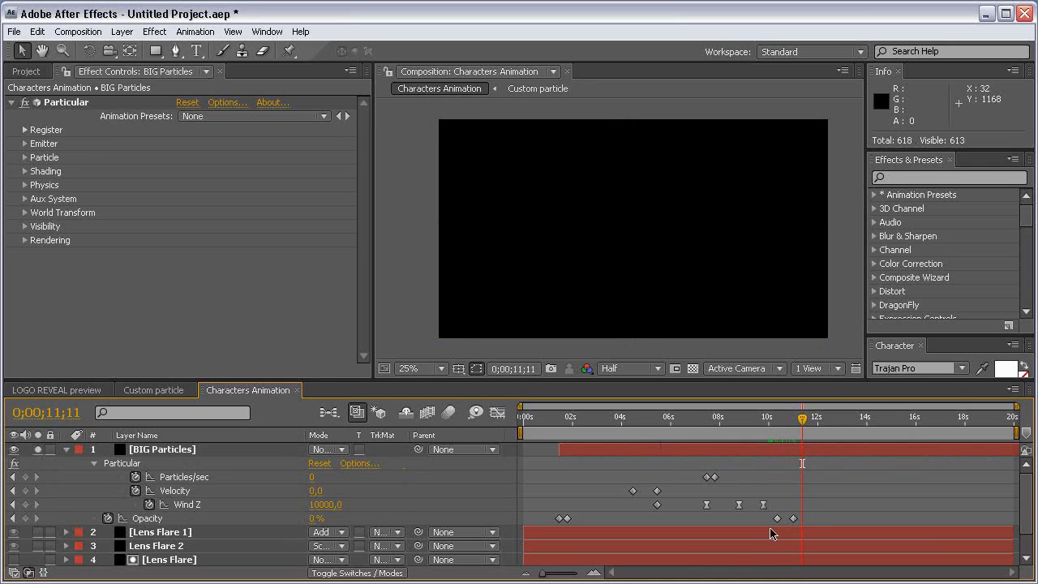
# Shift the BIG Particles fade-out Opacity keyframes so the fade ends at 0;00;11;11, and preview frames 0;00;11;07 and 0;00;11;08
pyautogui.moveTo(794, 519)
pyautogui.mouseDown()
pyautogui.moveTo(801, 527)
pyautogui.moveTo(793, 520)
pyautogui.mouseUp()
pyautogui.moveTo(798, 421)
pyautogui.mouseDown()
pyautogui.moveTo(785, 421)
pyautogui.moveTo(799, 418)
pyautogui.mouseUp()
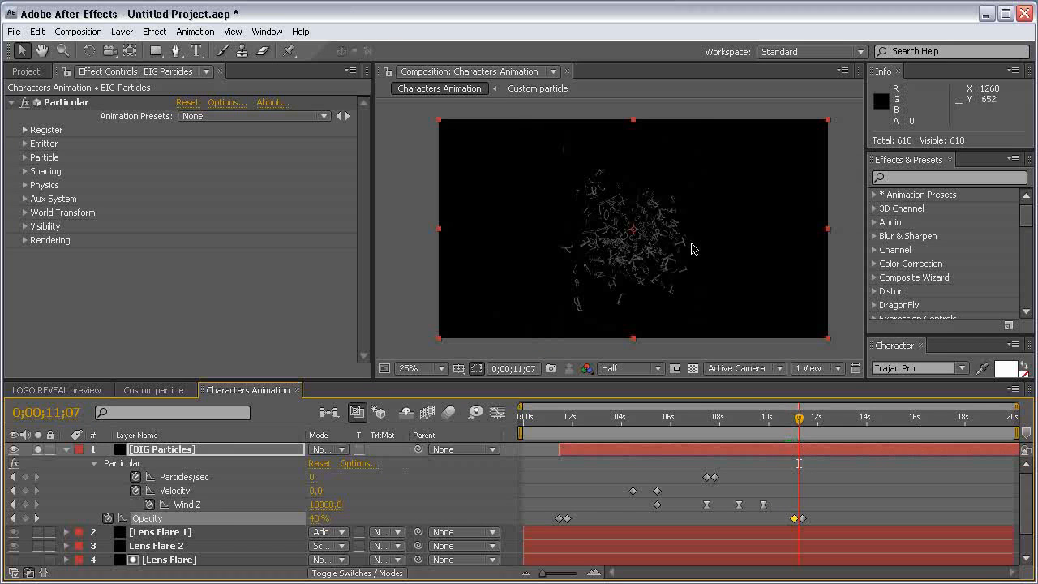
pyautogui.click(800, 420)
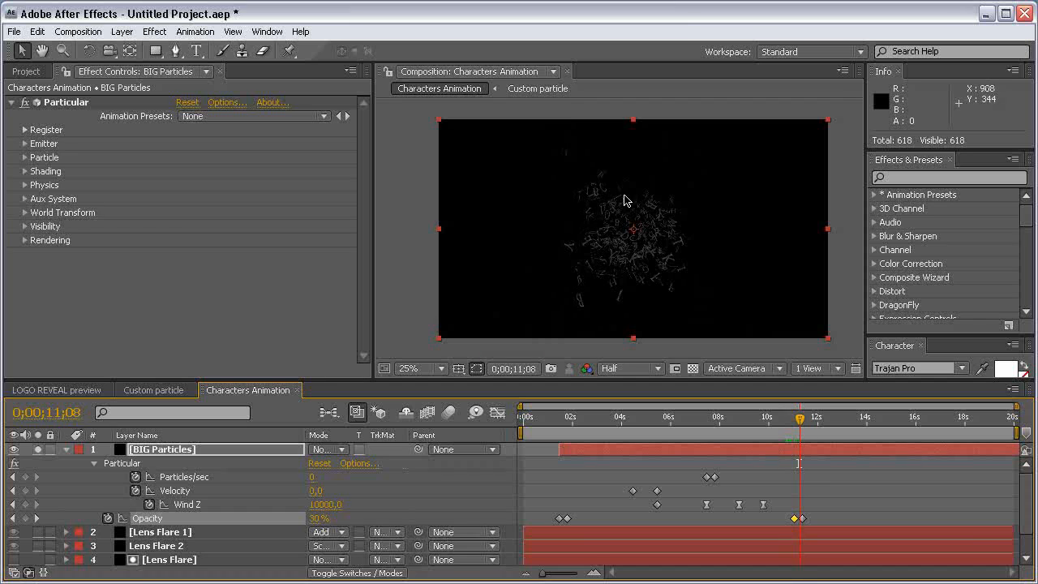
# Compare the fade with the LOGO REVEAL preview around 0;00;09;20, and return to the Characters Animation composition
pyautogui.click(50, 391)
pyautogui.moveTo(799, 440); pyautogui.dragTo(866, 420)
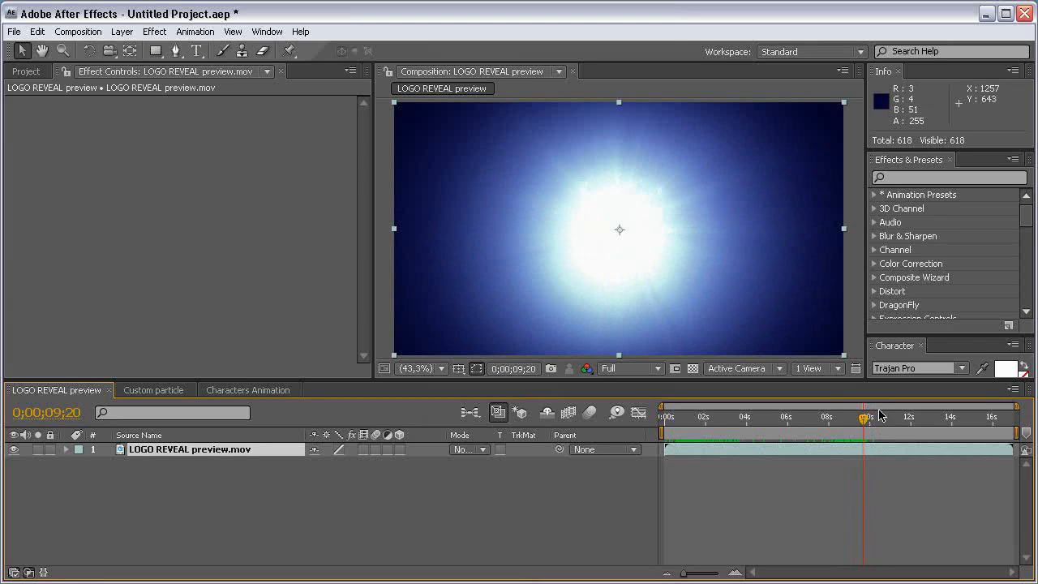
pyautogui.click(255, 393)
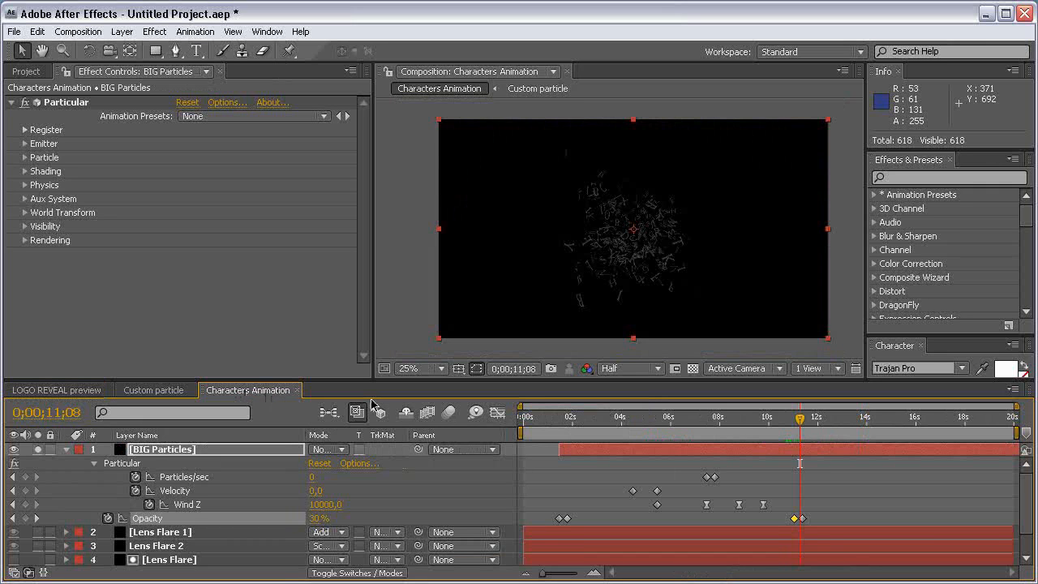
# Collapse the BIG Particles properties, select the layer and preview the letters at 0;00;08;03
pyautogui.click(680, 519)
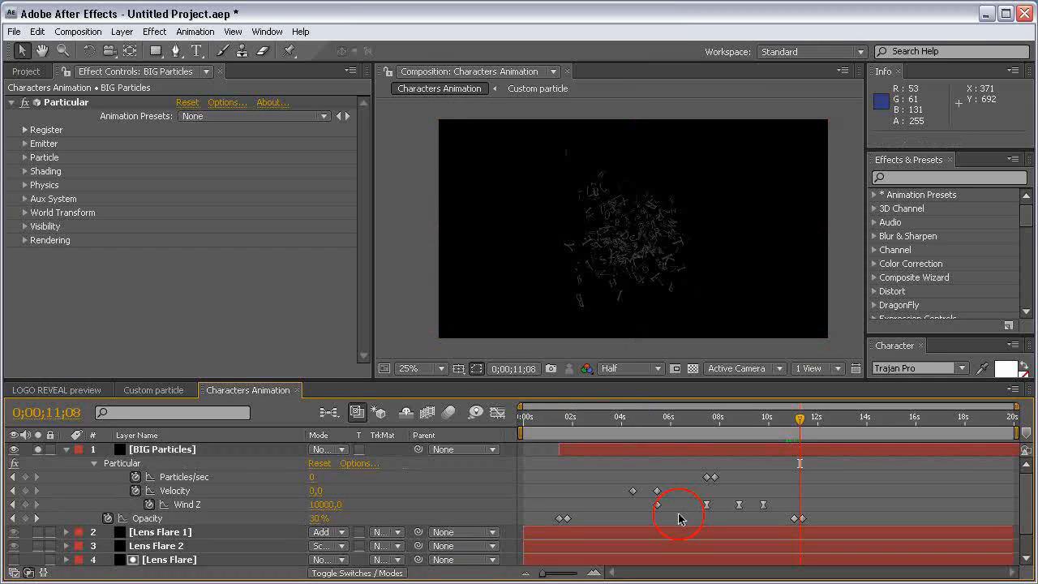
pyautogui.click(66, 450)
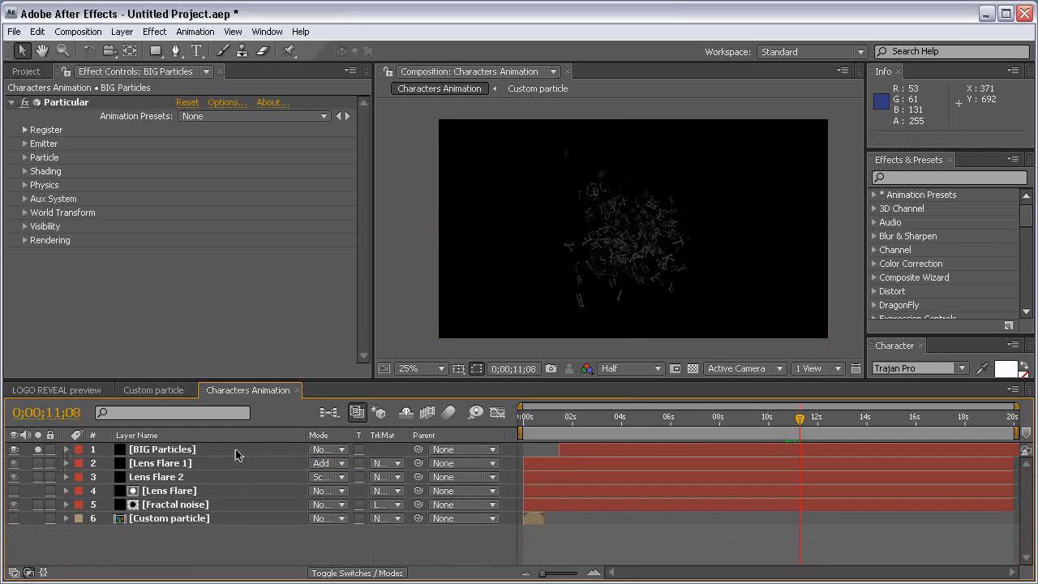
pyautogui.click(240, 452)
pyautogui.moveTo(621, 417); pyautogui.dragTo(722, 419)
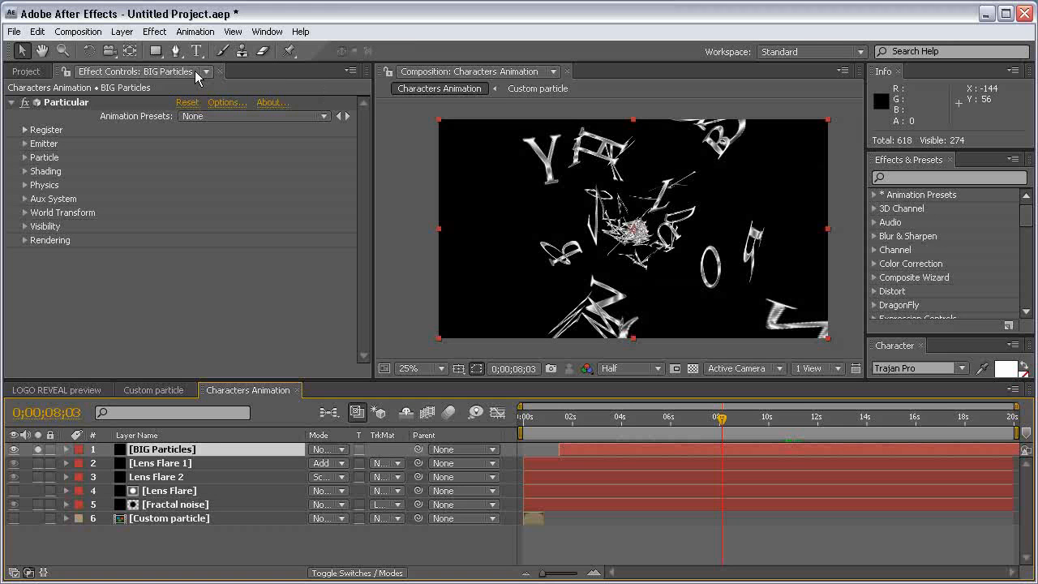
# Add a Point light named Light 1 with 100% intensity and shadow casting to the Characters Animation composition
pyautogui.click(122, 31)
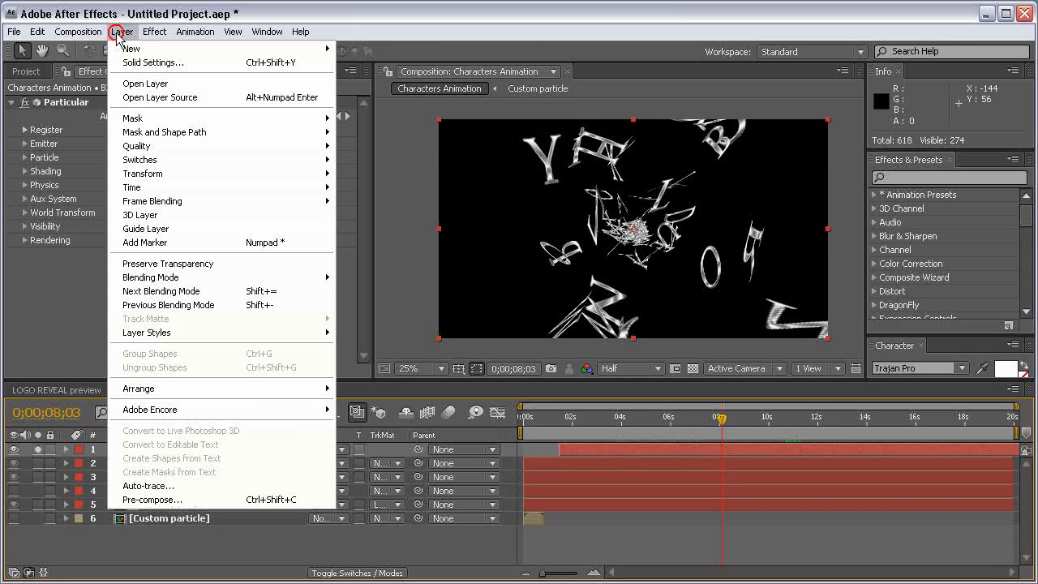
pyautogui.moveTo(142, 51)
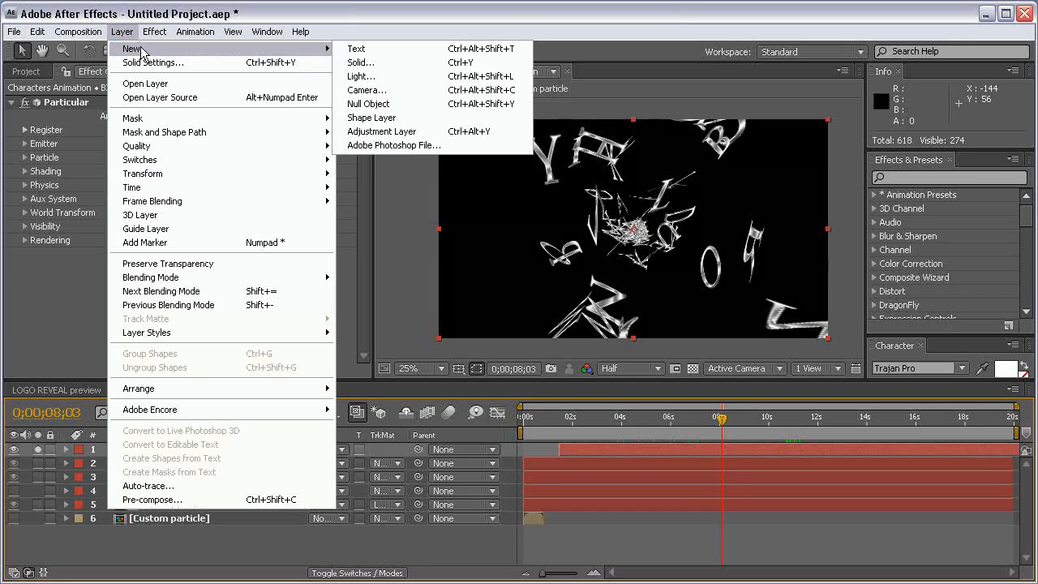
pyautogui.click(421, 76)
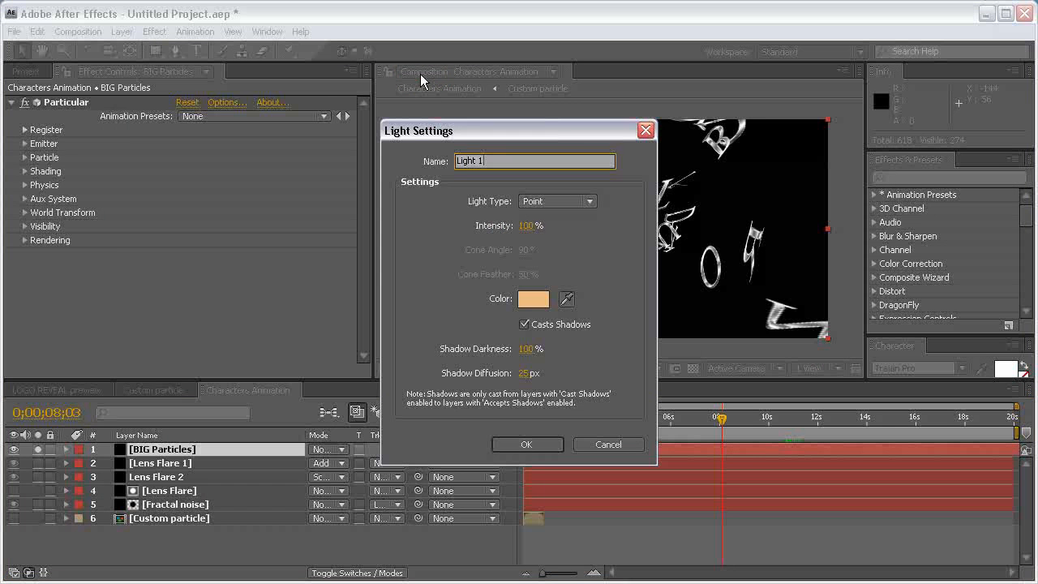
pyautogui.click(526, 445)
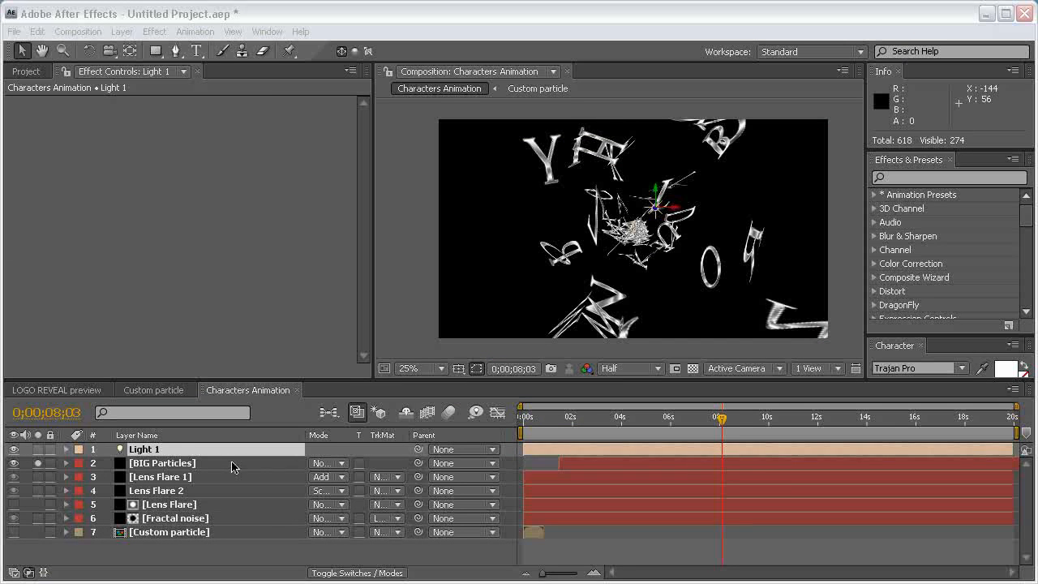
# Reveal the Light Options and Position properties of Light 1, and inspect its Shadow Diffusion
pyautogui.click(207, 465)
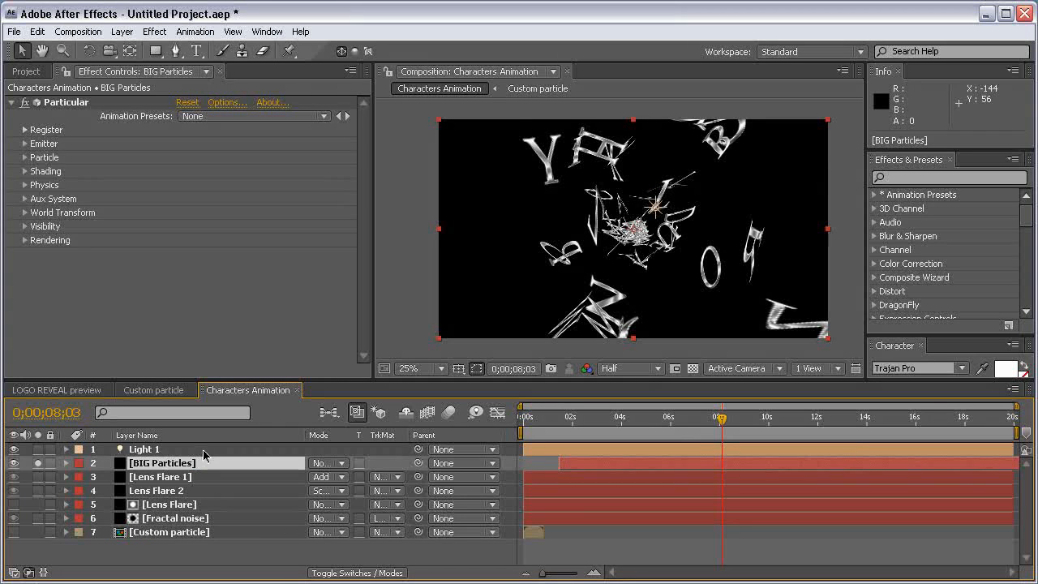
pyautogui.click(203, 451)
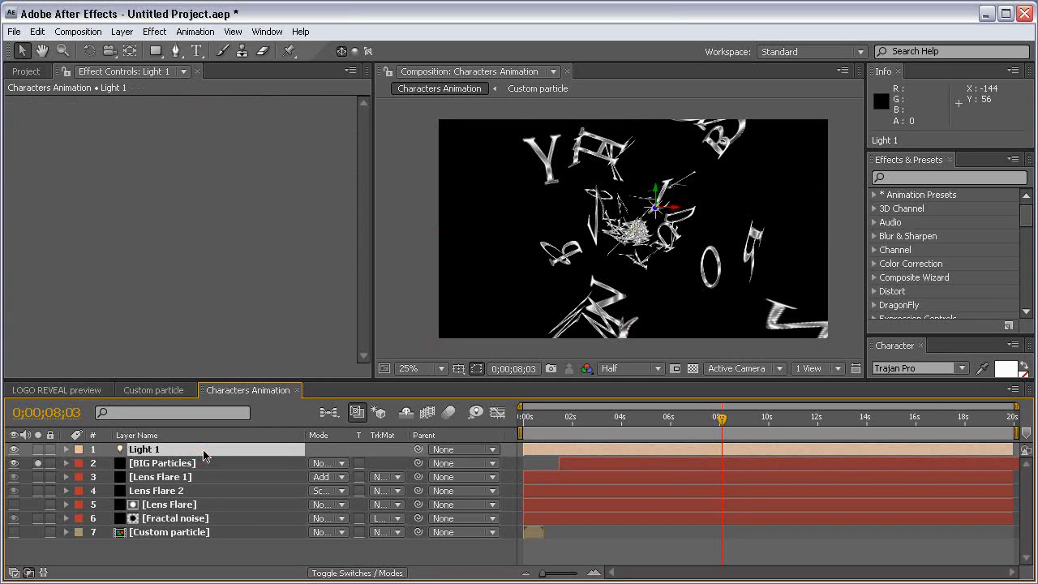
pyautogui.press('a')
pyautogui.press('a')
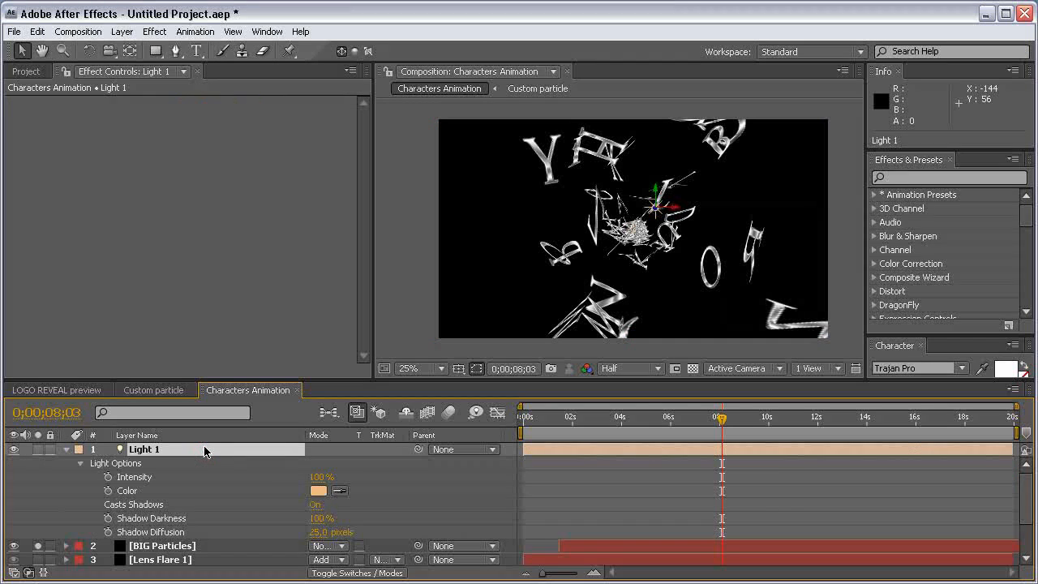
pyautogui.hotkey('shift', 'p')
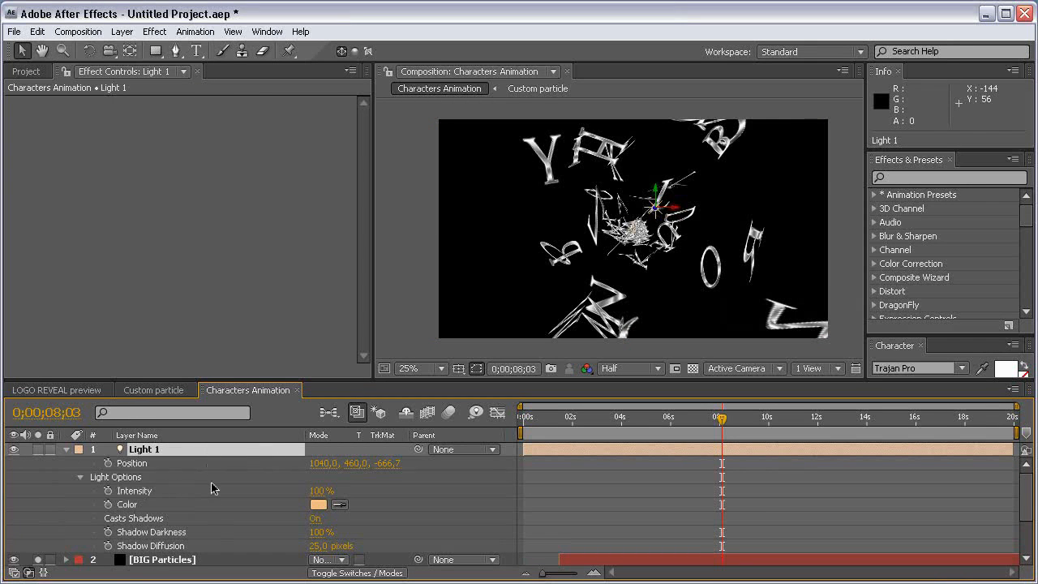
pyautogui.click(217, 548)
pyautogui.click(359, 544)
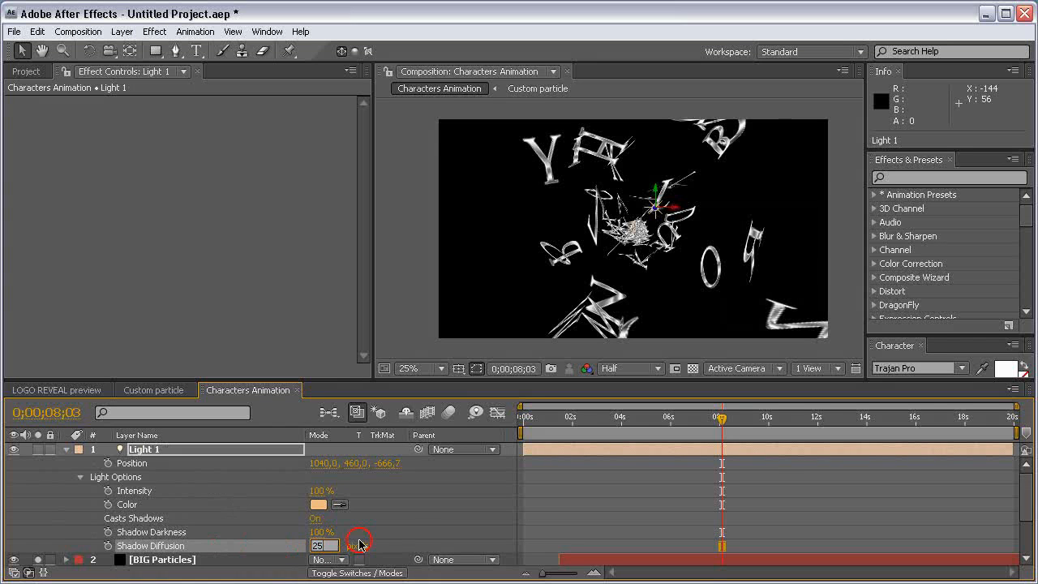
pyautogui.click(428, 542)
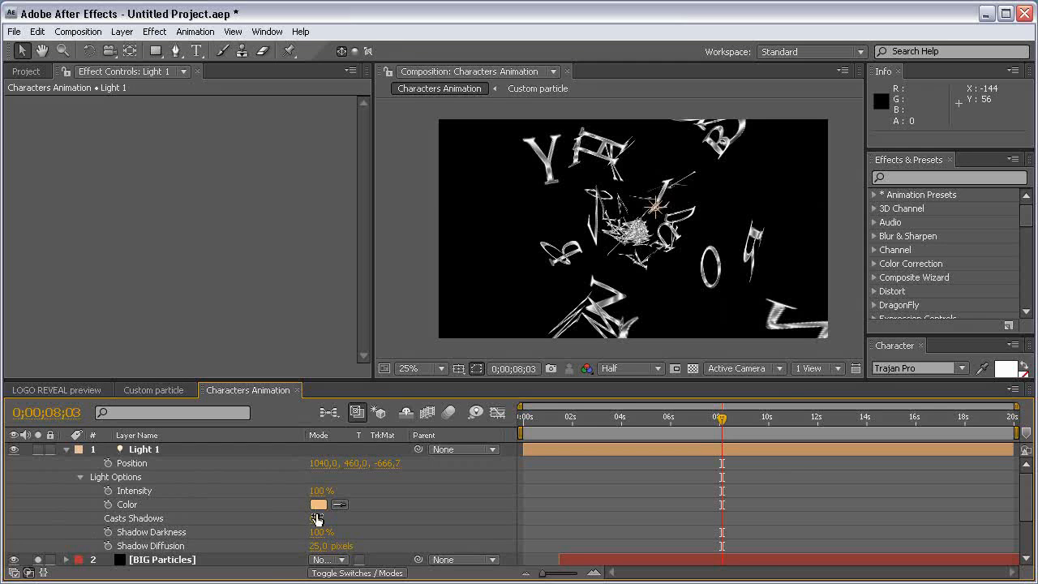
# Set the color of Light 1 to a pale yellow, F7DD97
pyautogui.click(318, 504)
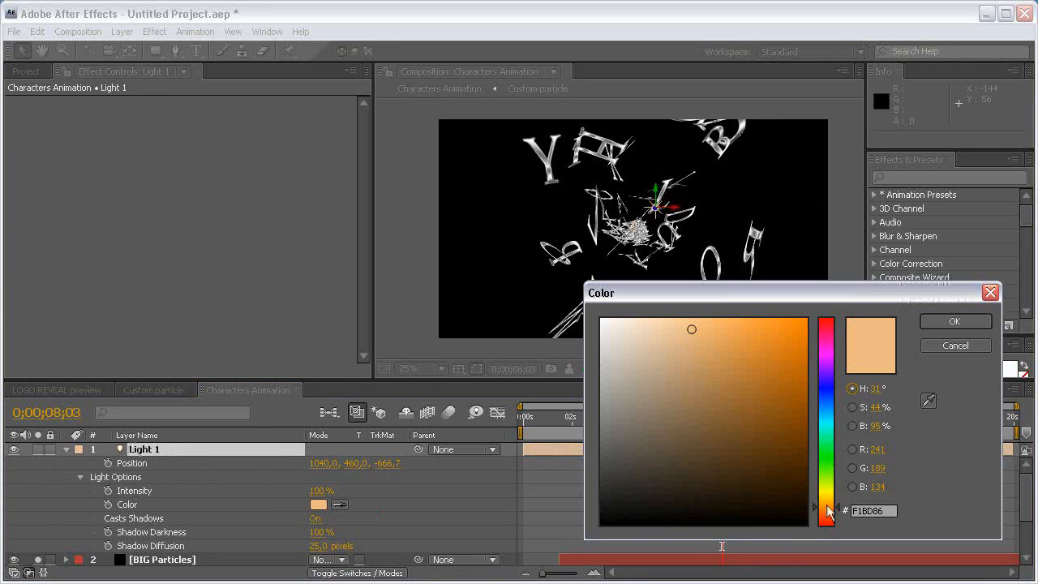
pyautogui.moveTo(825, 511); pyautogui.dragTo(825, 499)
pyautogui.click(680, 323)
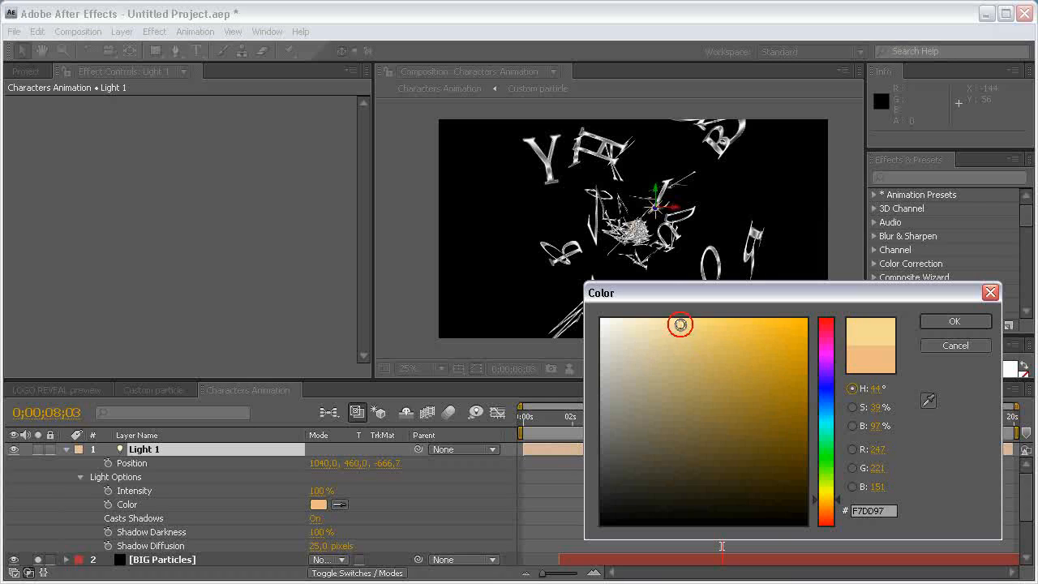
pyautogui.click(965, 323)
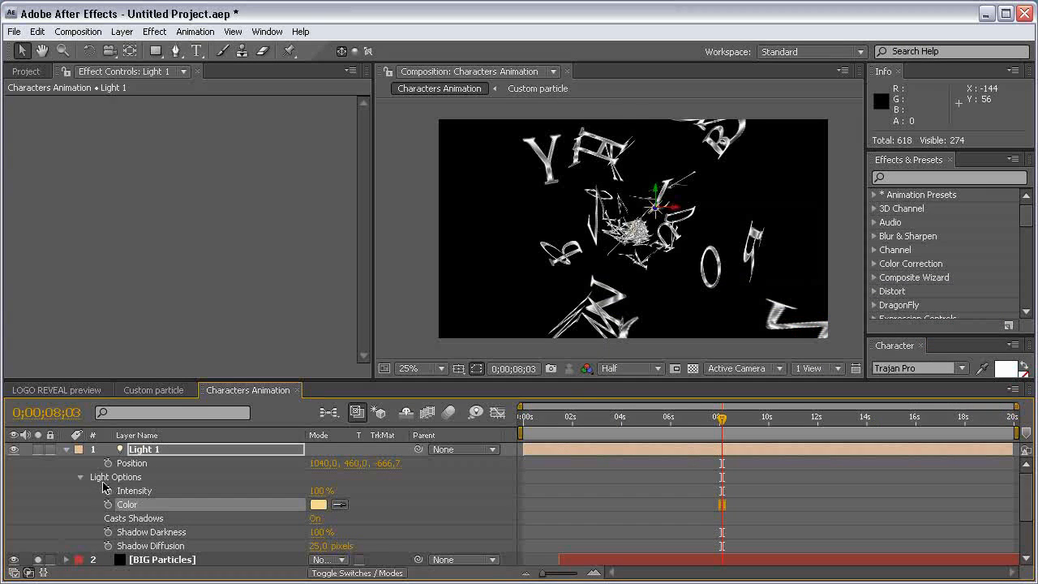
pyautogui.click(84, 478)
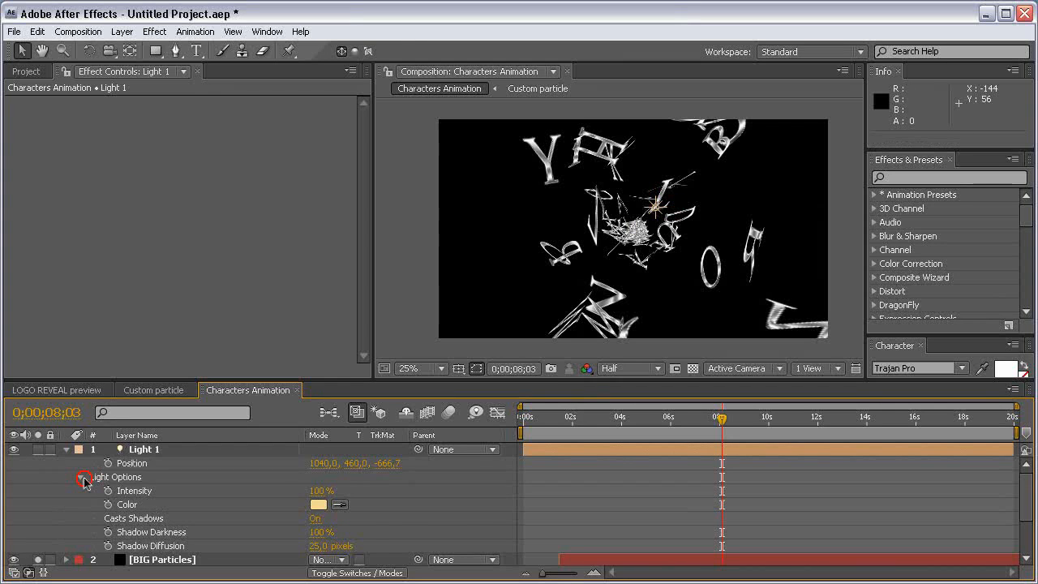
# Review the Light Settings of Light 1, including type, intensity, color and shadow options
pyautogui.click(216, 449)
pyautogui.click(122, 32)
pyautogui.click(172, 62)
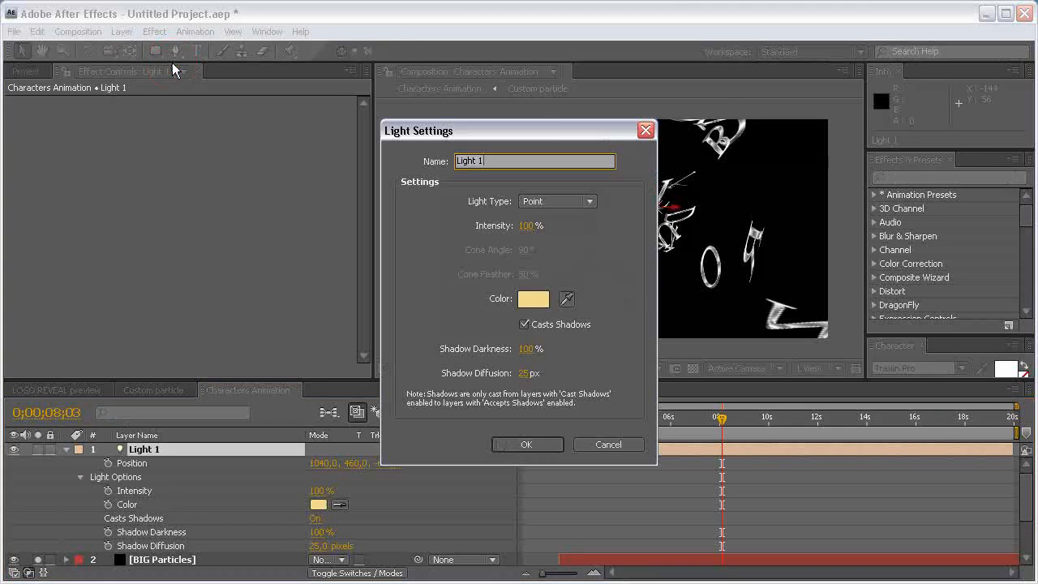
pyautogui.click(510, 445)
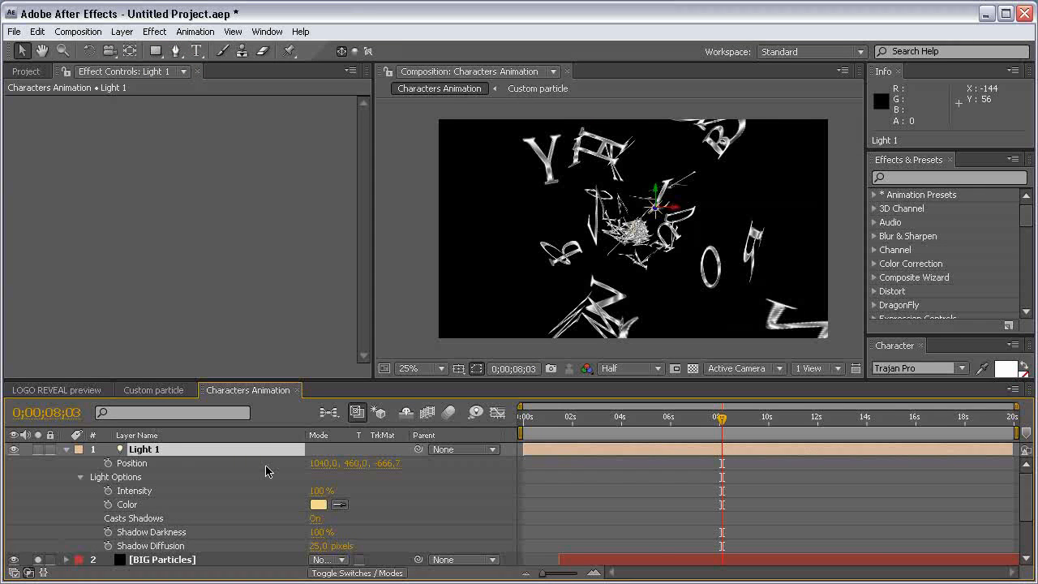
# Set the Position of Light 1 to 1500, 500, -500
pyautogui.click(317, 464)
pyautogui.write('1500')
pyautogui.press('Return')
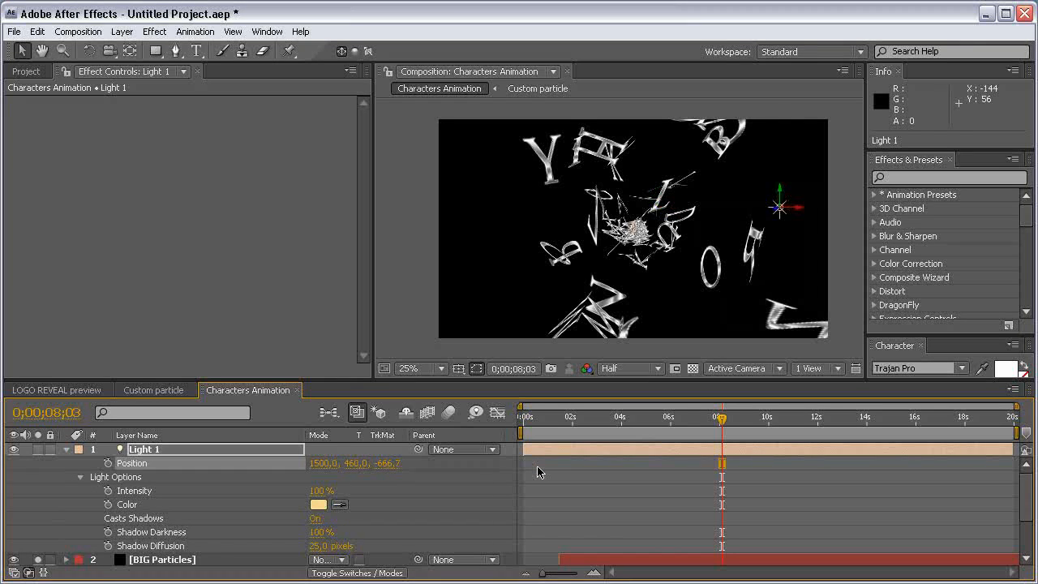
pyautogui.click(350, 465)
pyautogui.write('500')
pyautogui.press('Return')
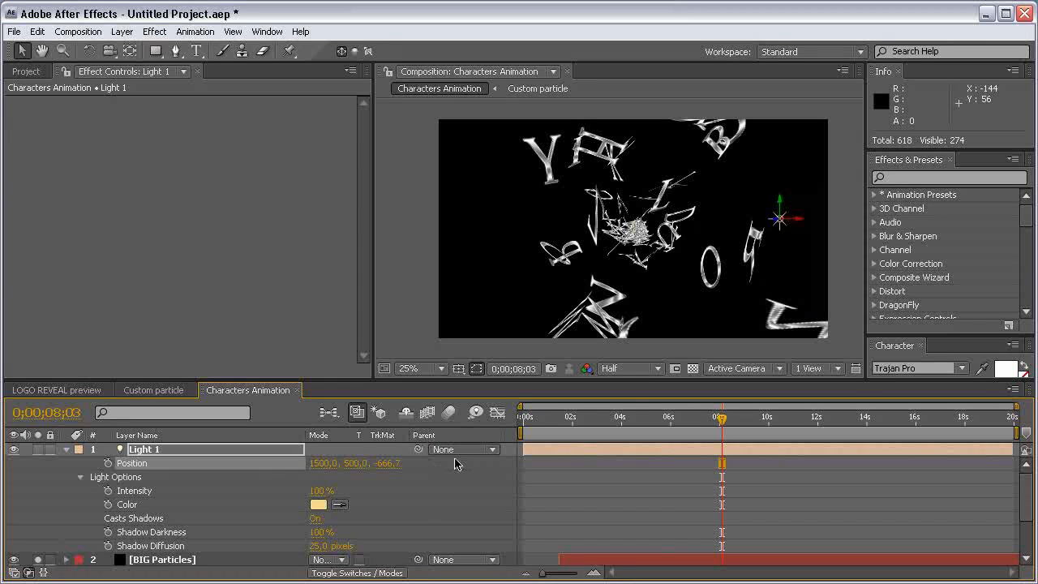
pyautogui.click(389, 464)
pyautogui.write('-500')
pyautogui.press('Return')
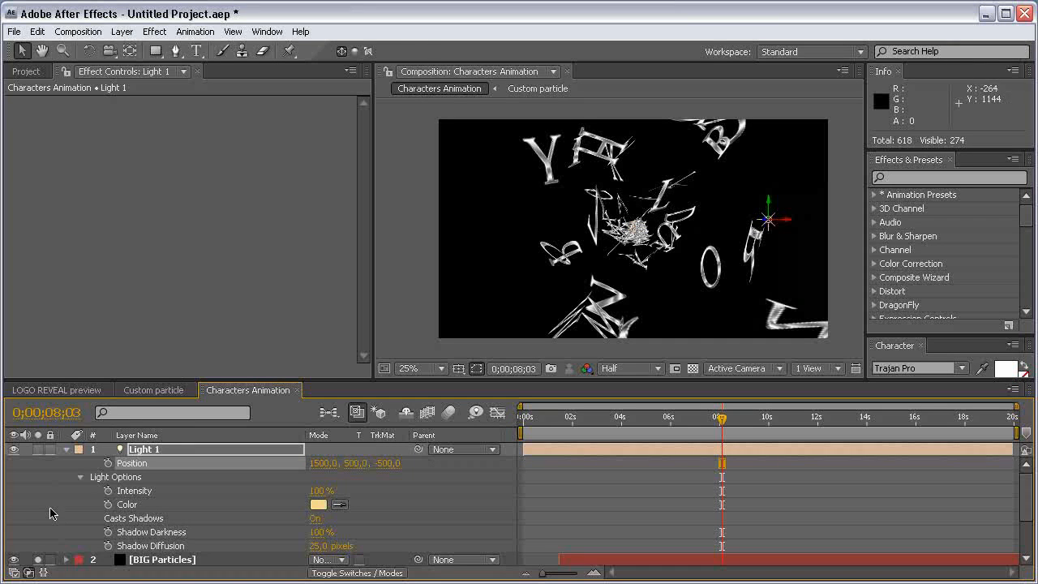
# Duplicate Light 1 and place the copy on the opposite side of the letters, with Position 380, 500, -500
pyautogui.click(188, 449)
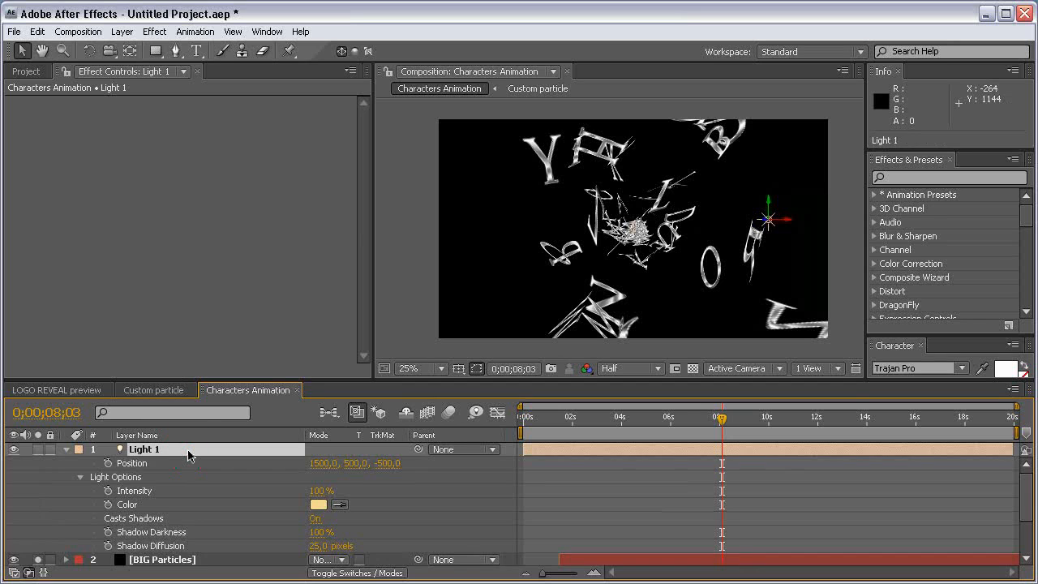
pyautogui.hotkey('ctrl', 'd')
pyautogui.press('p')
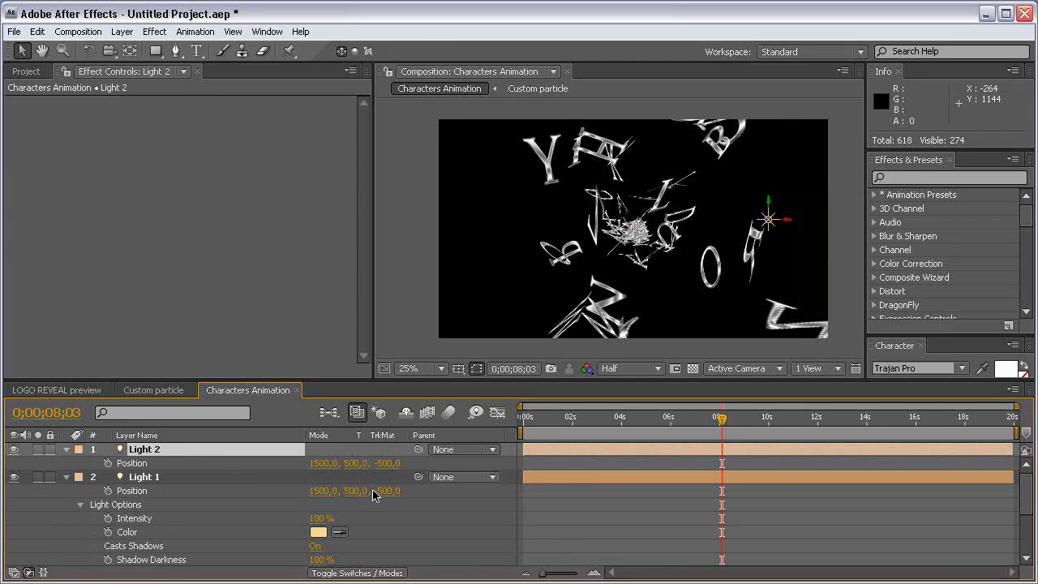
pyautogui.moveTo(327, 469); pyautogui.dragTo(172, 458)
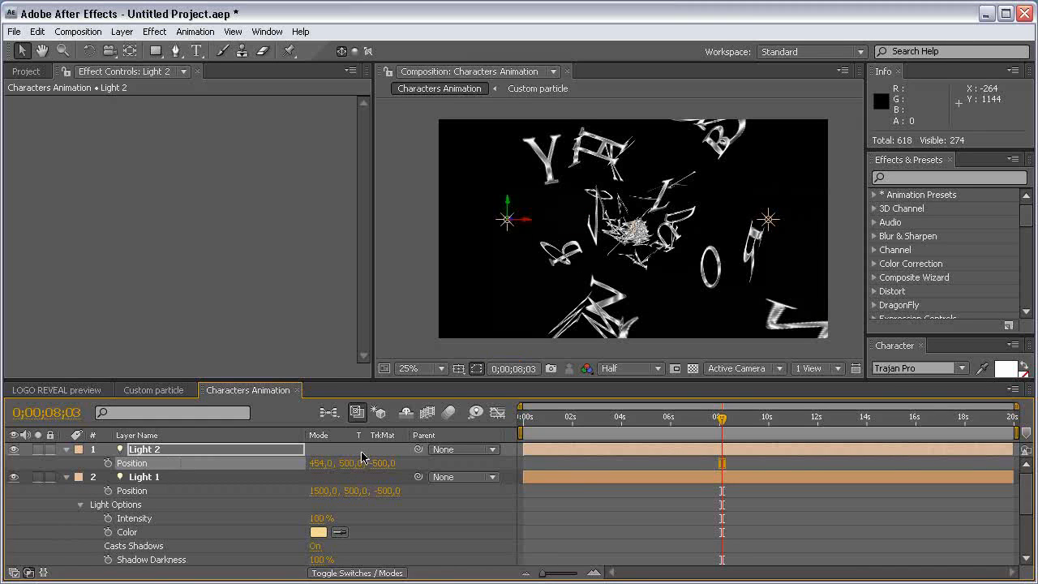
pyautogui.click(323, 464)
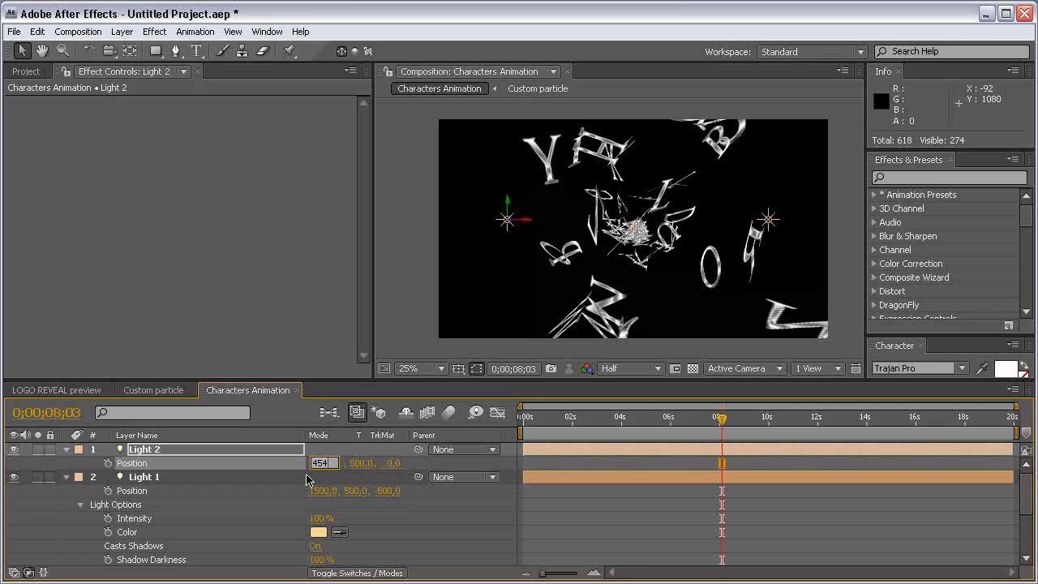
pyautogui.press('Return')
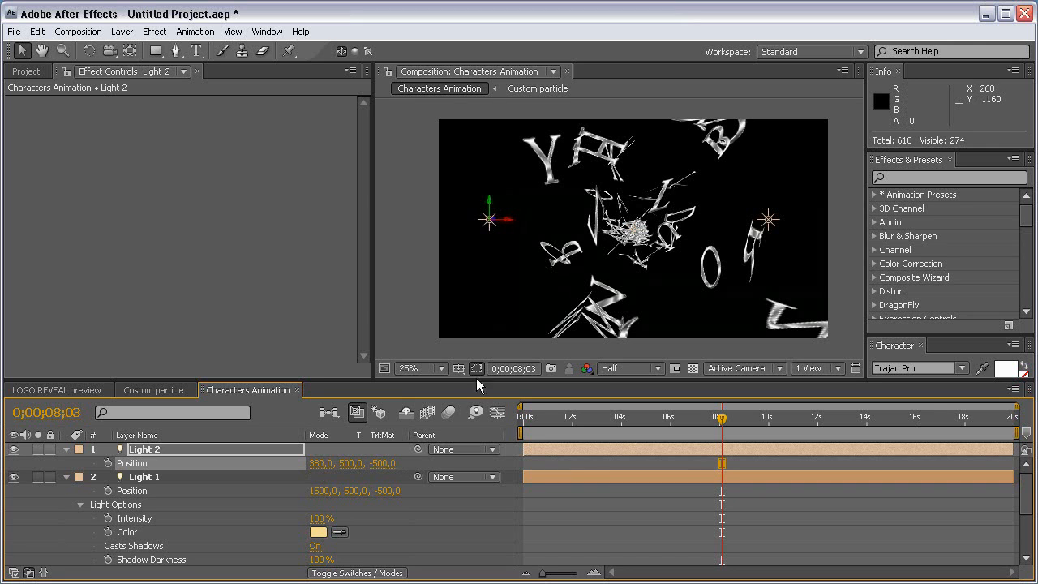
pyautogui.click(352, 463)
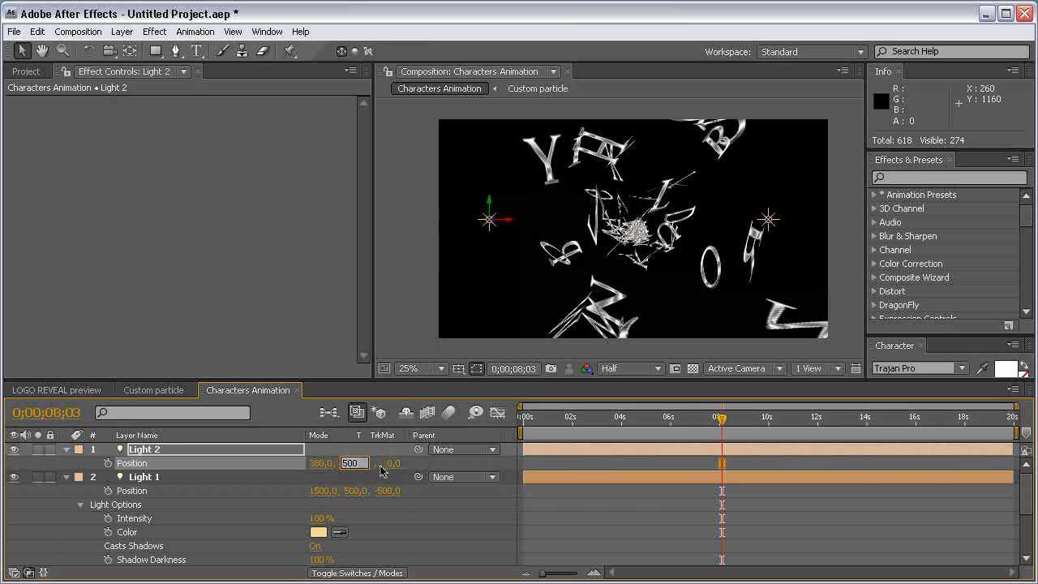
pyautogui.click(447, 470)
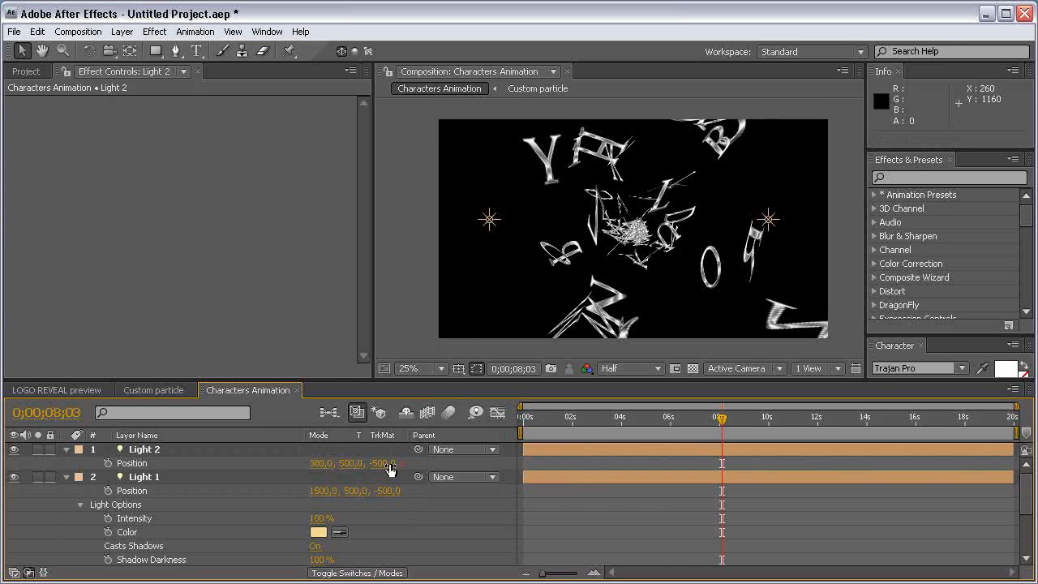
pyautogui.click(386, 463)
pyautogui.click(427, 468)
# Duplicate Light 2 and set the X Position of the copy to 960 to centre it horizontally
pyautogui.click(140, 450)
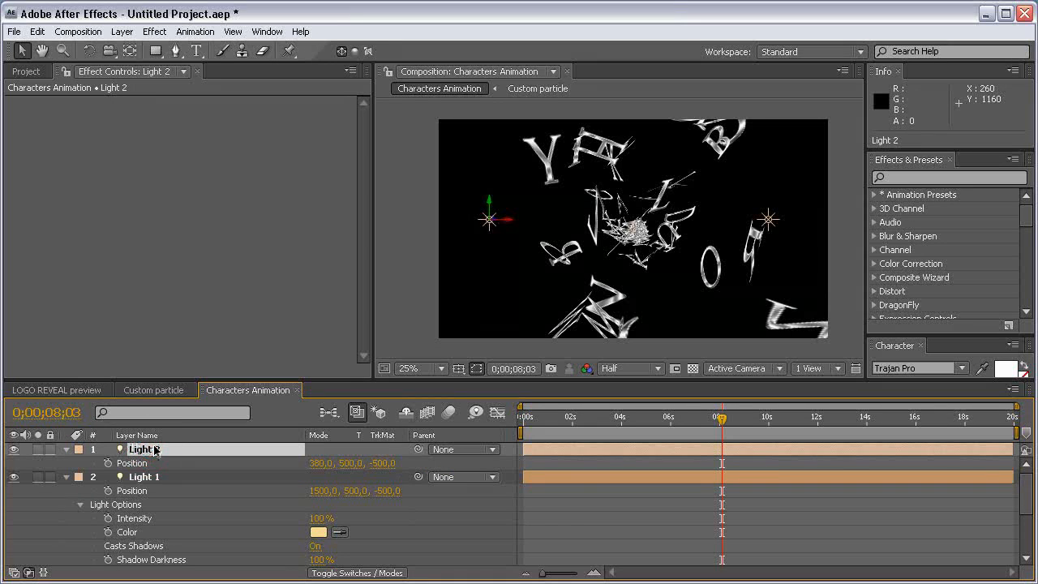
pyautogui.hotkey('ctrl', 'd')
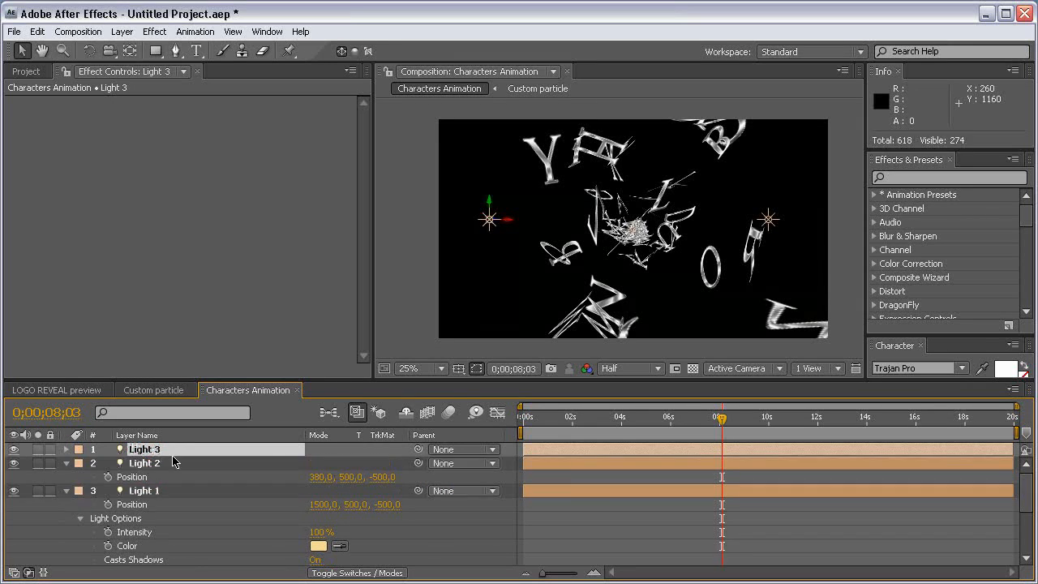
pyautogui.press('p')
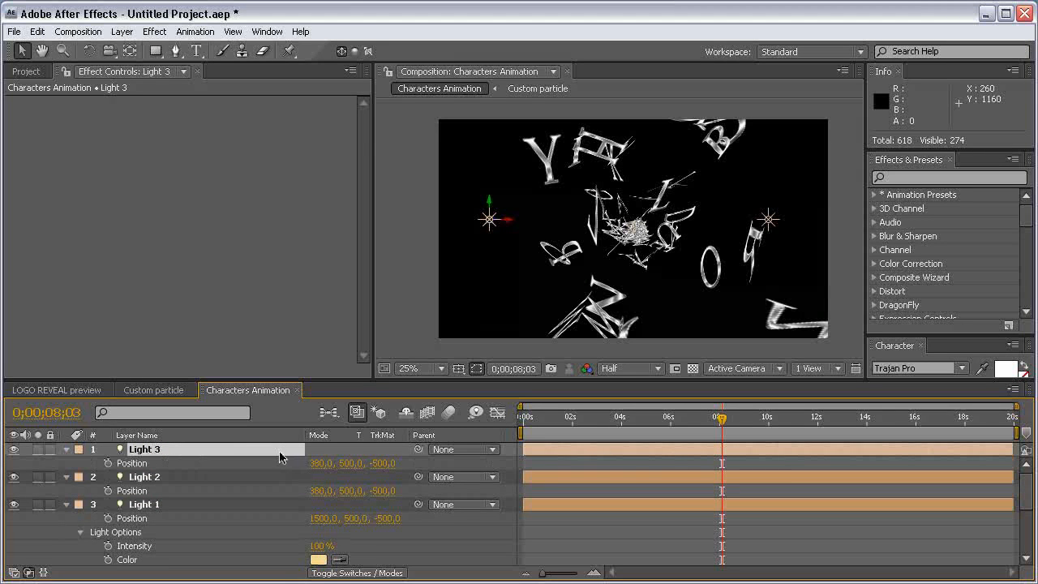
pyautogui.click(319, 465)
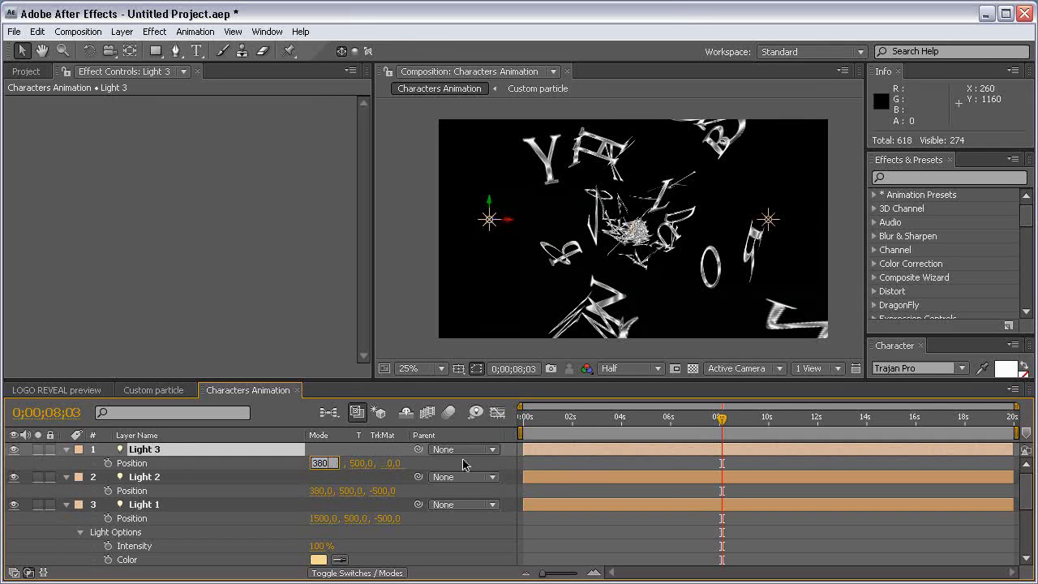
pyautogui.write('960')
pyautogui.press('Return')
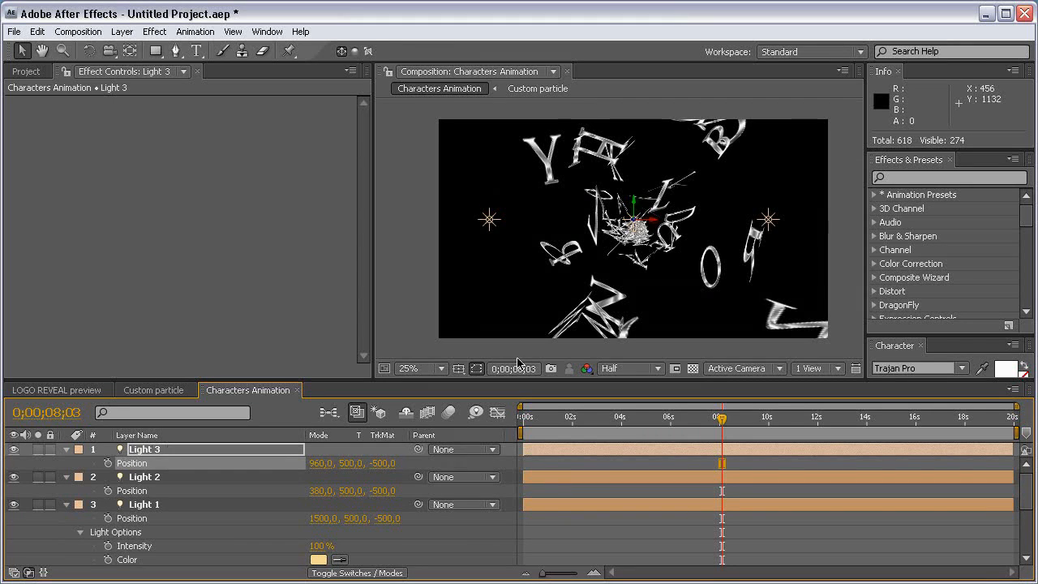
# Set the Y Position of Light 3 to 1000 to place it just below the frame
pyautogui.click(350, 463)
pyautogui.write('10')
pyautogui.press('Return')
pyautogui.press('h')
pyautogui.moveTo(649, 267); pyautogui.dragTo(656, 230)
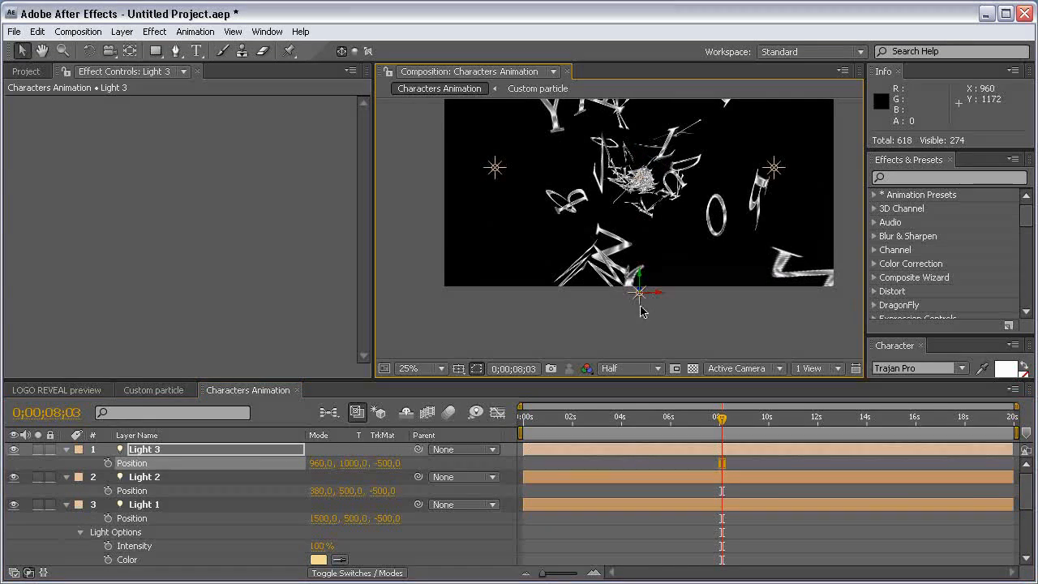
pyautogui.press('space')
pyautogui.moveTo(653, 192); pyautogui.dragTo(646, 235)
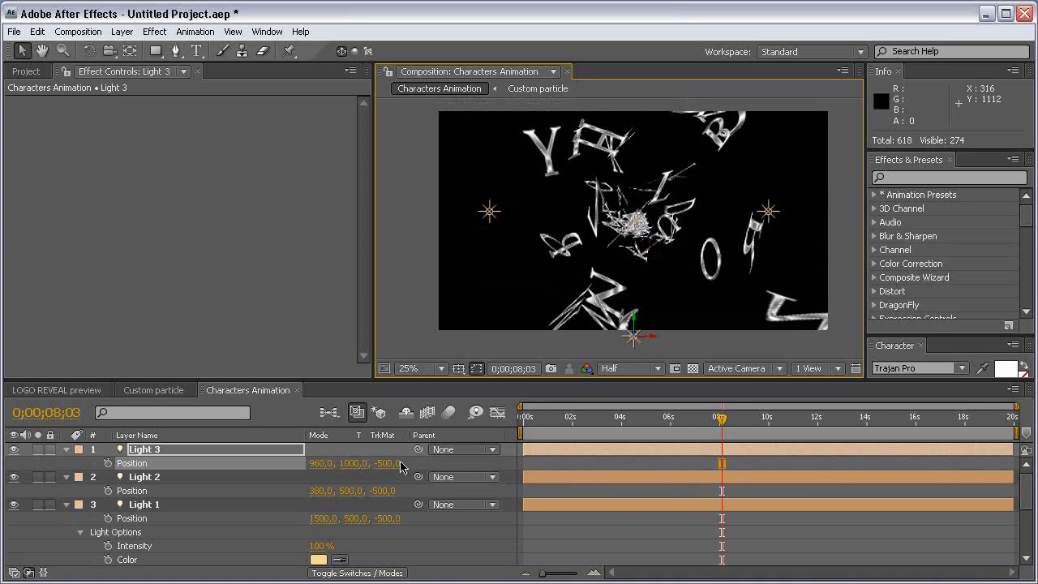
# Duplicate Light 3 and move the copy above the letters by setting its Y Position to 100
pyautogui.click(271, 451)
pyautogui.hotkey('ctrl', 'd')
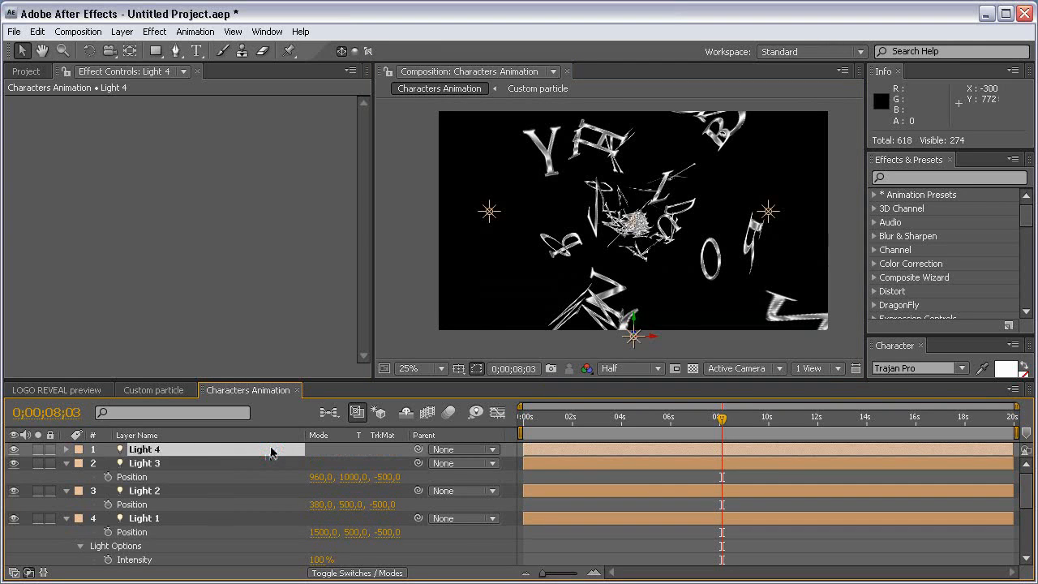
pyautogui.press('p')
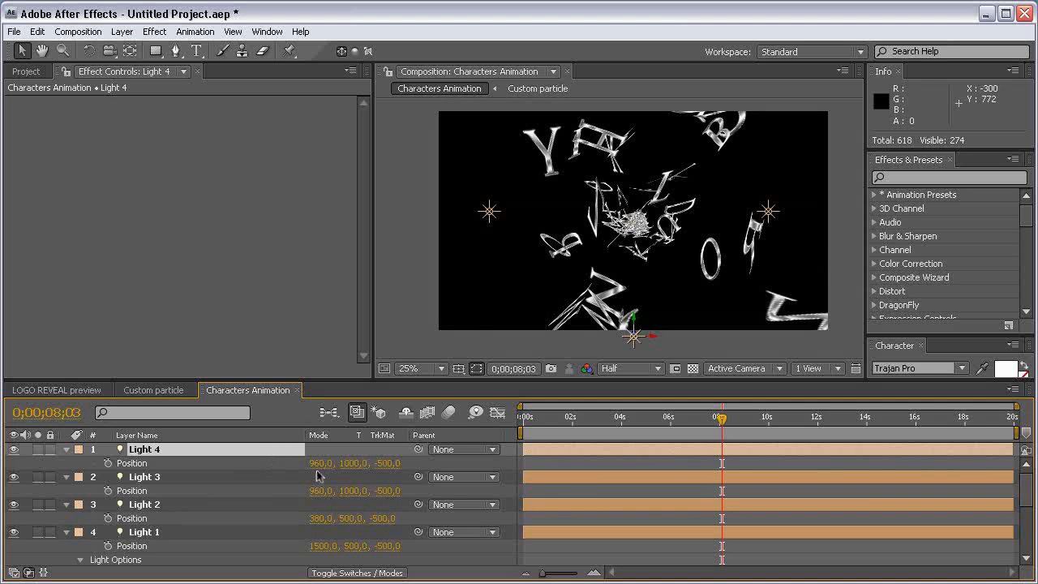
pyautogui.click(360, 469)
pyautogui.write('100')
pyautogui.press('Return')
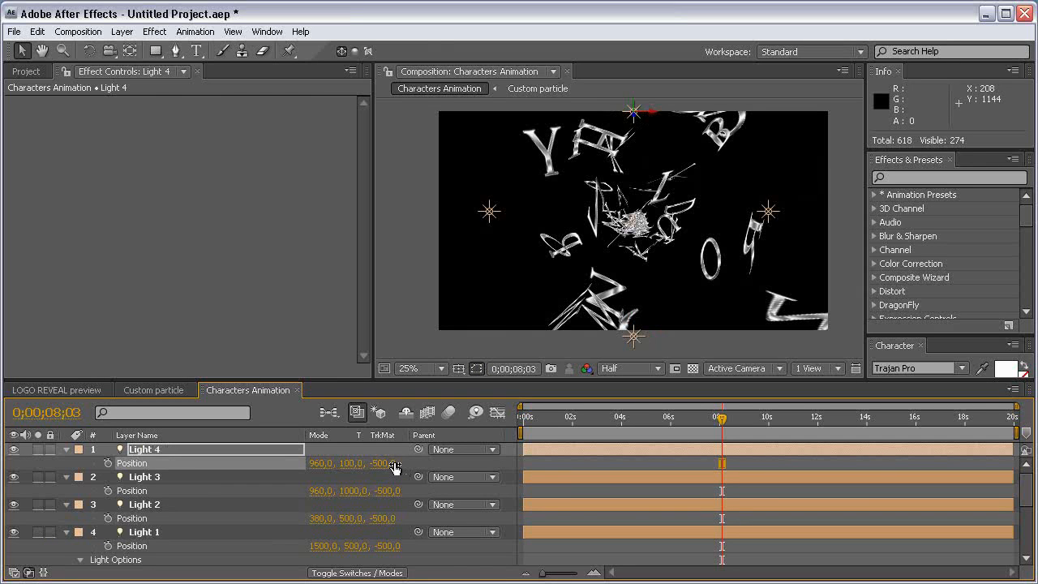
# Duplicate Light 4 and place the copy in front of the letters with Position 960, 540, -2000
pyautogui.click(211, 448)
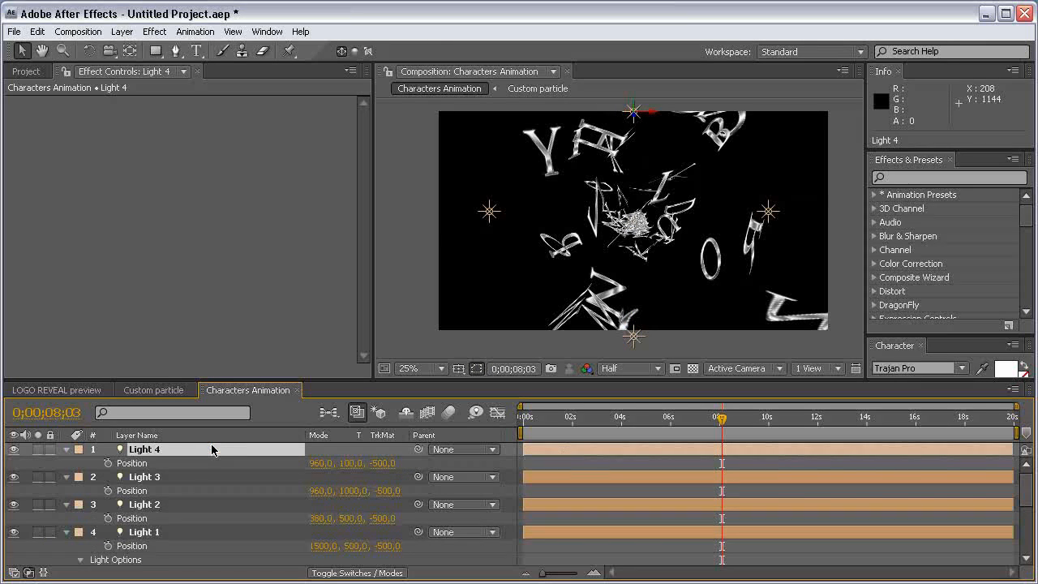
pyautogui.hotkey('ctrl', 'd')
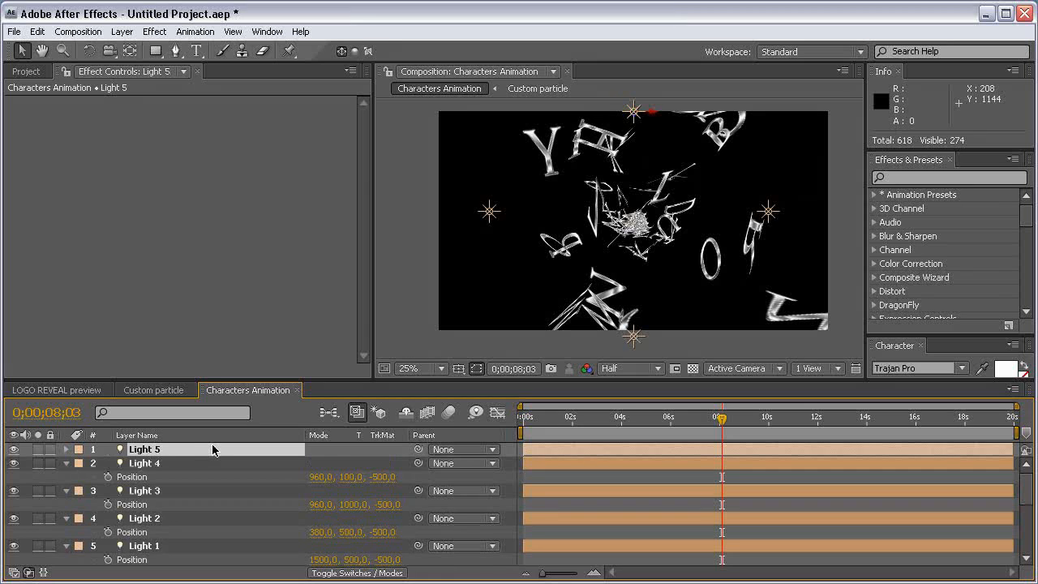
pyautogui.press('p')
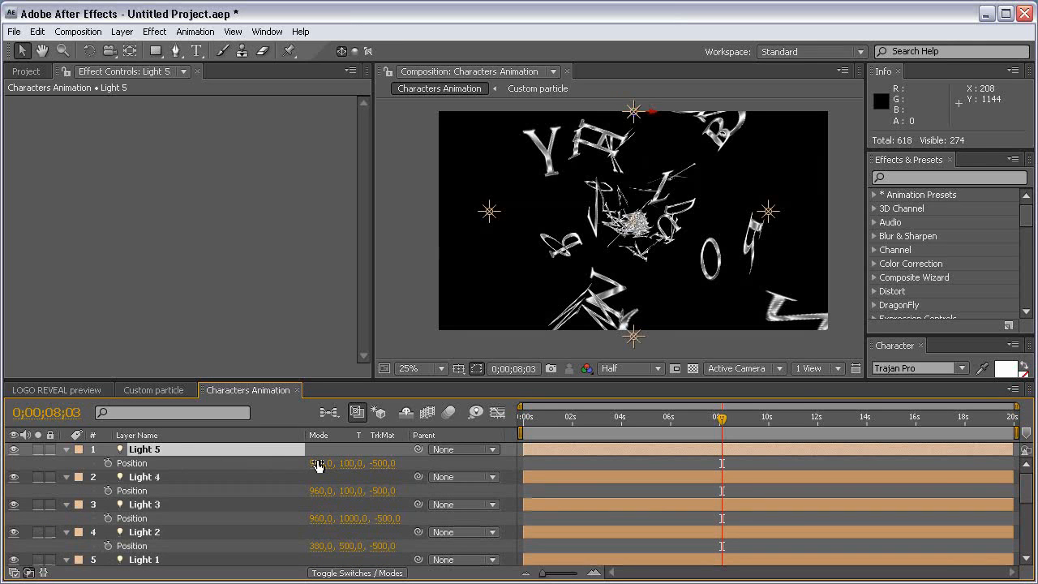
pyautogui.click(352, 463)
pyautogui.write('540')
pyautogui.press('Return')
pyautogui.click(381, 463)
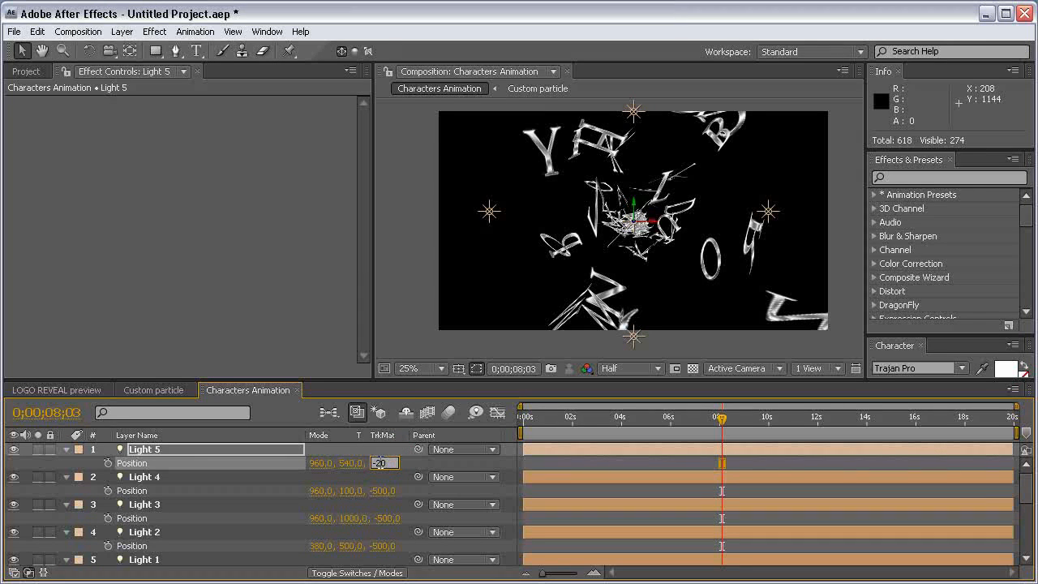
pyautogui.write('-2000')
pyautogui.press('Return')
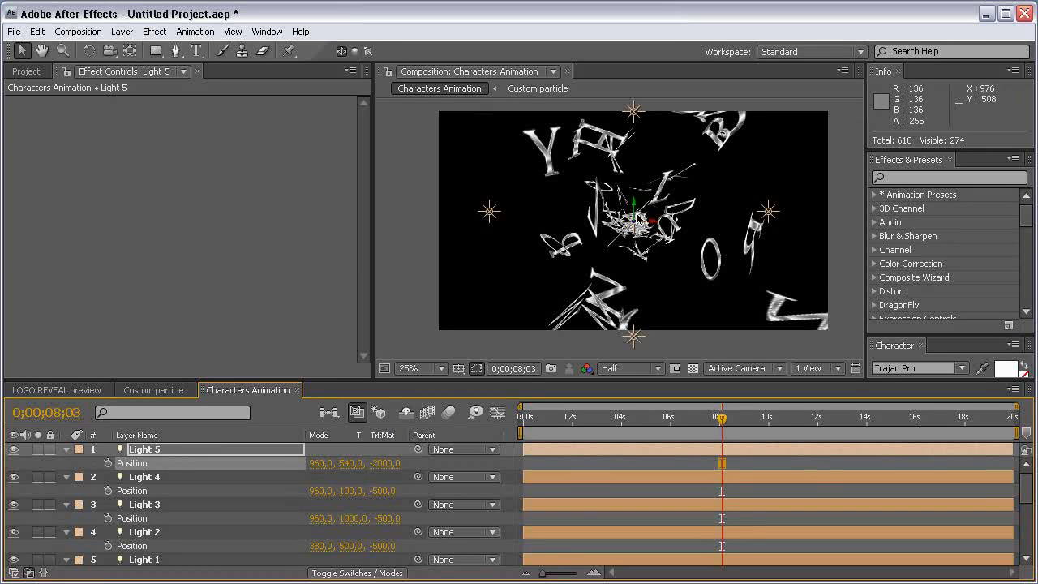
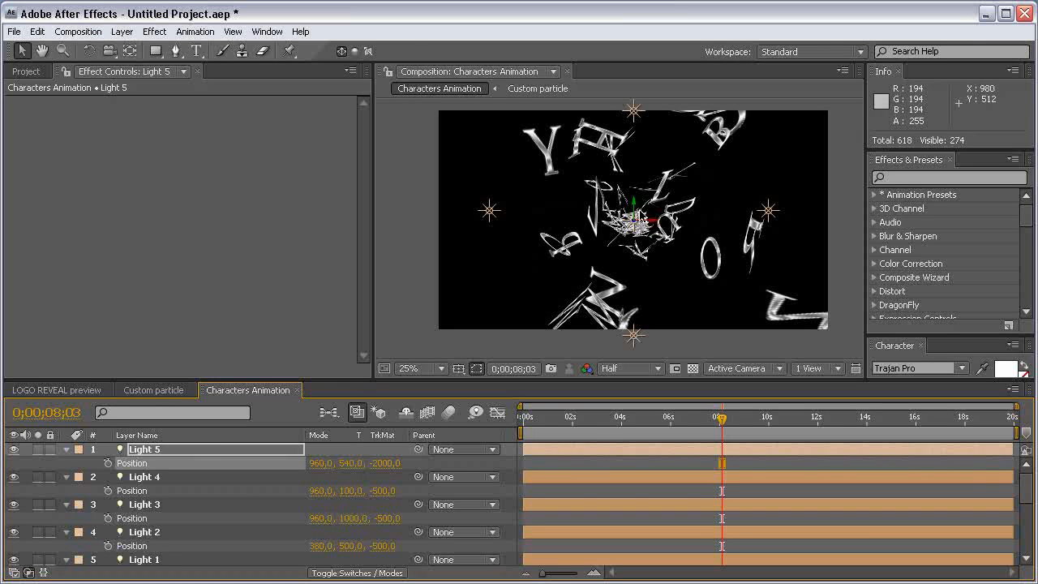
# Examine the arrangement of the five lights around the letter stream from Custom View 1
pyautogui.click(777, 370)
pyautogui.click(765, 498)
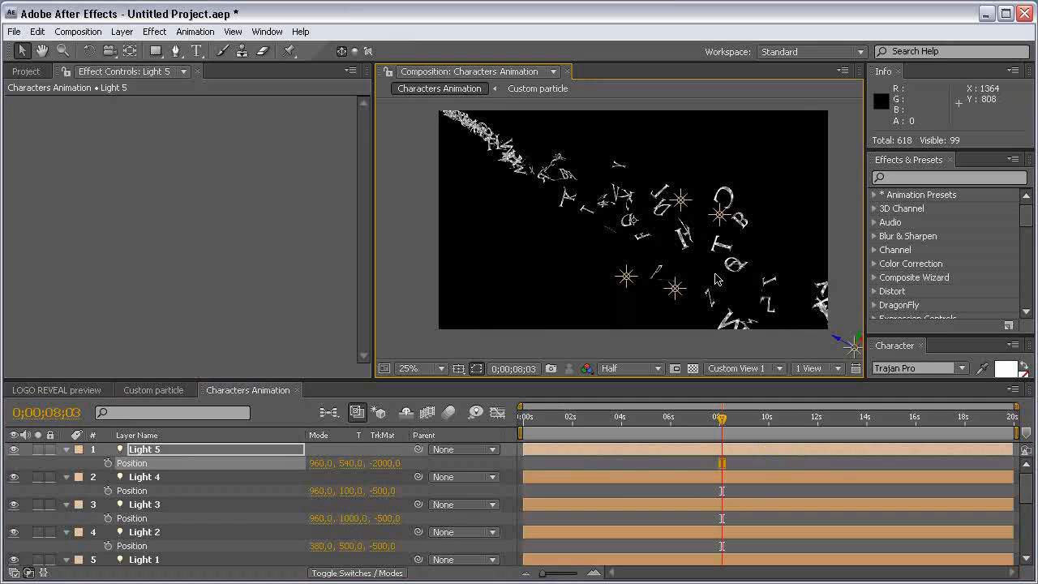
pyautogui.press(',')
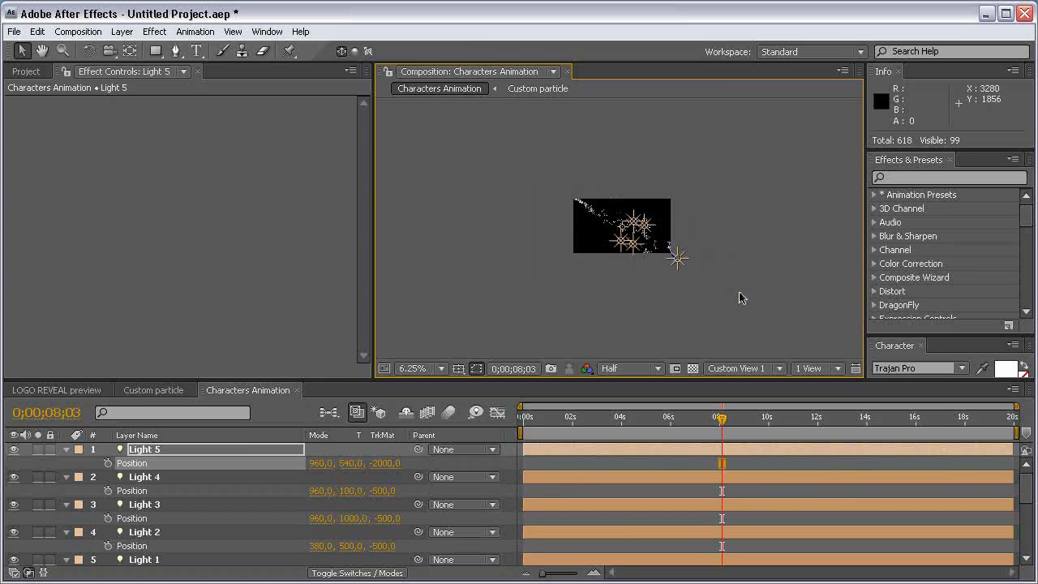
pyautogui.press('.')
pyautogui.moveTo(763, 276); pyautogui.dragTo(628, 226)
pyautogui.moveTo(721, 303); pyautogui.dragTo(760, 309)
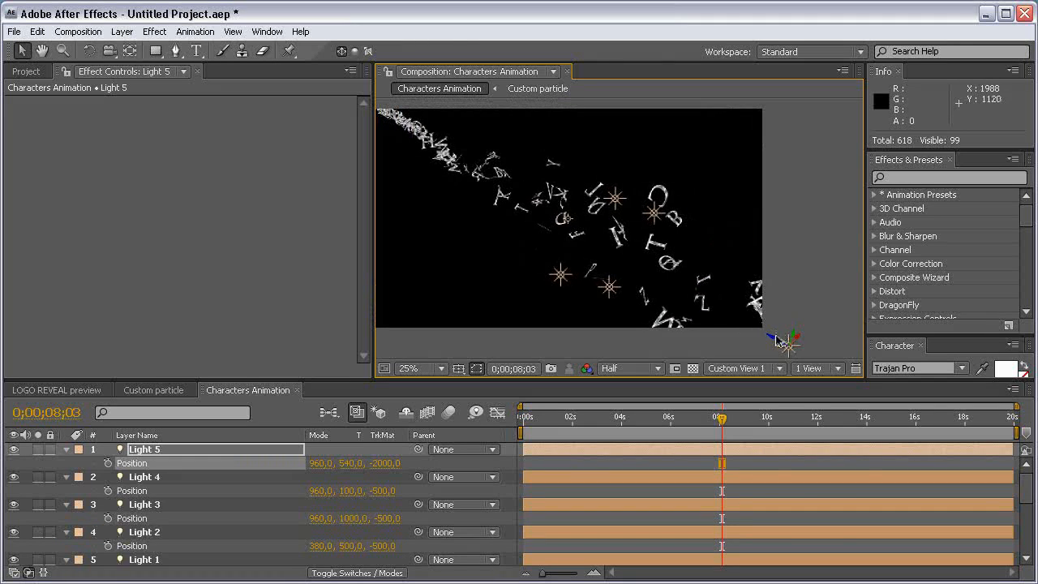
pyautogui.moveTo(381, 220); pyautogui.dragTo(472, 120)
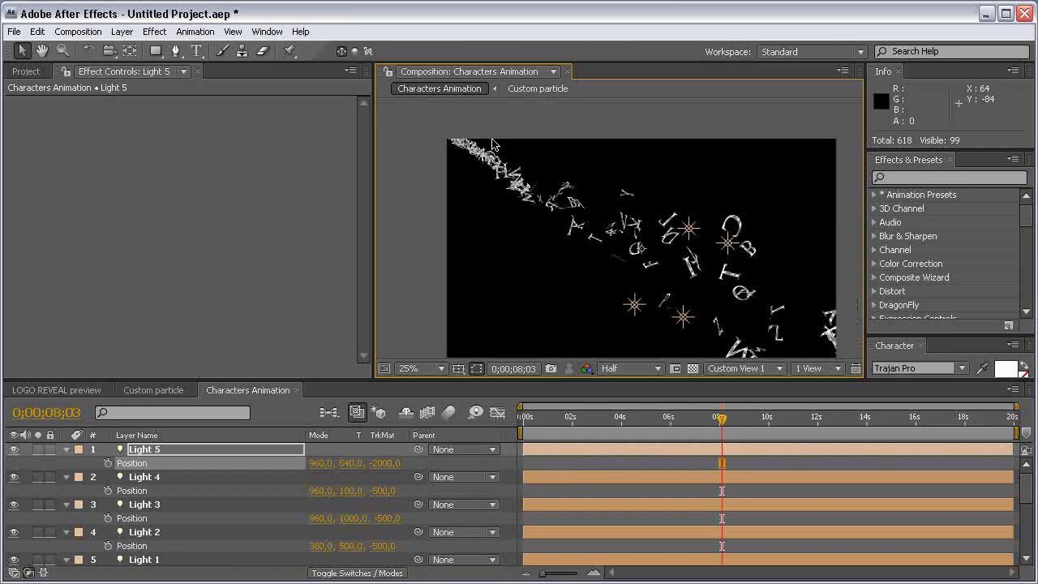
pyautogui.moveTo(718, 258); pyautogui.dragTo(664, 224)
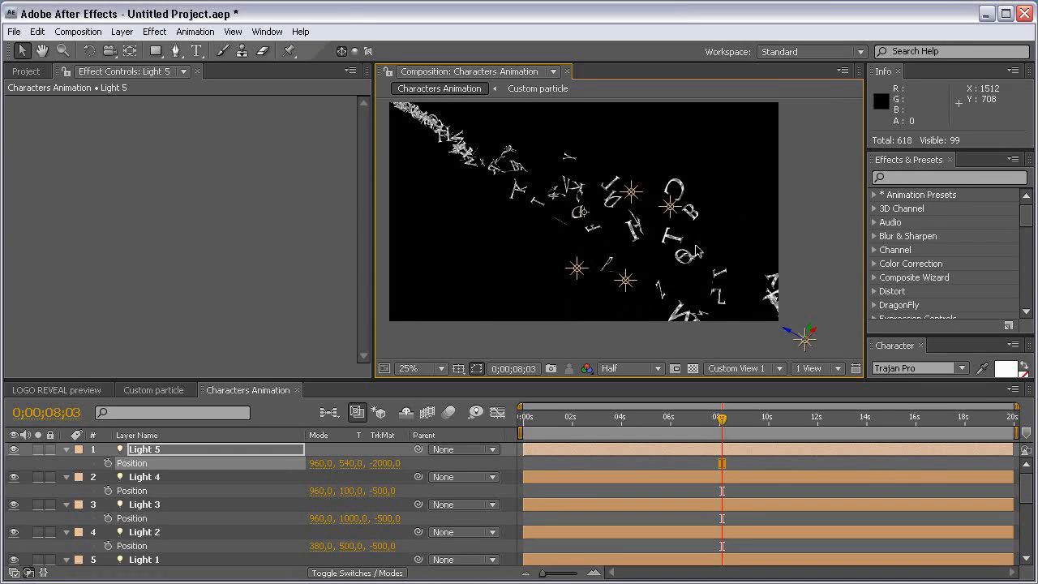
# Collapse the properties of all five light layers in the timeline
pyautogui.click(143, 451)
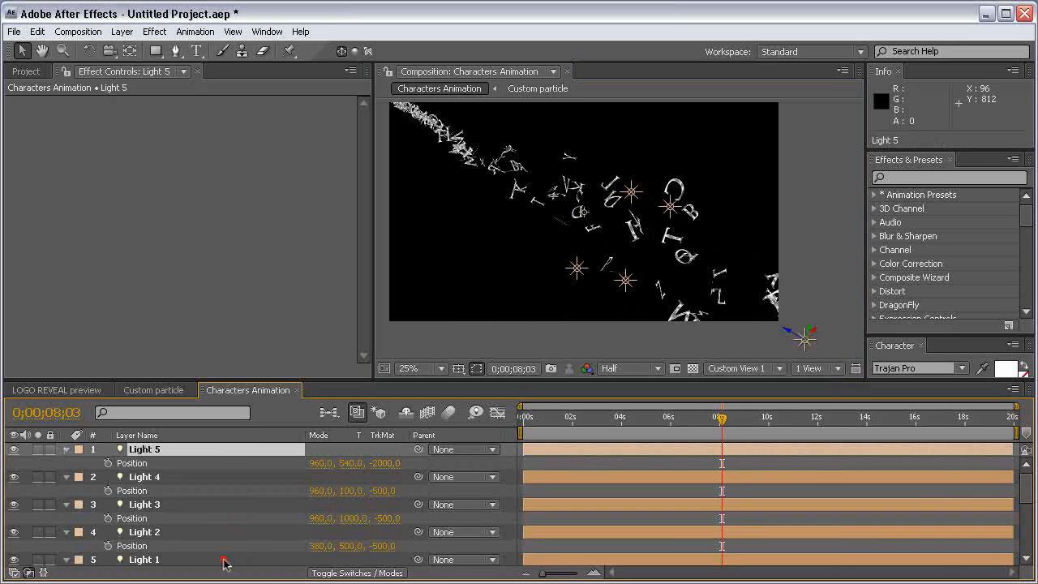
pyautogui.keyDown('shift'); pyautogui.click(225, 560); pyautogui.keyUp('shift')
pyautogui.click(66, 450)
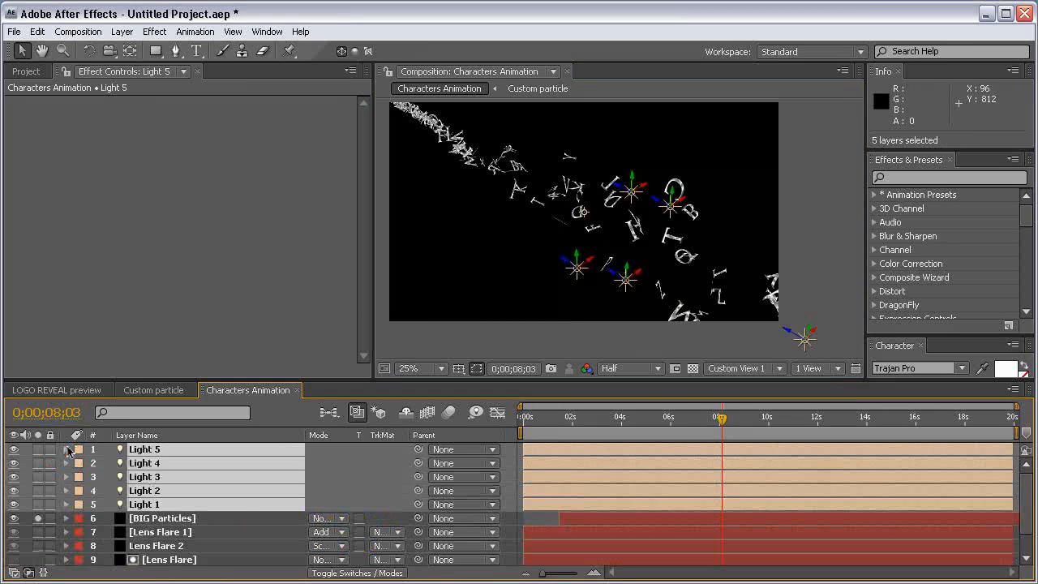
pyautogui.click(193, 523)
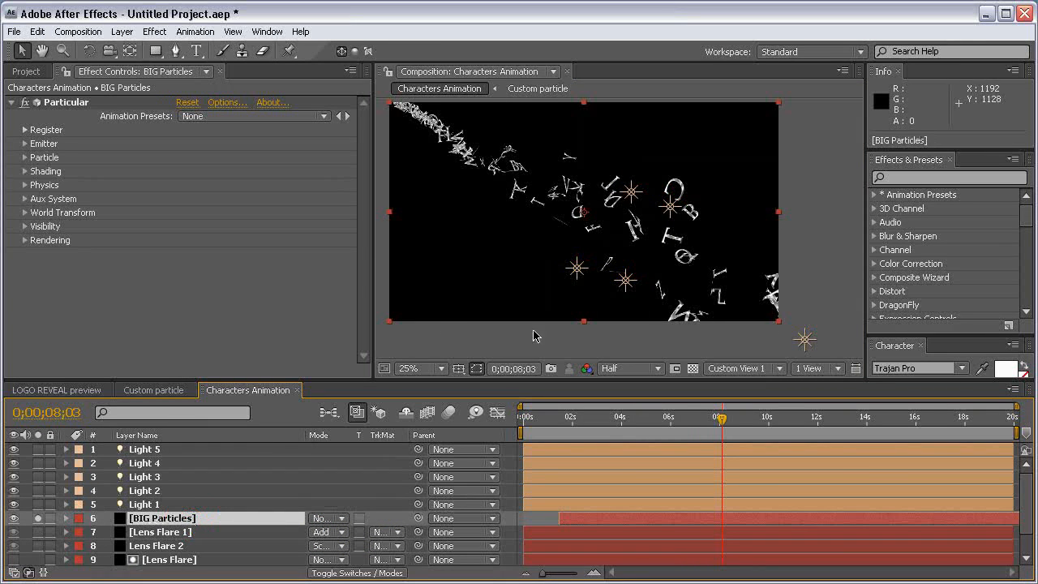
# Set the Intensity of Light 5 to 150% and collapse its properties
pyautogui.click(805, 340)
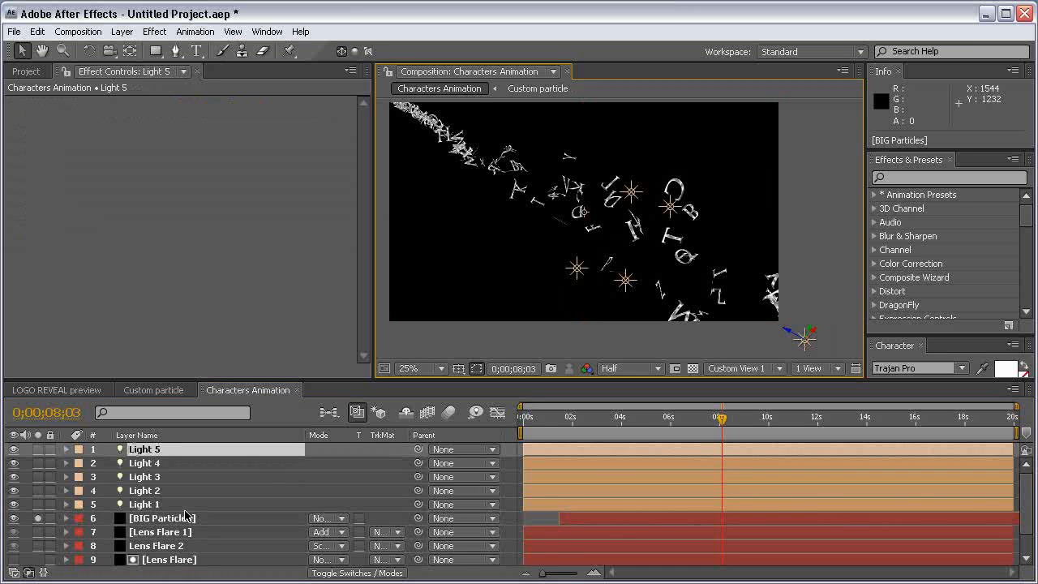
pyautogui.press('t')
pyautogui.click(321, 477)
pyautogui.write('150')
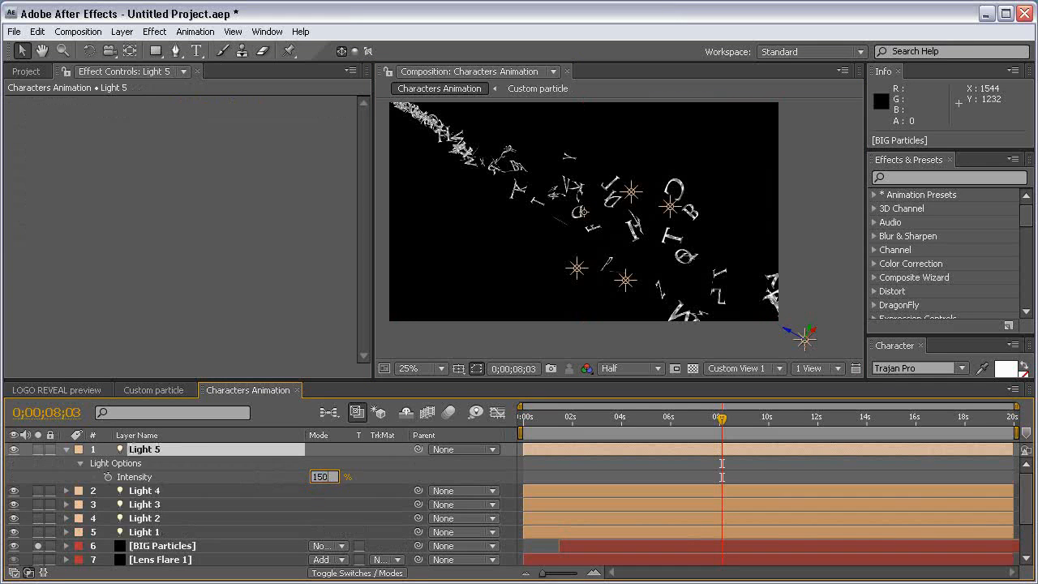
pyautogui.press('Return')
pyautogui.click(66, 449)
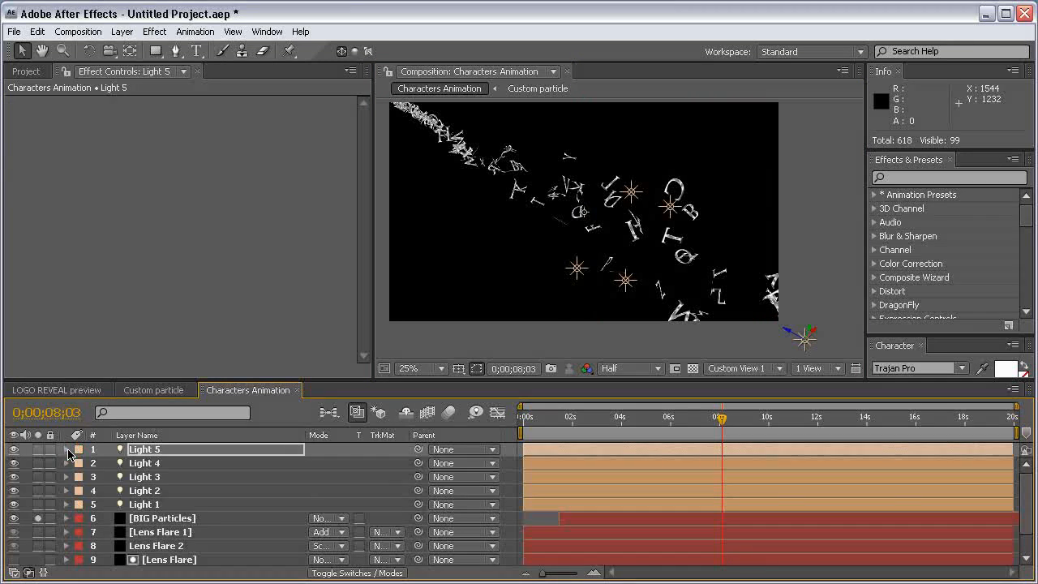
# Turn on Shading in the Particular effect of BIG Particles and set Light Falloff to None (AE)
pyautogui.click(184, 521)
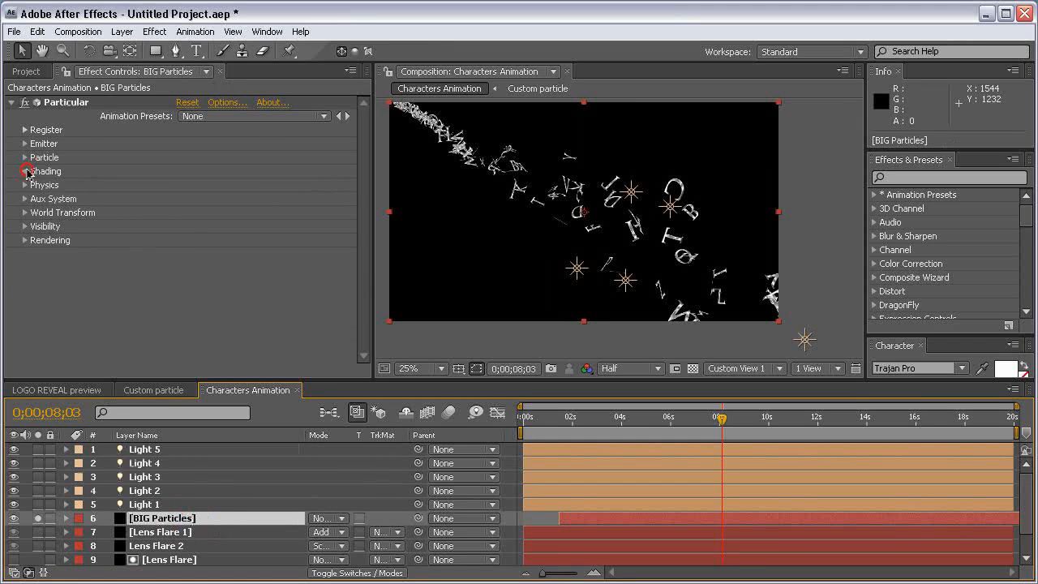
pyautogui.click(27, 172)
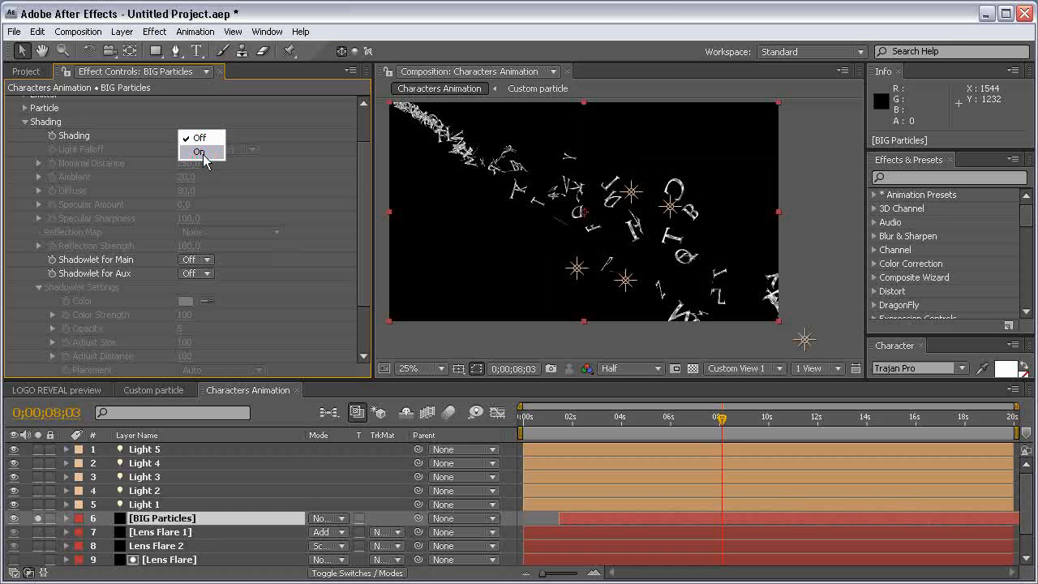
pyautogui.click(199, 152)
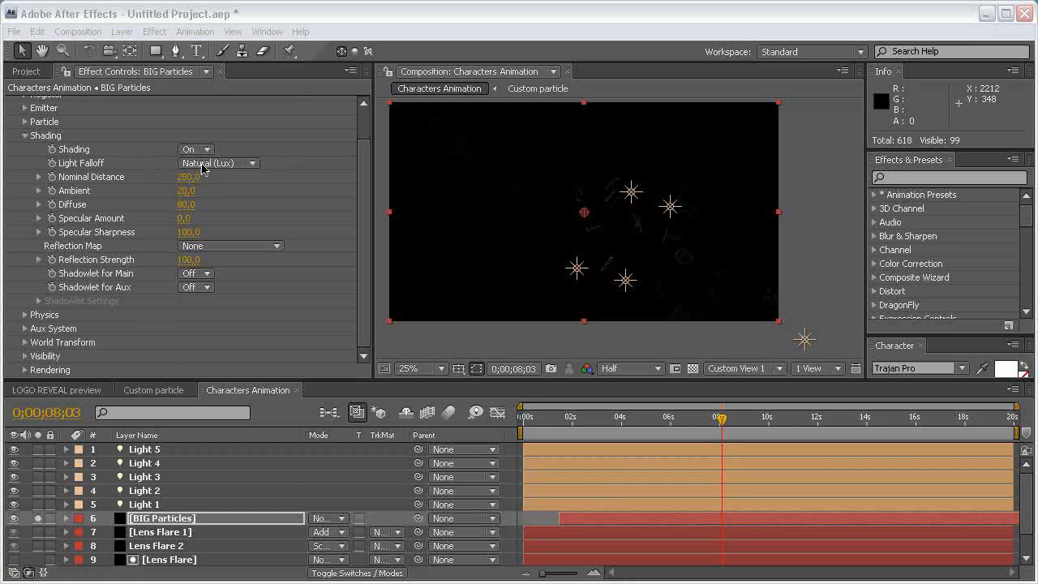
pyautogui.click(234, 165)
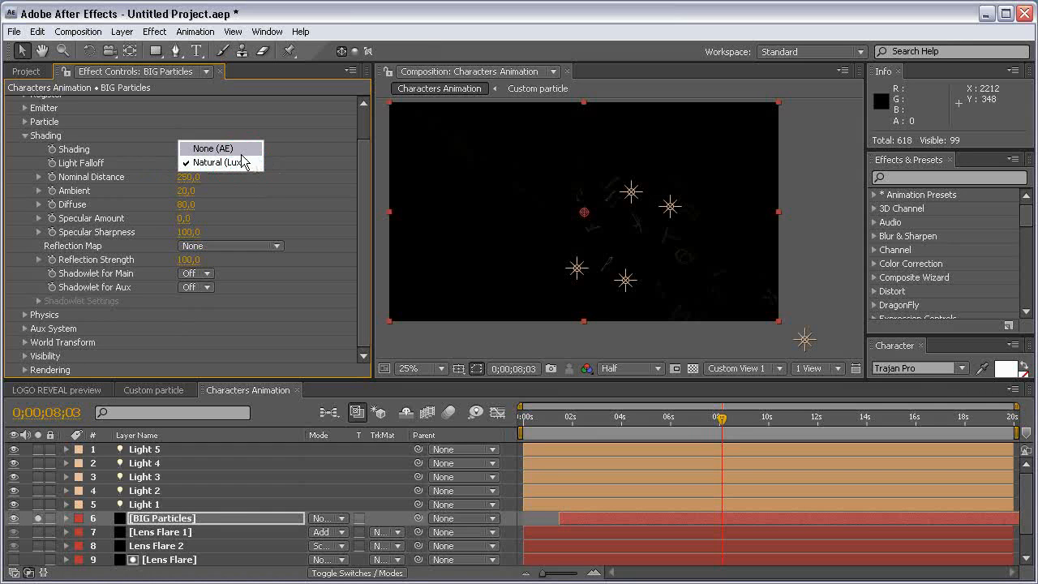
pyautogui.click(241, 154)
# Set the Ambient shading value of BIG Particles to 100 and Diffuse to 50
pyautogui.click(187, 191)
pyautogui.write('100')
pyautogui.press('Return')
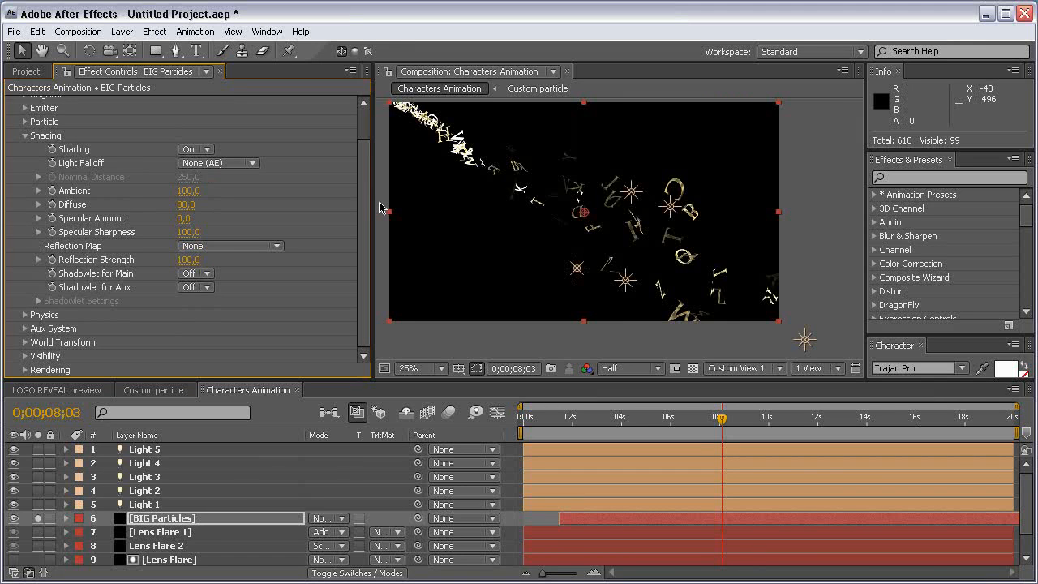
pyautogui.click(187, 204)
pyautogui.write('50')
pyautogui.press('Return')
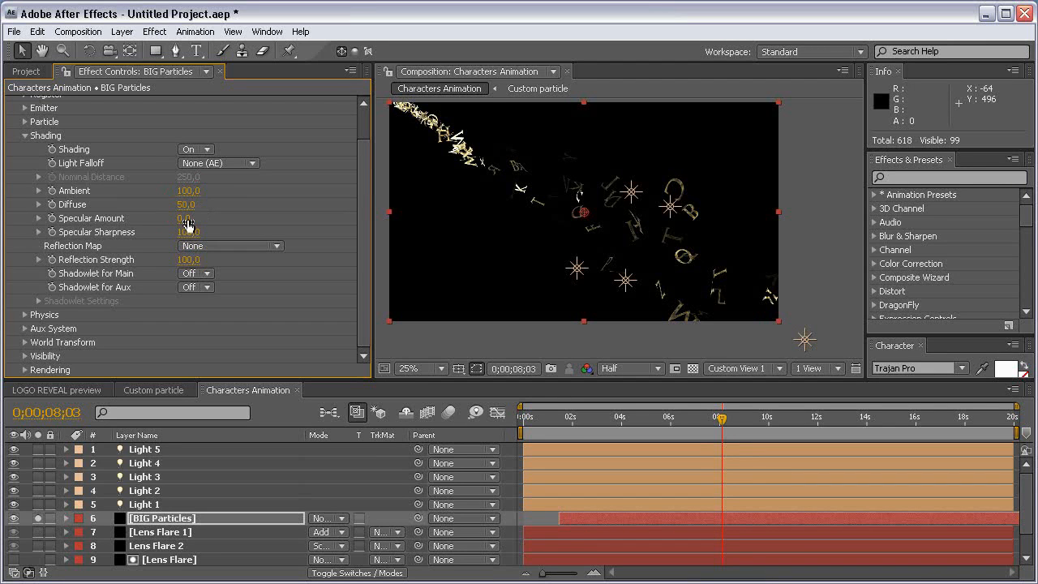
# Set the Specular Amount of BIG Particles to 25 and Specular Sharpness to 50
pyautogui.click(185, 219)
pyautogui.write('25')
pyautogui.press('Return')
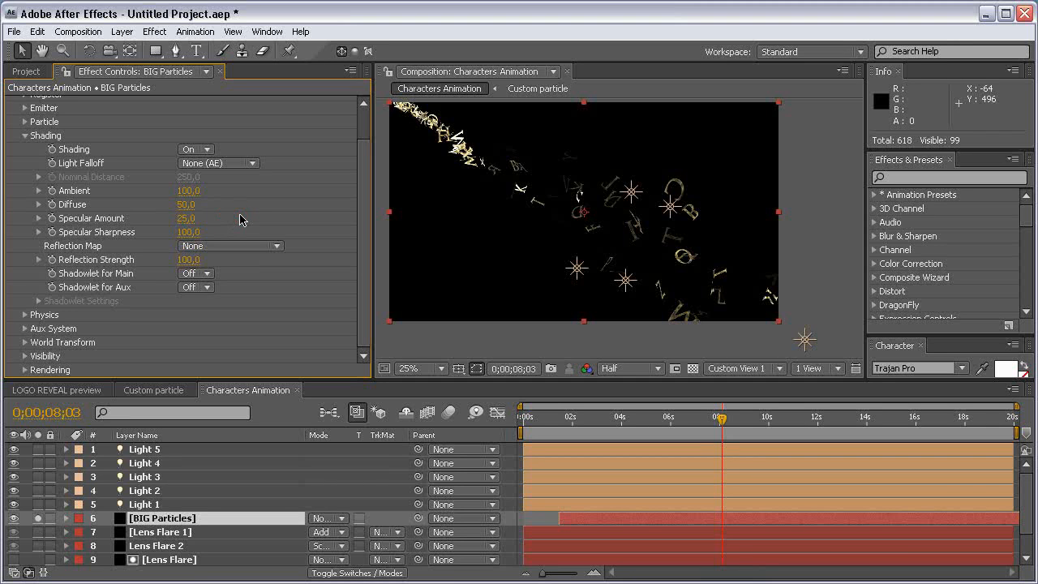
pyautogui.click(195, 233)
pyautogui.write('50')
pyautogui.press('Return')
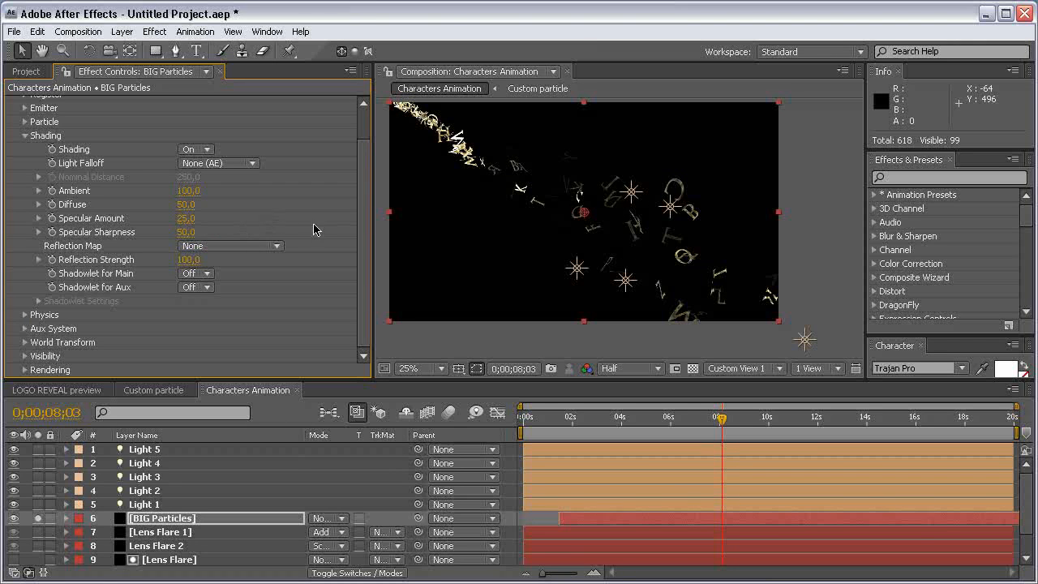
# Switch the composition view to Active Camera and check the BIG Particles letters at 0;00;04;08 and 0;00;07;16
pyautogui.click(737, 369)
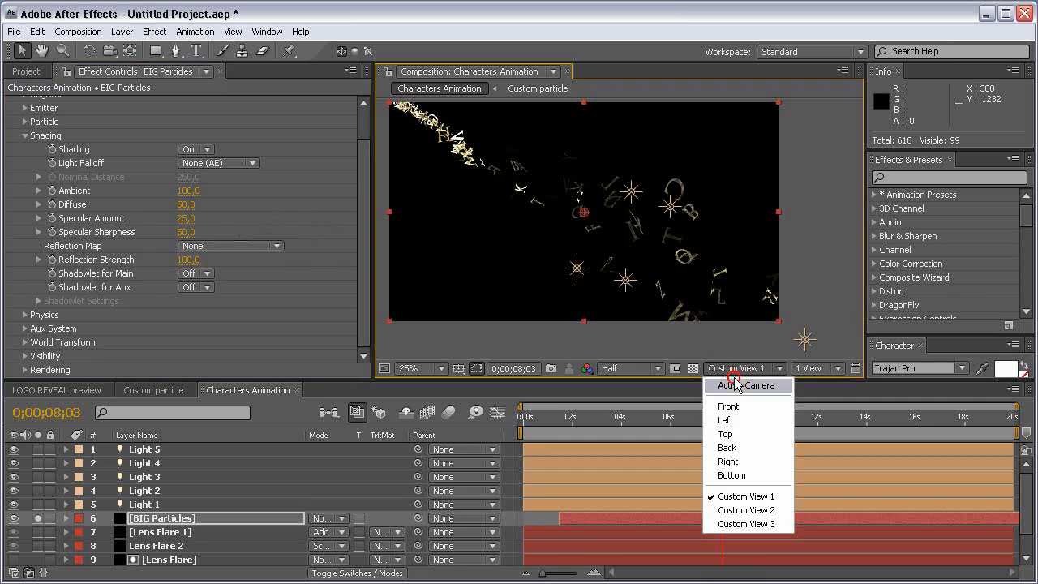
pyautogui.click(738, 373)
pyautogui.moveTo(660, 415); pyautogui.dragTo(628, 419)
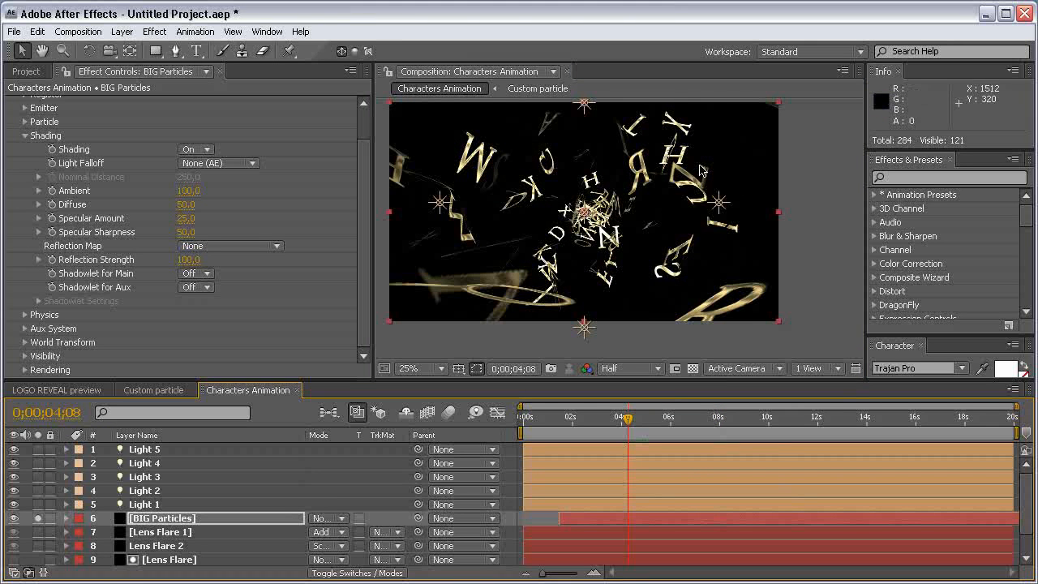
pyautogui.moveTo(500, 274); pyautogui.dragTo(599, 290)
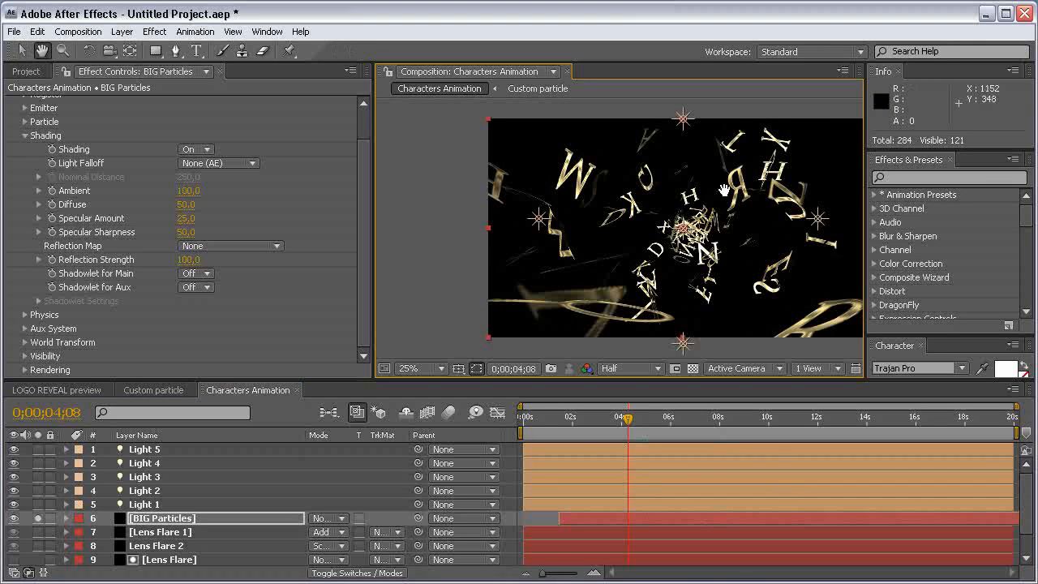
pyautogui.press('space')
pyautogui.moveTo(727, 197); pyautogui.dragTo(653, 193)
pyautogui.moveTo(670, 434); pyautogui.dragTo(709, 435)
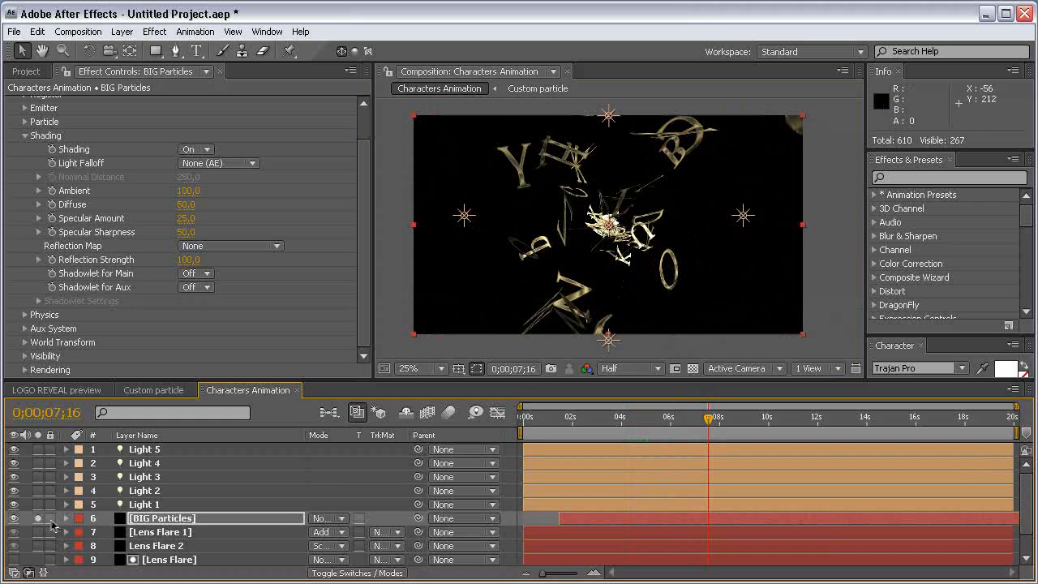
# Mark the layers Light 1 through Light 5 as shy and hide all shy layers in the timeline
pyautogui.click(158, 505)
pyautogui.keyDown('shift'); pyautogui.click(168, 451); pyautogui.keyUp('shift')
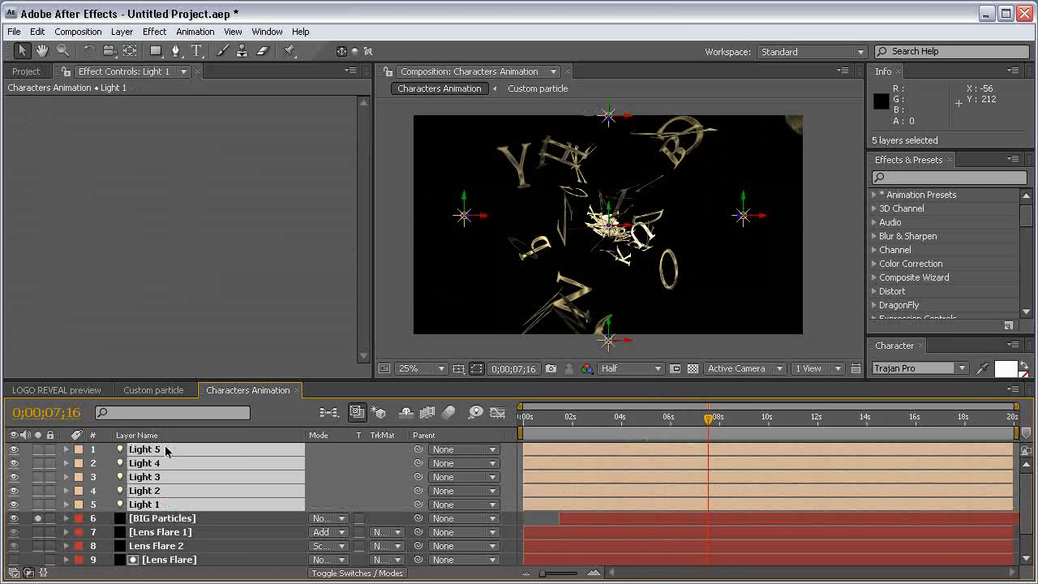
pyautogui.press('F4')
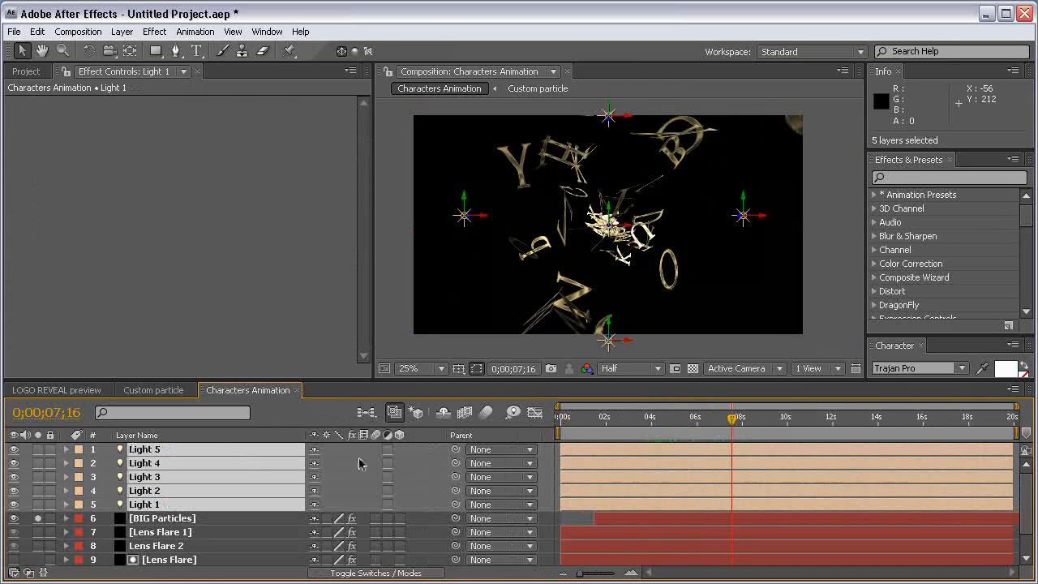
pyautogui.click(314, 449)
pyautogui.click(443, 414)
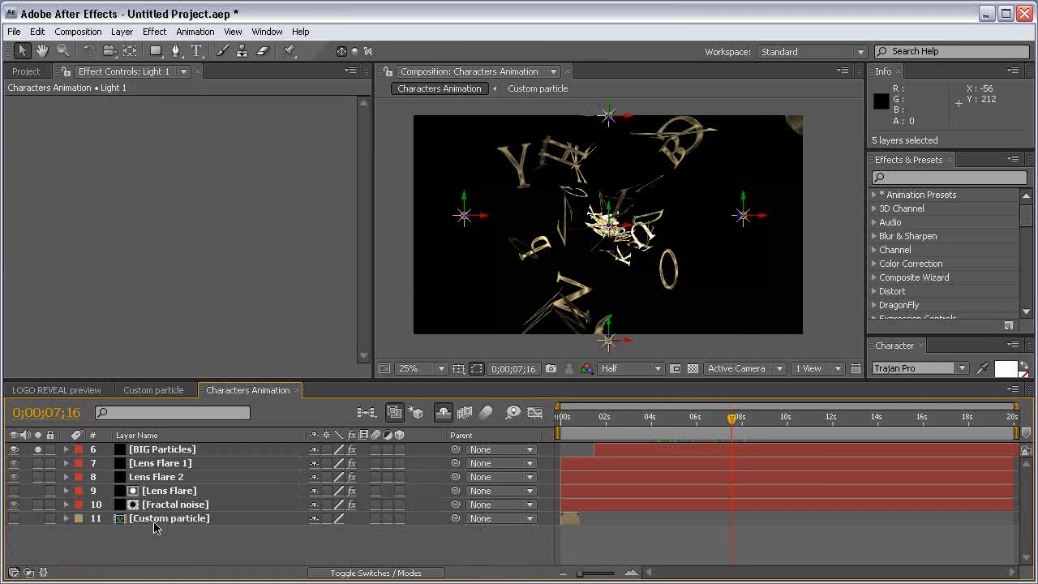
# Duplicate the BIG Particles layer and rename the copy Medium particles
pyautogui.click(177, 450)
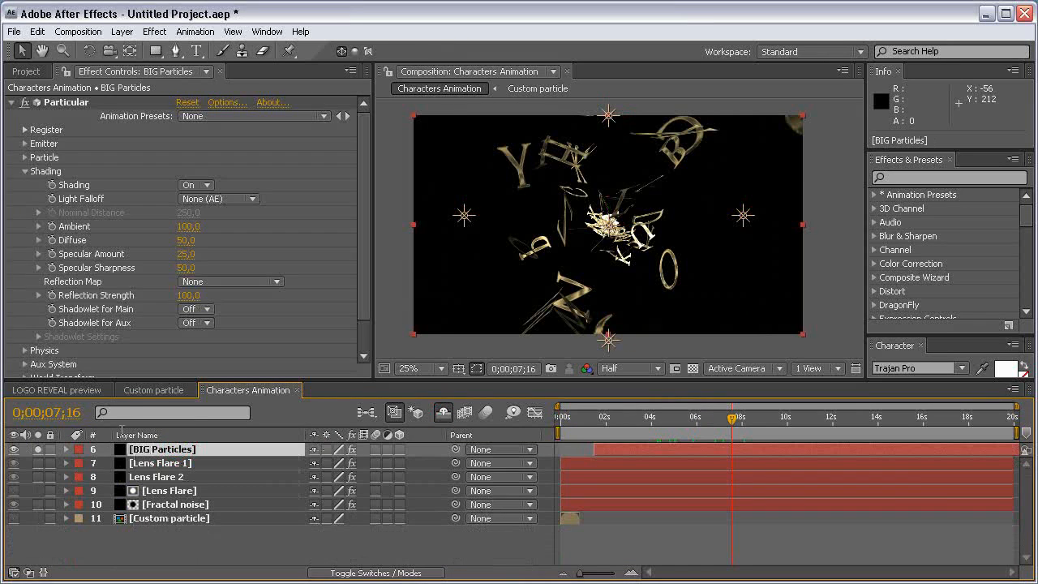
pyautogui.click(37, 32)
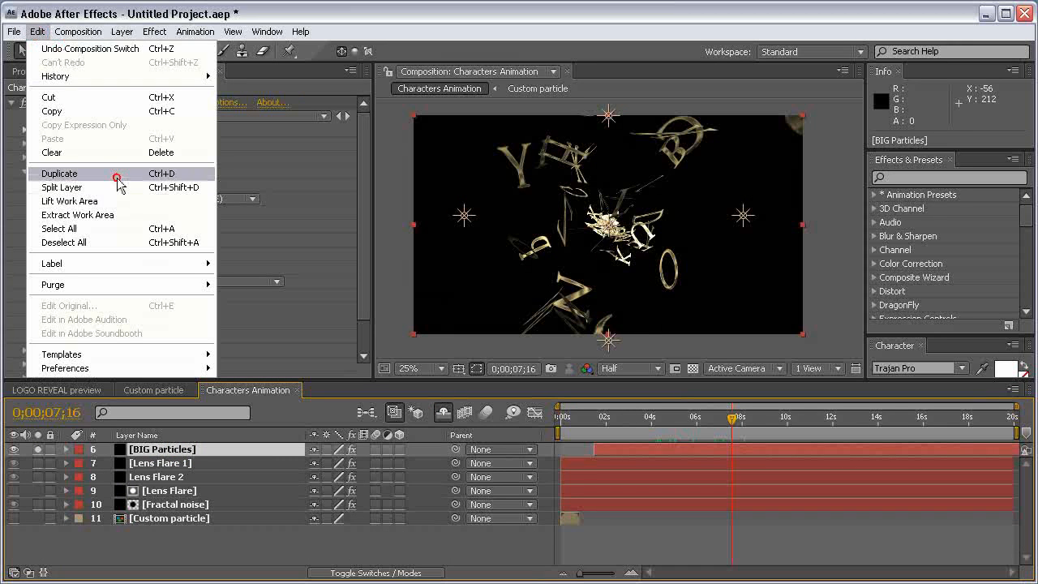
pyautogui.click(117, 176)
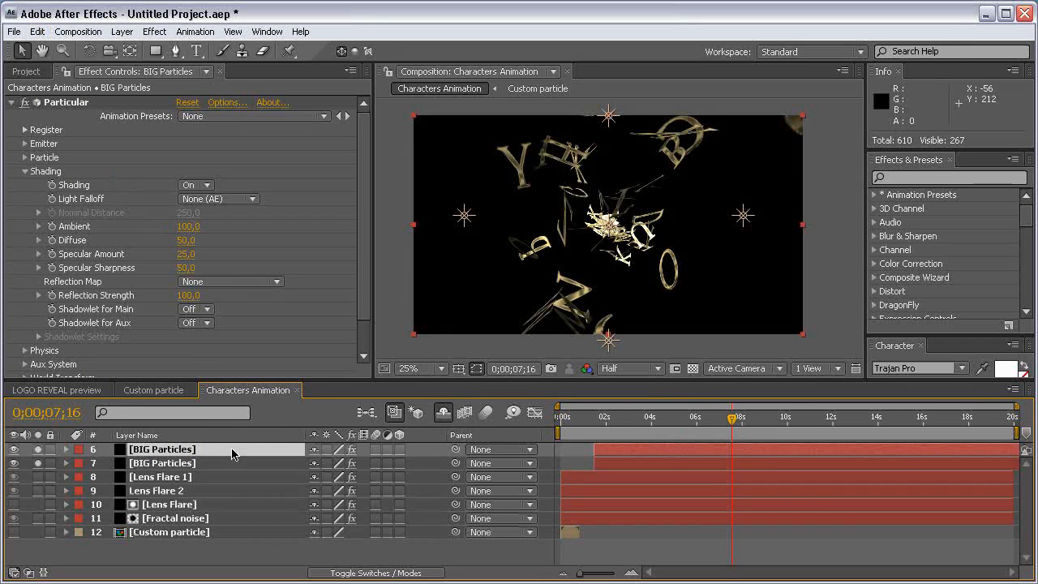
pyautogui.press('Return')
pyautogui.write('Medium pa')
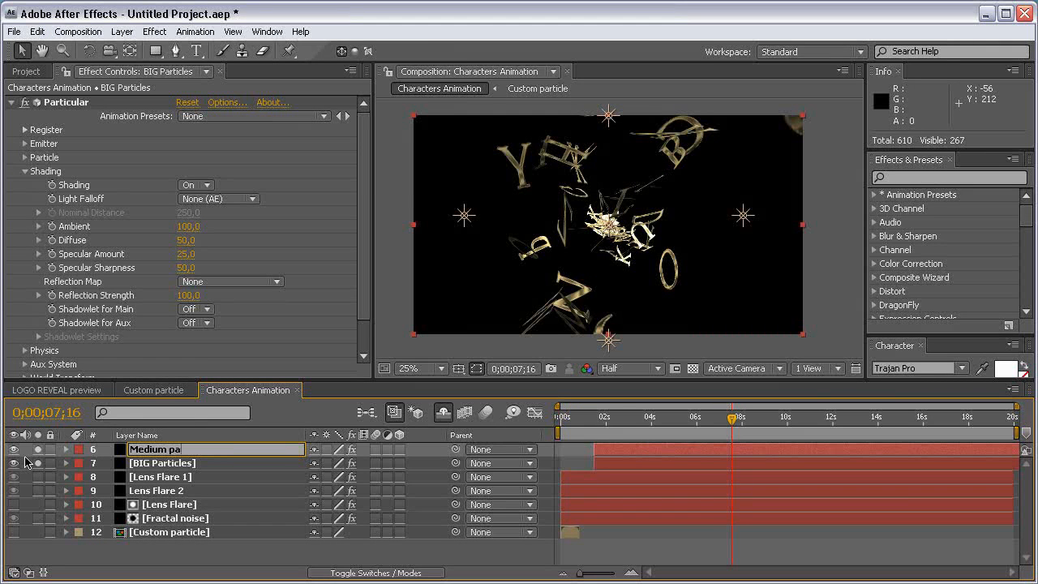
pyautogui.write('rticles')
pyautogui.press('Return')
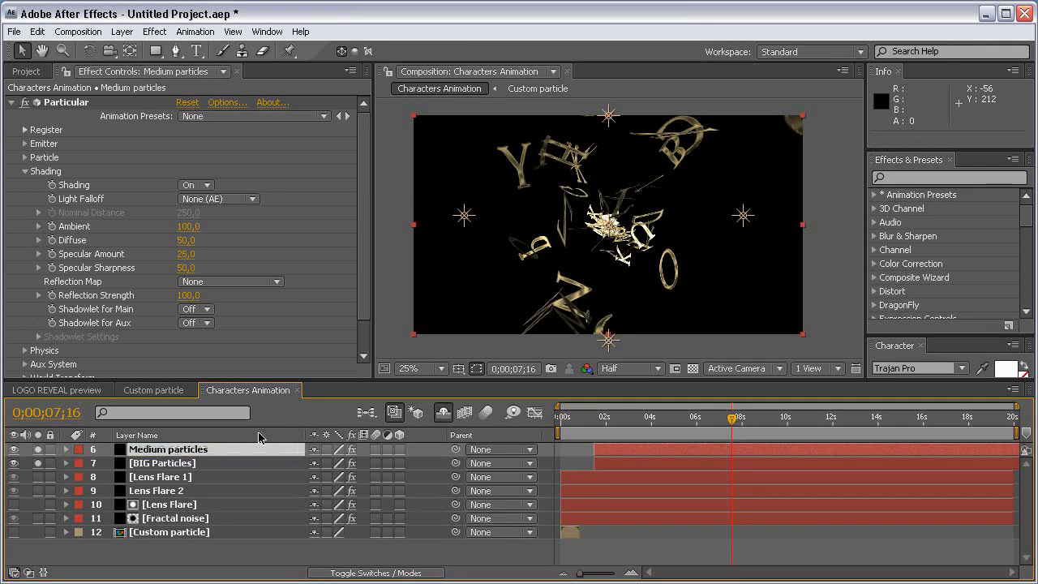
# Unsolo BIG Particles and set the Particles/sec keyframe of Medium particles at 0;00;07;14 to 300
pyautogui.click(38, 463)
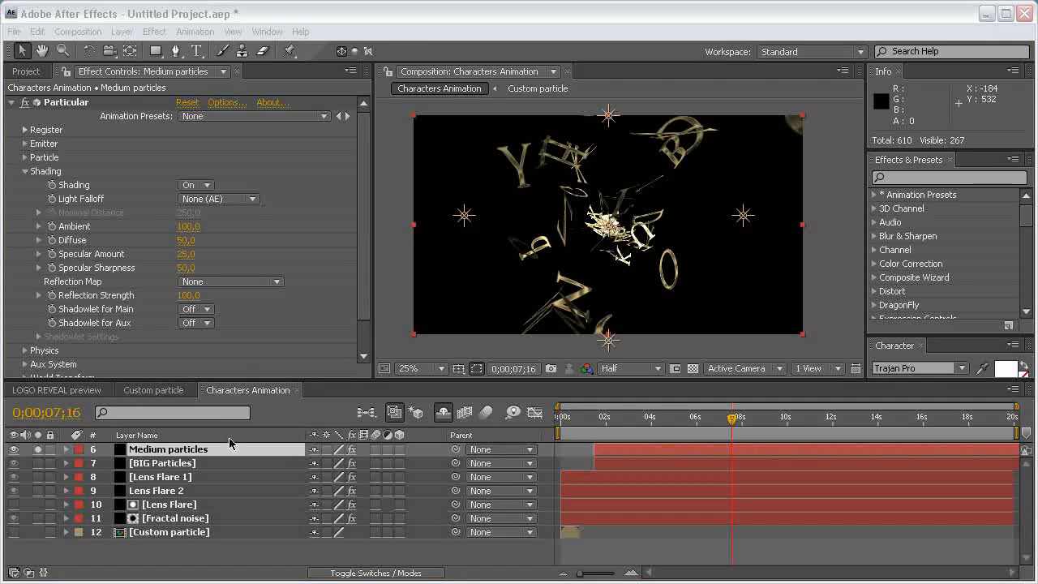
pyautogui.click(25, 143)
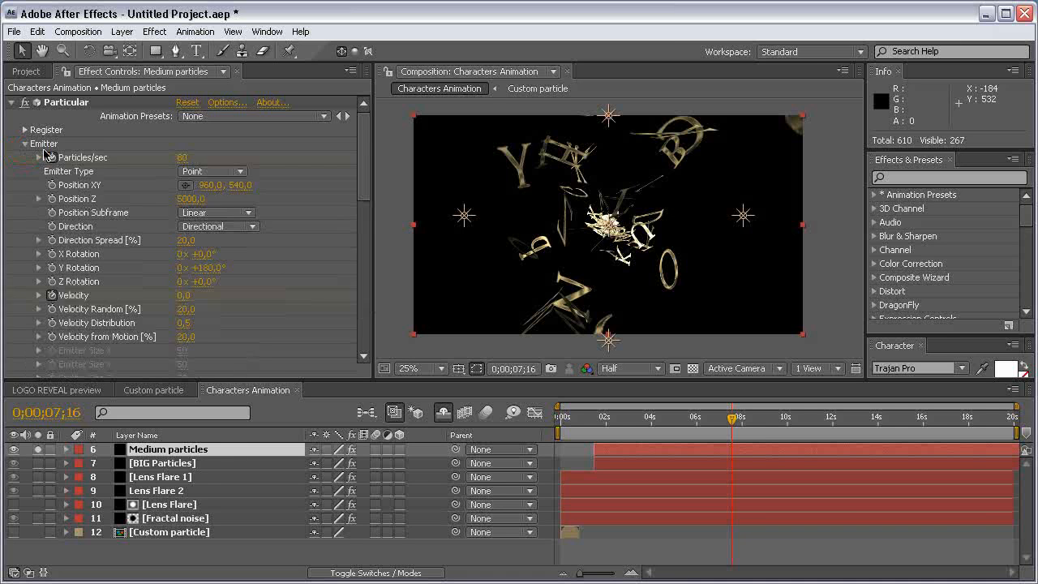
pyautogui.moveTo(366, 126)
pyautogui.mouseDown()
pyautogui.moveTo(366, 142)
pyautogui.moveTo(366, 125)
pyautogui.mouseUp()
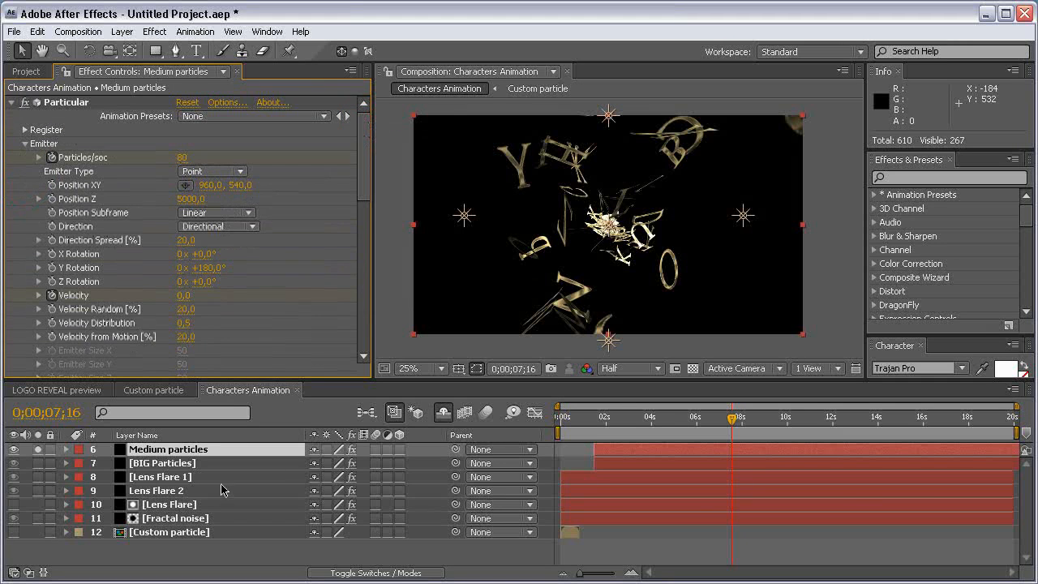
pyautogui.press('u')
pyautogui.click(731, 420)
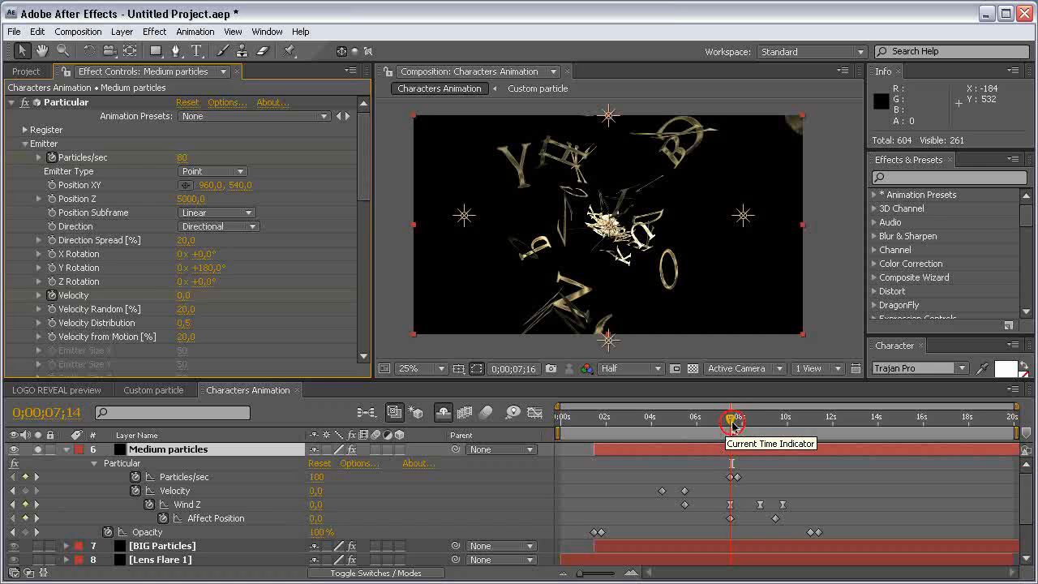
pyautogui.click(185, 158)
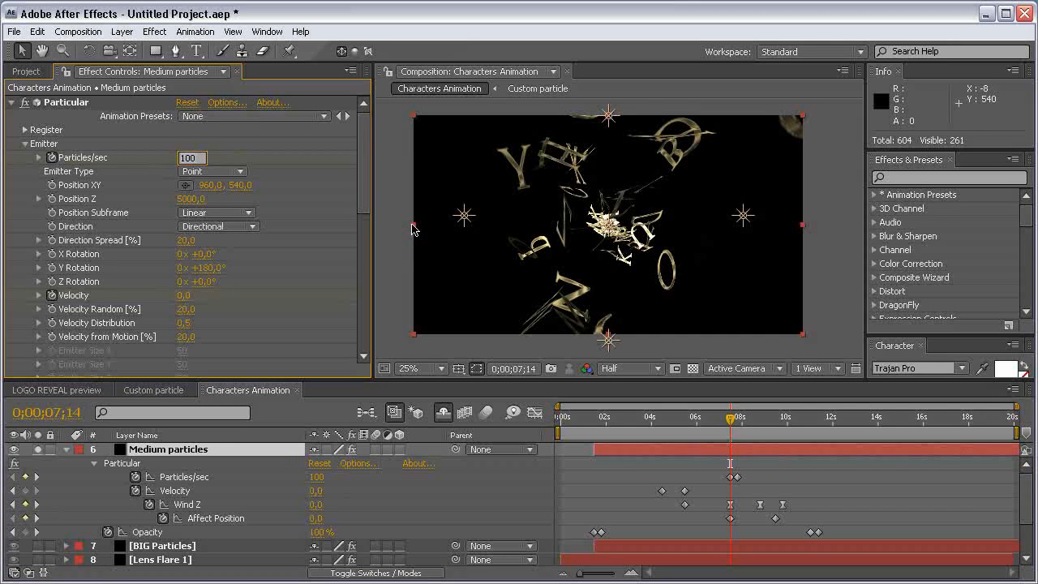
pyautogui.write('300')
pyautogui.press('Return')
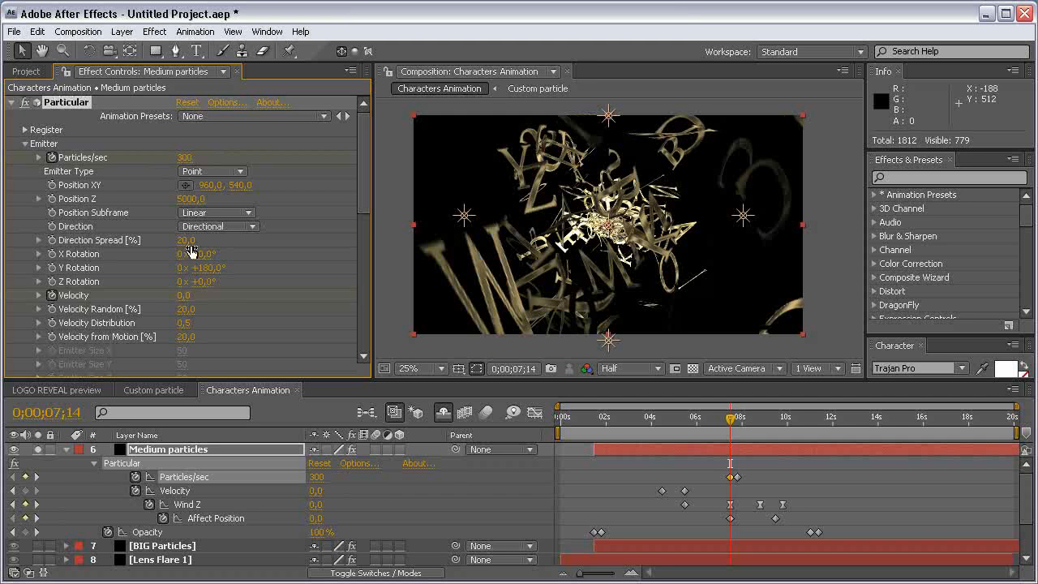
# Set the Emitter Direction Spread of Medium particles to 25% and collapse the Emitter settings
pyautogui.click(185, 240)
pyautogui.write('25')
pyautogui.press('Return')
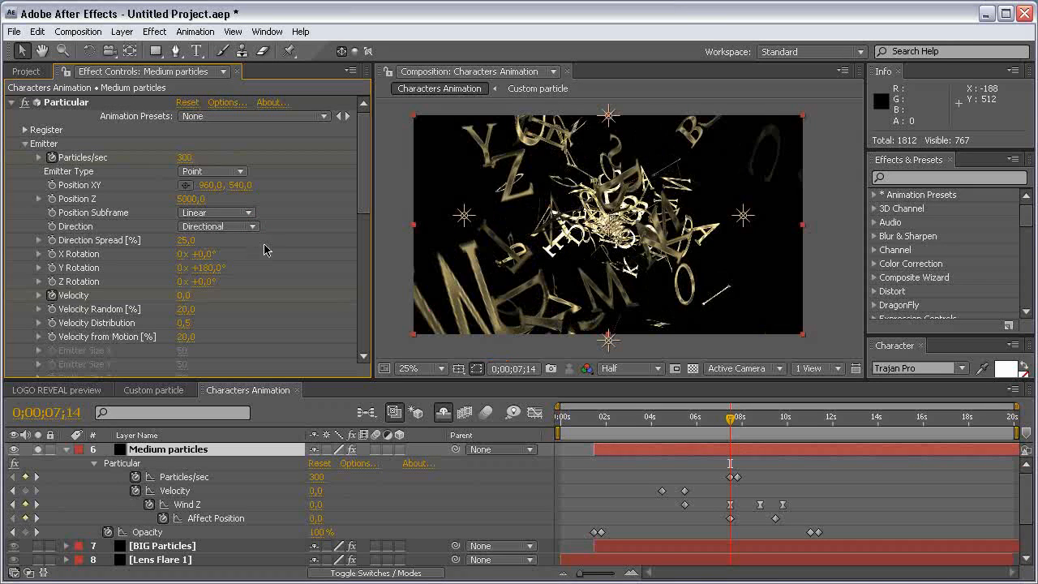
pyautogui.moveTo(364, 196); pyautogui.dragTo(363, 165)
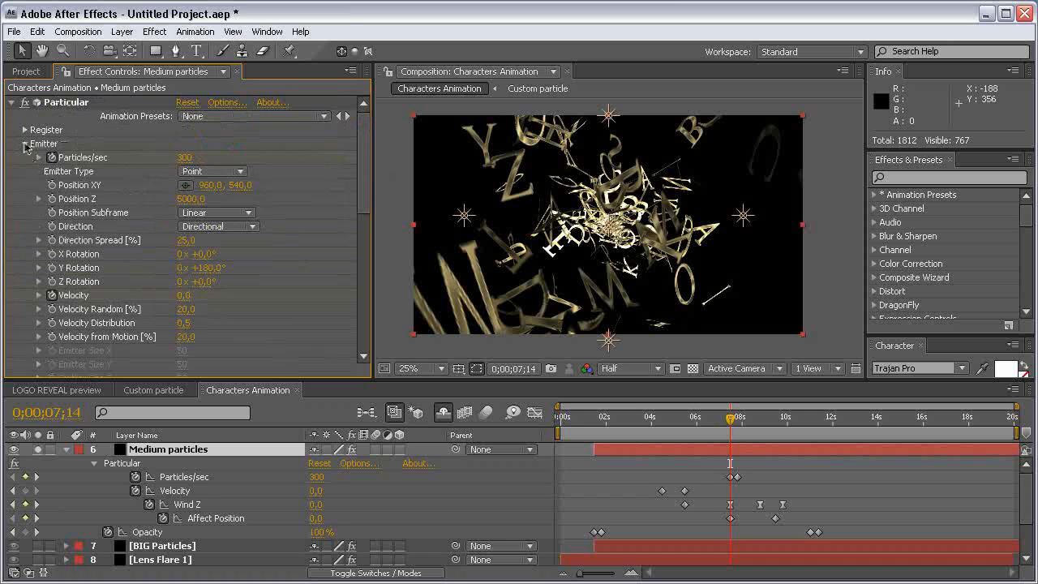
pyautogui.click(26, 143)
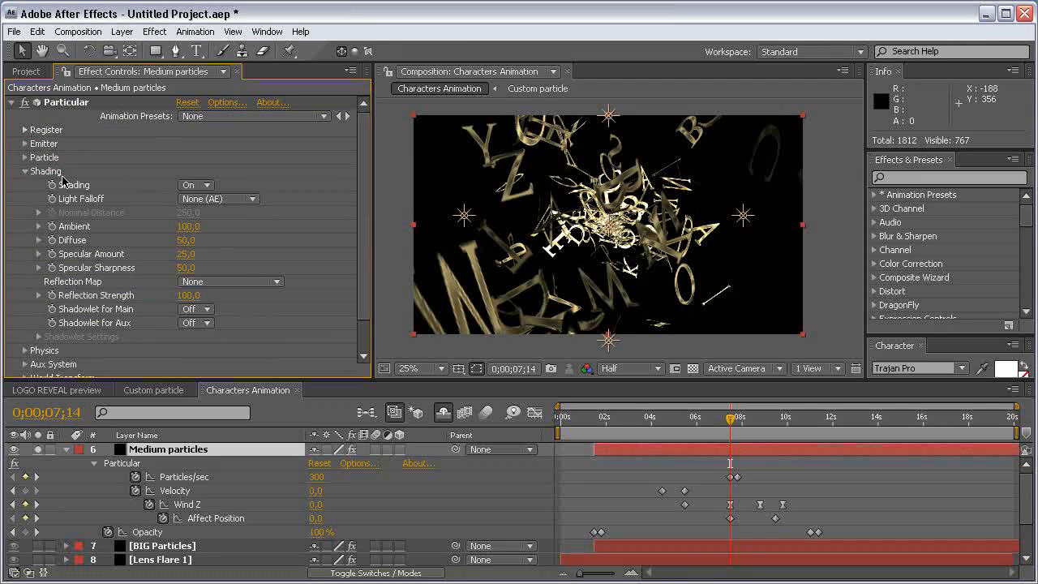
# Set the particle rotation of Medium particles to 50° for X, 20° for Y and 80° for Z
pyautogui.click(25, 157)
pyautogui.scroll(-2, 49, 203)
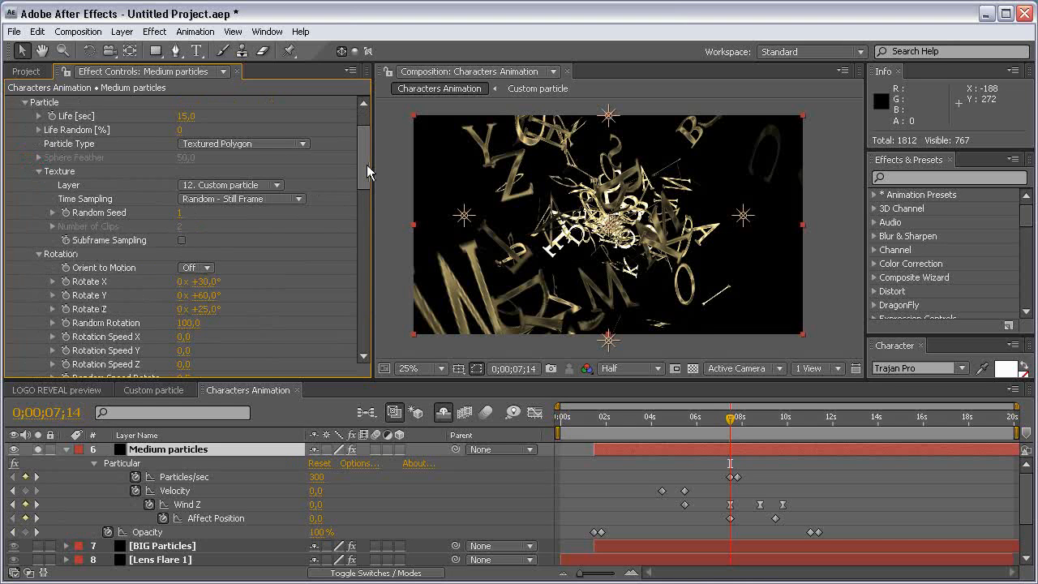
pyautogui.scroll(-1, 365, 172)
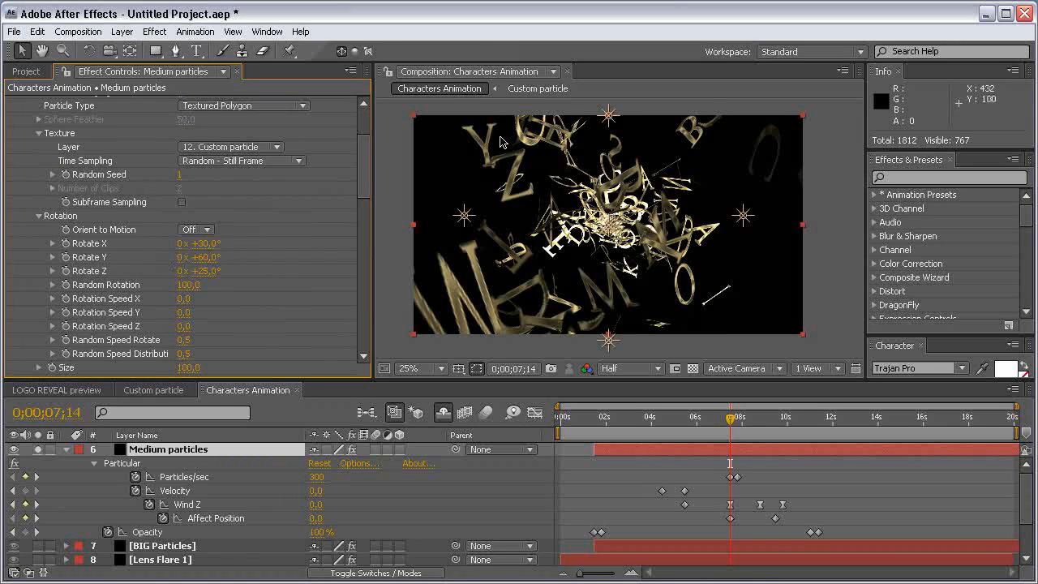
pyautogui.click(206, 246)
pyautogui.write('50')
pyautogui.press('Tab')
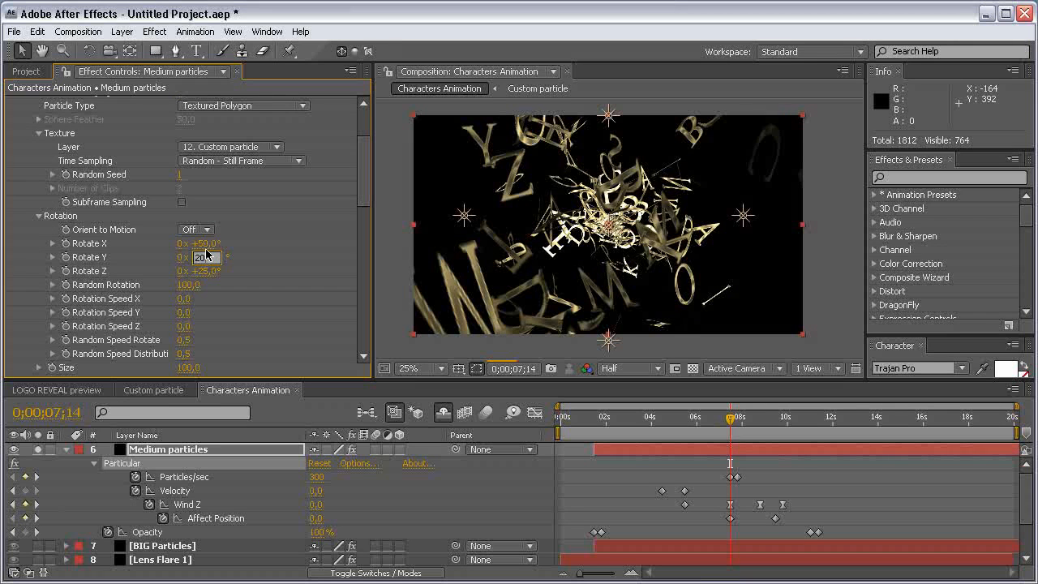
pyautogui.write('20')
pyautogui.press('Tab')
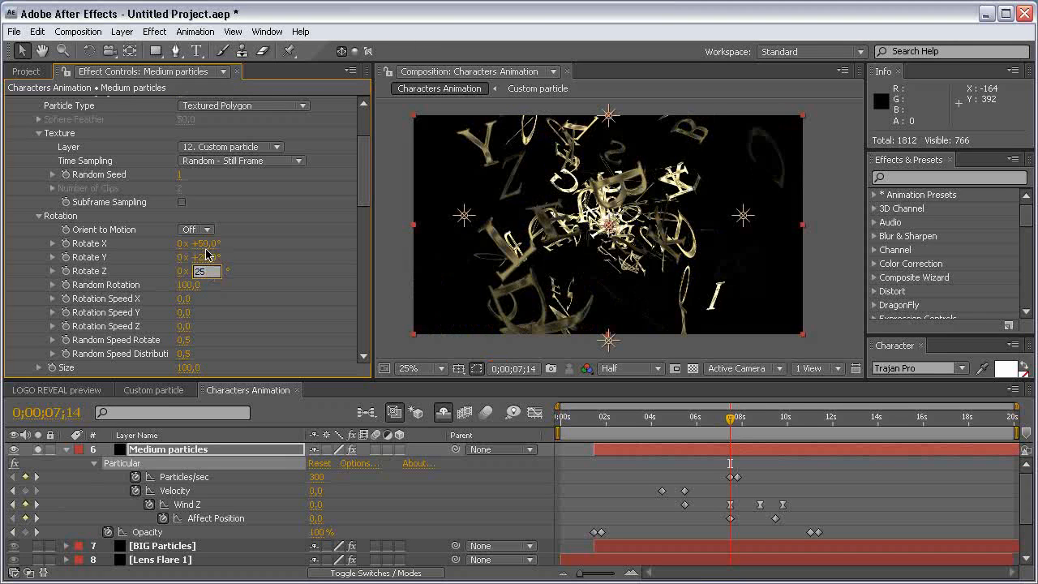
pyautogui.write('80')
pyautogui.press('Return')
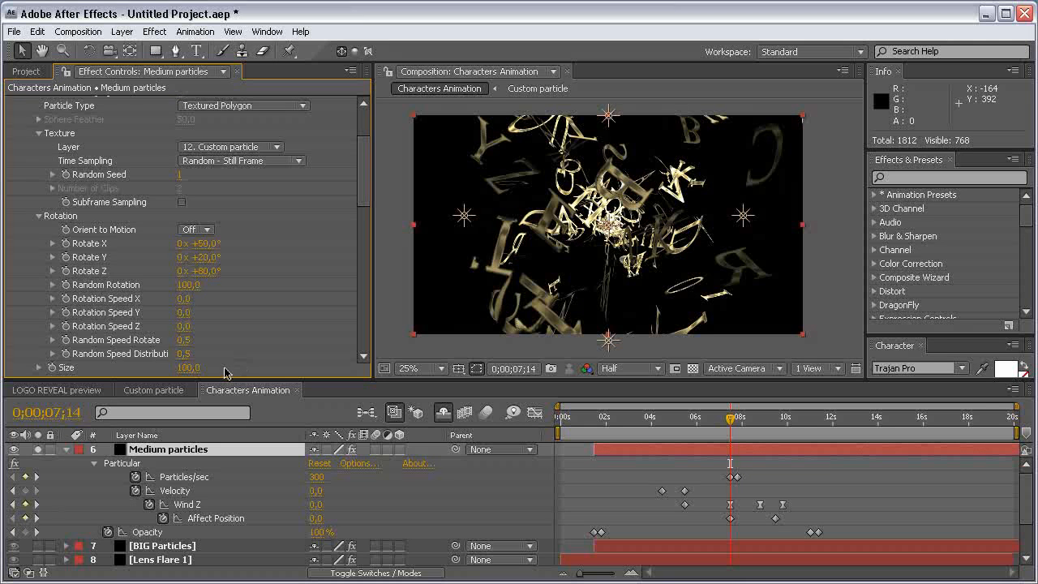
# Set the particle Size of Medium particles to 35 and Size Random to 40%
pyautogui.scroll(-5, 244, 355)
pyautogui.click(193, 243)
pyautogui.write('35')
pyautogui.press('Return')
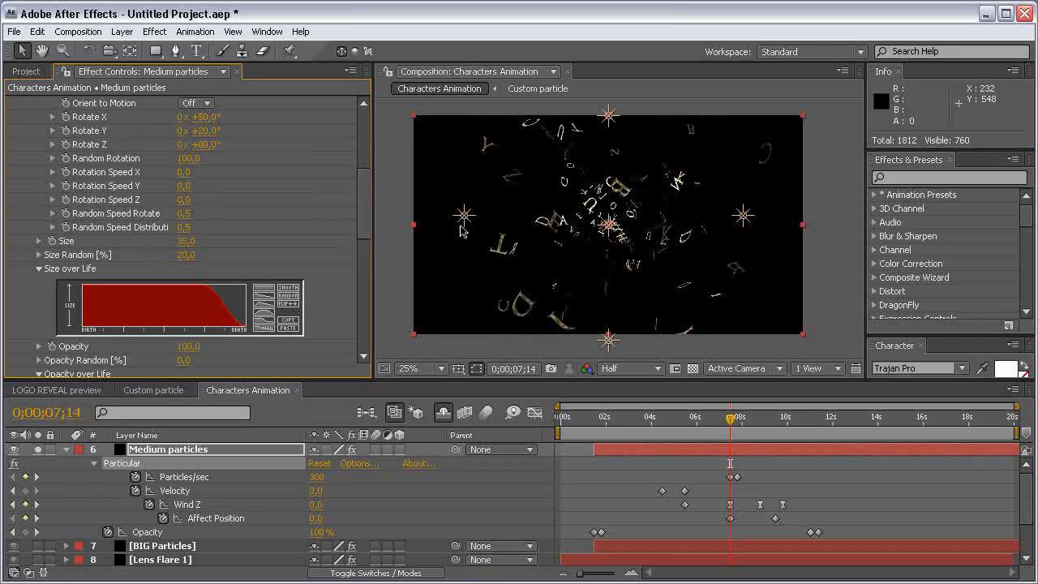
pyautogui.click(185, 255)
pyautogui.write('40')
pyautogui.press('Return')
# Try a World Transform Z Rotation of -45° on Medium particles
pyautogui.moveTo(356, 172); pyautogui.dragTo(359, 283)
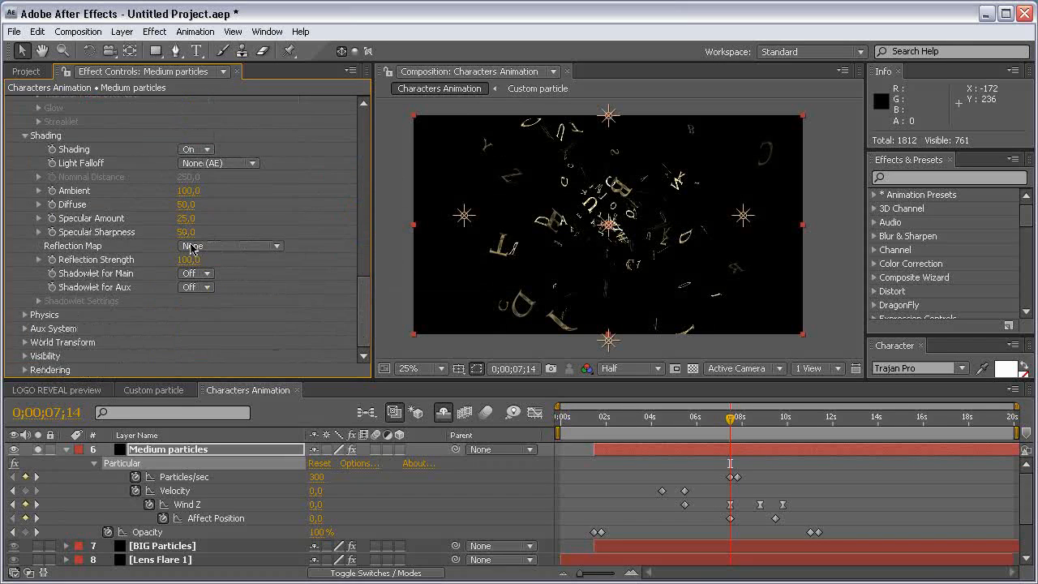
pyautogui.click(25, 343)
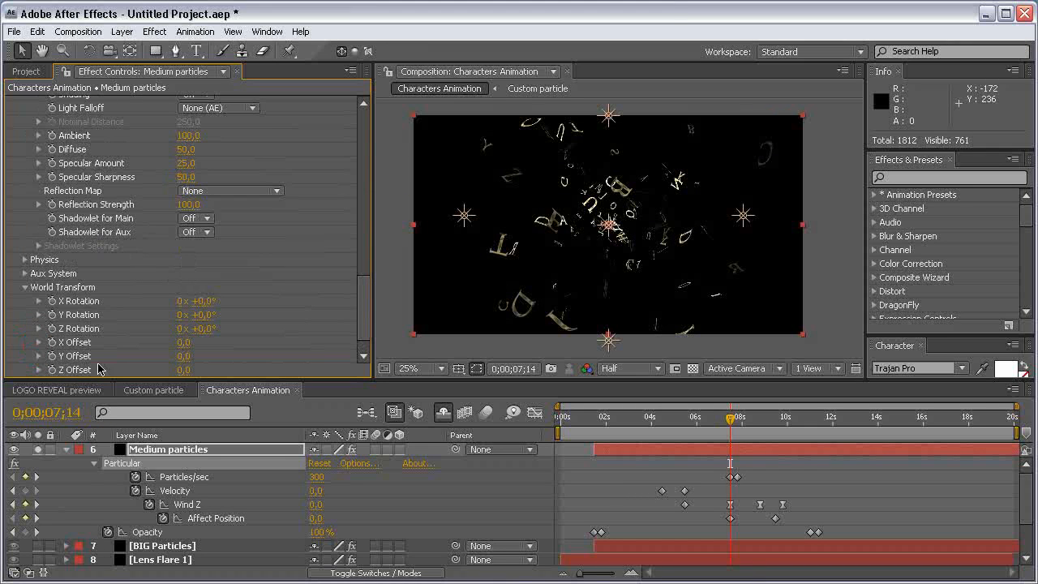
pyautogui.click(207, 328)
pyautogui.press('Return')
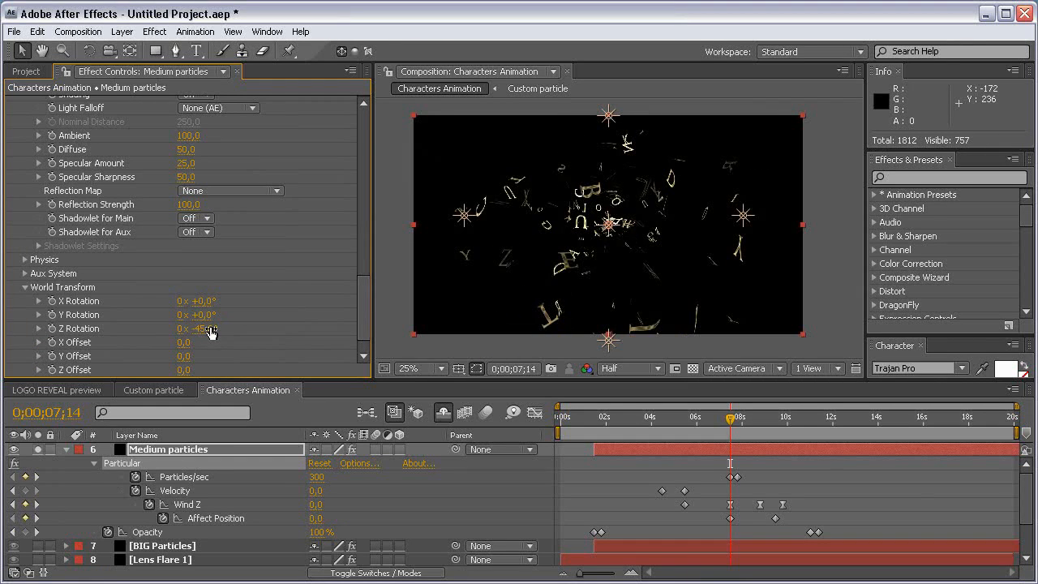
pyautogui.moveTo(205, 331); pyautogui.dragTo(243, 324)
pyautogui.click(210, 328)
pyautogui.write('-45')
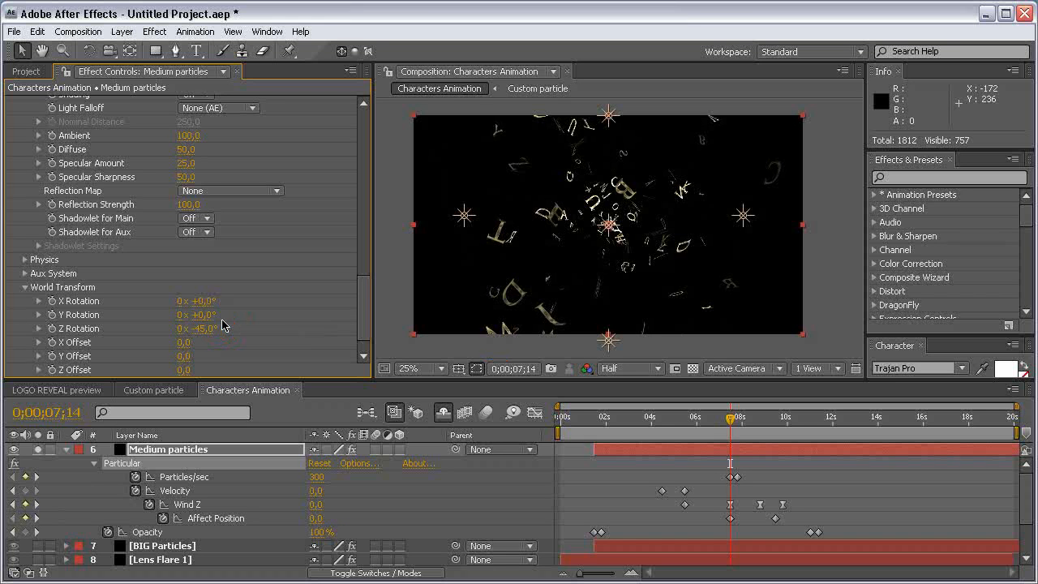
pyautogui.press('Return')
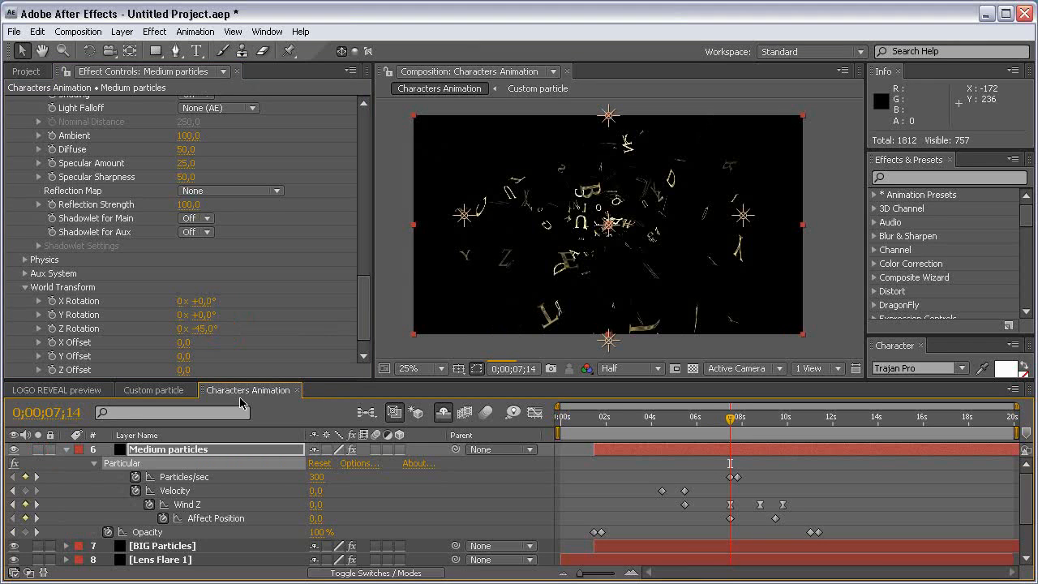
# Turn off solo for Medium particles and set its World Transform Z Rotation to 0°
pyautogui.click(38, 450)
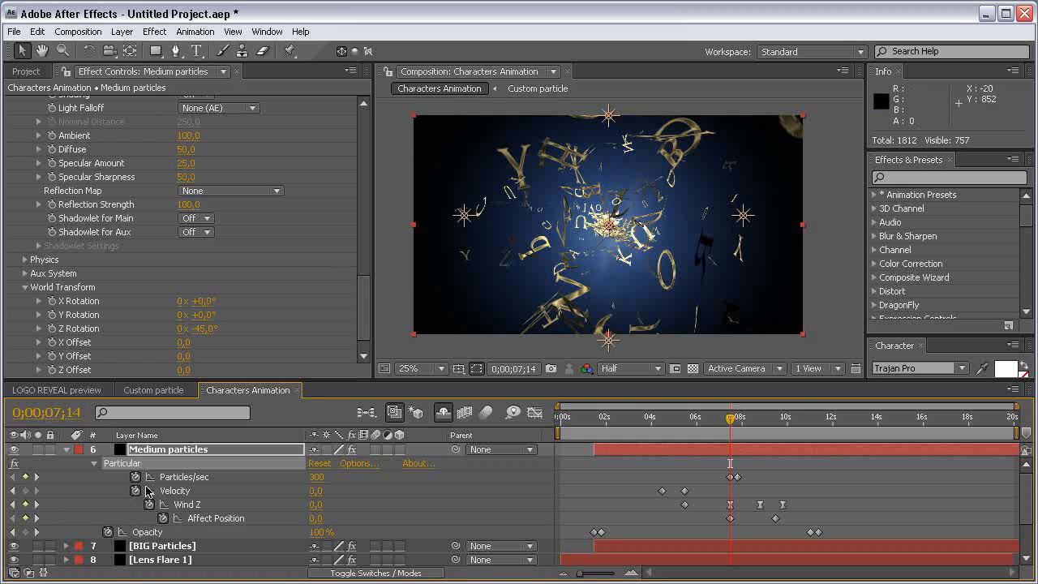
pyautogui.click(204, 329)
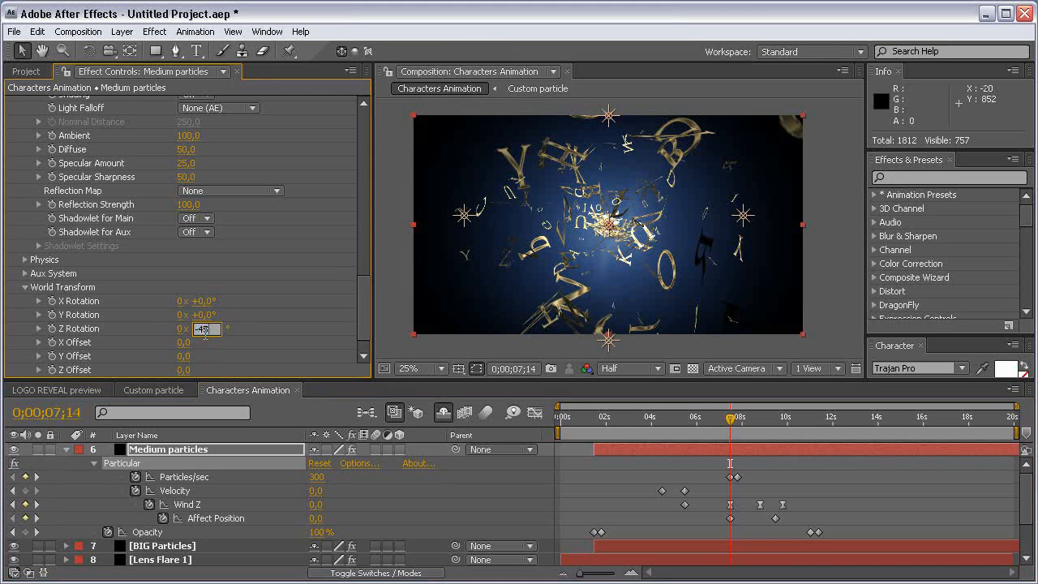
pyautogui.press('Return')
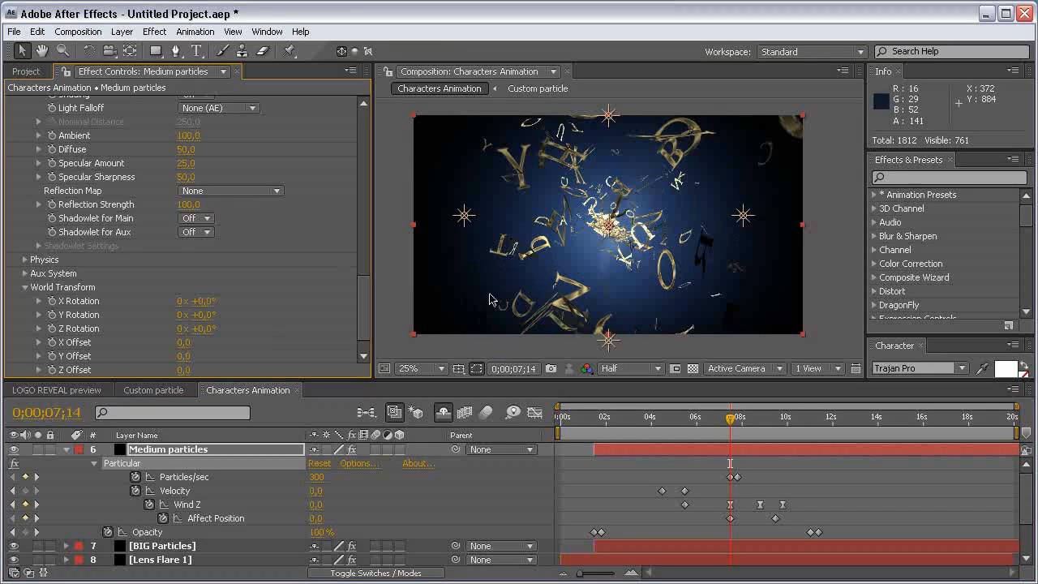
# Set the World Transform Z Rotation of Medium particles to -45° and move the layer's start to 0;00;01;07
pyautogui.click(208, 329)
pyautogui.press('Return')
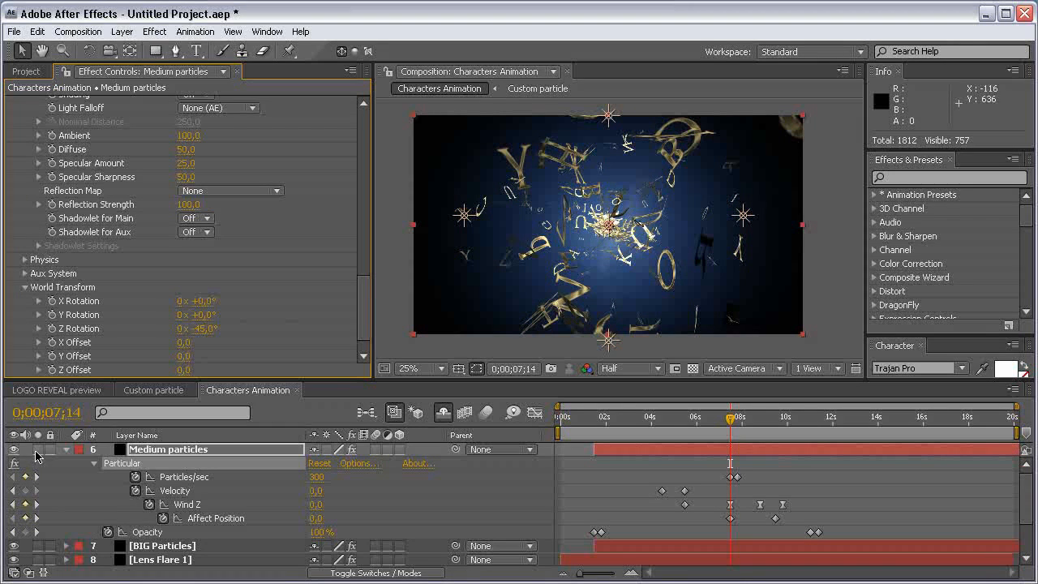
pyautogui.click(597, 422)
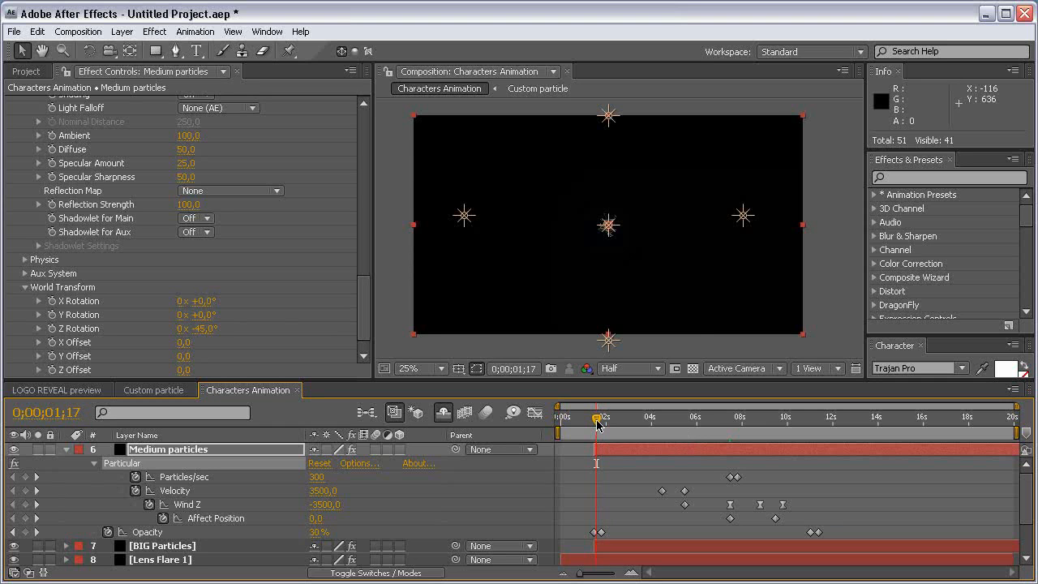
pyautogui.moveTo(597, 422); pyautogui.dragTo(588, 420)
pyautogui.click(614, 452)
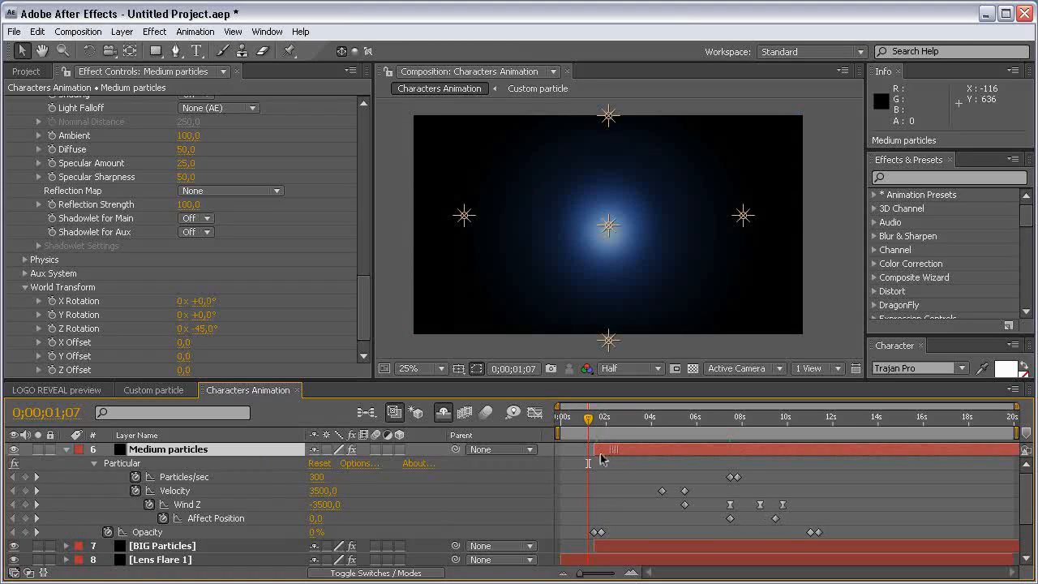
pyautogui.press('[')
pyautogui.press('=')
pyautogui.press('=')
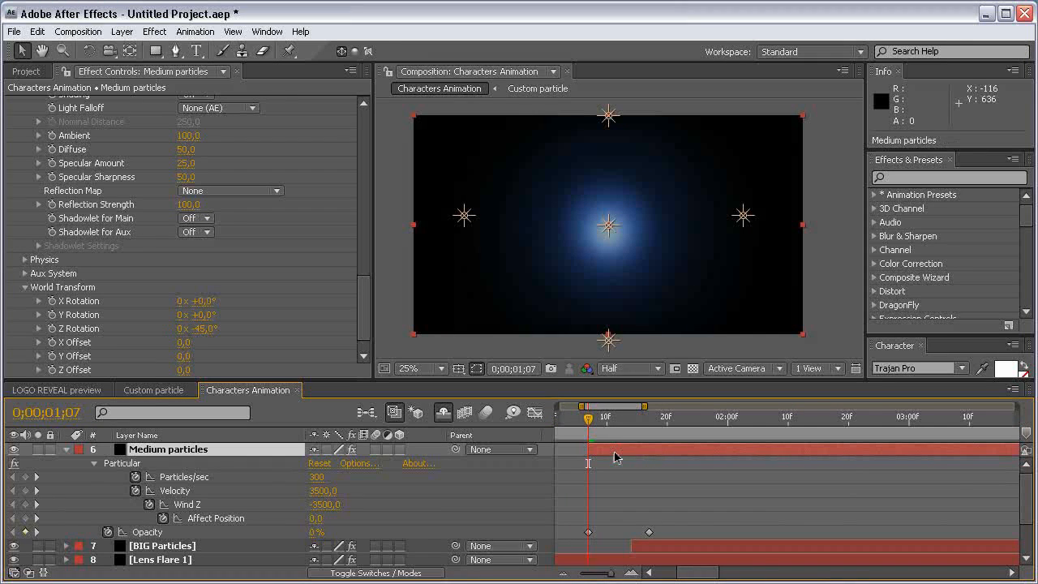
pyautogui.press('-')
pyautogui.press('-')
pyautogui.press('-')
# Go to 0;00;02;25, collapse the Medium particles properties and hide the BIG Particles layer
pyautogui.moveTo(590, 421); pyautogui.dragTo(628, 419)
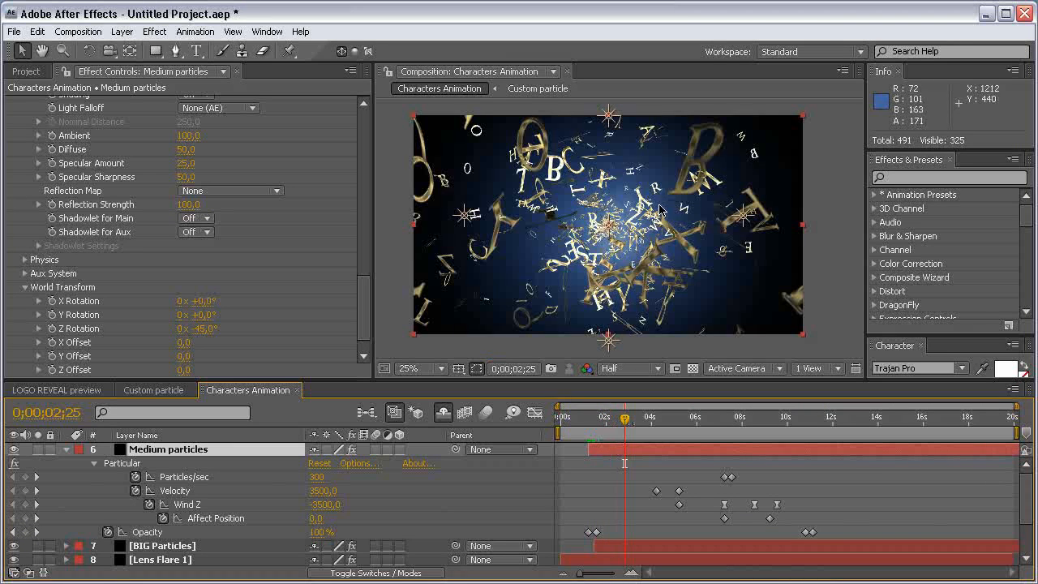
pyautogui.click(67, 451)
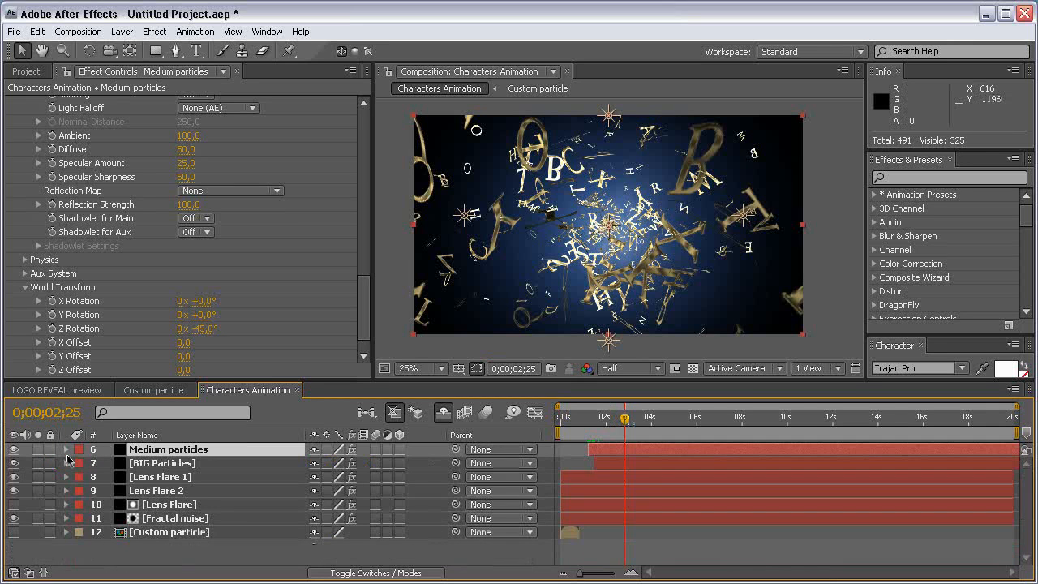
pyautogui.click(14, 462)
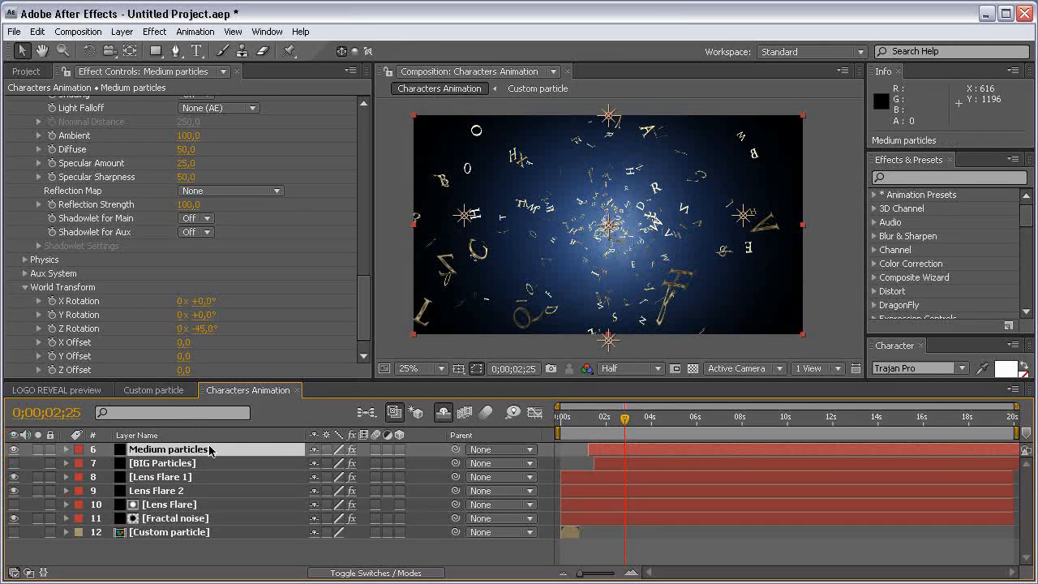
# Duplicate Medium particles, hide the original layer and rename the copy small particles
pyautogui.click(38, 31)
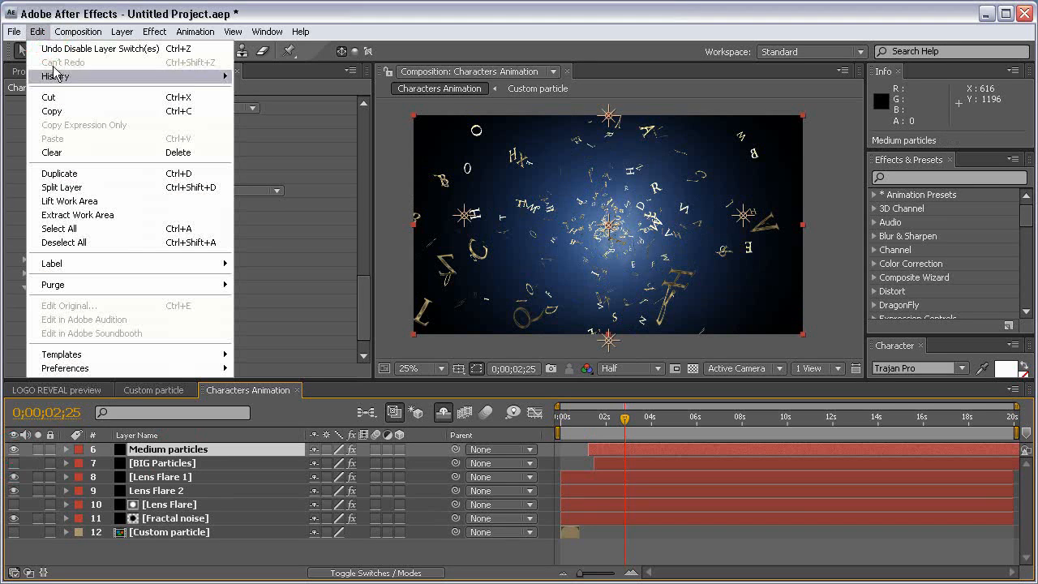
pyautogui.click(61, 174)
pyautogui.click(170, 465)
pyautogui.click(13, 463)
pyautogui.click(161, 454)
pyautogui.press('Return')
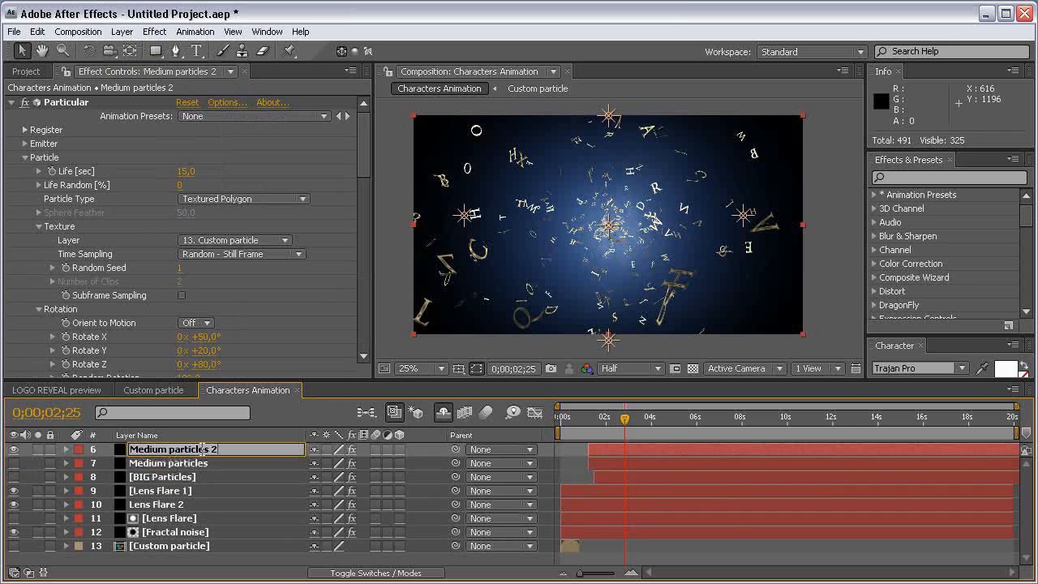
pyautogui.write('small particles')
pyautogui.press('Return')
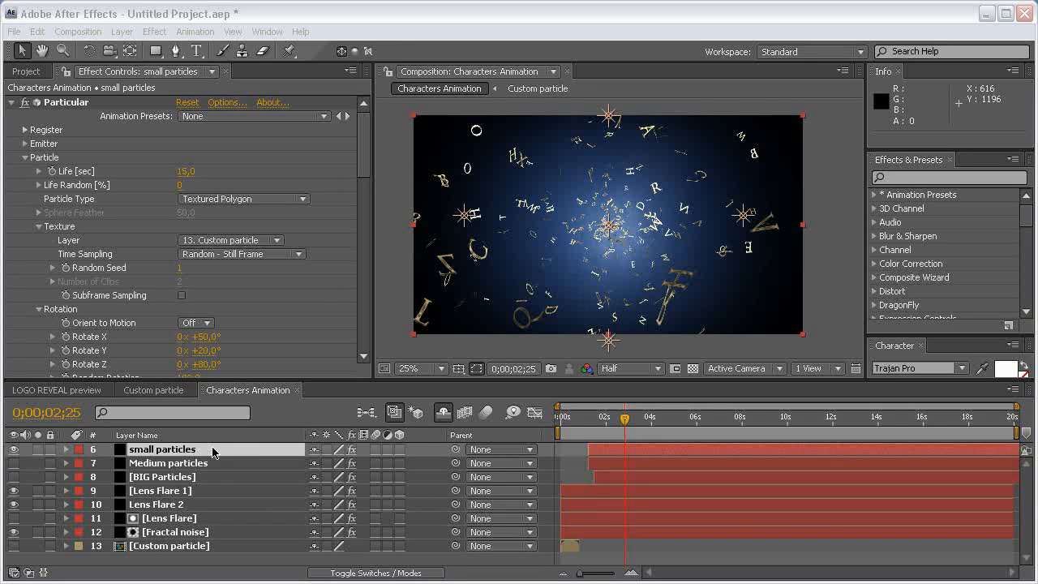
# Reveal the keyframes of small particles and set Particles/sec to 1500 at the 0;00;07;07 keyframe
pyautogui.click(217, 462)
pyautogui.click(213, 452)
pyautogui.press('u')
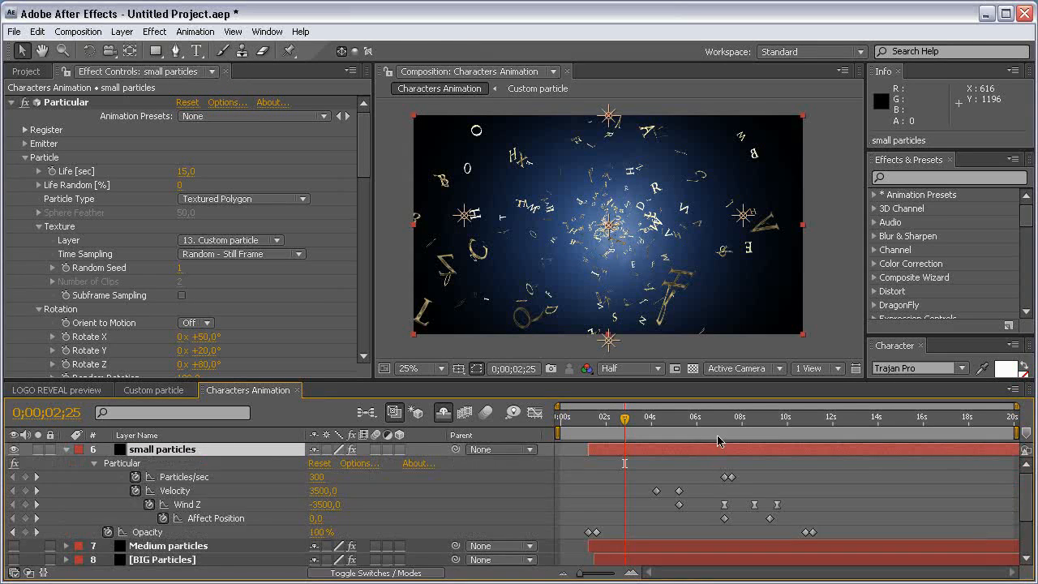
pyautogui.click(723, 431)
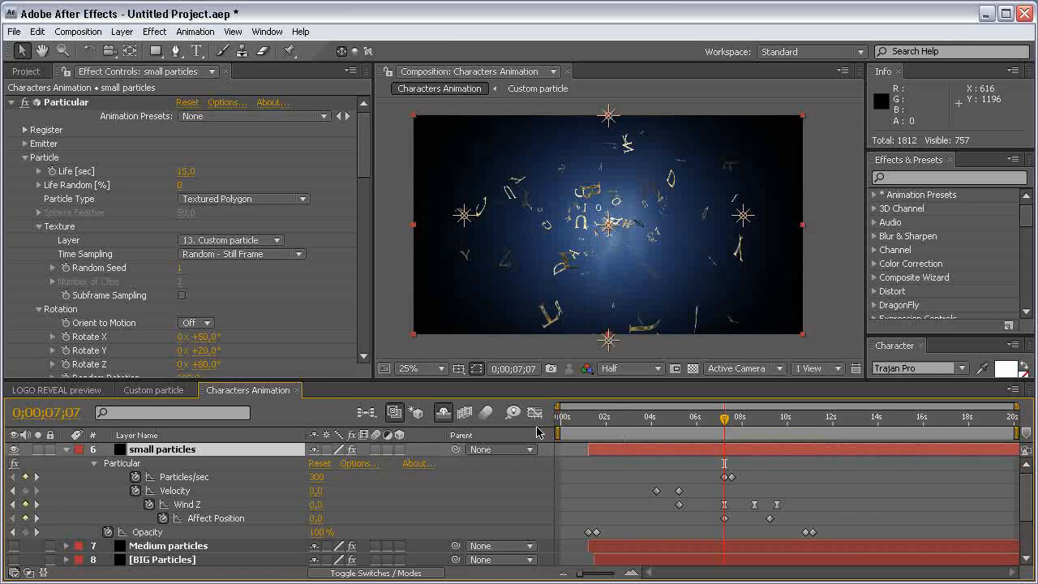
pyautogui.click(316, 480)
pyautogui.write('1500')
pyautogui.press('Return')
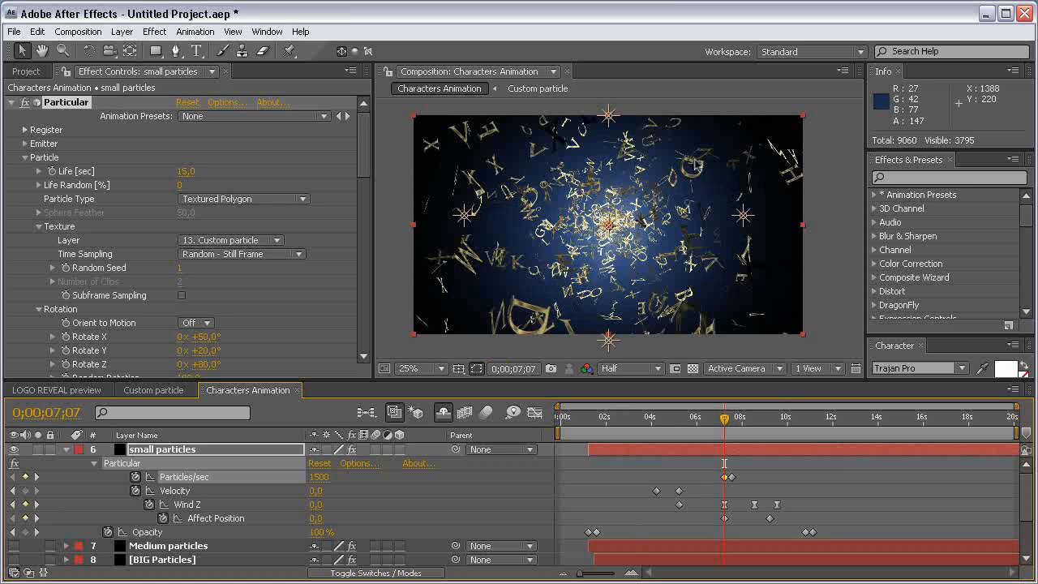
# Set the particle rotation of small particles to 120° for X, 45° for Y and 15° for Z
pyautogui.click(22, 160)
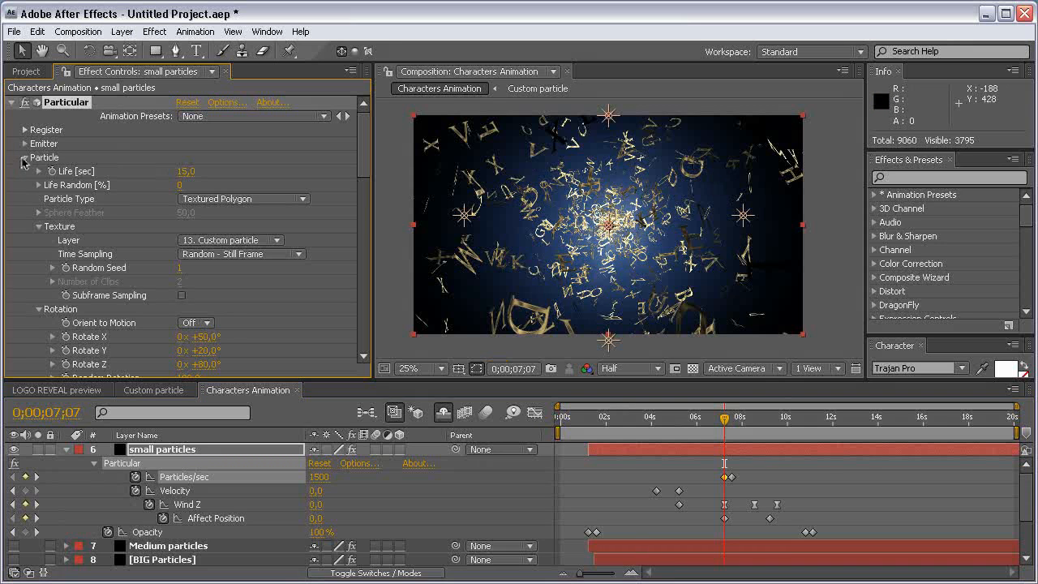
pyautogui.moveTo(271, 340); pyautogui.dragTo(271, 275)
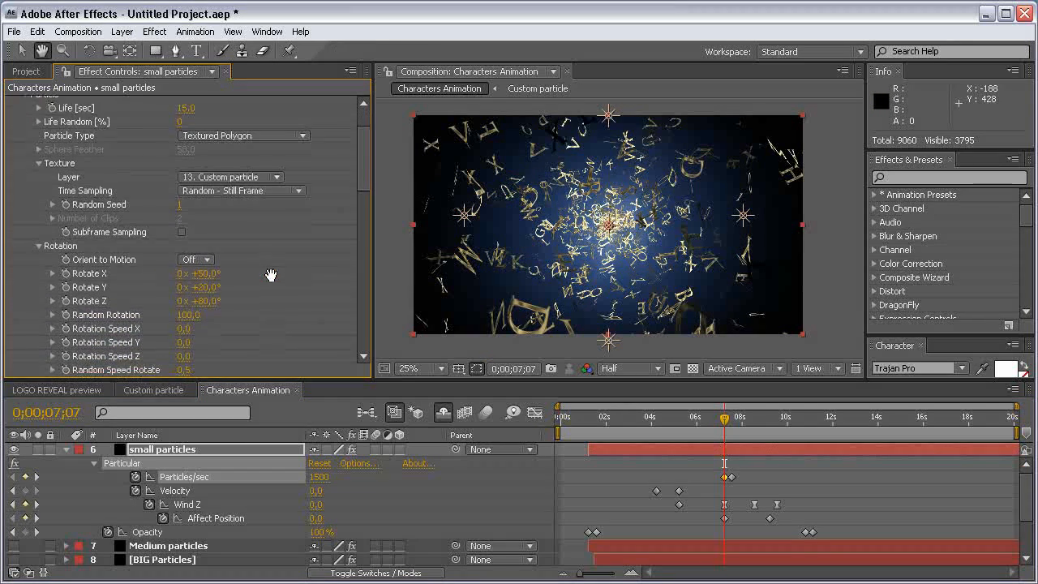
pyautogui.press('v')
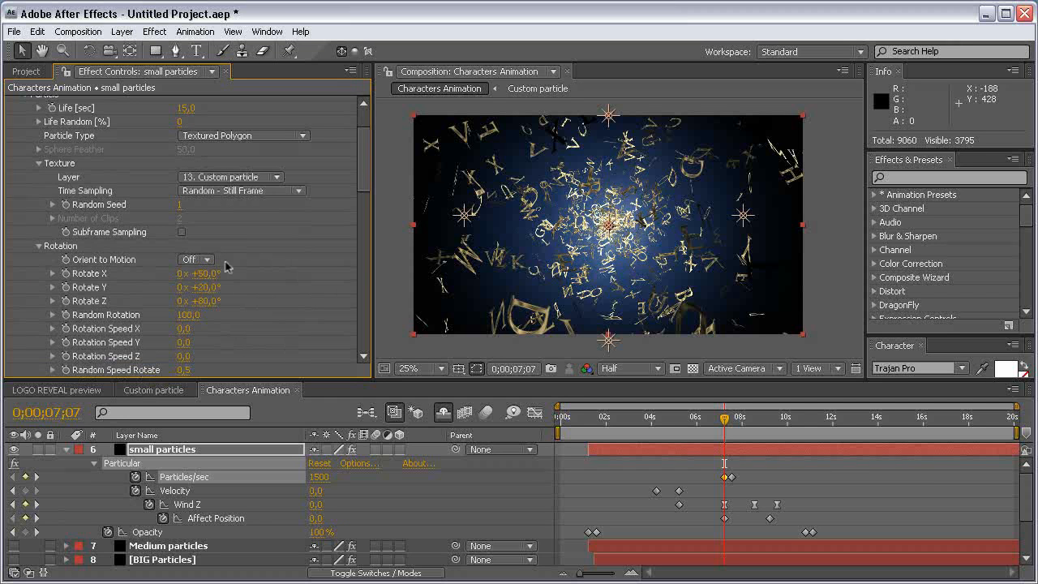
pyautogui.click(199, 273)
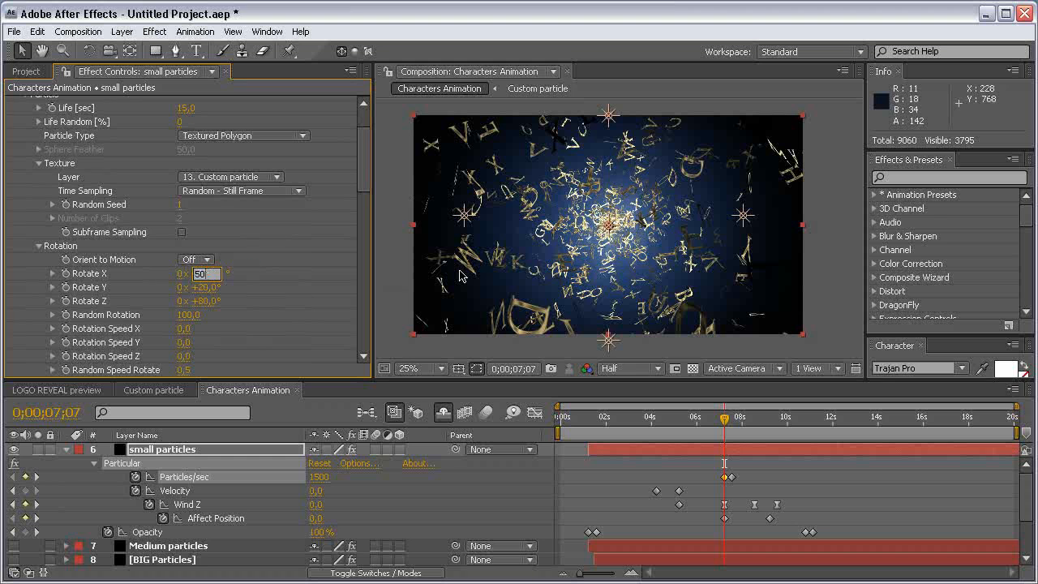
pyautogui.write('120')
pyautogui.press('Return')
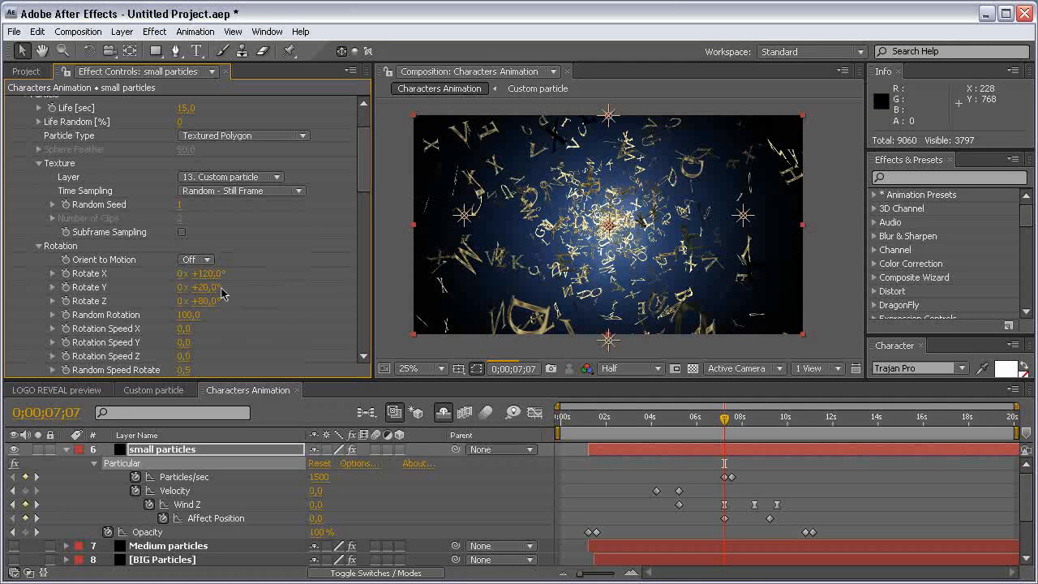
pyautogui.click(207, 291)
pyautogui.write('45')
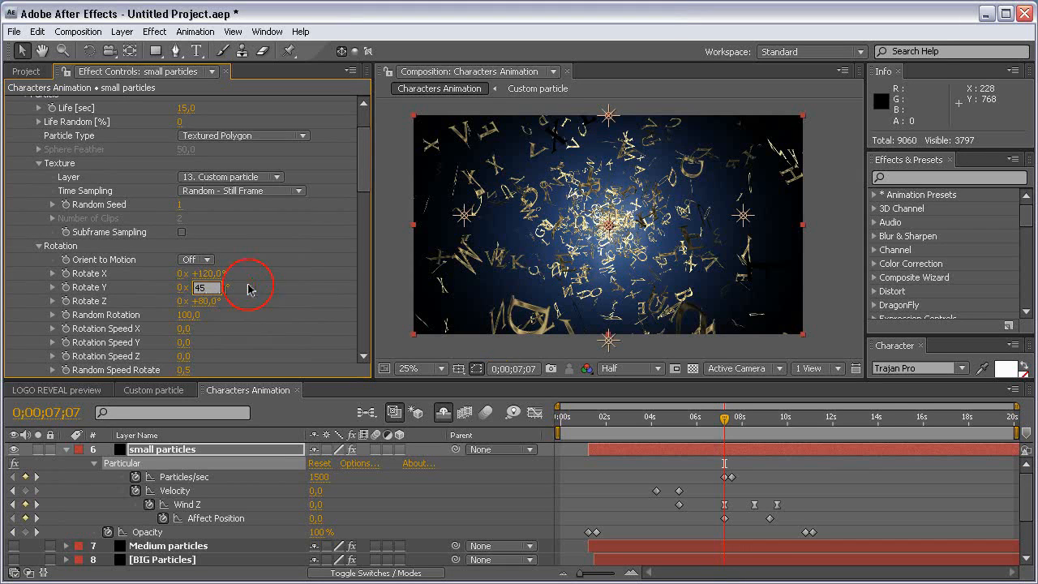
pyautogui.press('Return')
pyautogui.click(207, 301)
pyautogui.write('15')
pyautogui.press('Return')
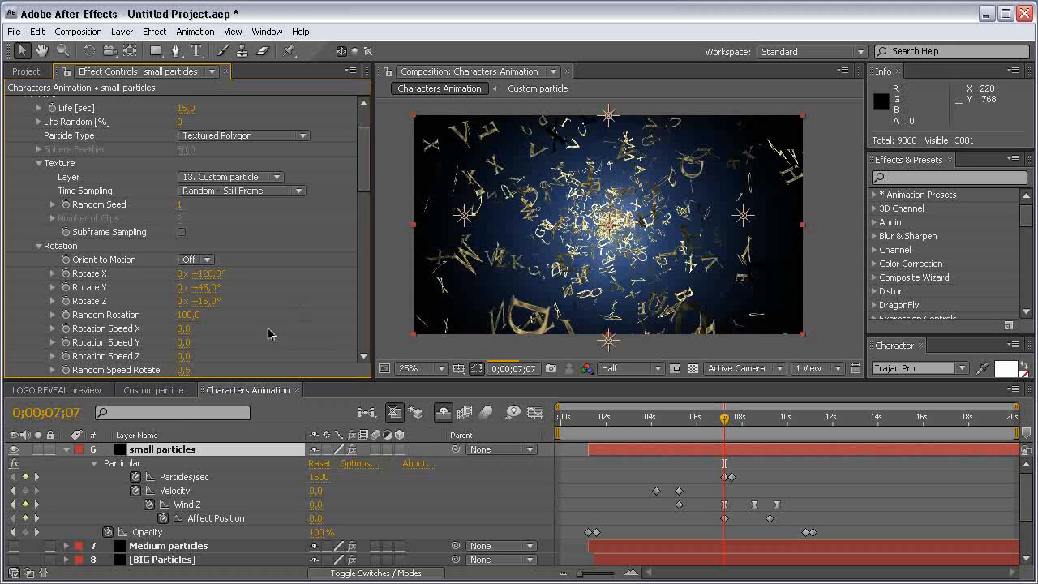
# Set the particle Size of small particles to 10 and Size Random to 20%
pyautogui.scroll(-3, 287, 320)
pyautogui.moveTo(183, 284); pyautogui.dragTo(186, 285)
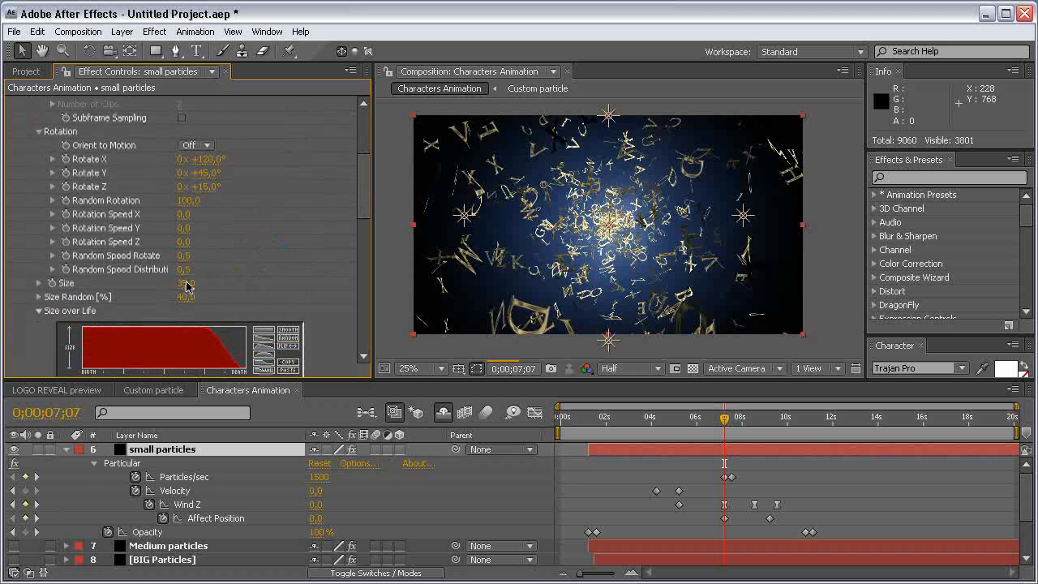
pyautogui.click(187, 284)
pyautogui.write('10')
pyautogui.press('Return')
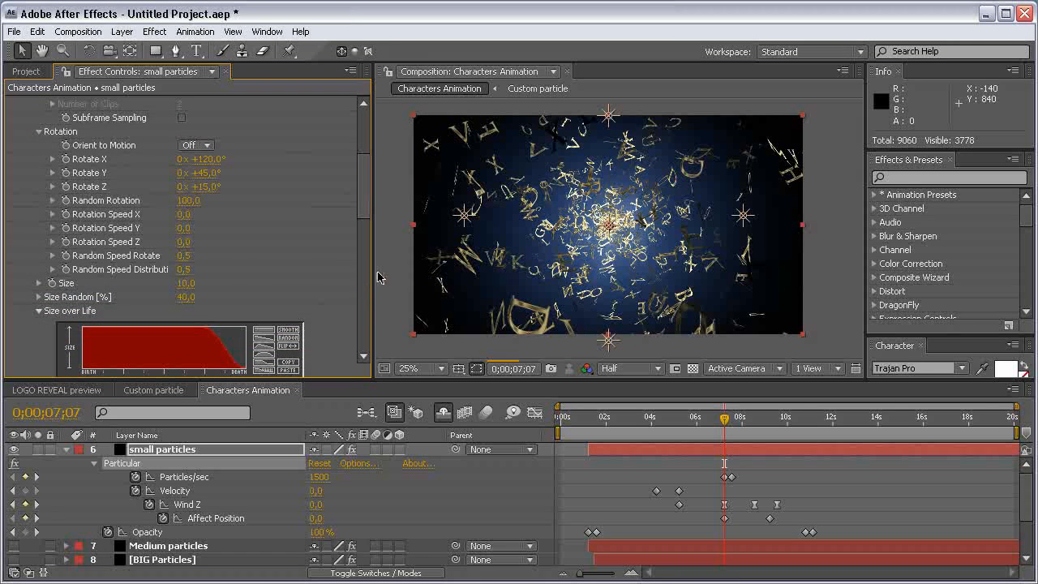
pyautogui.click(187, 298)
pyautogui.write('20')
pyautogui.press('Return')
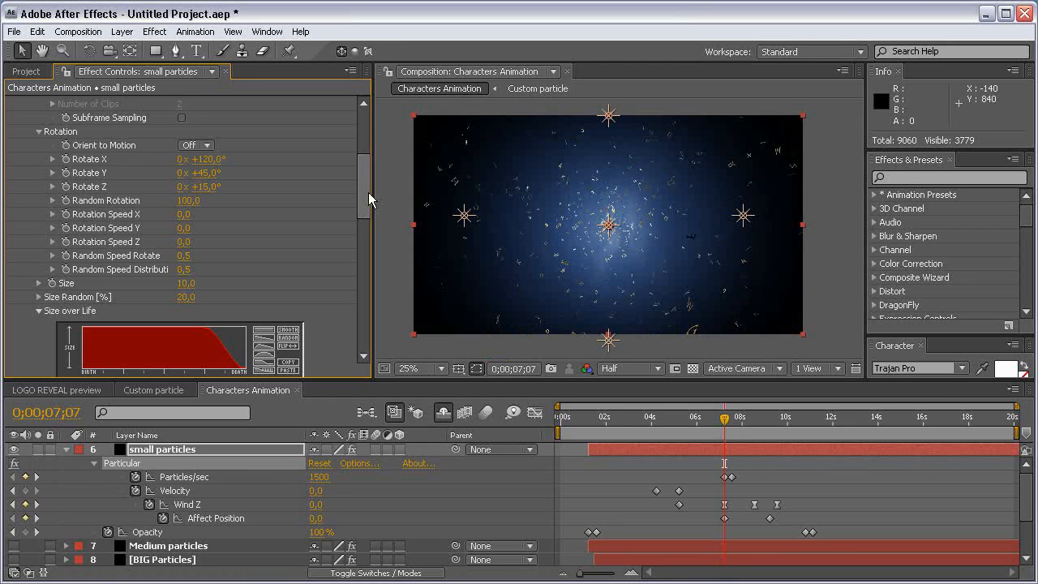
# Set the World Transform Z Rotation of small particles to 90°
pyautogui.moveTo(369, 200); pyautogui.dragTo(369, 329)
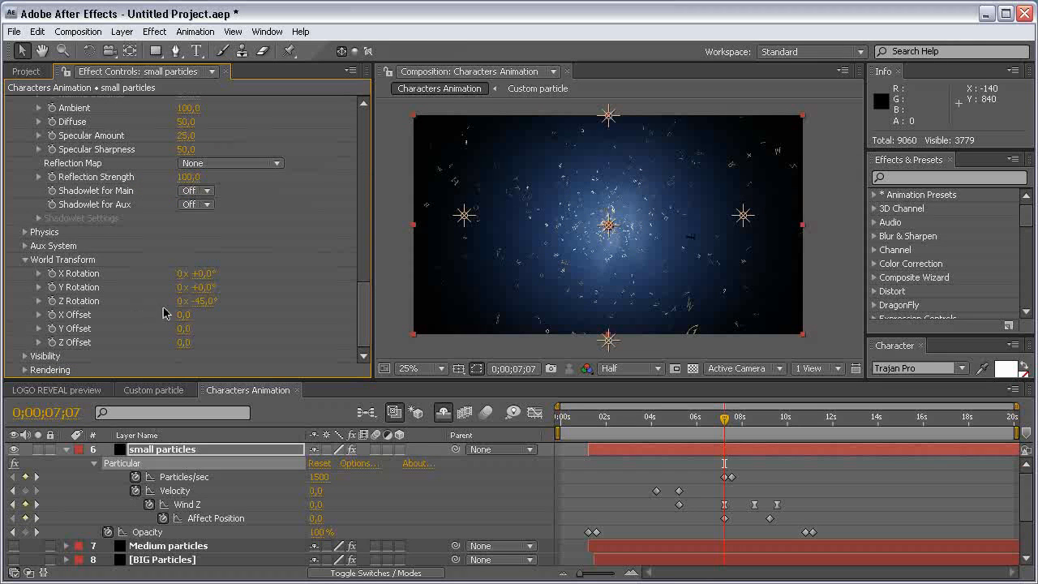
pyautogui.click(205, 301)
pyautogui.write('90')
pyautogui.press('Return')
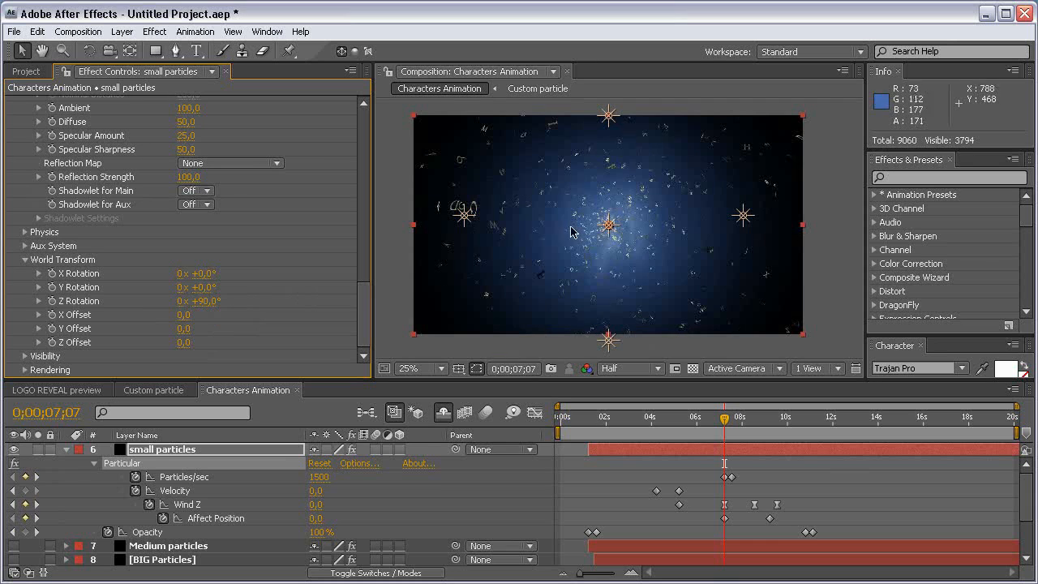
# Collapse the small particles properties and show the Medium particles and BIG Particles layers again
pyautogui.click(67, 449)
pyautogui.moveTo(15, 462); pyautogui.dragTo(15, 476)
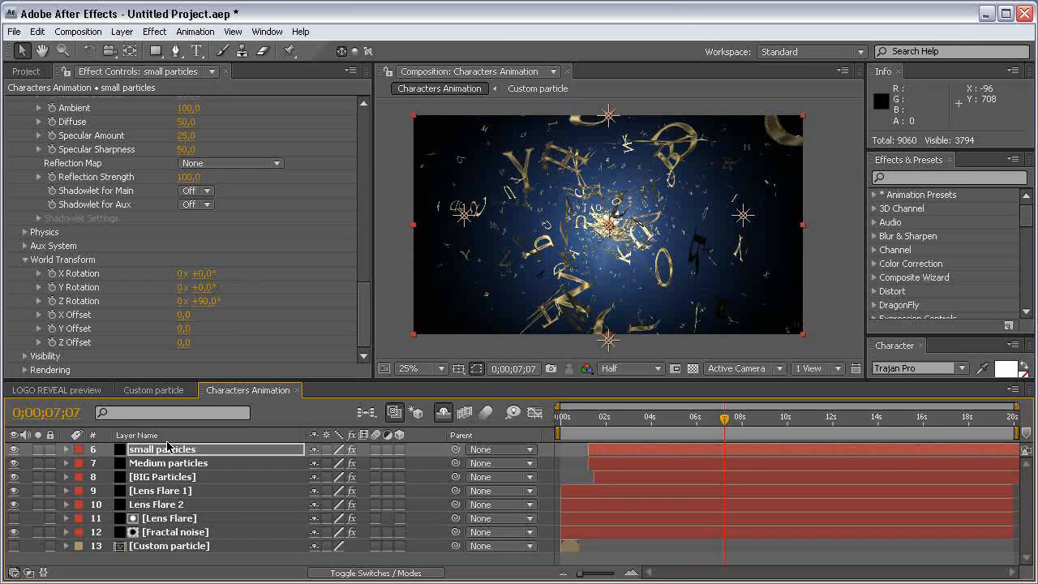
# Enable motion blur for the composition and for the small particles, Medium particles and BIG Particles layers
pyautogui.keyDown('shift'); pyautogui.click(181, 479); pyautogui.keyUp('shift')
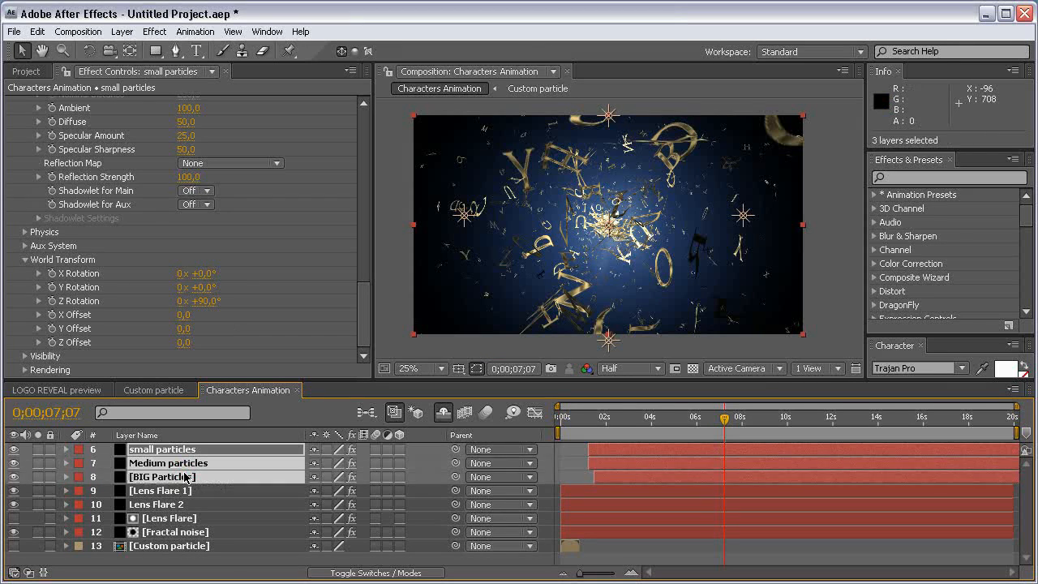
pyautogui.press('F4')
pyautogui.click(323, 448)
pyautogui.click(323, 444)
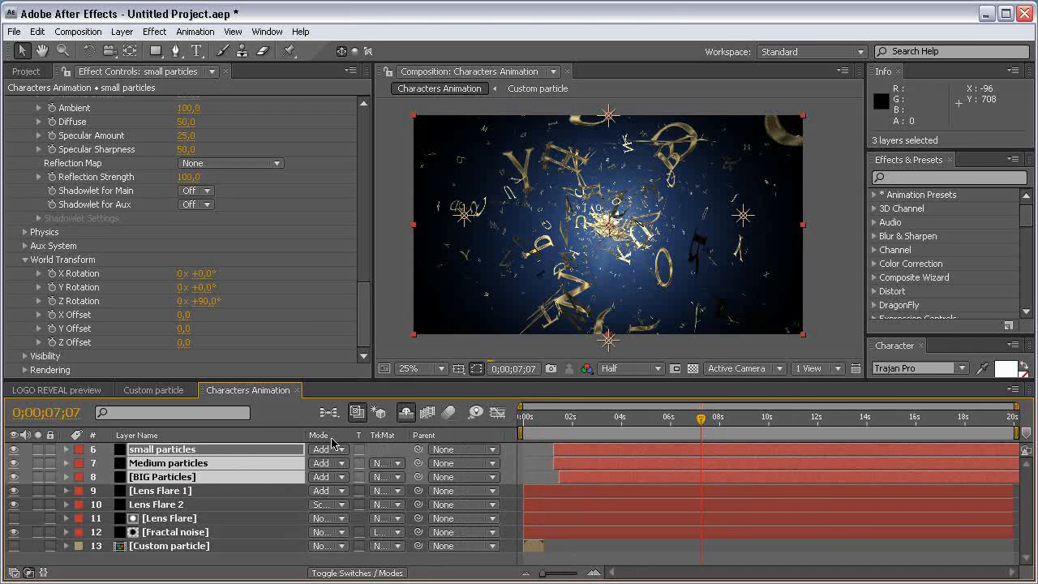
pyautogui.click(449, 415)
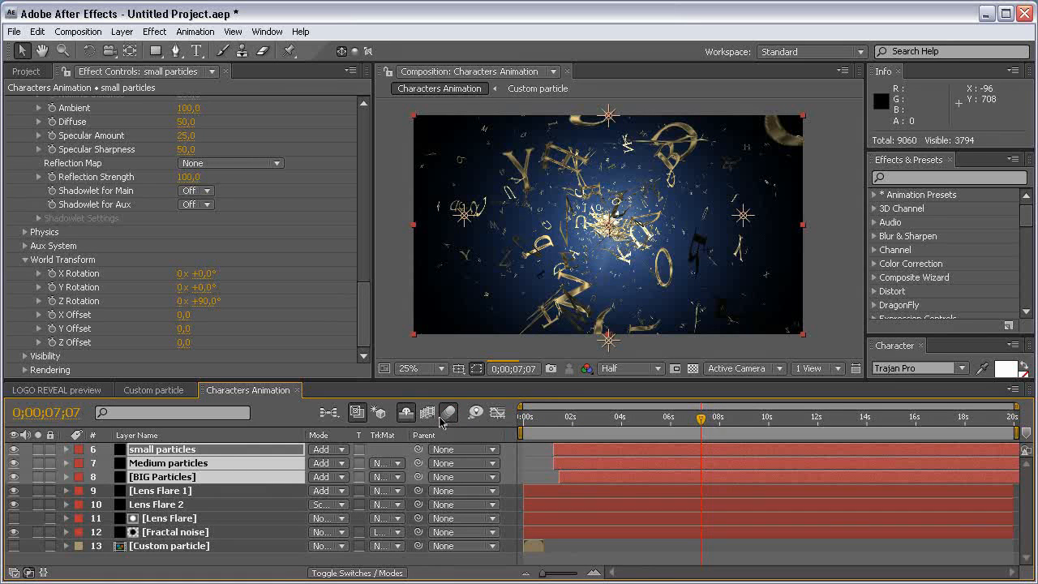
pyautogui.press('F4')
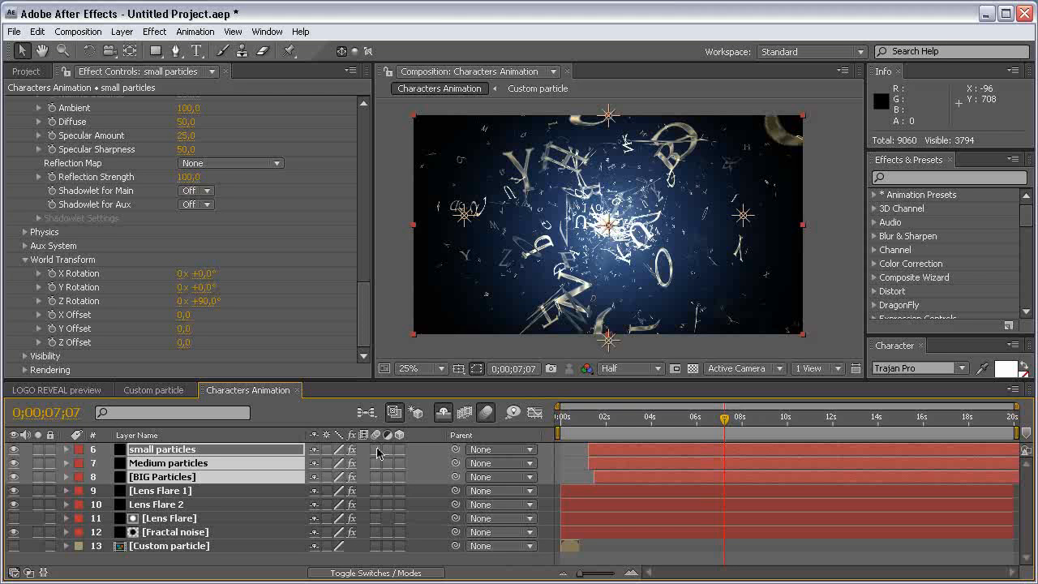
pyautogui.moveTo(377, 451); pyautogui.dragTo(377, 478)
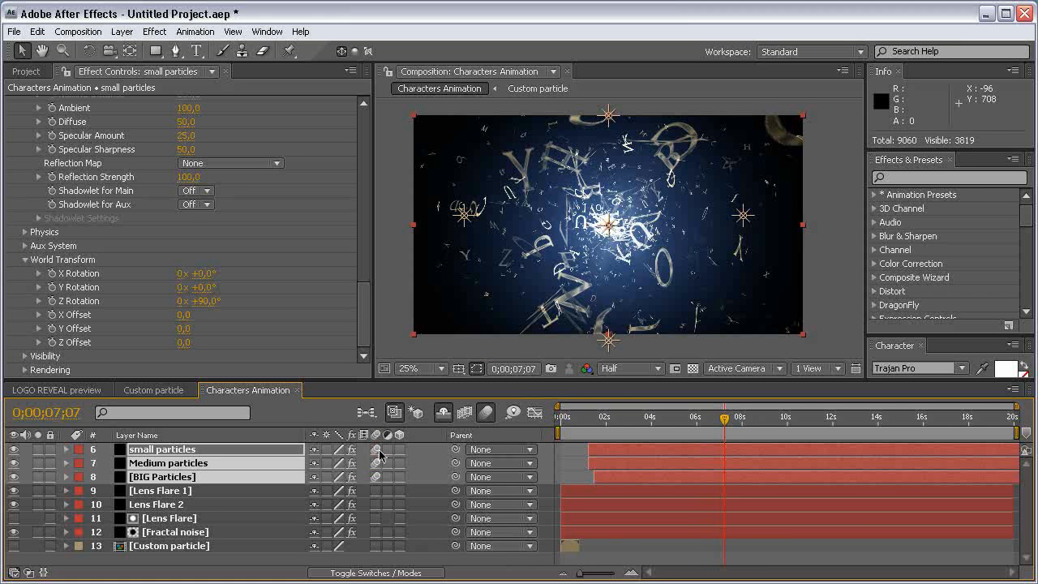